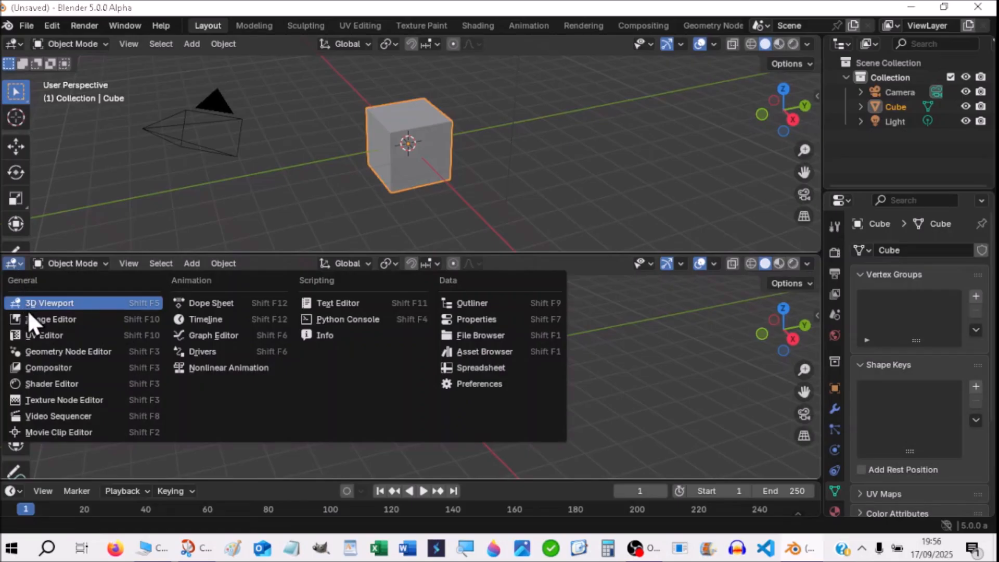
Step: Switch the lower area to the Geometry Node Editor and enlarge the 3D viewport above it
click(39, 350)
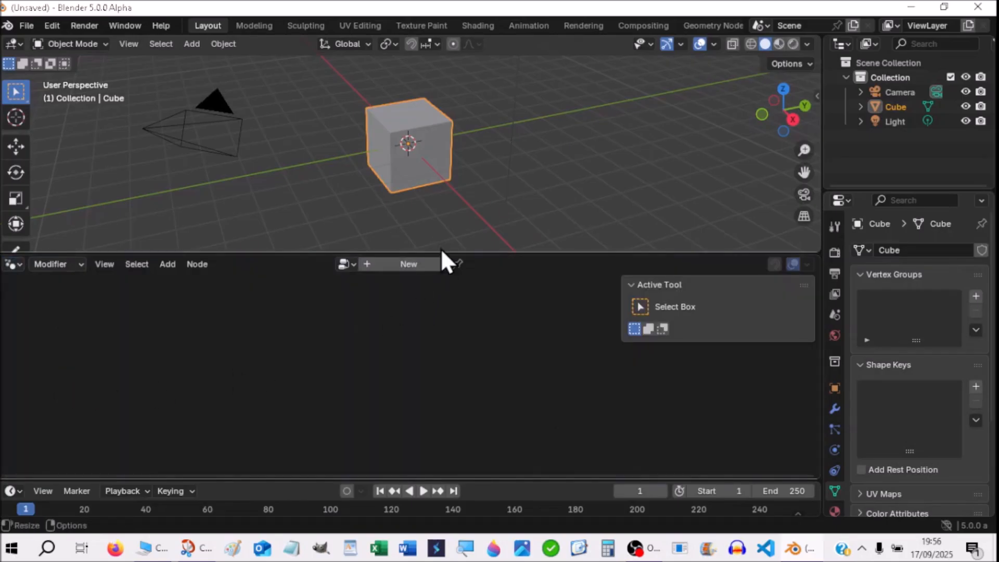
drag(439, 254, 440, 308)
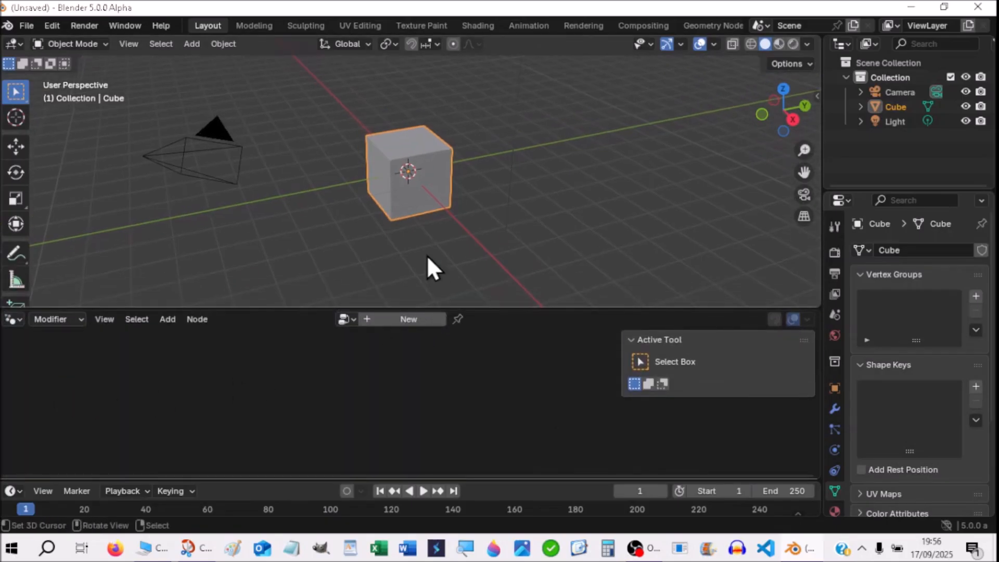
shift+right_click(414, 193)
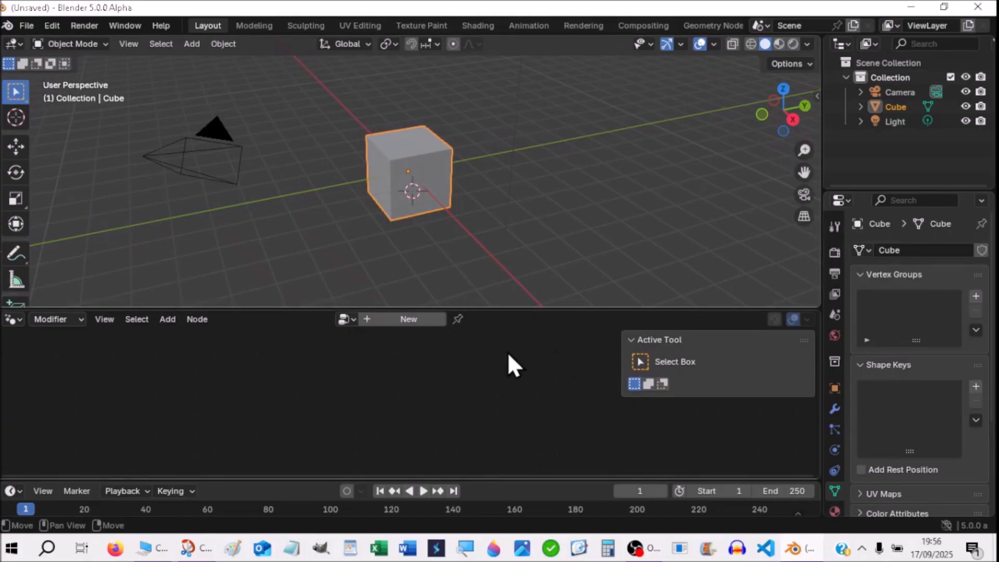
Step: Add a Basis shape key and a second, relative shape key to the cube
click(977, 386)
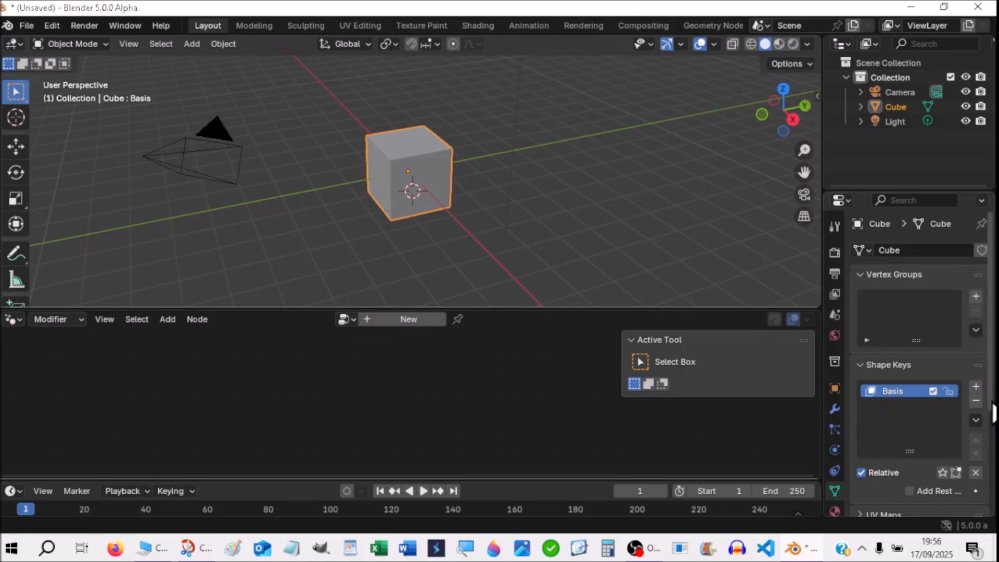
click(977, 386)
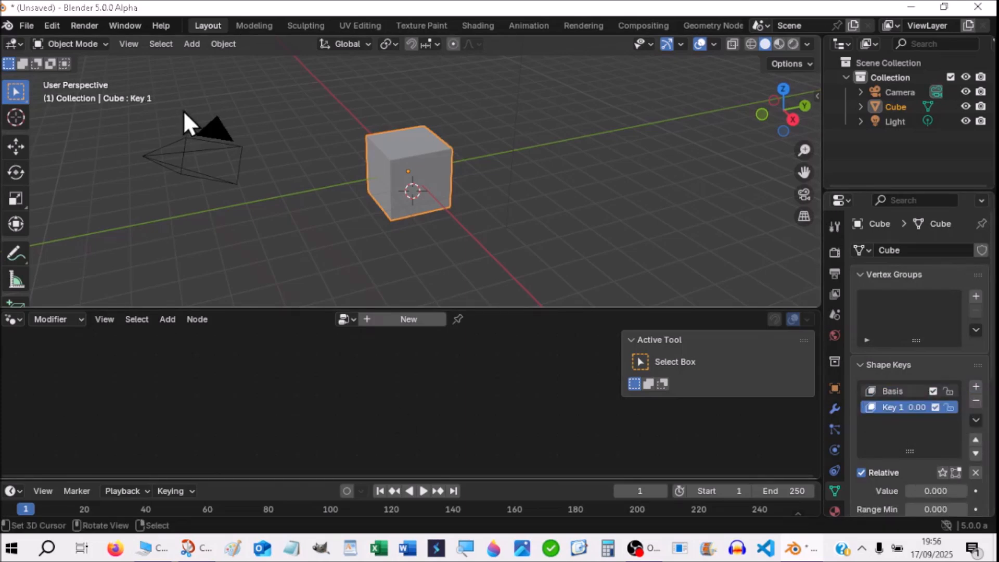
Step: In the second shape key, pull the cube's top +X/+Y corner vertex far outward along +Y, and return to Object Mode
click(56, 44)
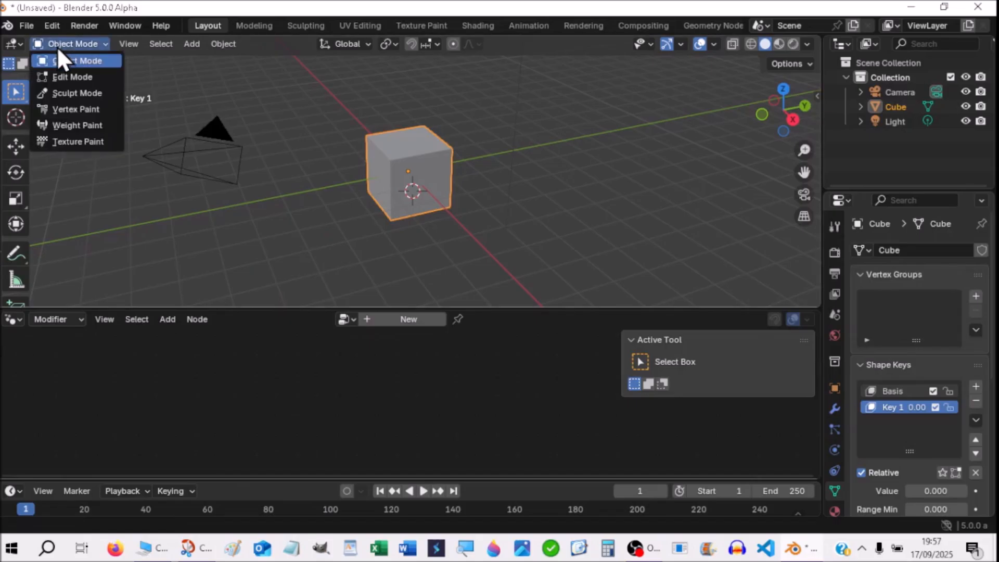
click(69, 78)
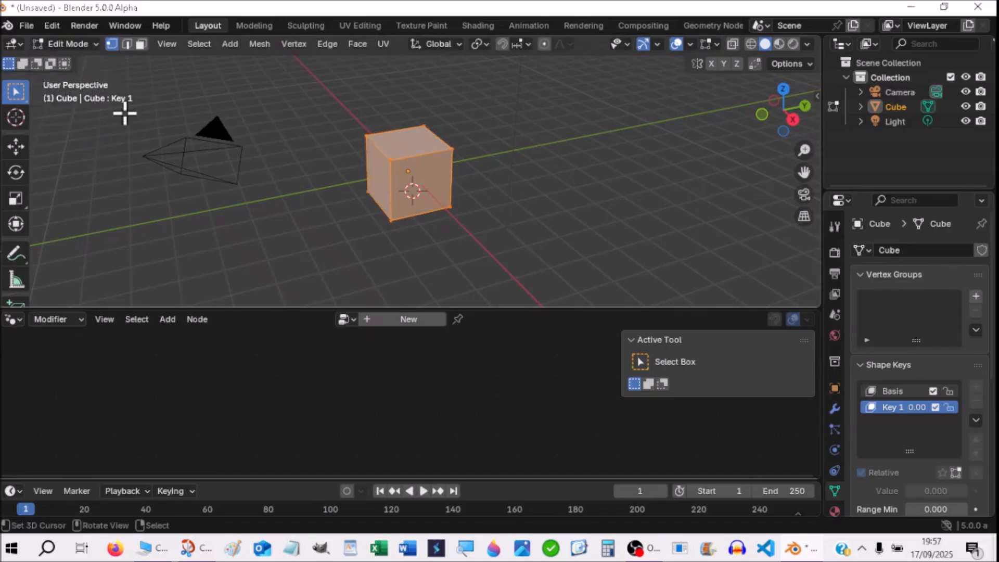
click(452, 150)
key(g)
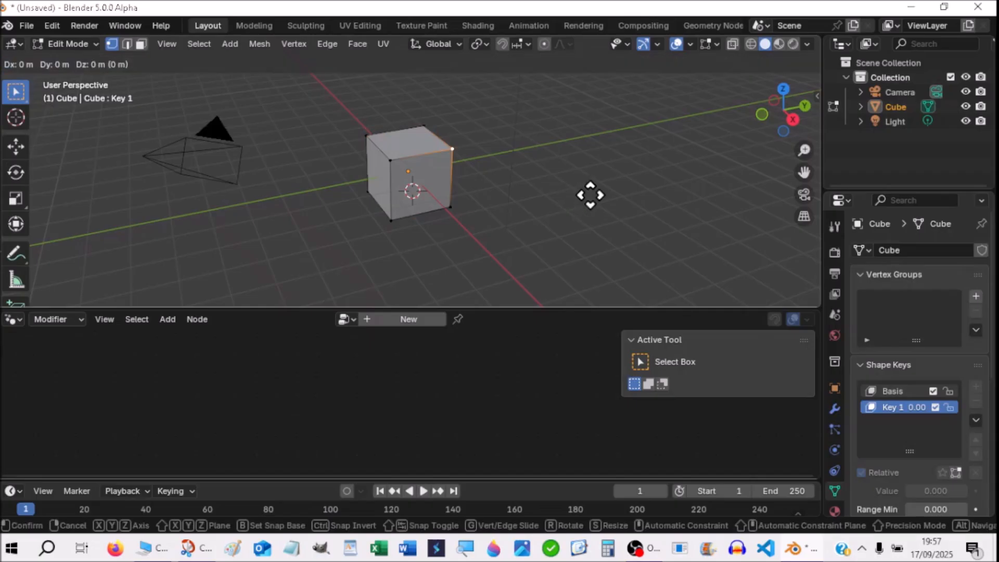
click(720, 178)
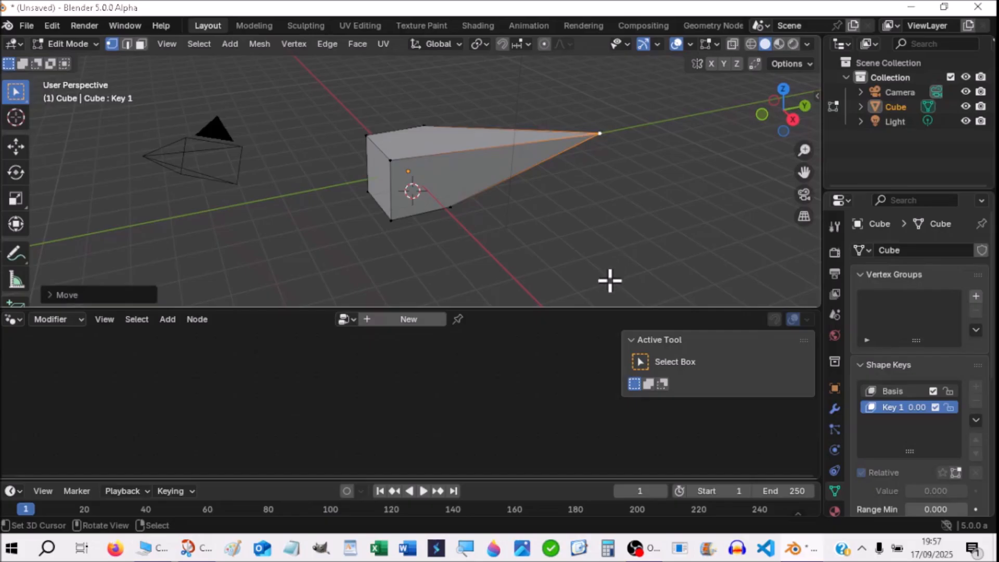
click(76, 44)
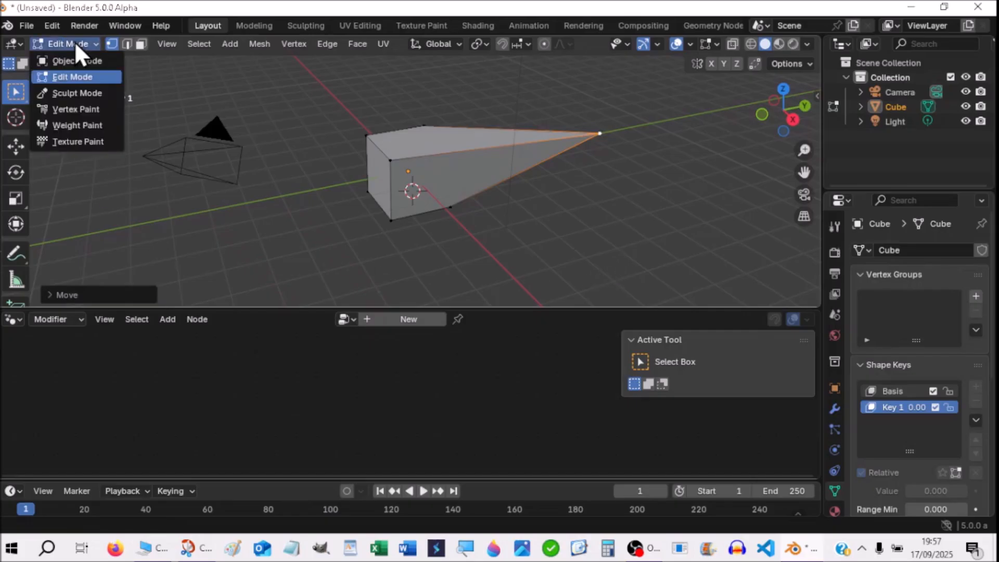
click(78, 59)
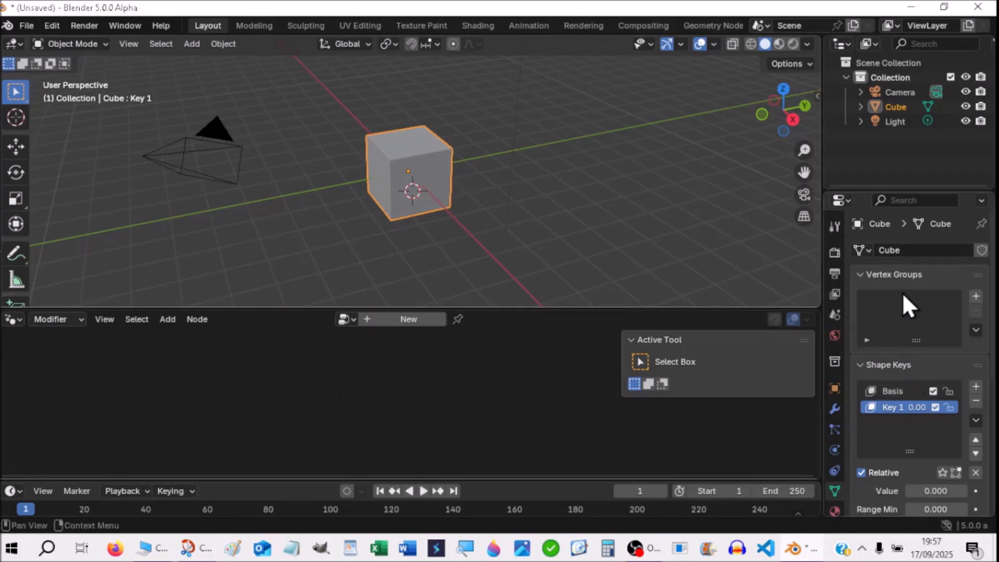
Step: Collapse the Vertex Groups section and scrub the active shape key's value to preview its deformation, ending at 0
click(867, 277)
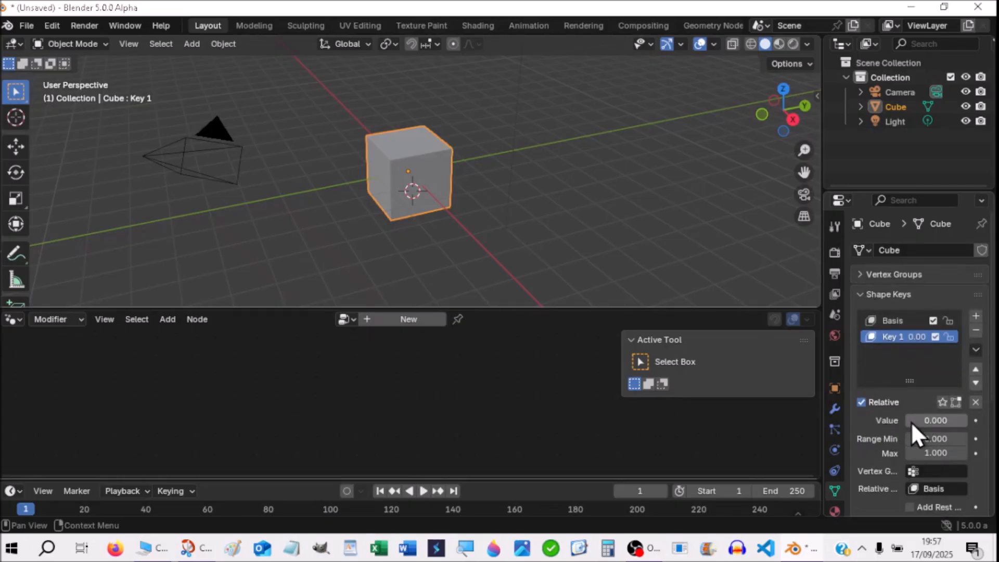
mouse_move(913, 421)
mouse_down()
mouse_move(978, 422)
mouse_move(913, 422)
mouse_up()
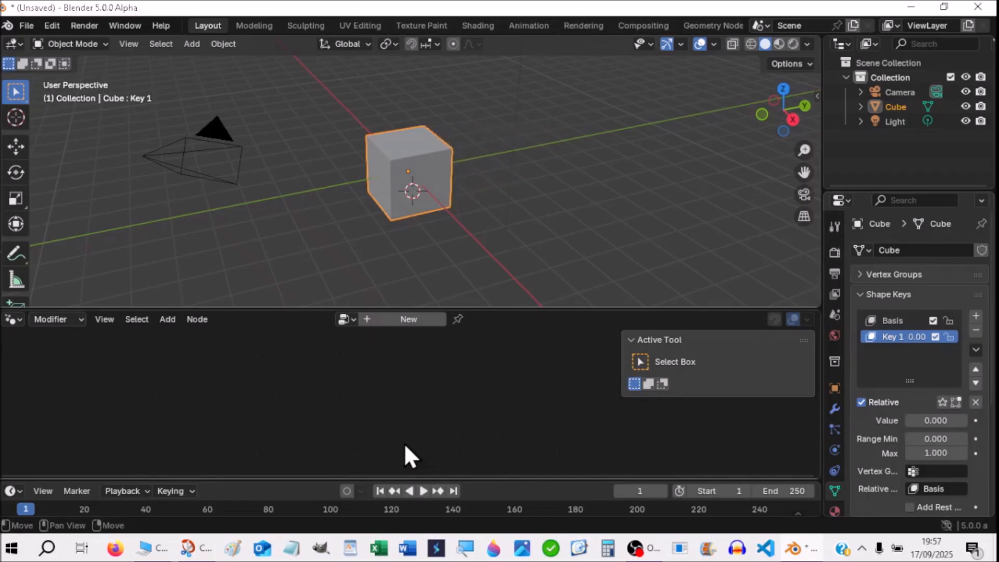
Step: Compare the cube's Key 1 shape in Edit Mode with its shape in Object Mode
click(81, 42)
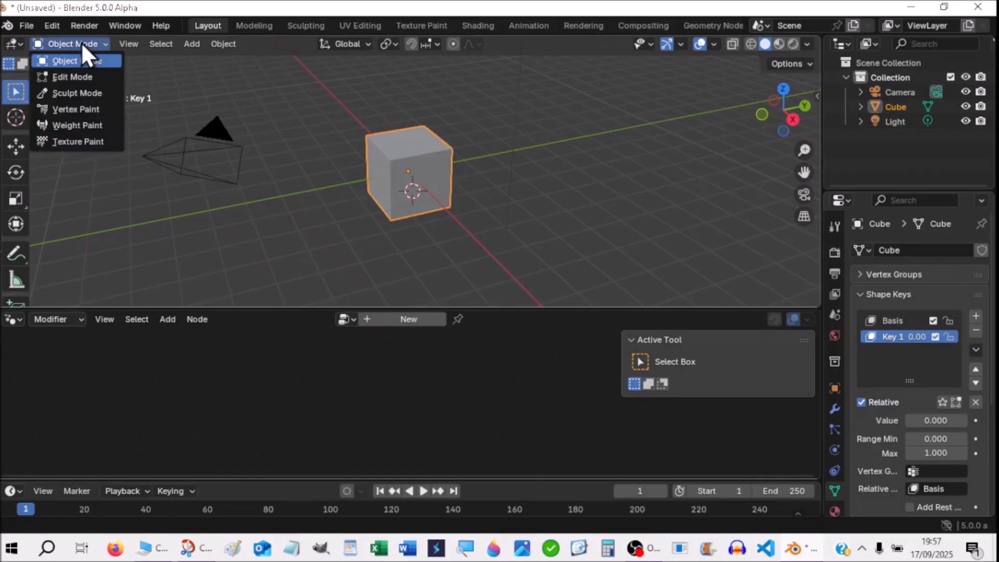
click(81, 42)
click(82, 42)
click(83, 78)
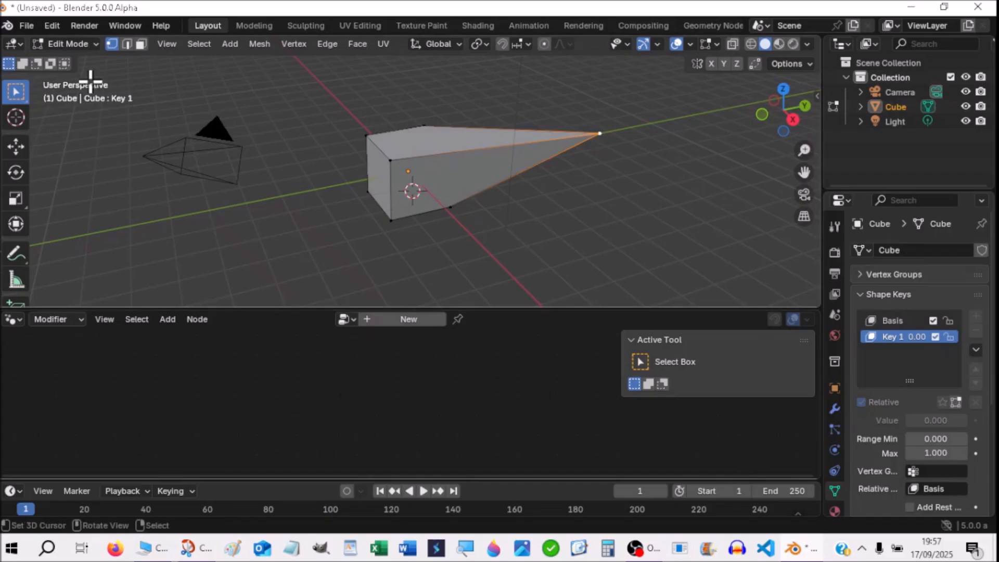
click(50, 43)
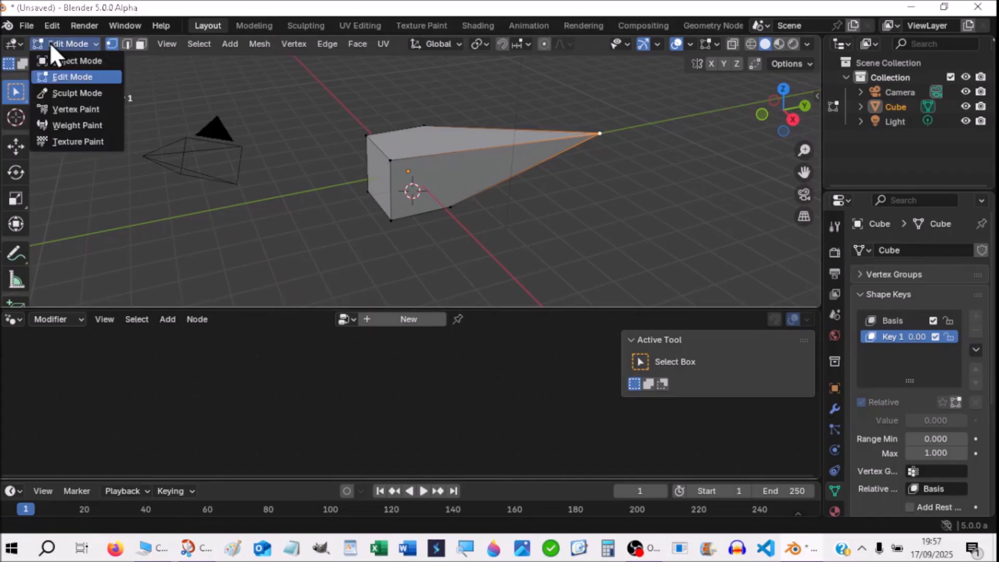
click(58, 60)
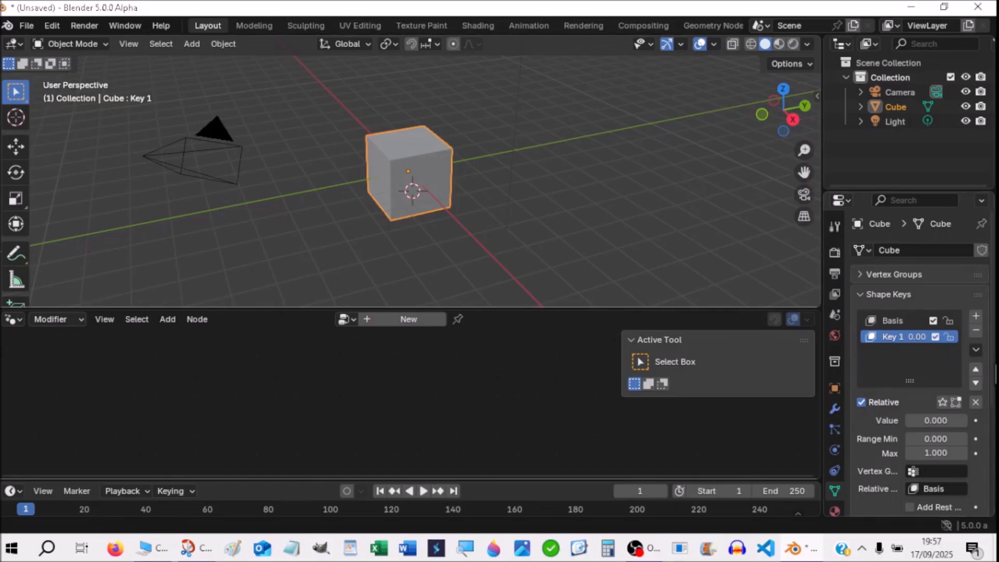
Step: Add a third shape key with the cube's diagonally opposite top corner pulled outward and downward, and preview it by scrubbing its value
click(976, 316)
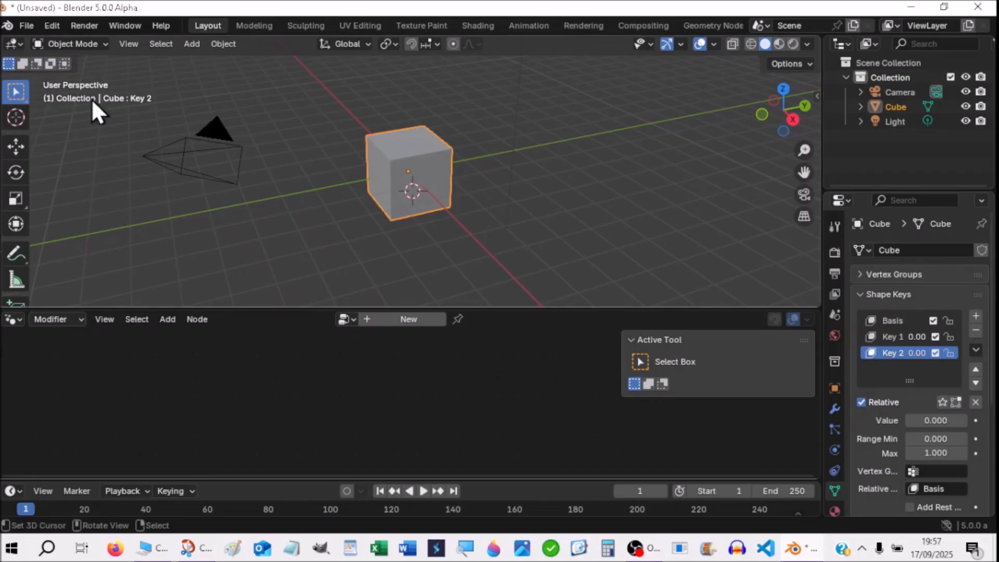
click(73, 43)
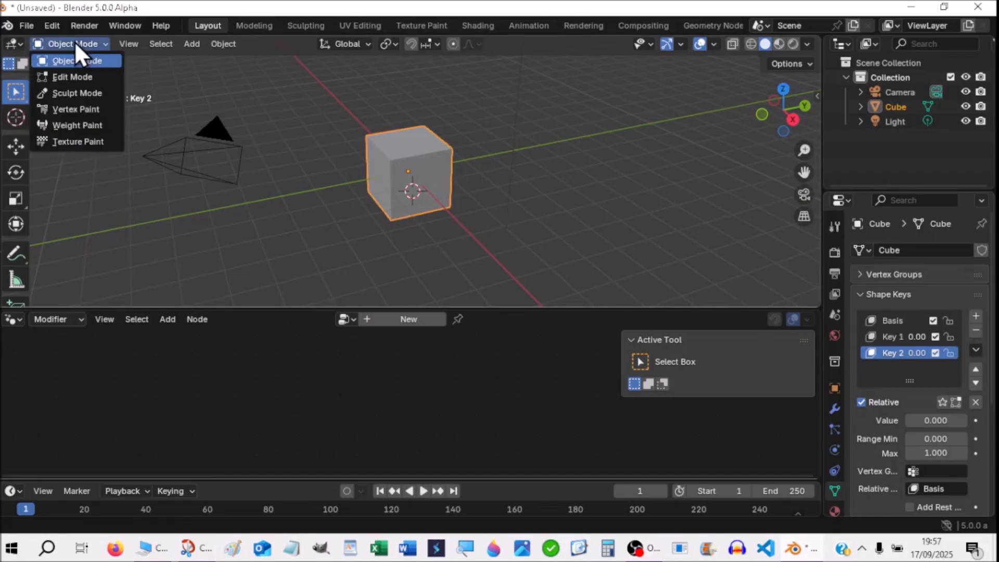
click(74, 77)
click(366, 135)
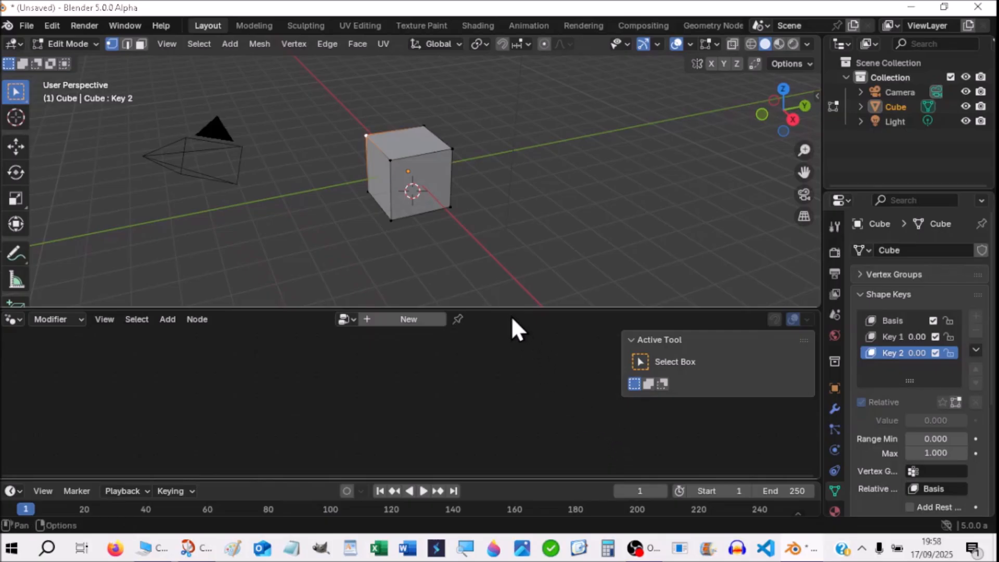
key(g)
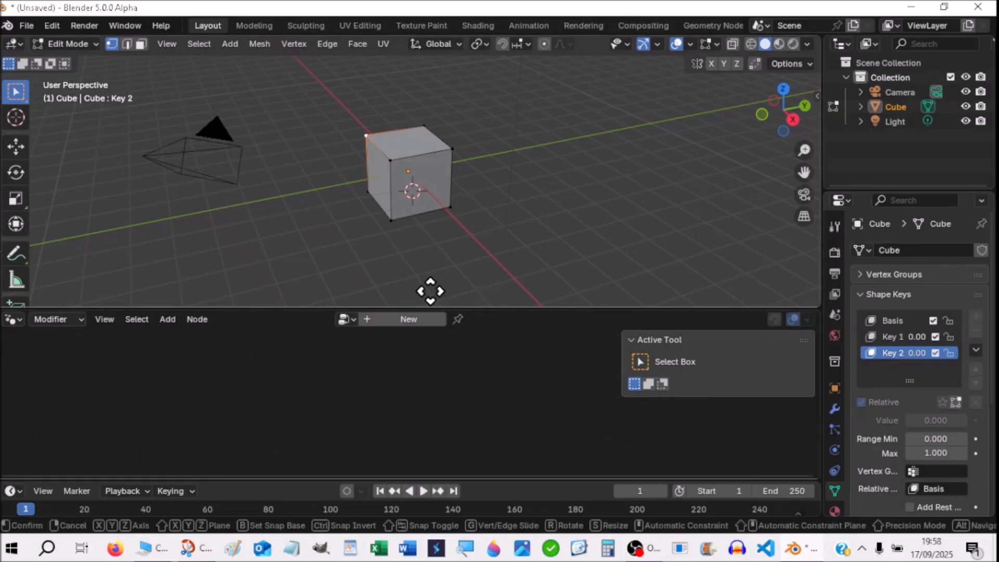
click(305, 103)
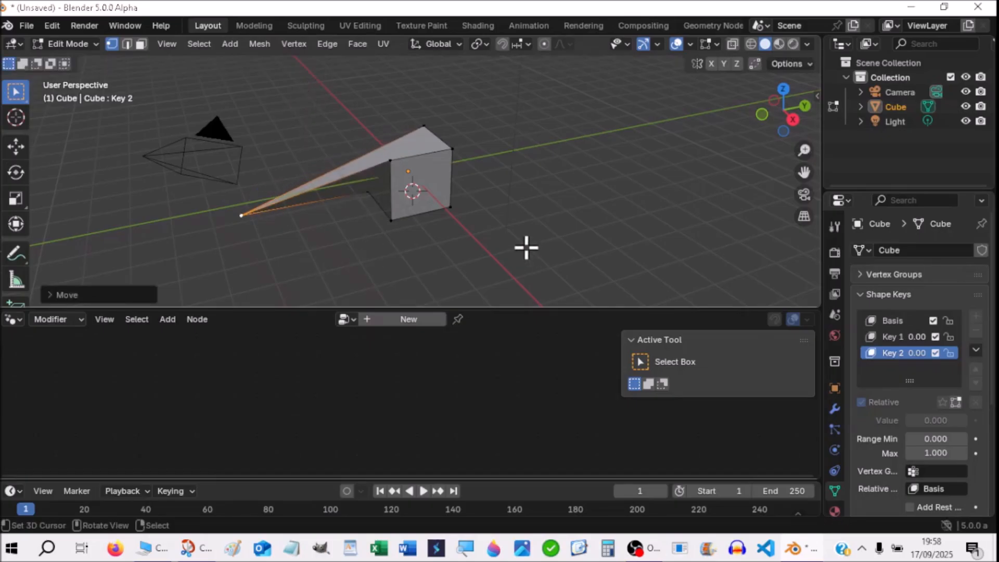
key(Tab)
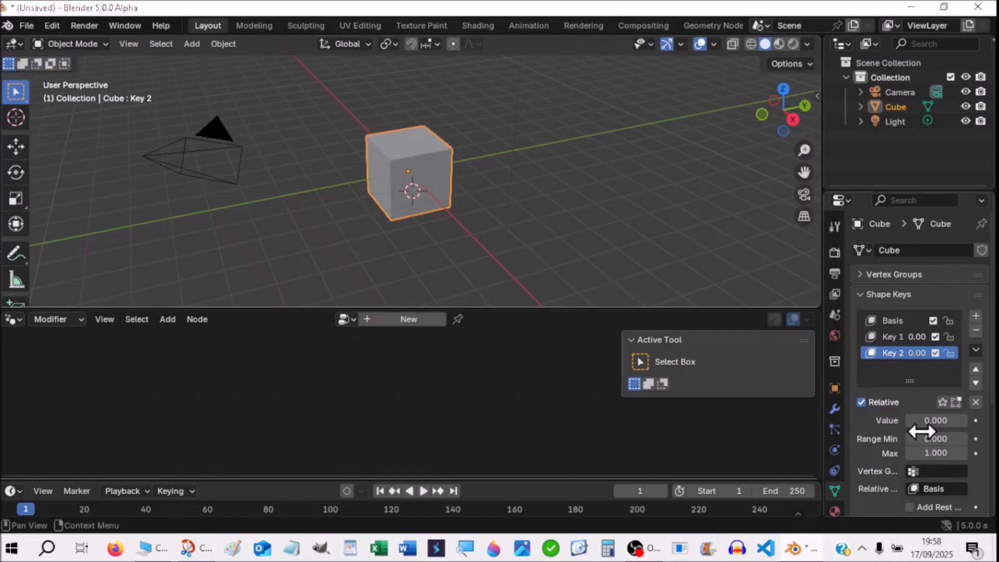
mouse_move(917, 420)
mouse_down()
mouse_move(957, 420)
mouse_move(917, 420)
mouse_up()
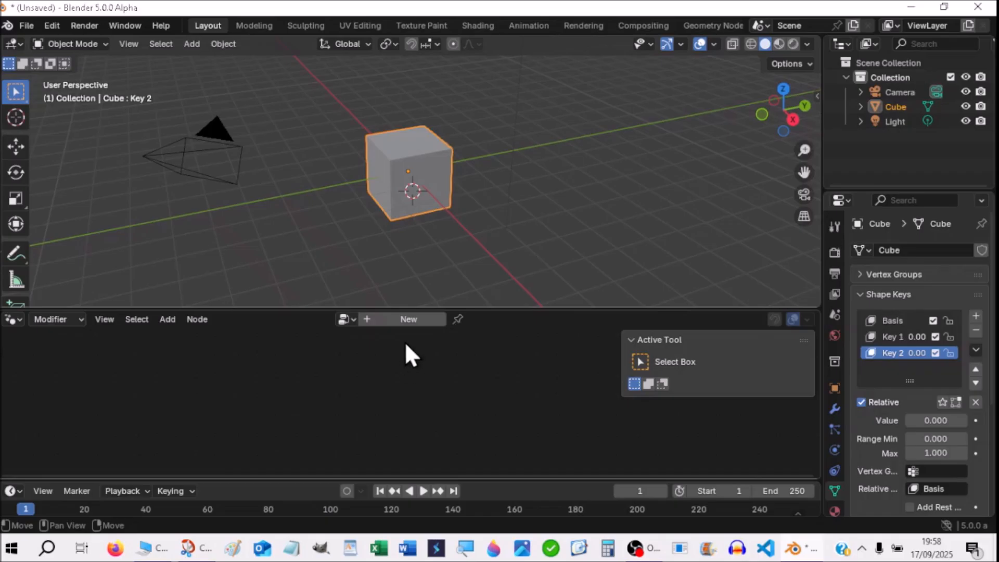
Step: Enlarge the node editor area and create a new geometry node tree for the cube, with the editor's sidebar hidden
drag(517, 307, 509, 221)
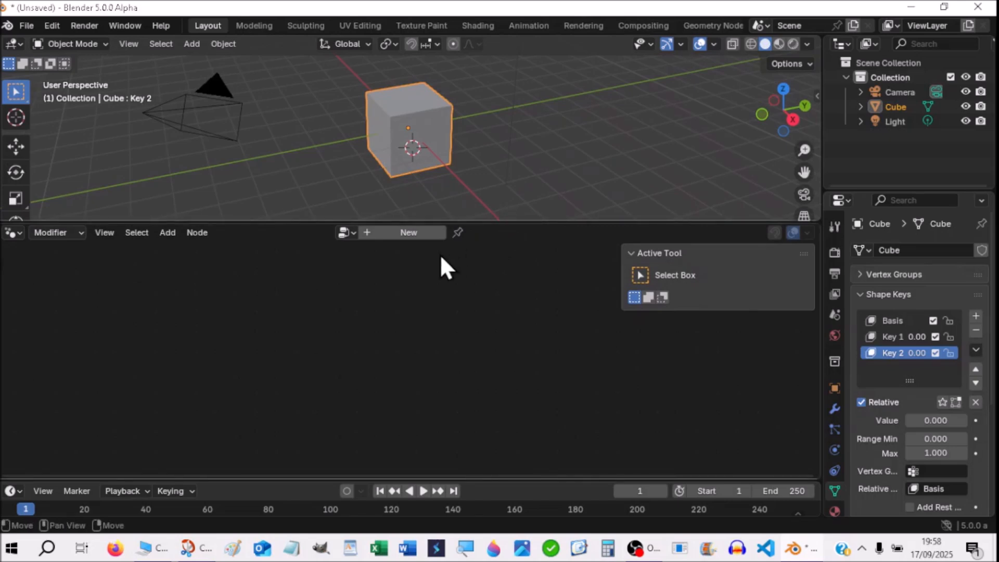
click(8, 233)
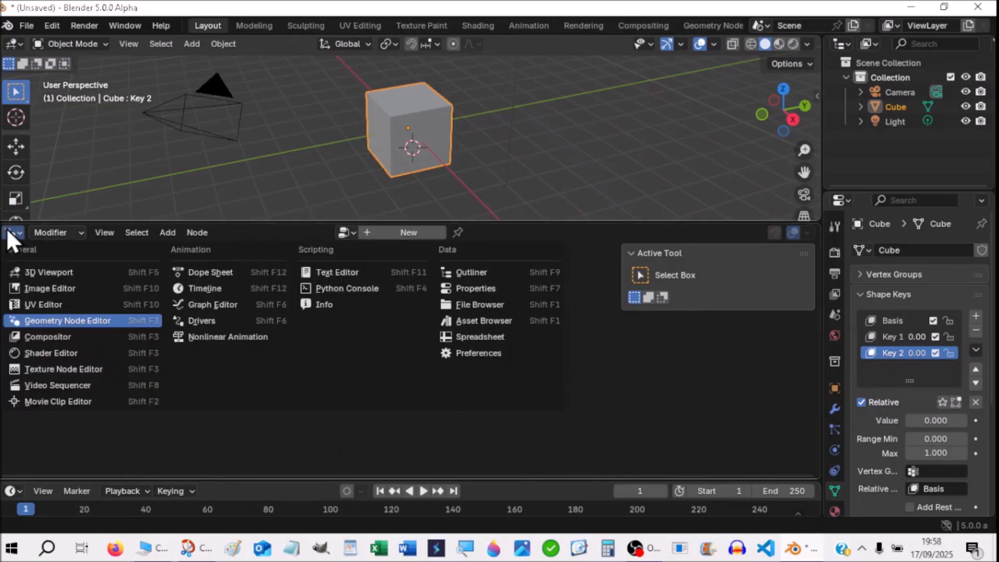
click(7, 230)
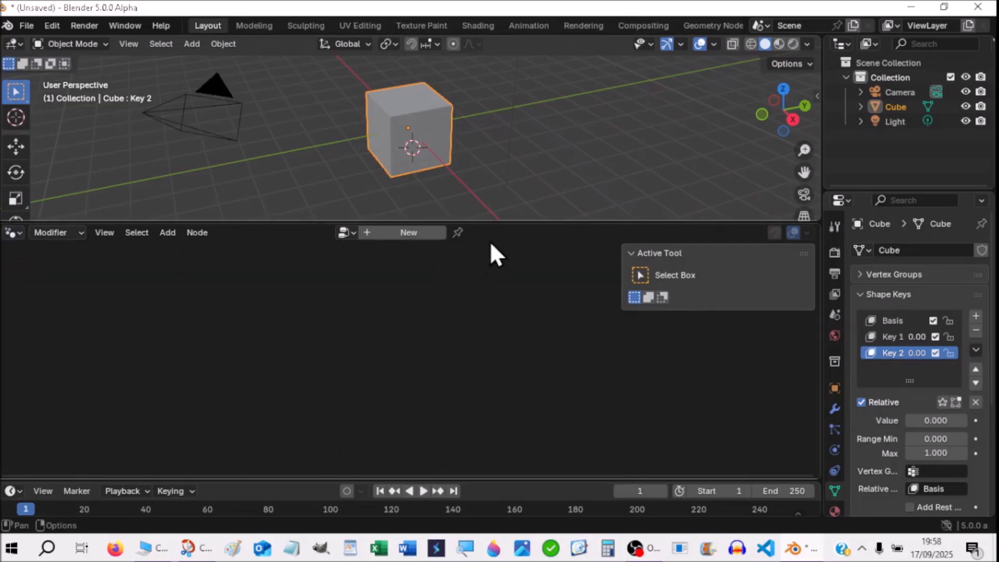
click(416, 233)
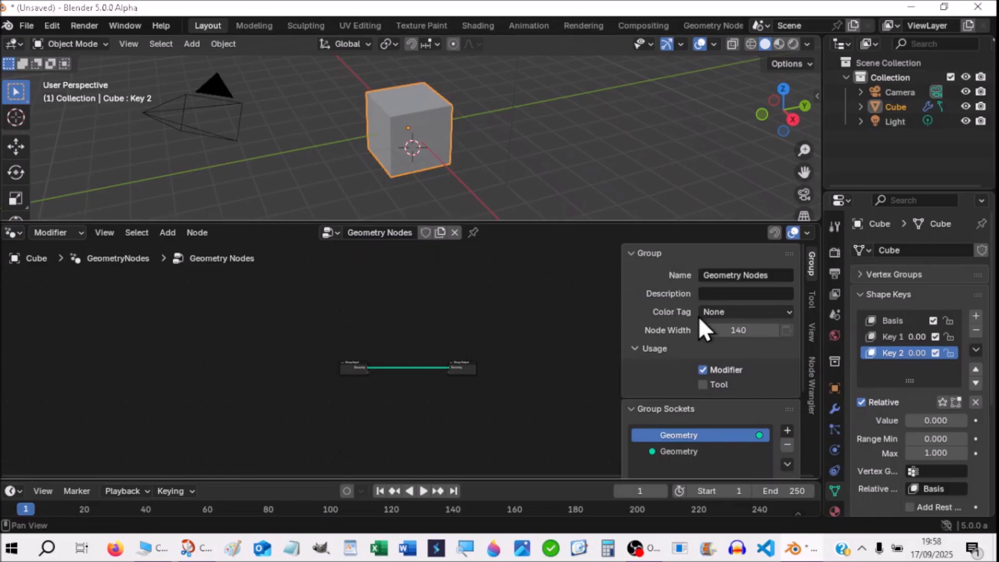
scroll(448, 413, up, 5)
middle_drag(448, 408, 419, 372)
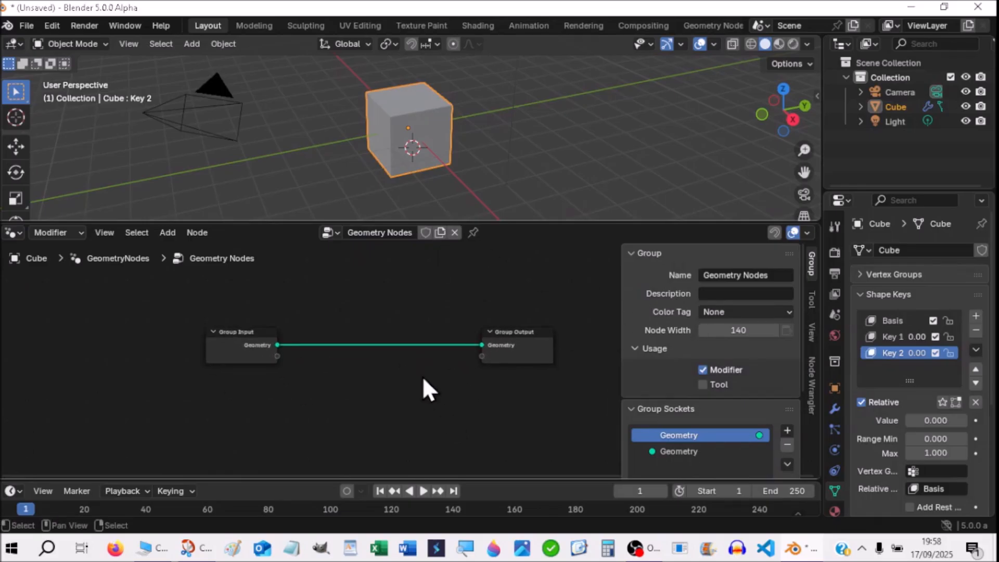
key(n)
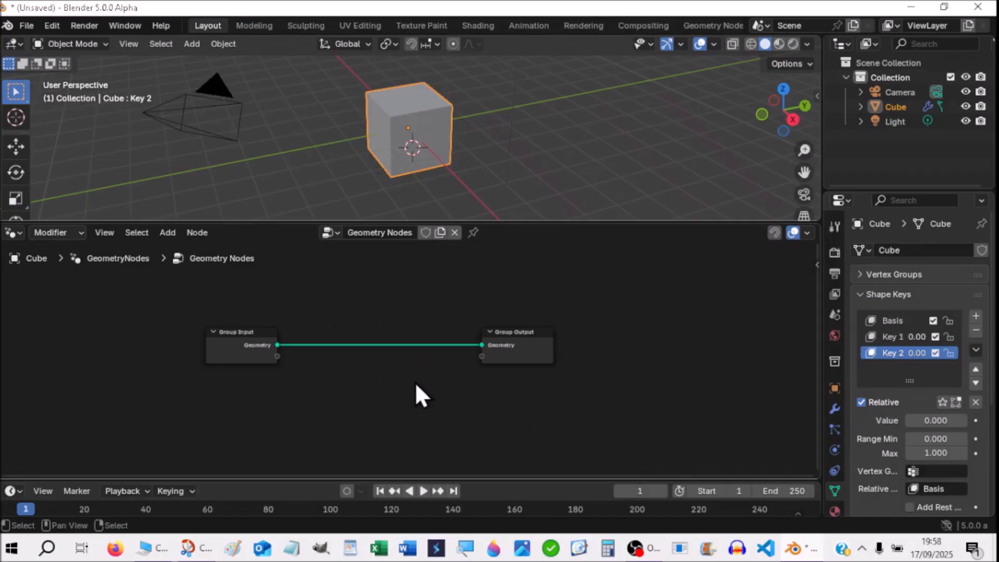
Step: Move the Group Output node farther from Group Input and place an unconnected Bake node above the geometry link
drag(531, 333, 596, 335)
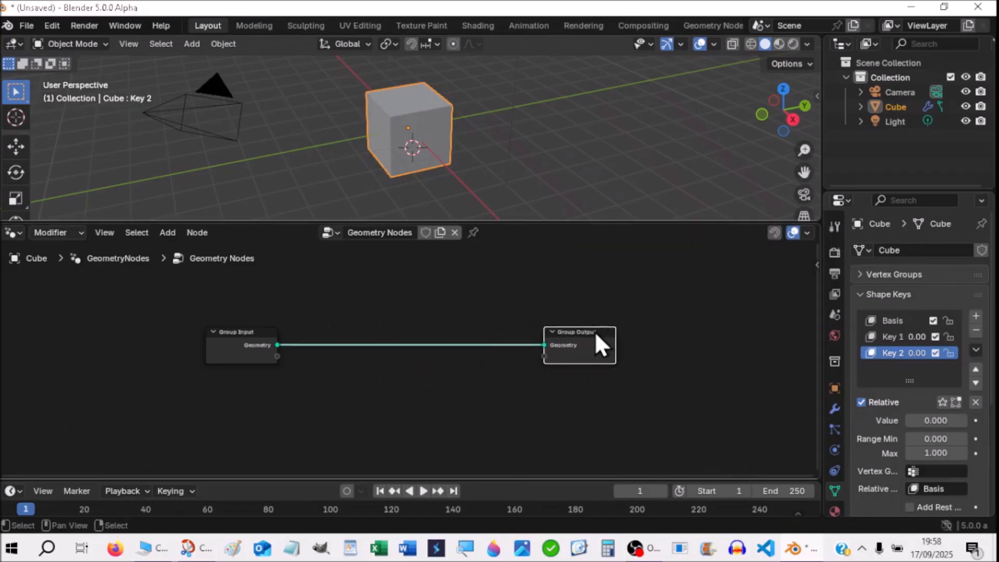
click(457, 406)
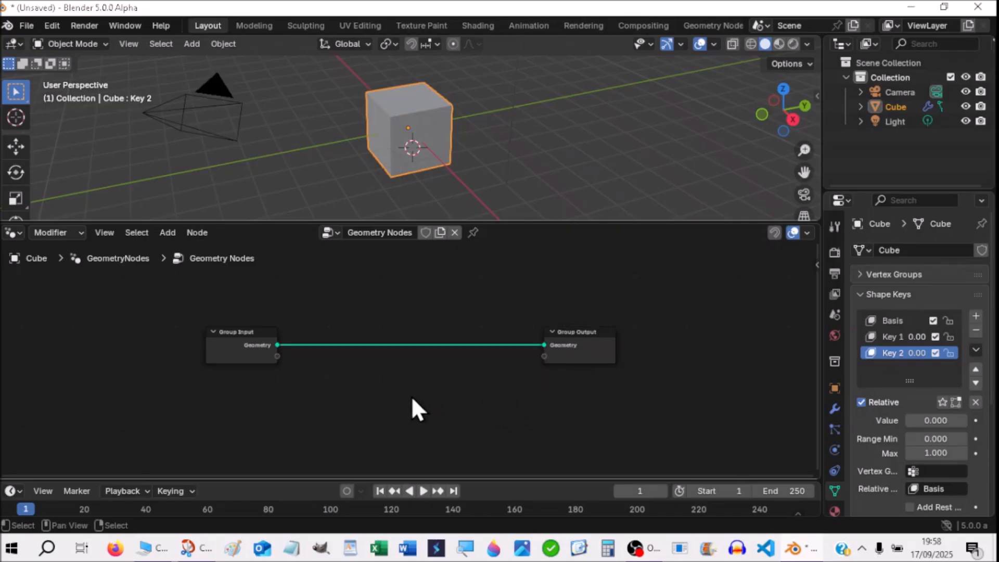
key(shift+a)
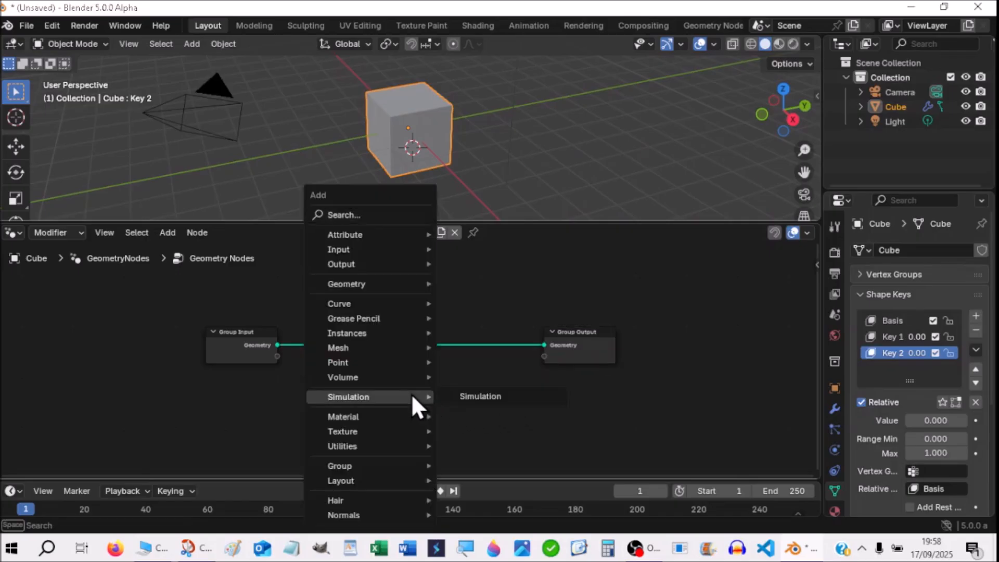
click(339, 211)
click(448, 236)
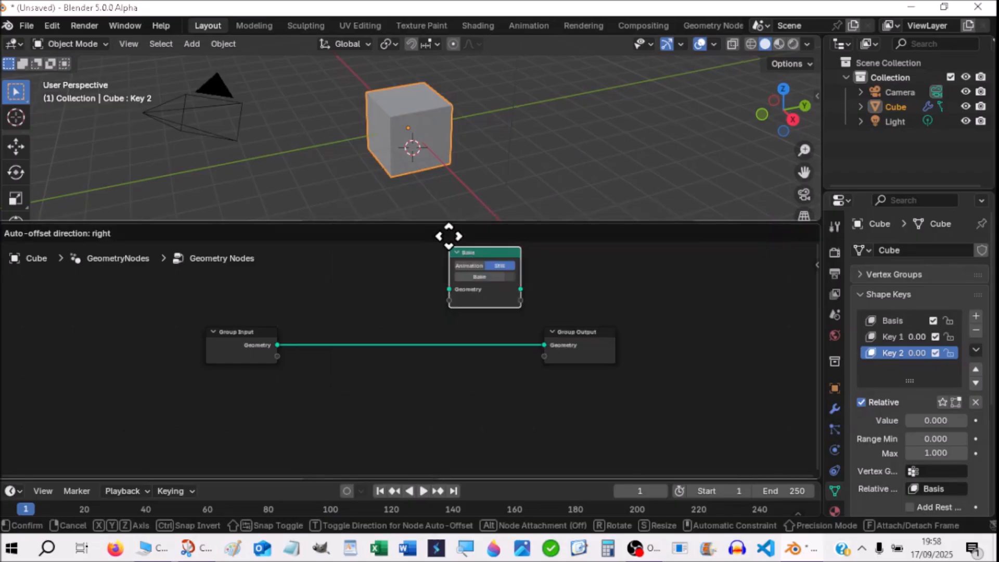
click(338, 253)
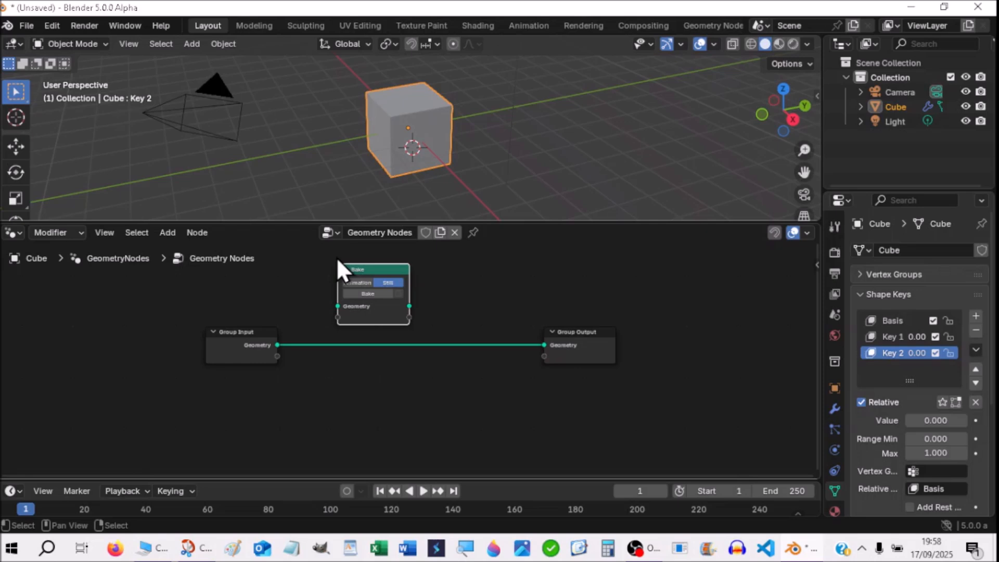
Step: Connect Group Input's geometry to the Bake node, disconnect the Group Output, and move the Bake node below the Group Input's level
drag(278, 345, 337, 306)
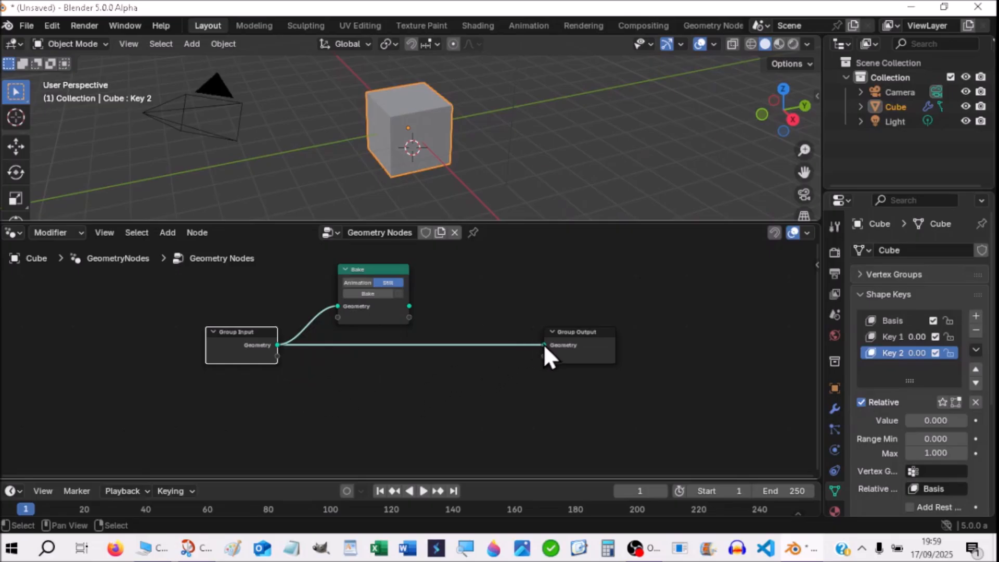
drag(545, 345, 510, 345)
drag(376, 267, 373, 368)
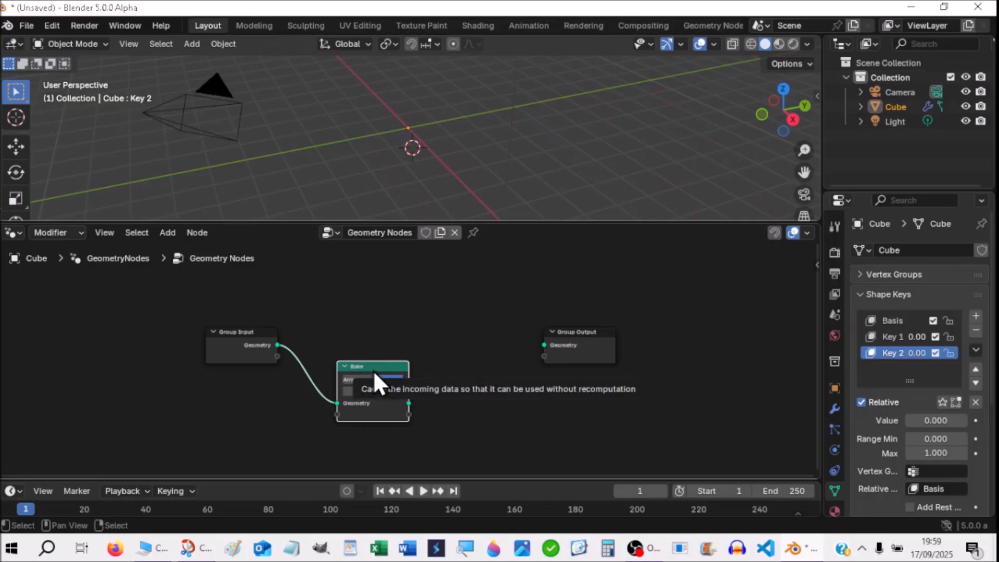
Step: Make the Key 1 shape key active and label the Bake node KEY1
click(885, 338)
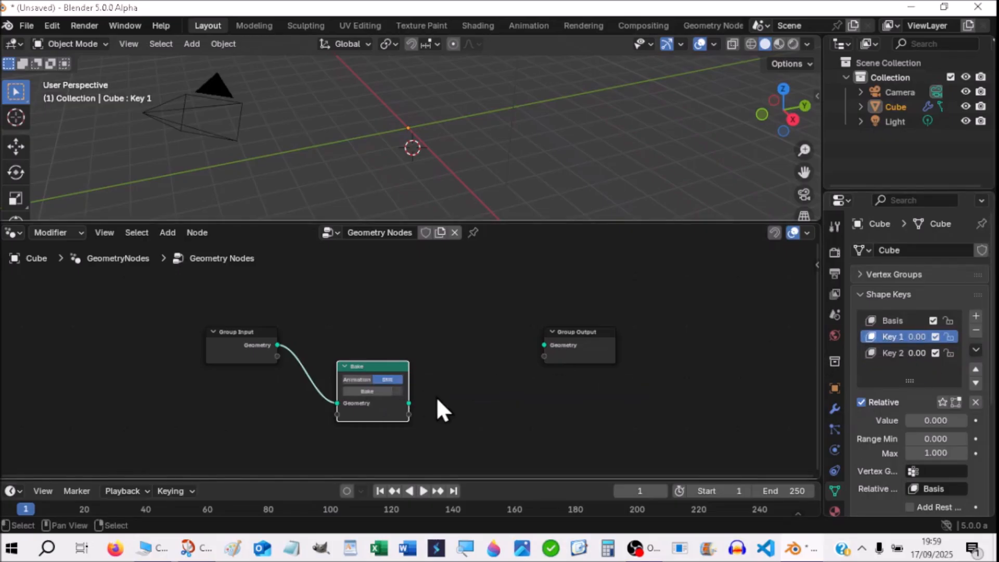
key(n)
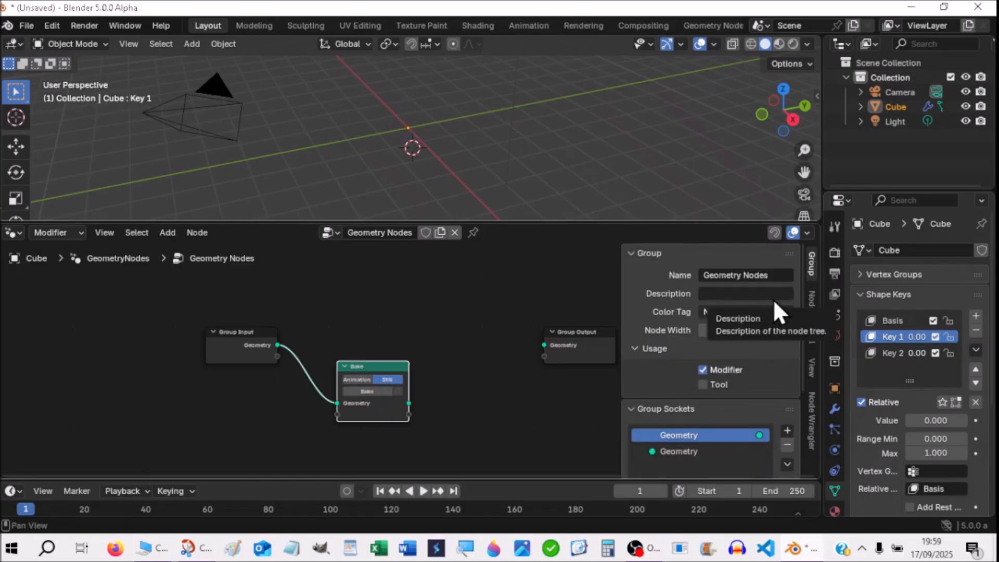
click(814, 303)
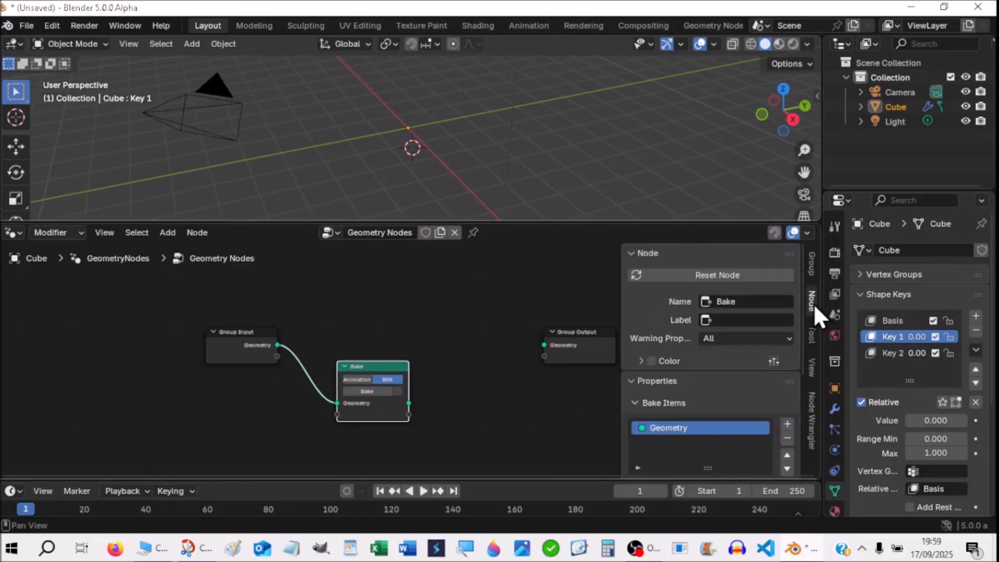
click(722, 320)
text(KEY1)
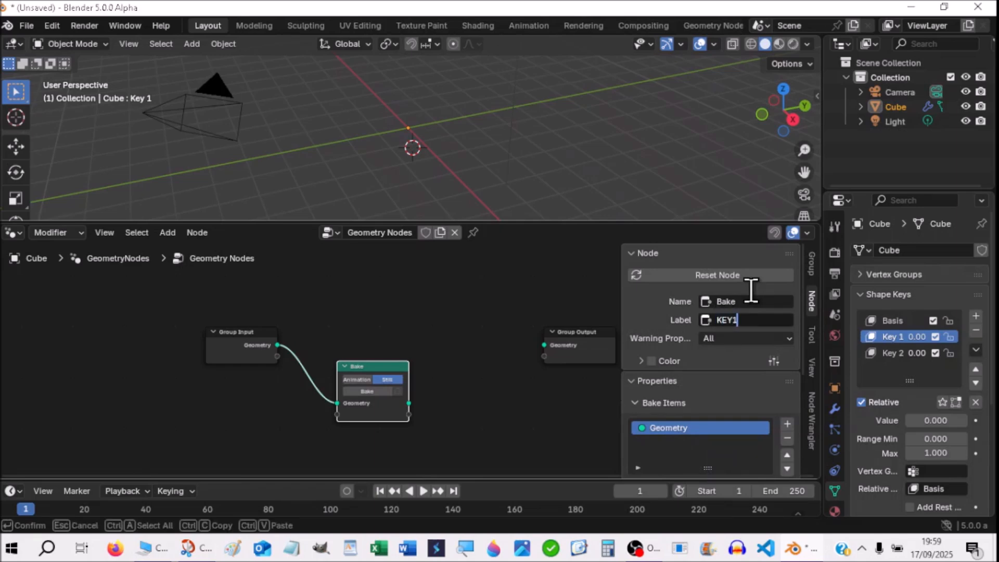
key(Return)
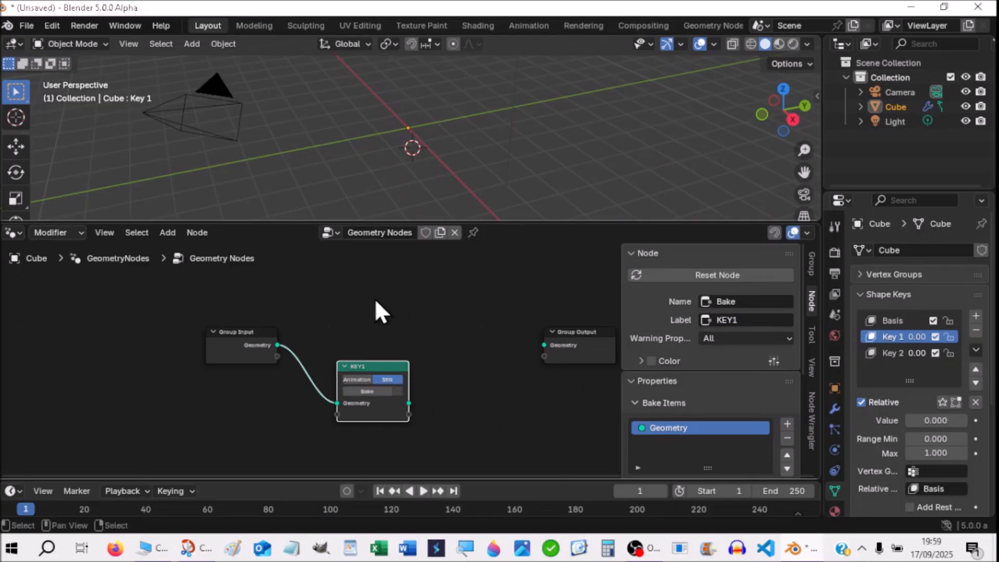
Step: Add a second Bake node above KEY1 and connect Group Input's geometry to it
key(shift+a)
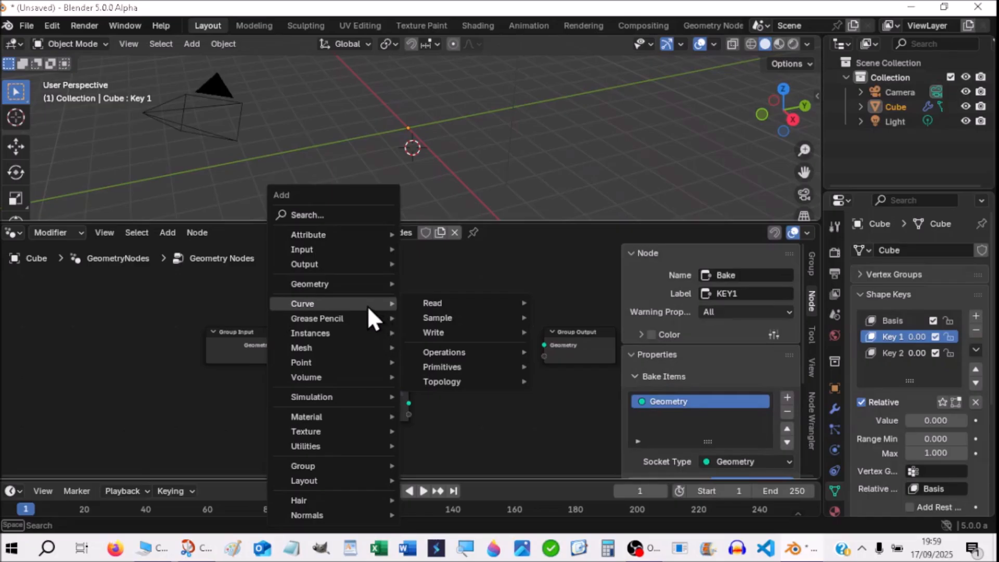
click(302, 215)
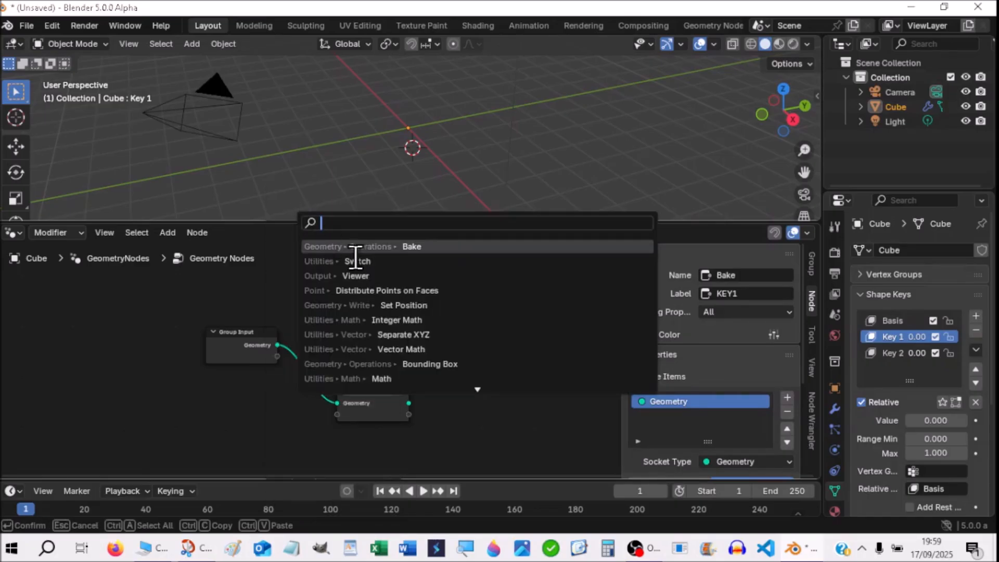
click(419, 246)
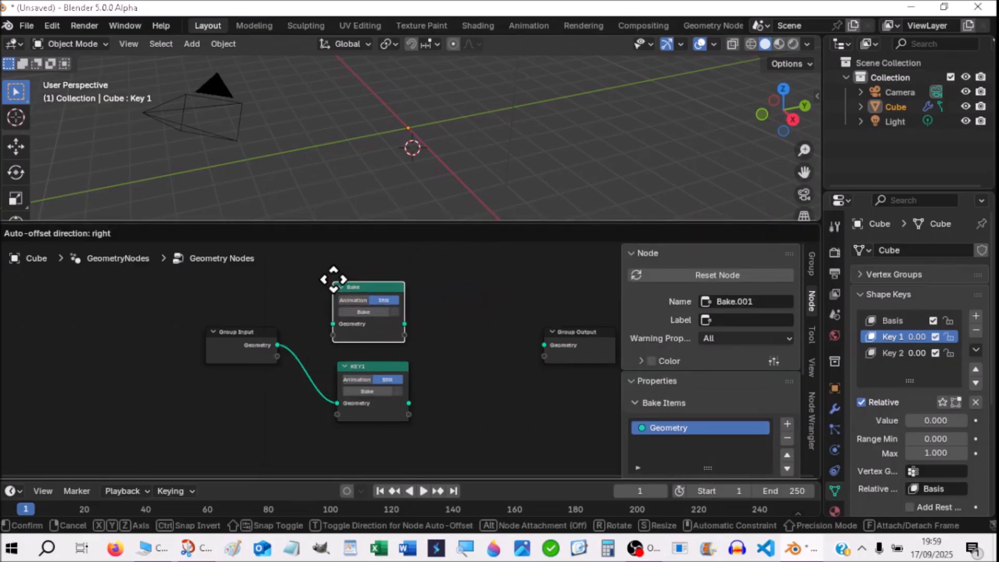
click(337, 284)
drag(278, 344, 335, 324)
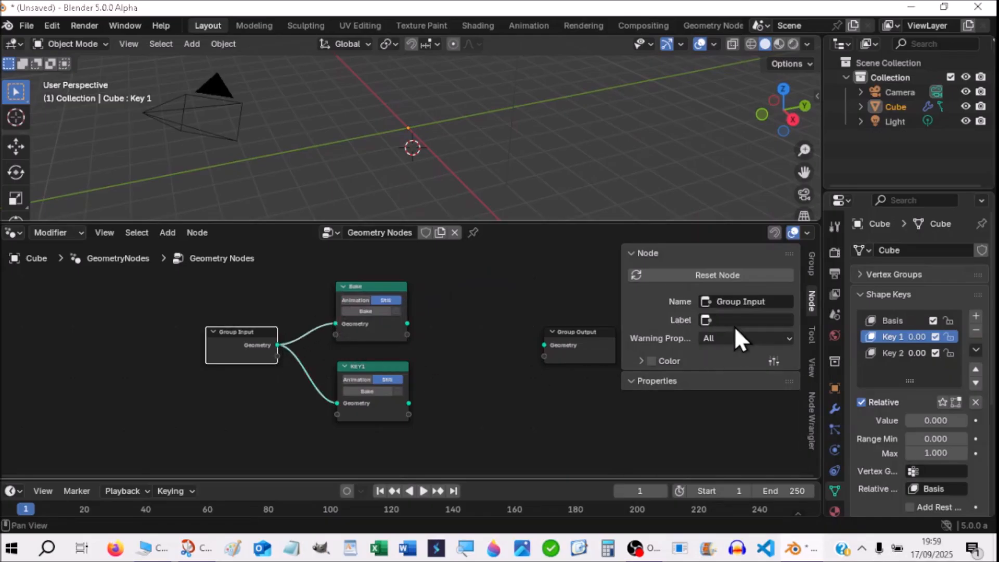
Step: Label the new upper Bake node KEY2
click(364, 286)
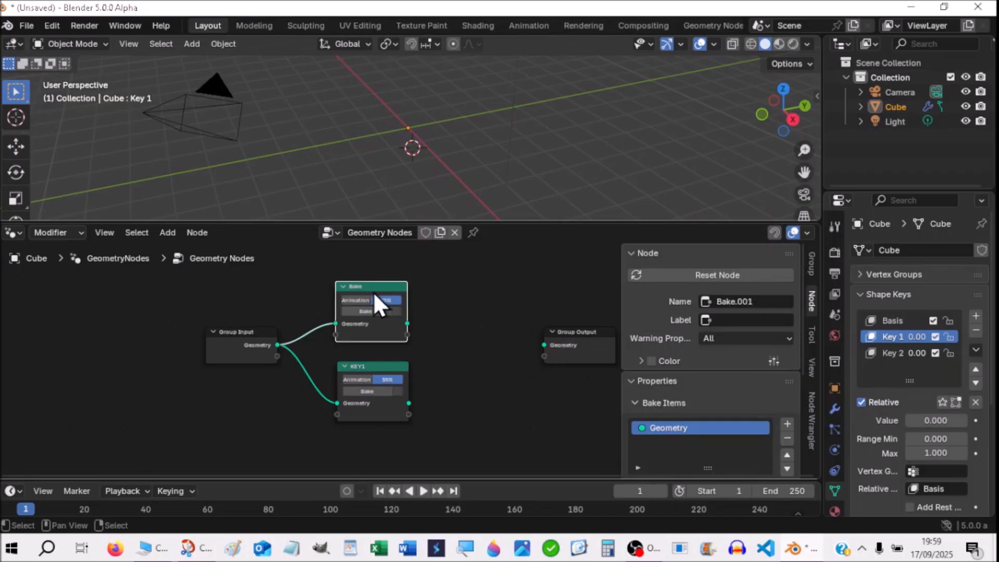
click(718, 321)
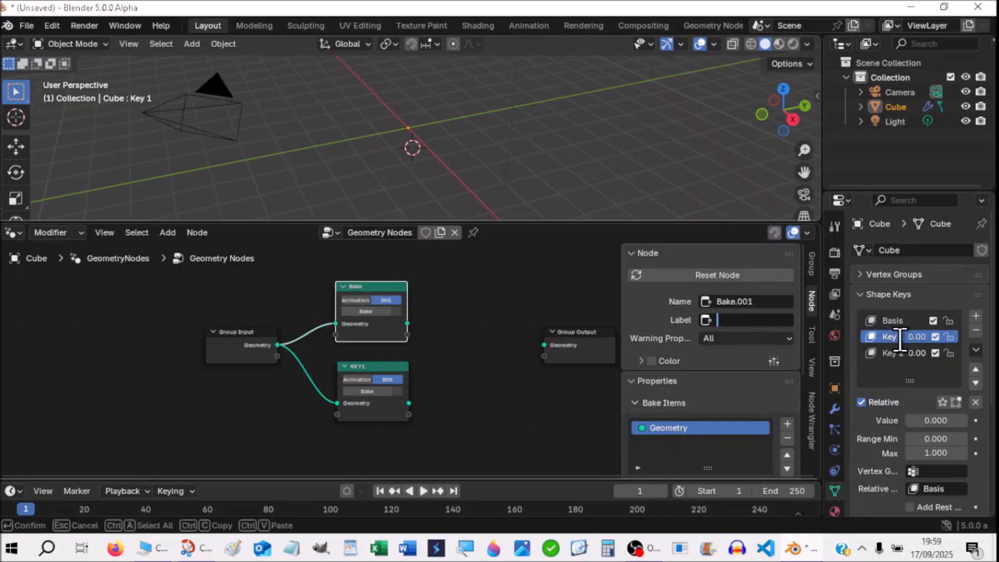
text(KEY2)
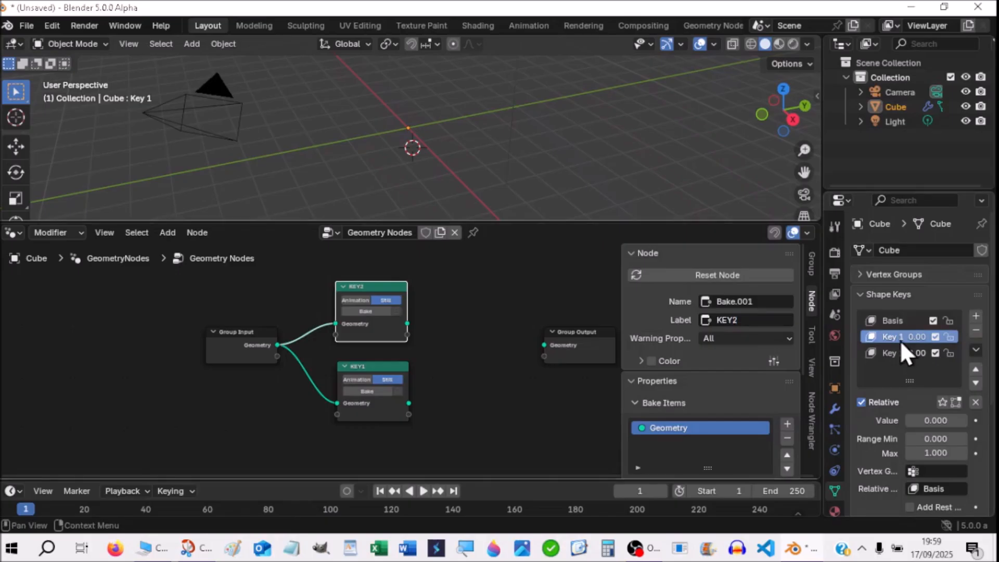
key(Return)
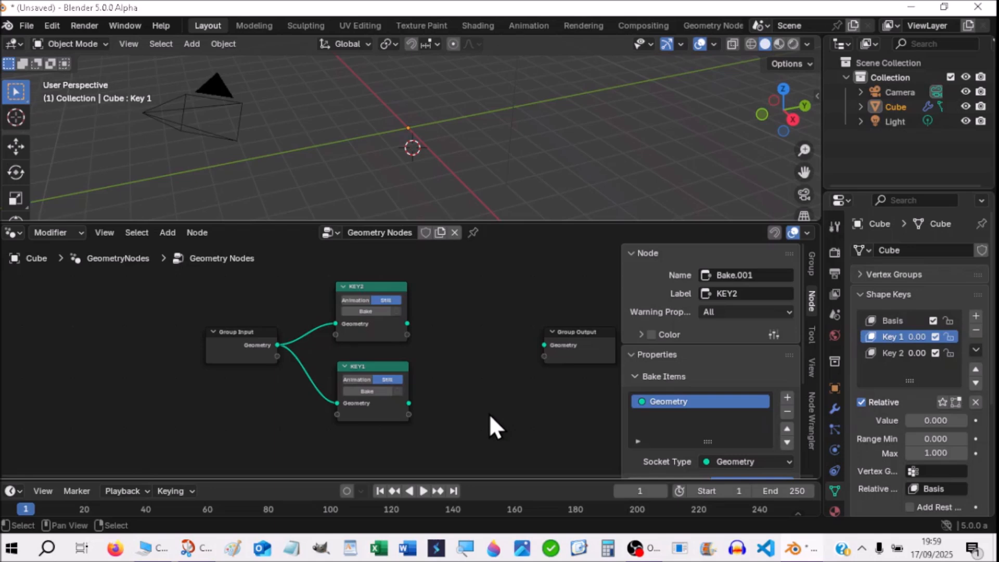
Step: Bake the KEY1 node with the Key 1 shape key at 1.000, and reset that shape key's value to 0.000
click(366, 367)
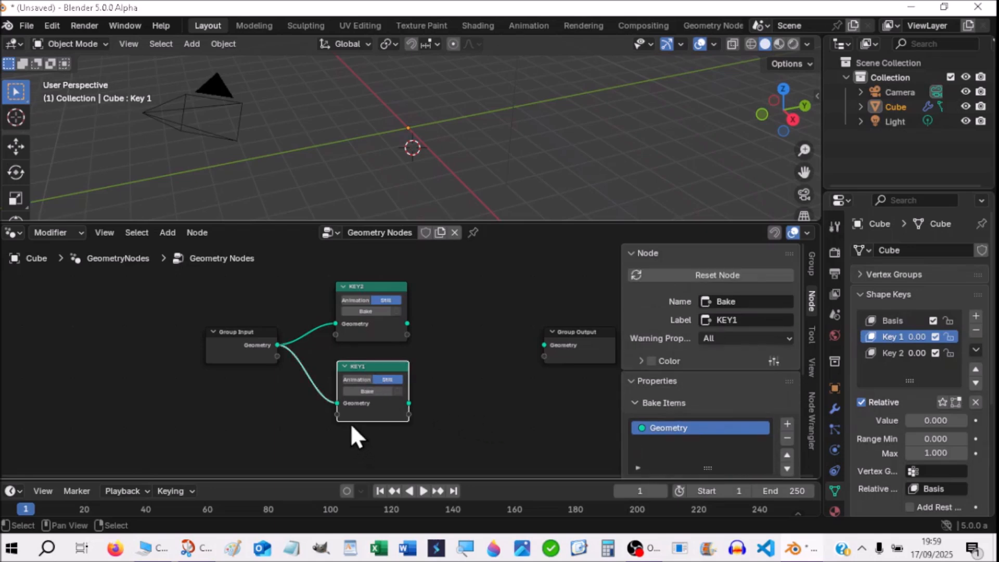
drag(915, 421, 969, 421)
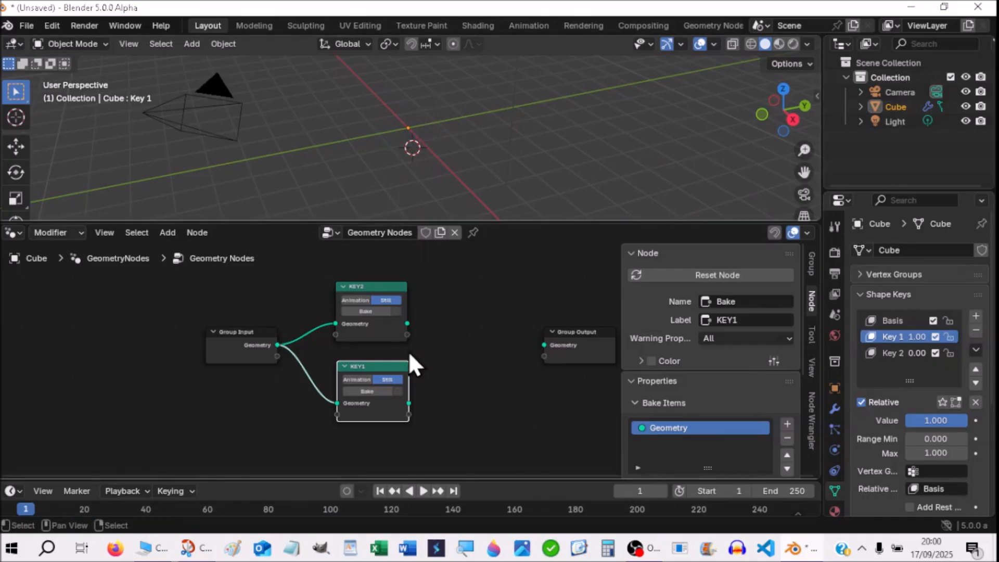
click(364, 392)
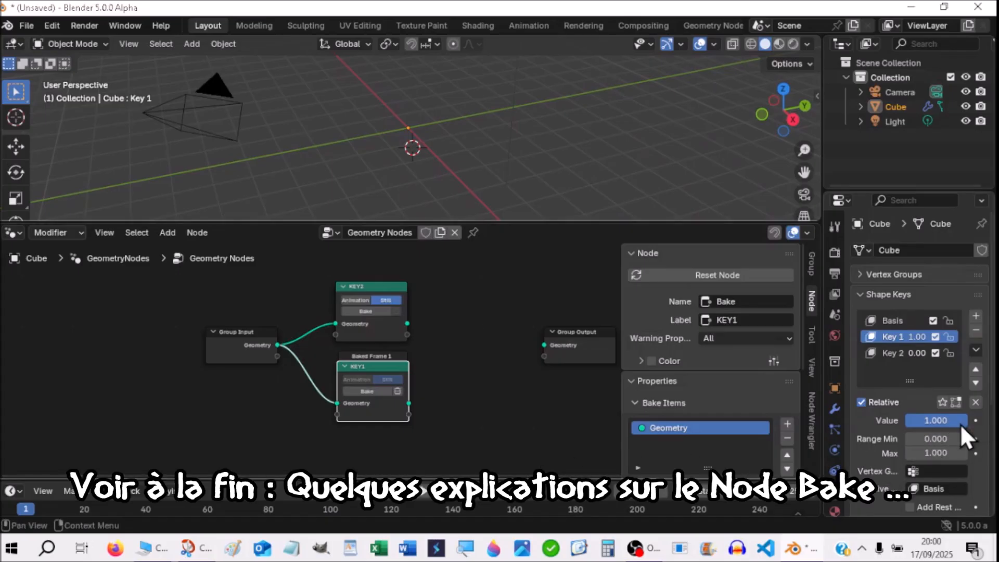
drag(961, 421, 856, 429)
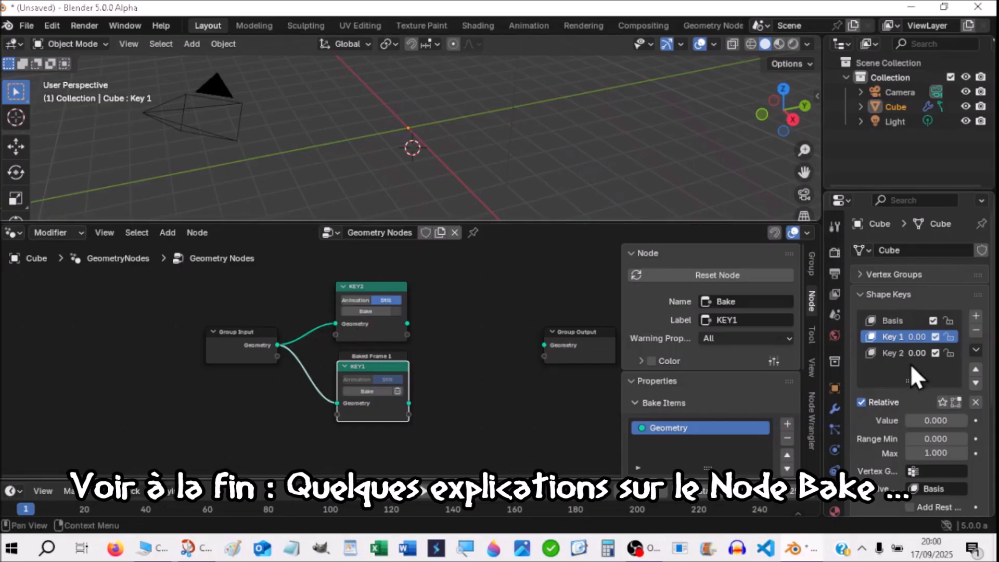
Step: Bake the KEY2 node with the Key 2 shape key at 1.000, and reset that shape key's value to 0.000
click(900, 353)
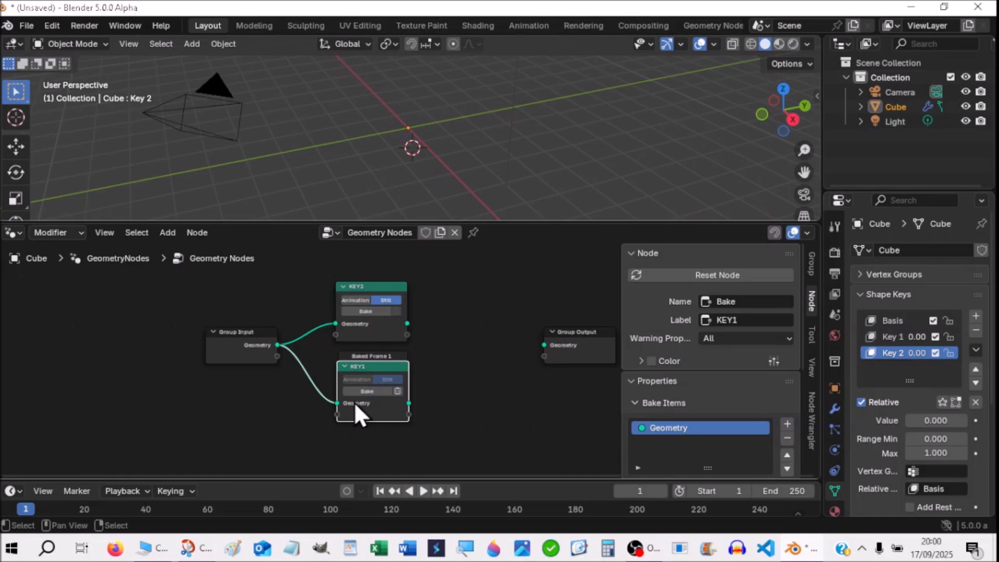
drag(920, 423, 963, 423)
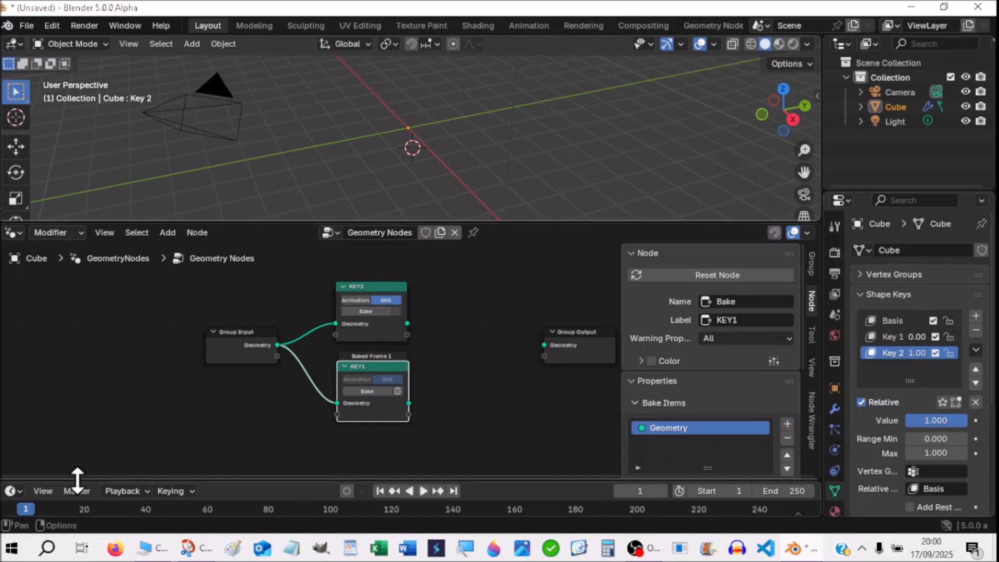
click(374, 312)
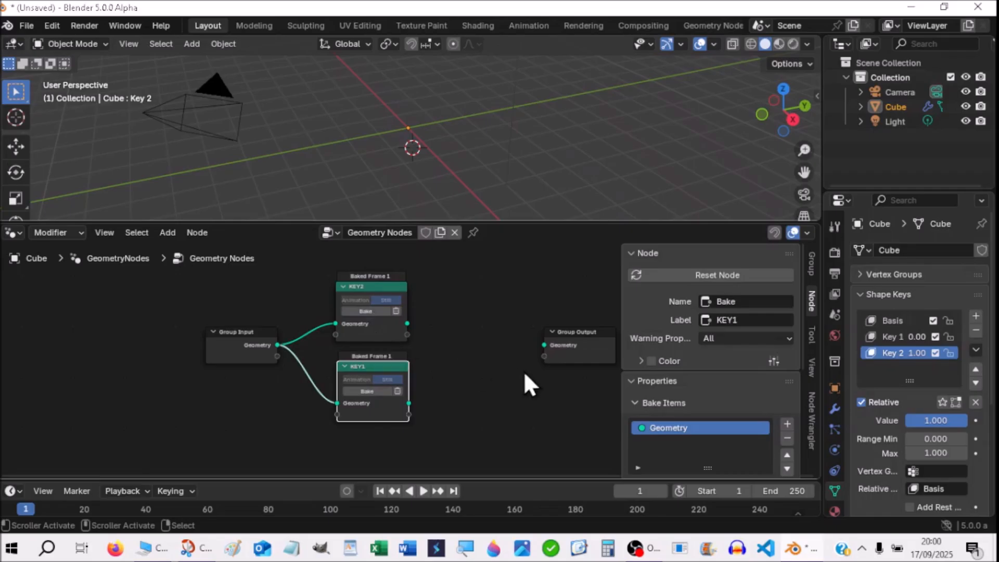
drag(963, 422, 895, 421)
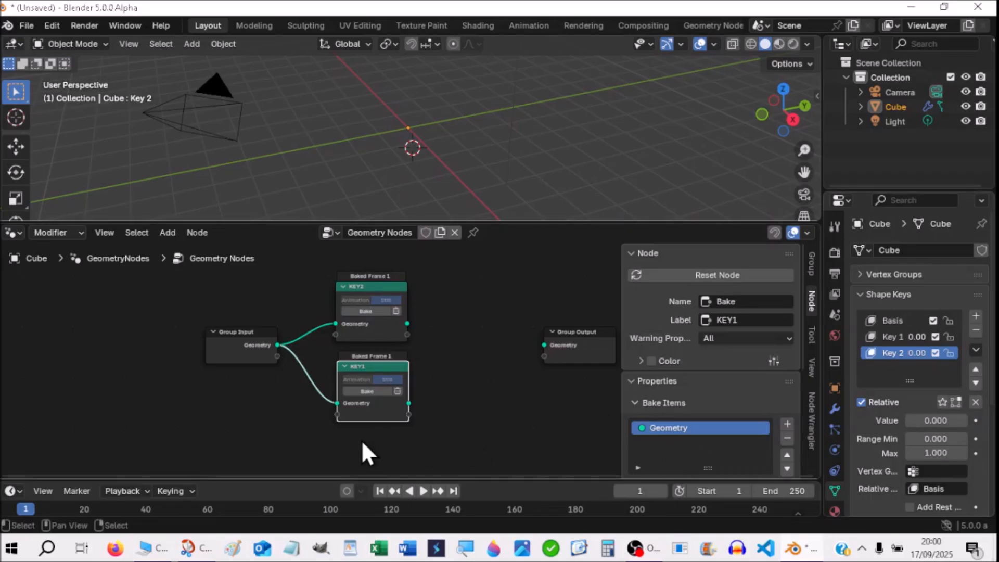
Step: Move the Group Output node farther from the two Bake nodes to make room between them
middle_drag(464, 429, 378, 416)
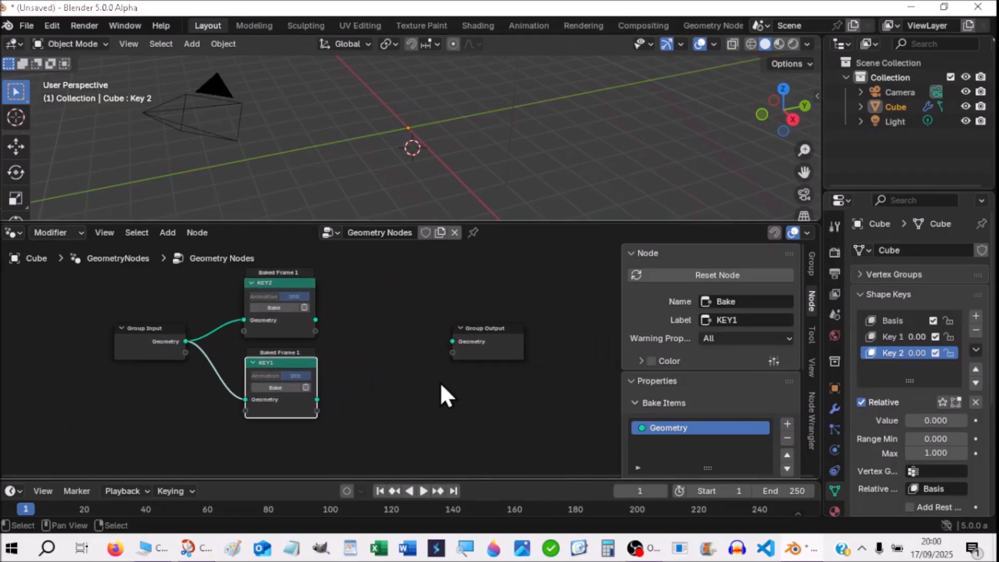
drag(501, 336, 547, 336)
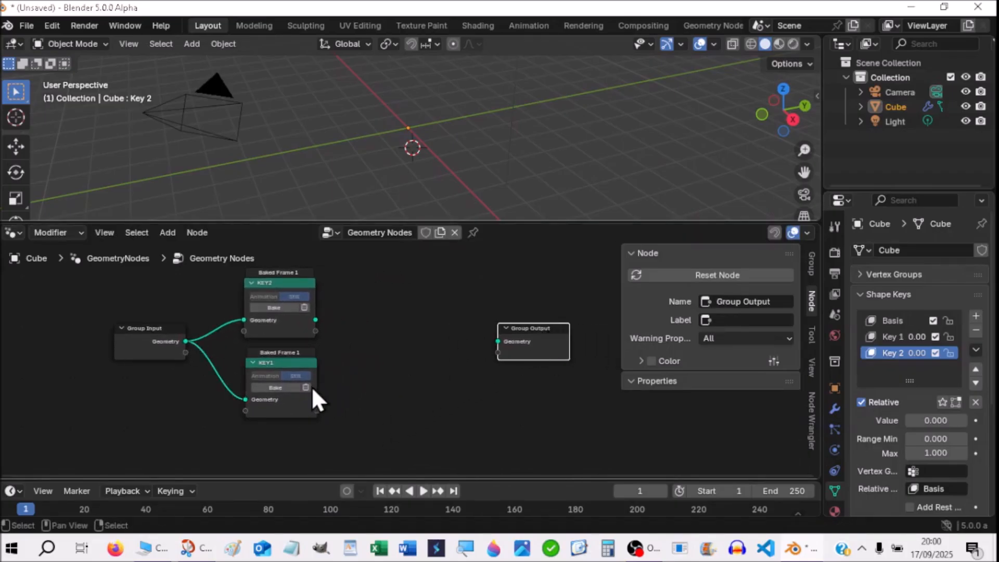
key(shift+a)
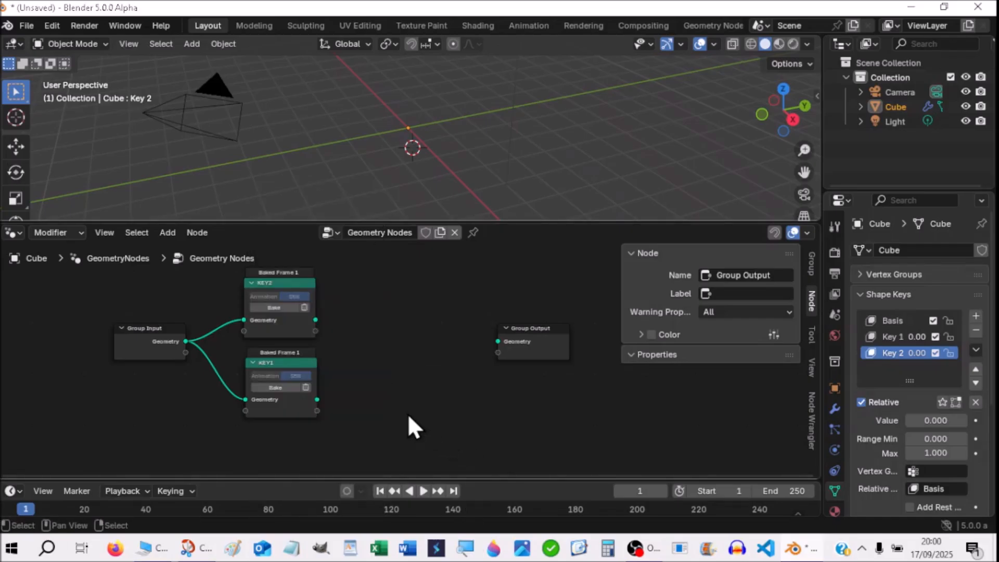
Step: Preview the KEY1 bake and the KEY2 bake in turn through a temporary Viewer node, and delete the Viewer
click(292, 362)
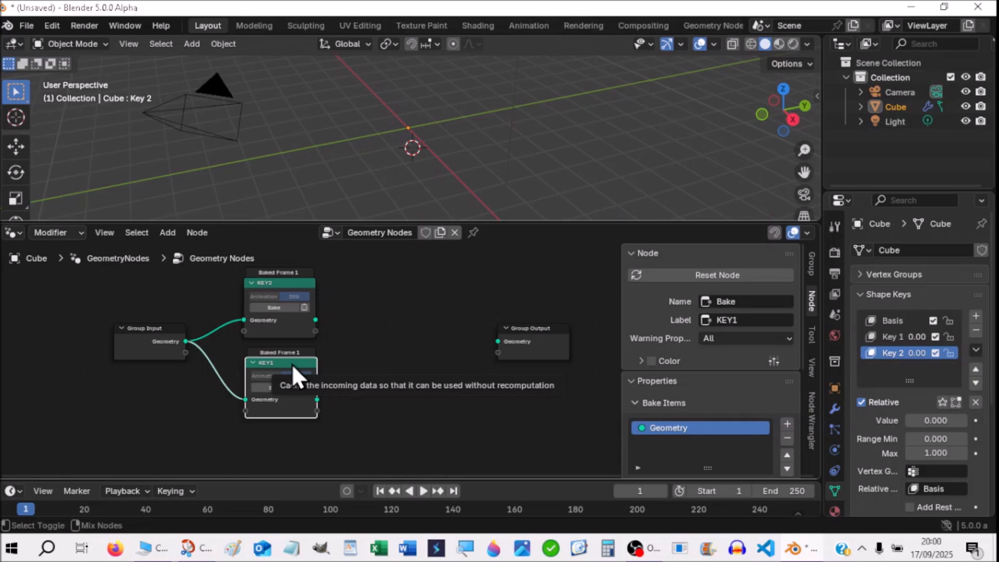
ctrl+shift+click(292, 363)
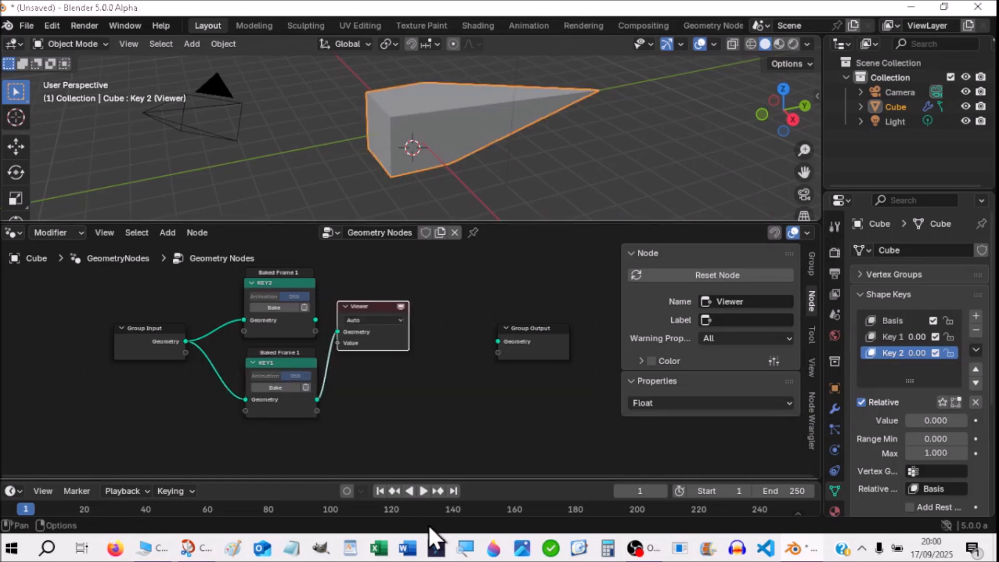
drag(375, 310, 421, 329)
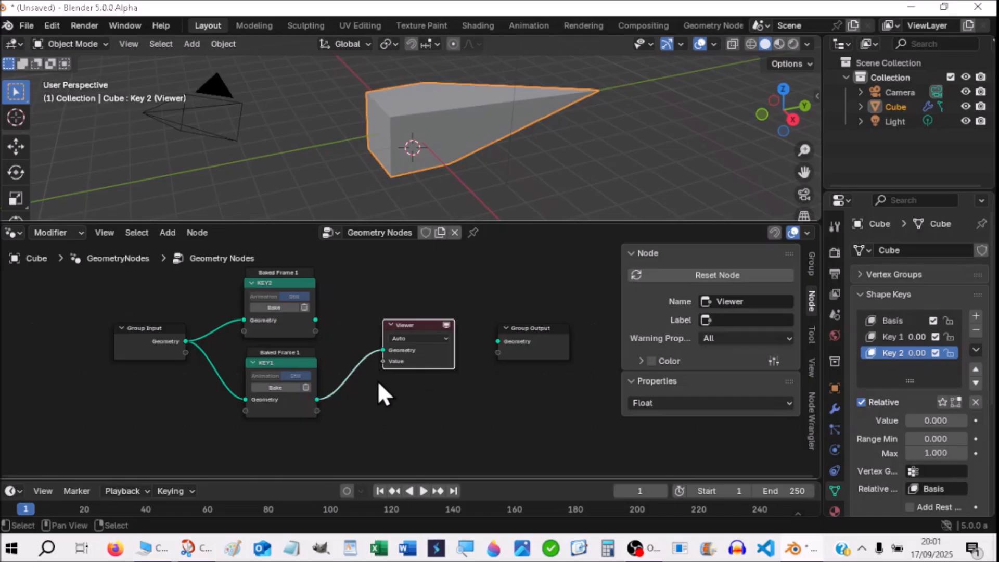
drag(383, 347, 361, 349)
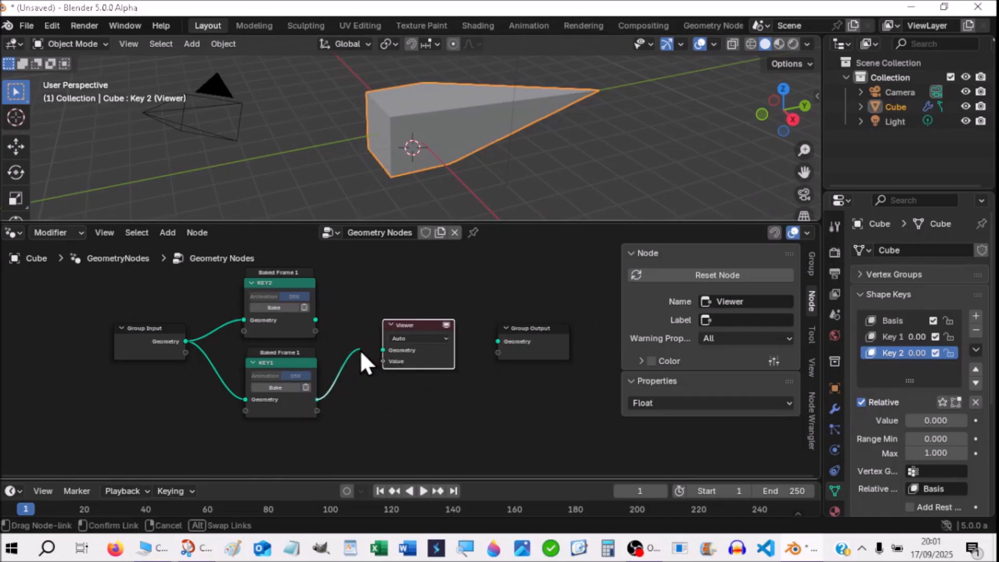
drag(314, 319, 385, 348)
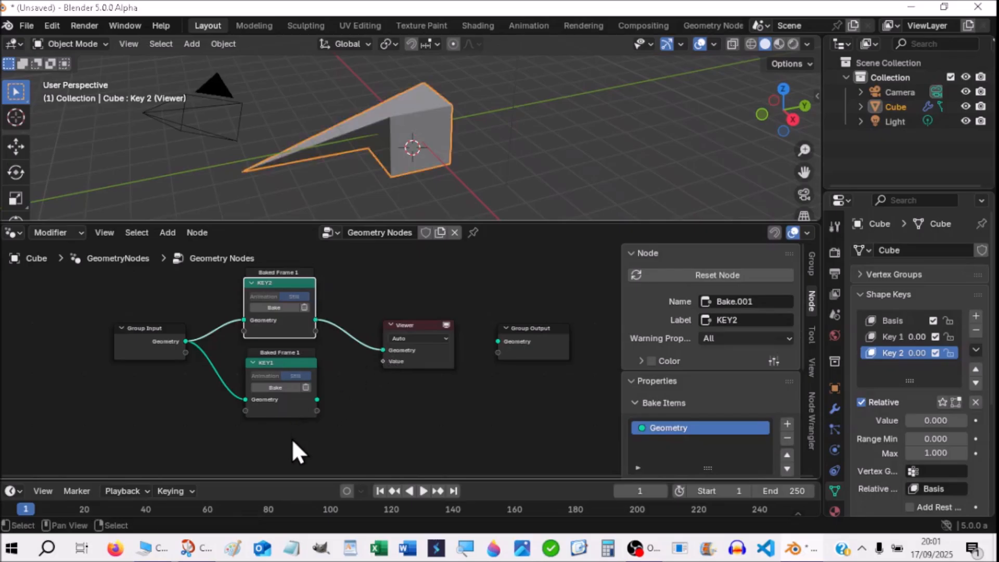
drag(384, 352, 367, 341)
click(416, 323)
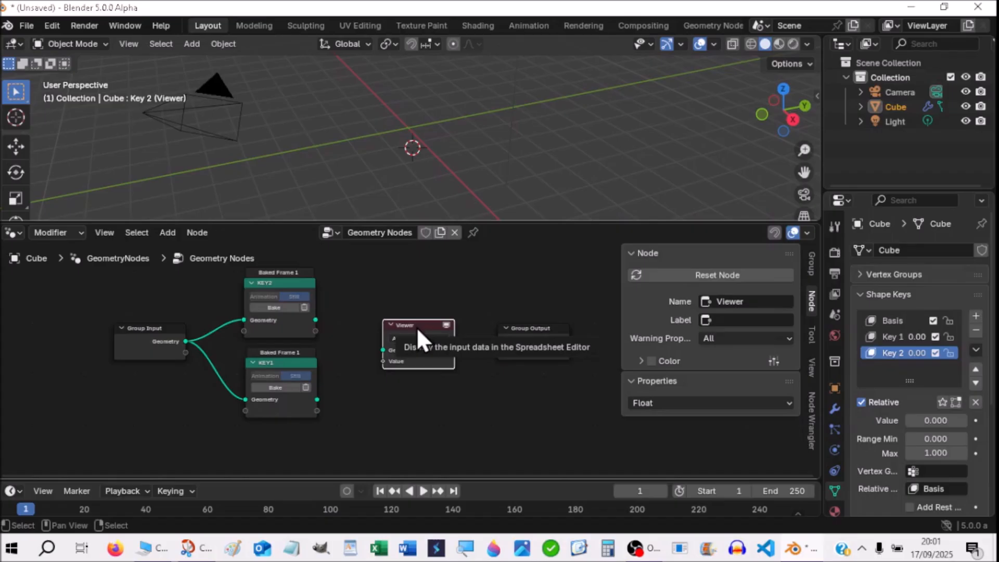
key(x)
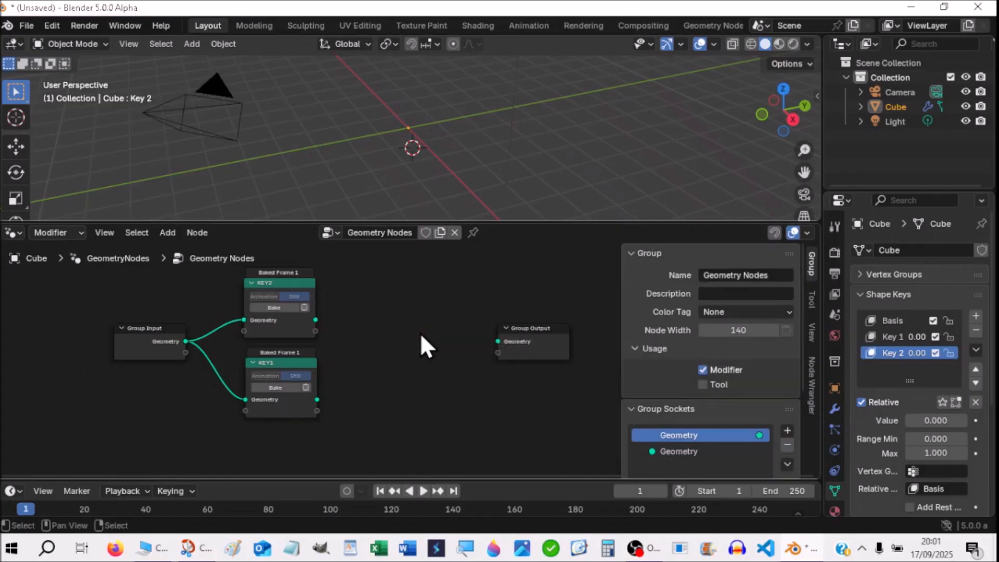
Step: Add a Switch node between the two Bake nodes and the Group Output
key(shift+a)
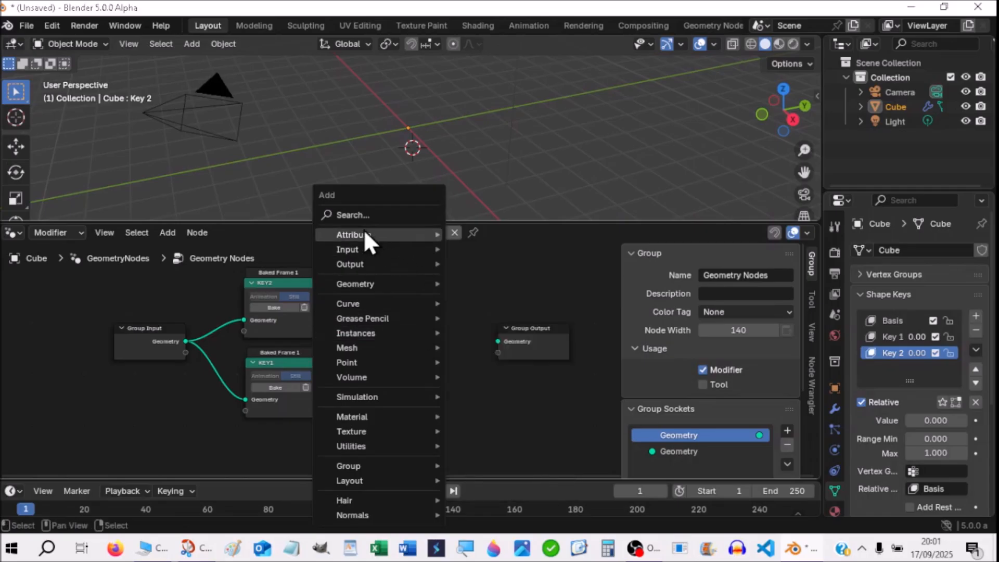
click(352, 215)
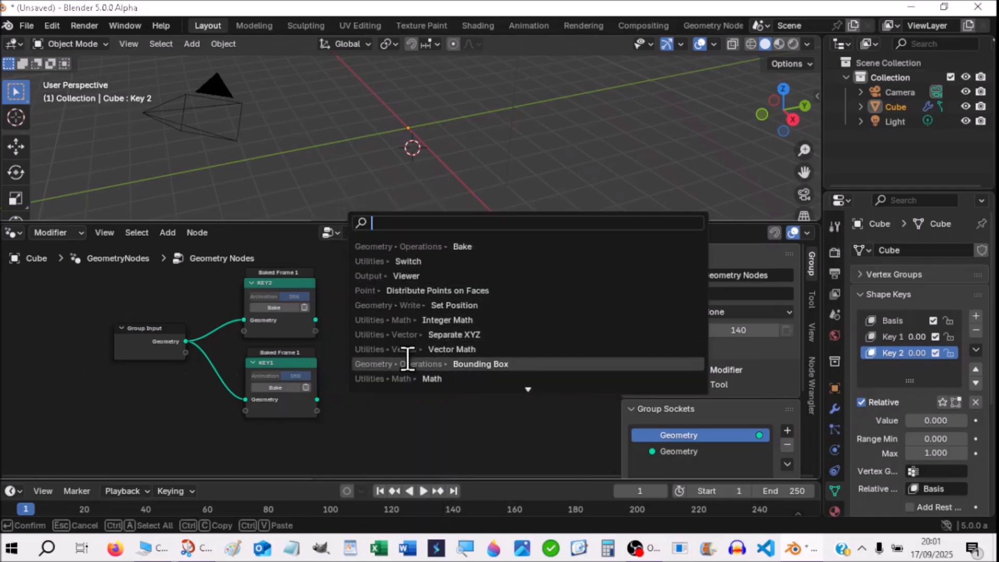
click(408, 261)
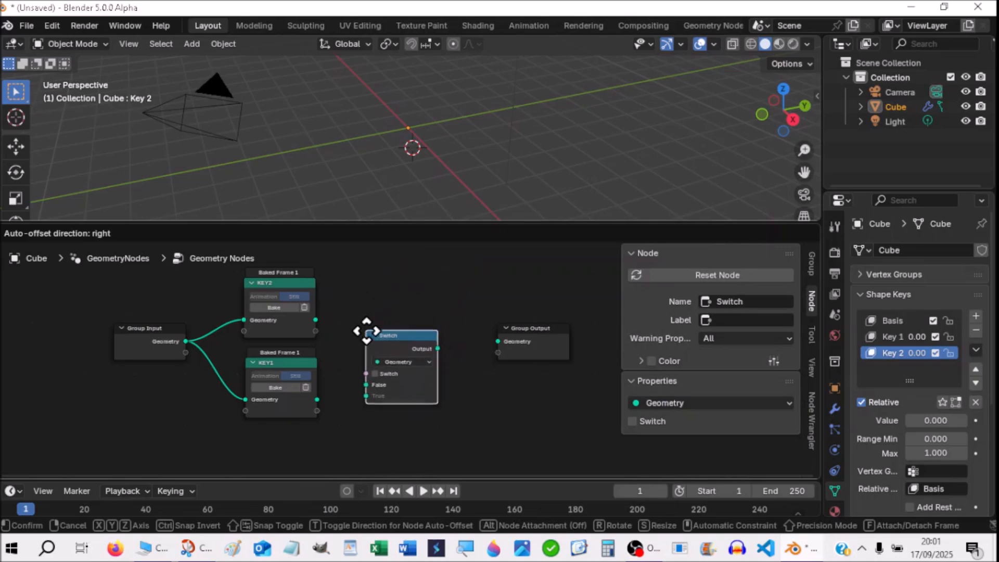
click(368, 308)
Step: Connect KEY2 to the Switch's False input, KEY1 to its True input, and the Switch output to the Group Output
drag(315, 320, 371, 360)
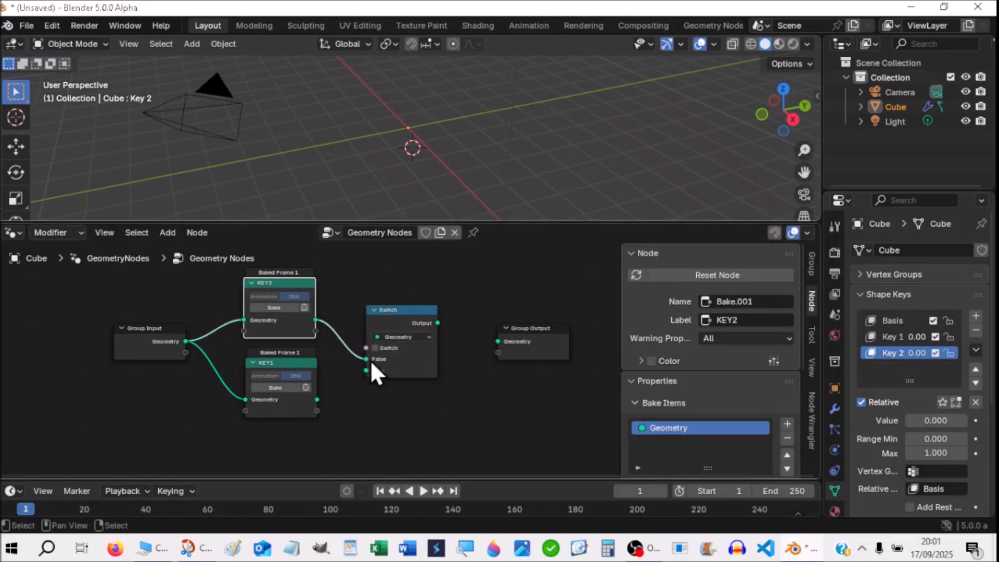
drag(317, 399, 371, 367)
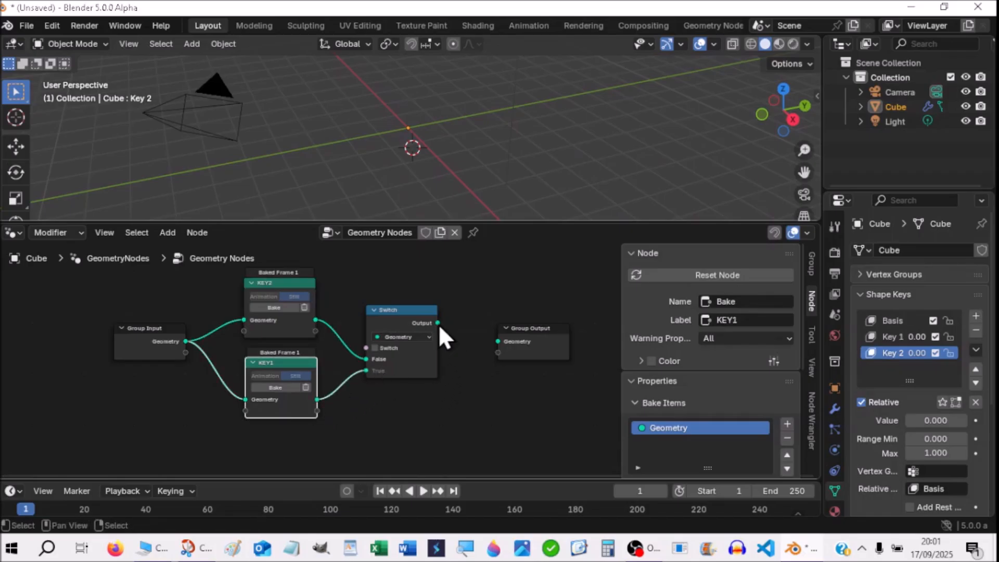
drag(437, 322, 485, 339)
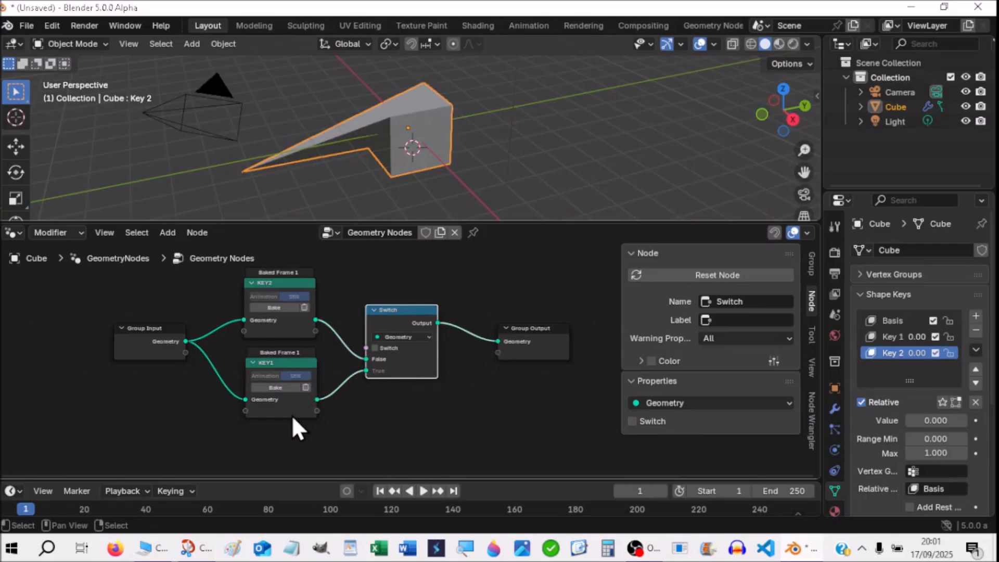
Step: Toggle the Switch node's Switch option on and off to compare the KEY1 and KEY2 bakes on the cube
click(375, 348)
click(375, 347)
click(375, 348)
click(376, 347)
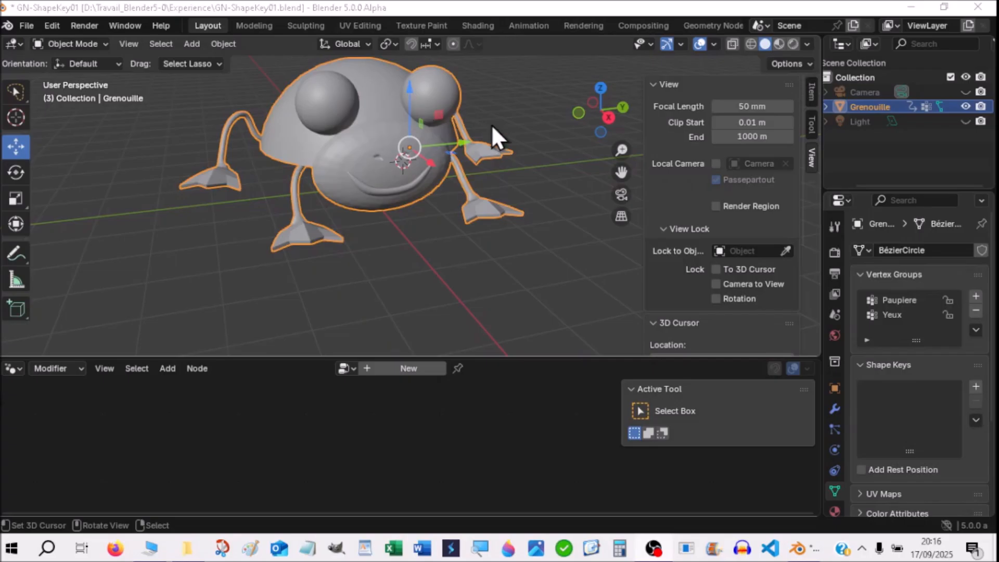
Step: Preview the frog model in Rendered viewport shading, and return to Solid shading
middle_drag(467, 317, 498, 317)
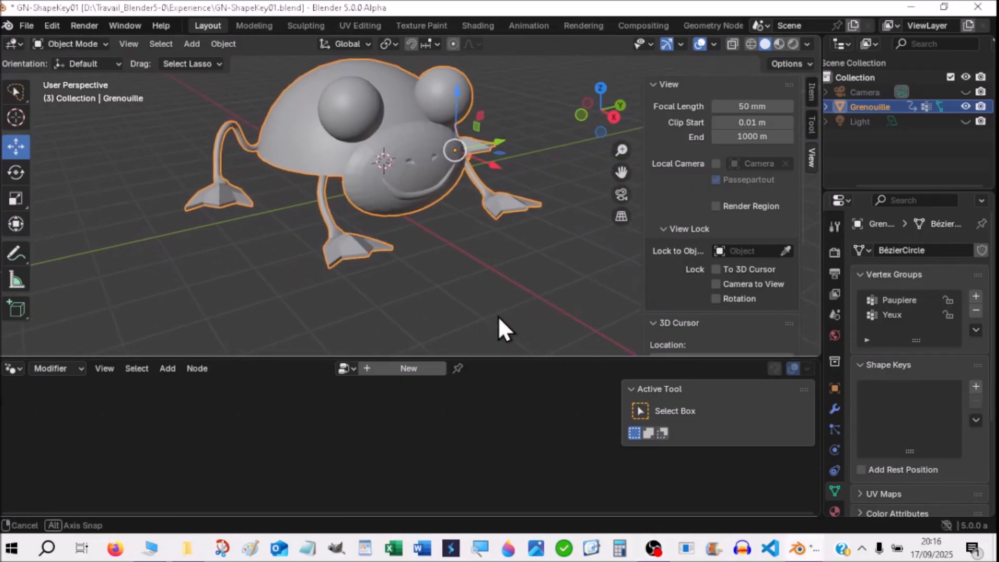
click(798, 43)
click(798, 44)
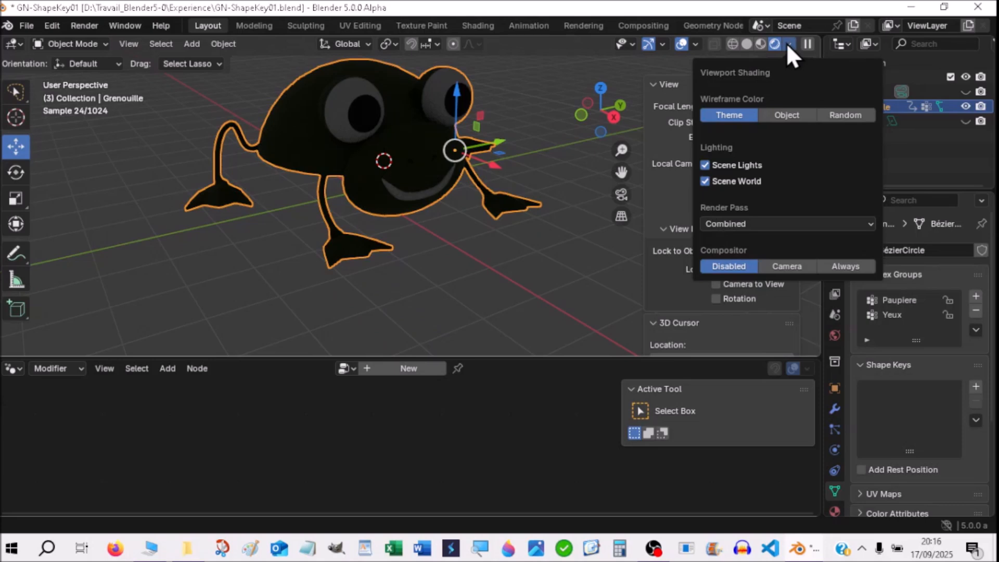
click(746, 44)
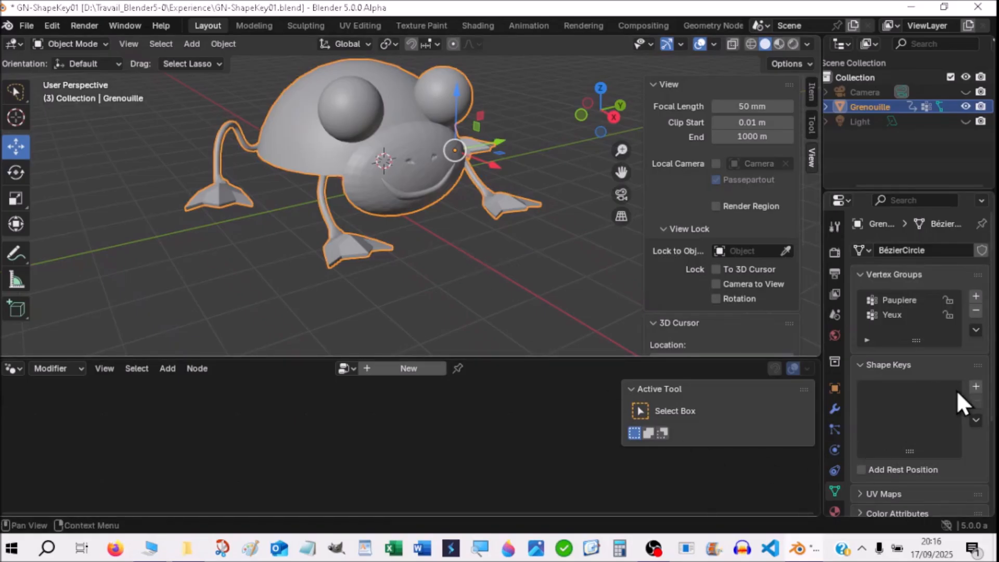
Step: Add the Basis, Key 1 and Key 2 shape keys to the Grenouille object and make Key 1 active
click(977, 387)
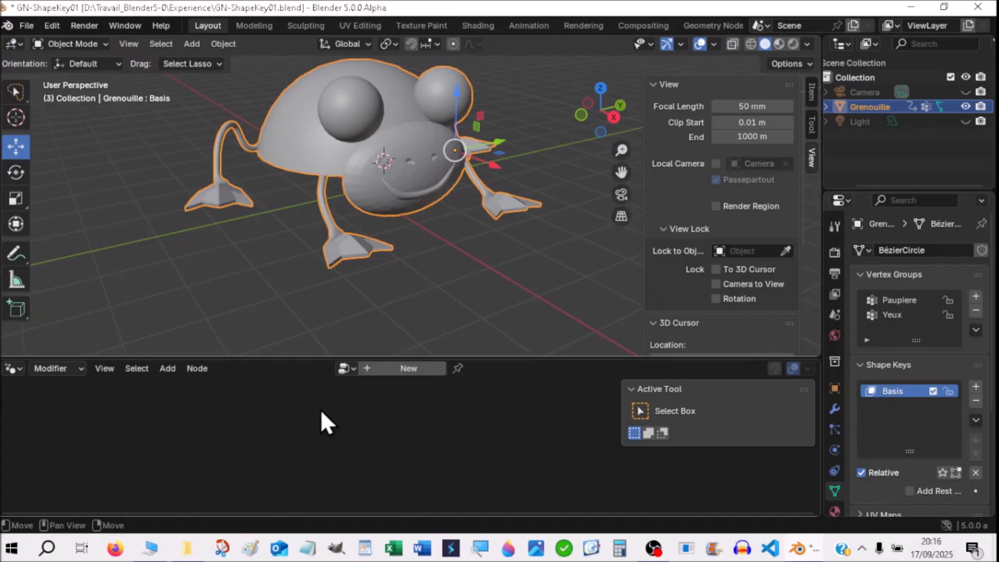
click(976, 387)
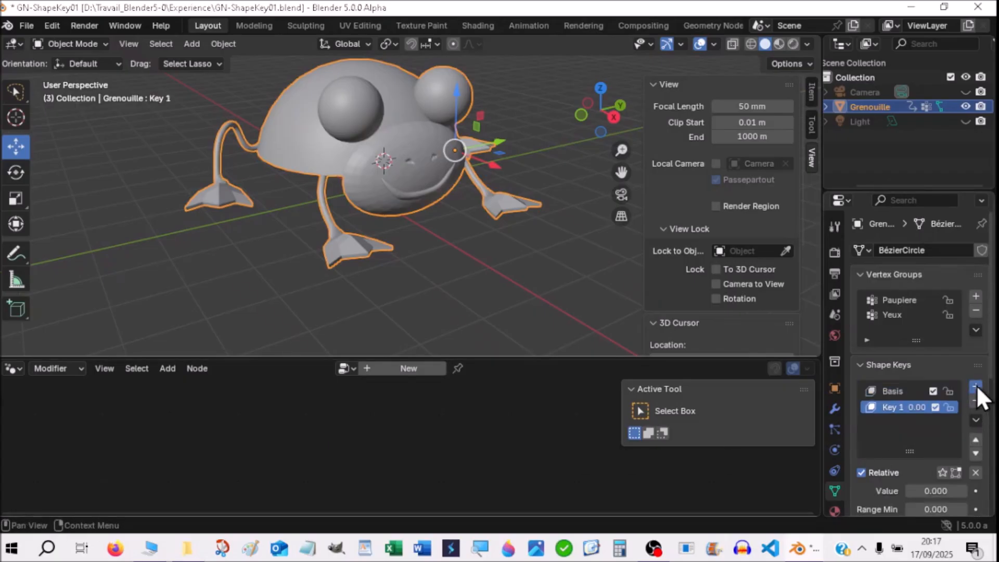
click(976, 386)
click(887, 406)
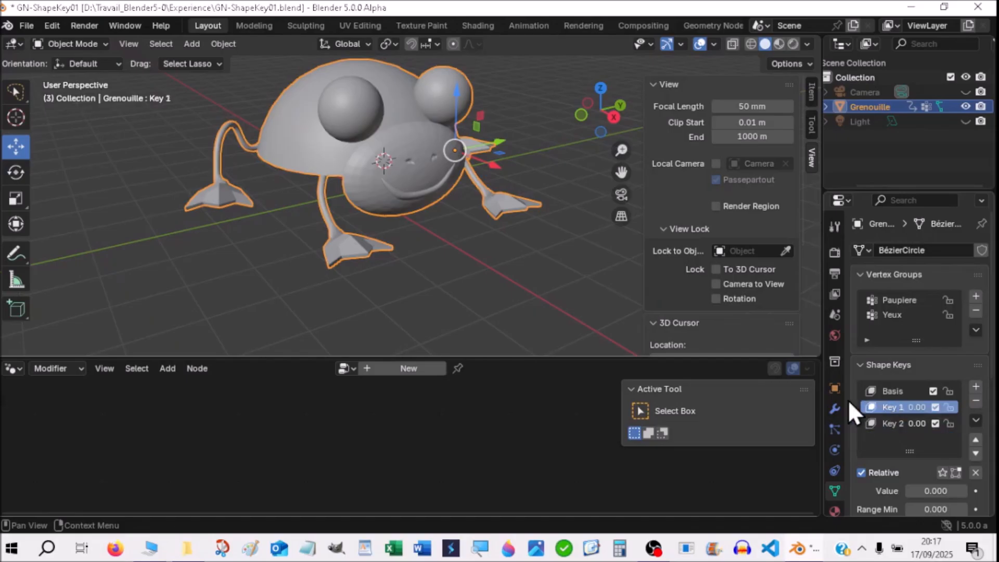
Step: In Edit Mode on Key 1, raise the frog's selected mouth-corner vertices with proportional editing and scale them apart by about 1.15
middle_drag(466, 250, 287, 197)
click(70, 42)
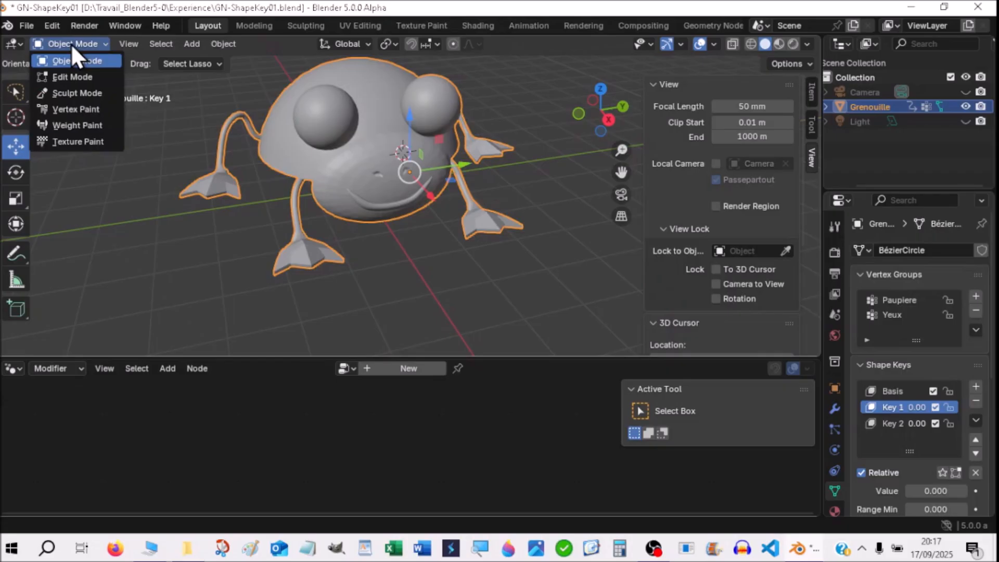
click(68, 78)
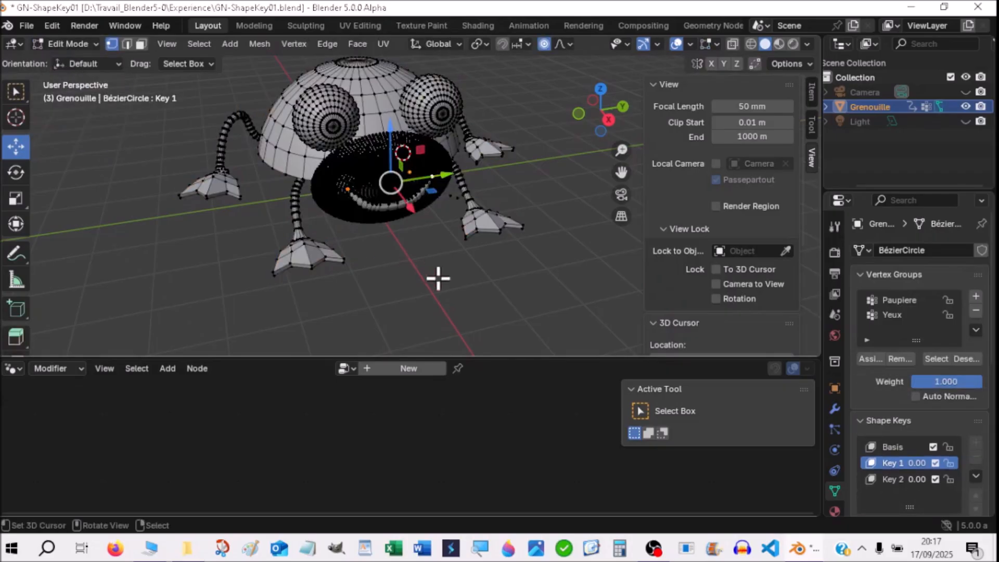
scroll(437, 271, up, 3)
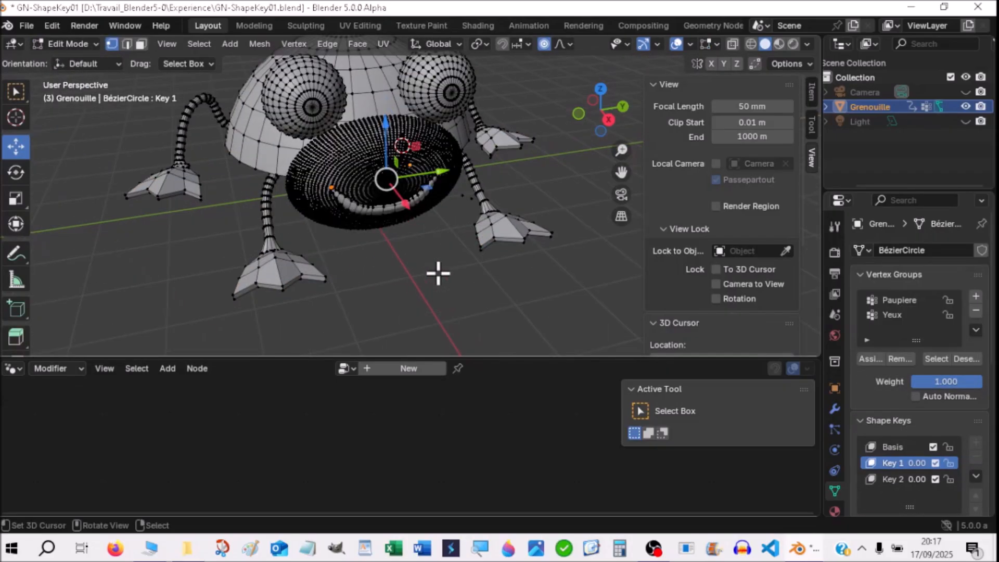
drag(379, 117, 381, 111)
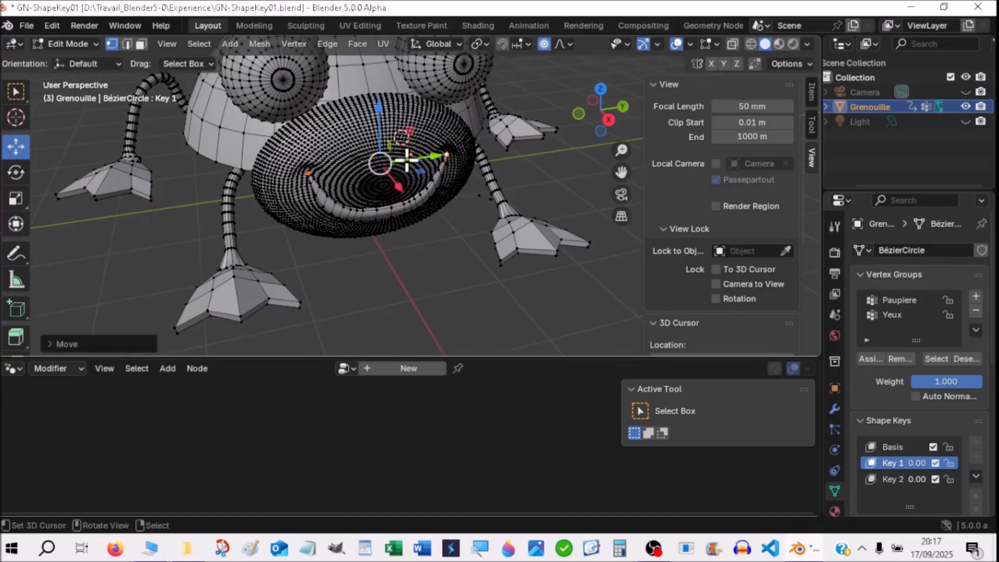
drag(399, 191, 404, 192)
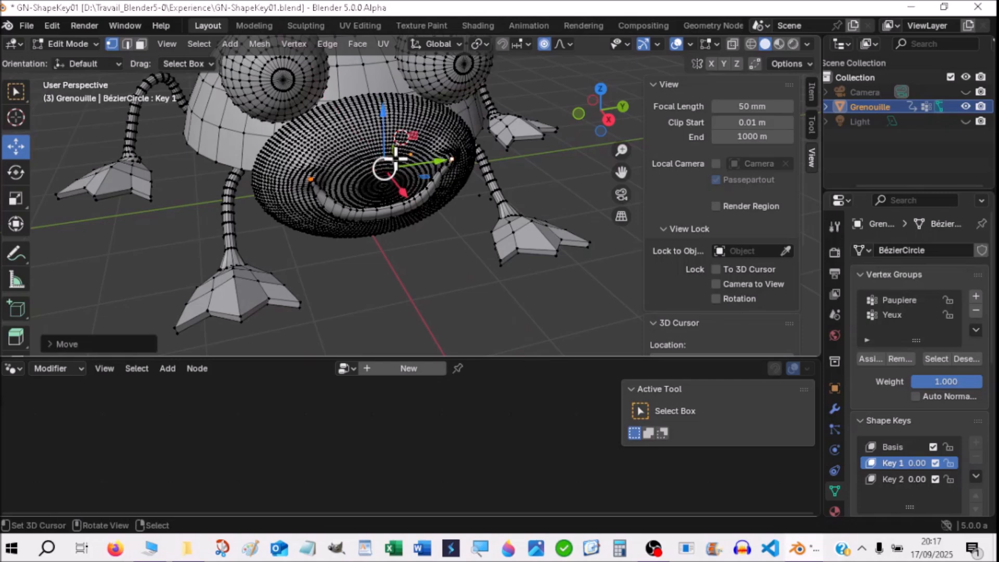
drag(382, 118, 374, 104)
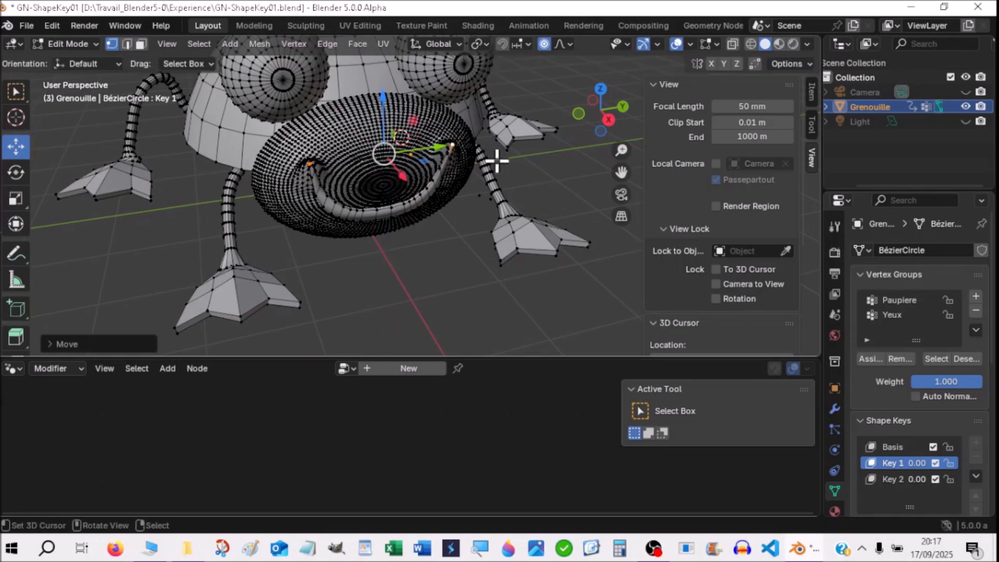
key(s)
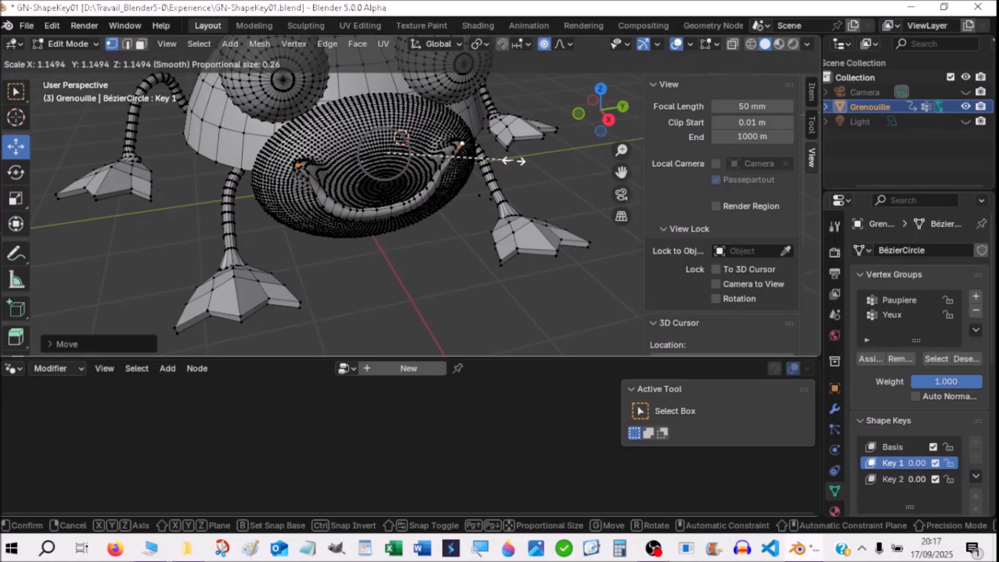
click(513, 161)
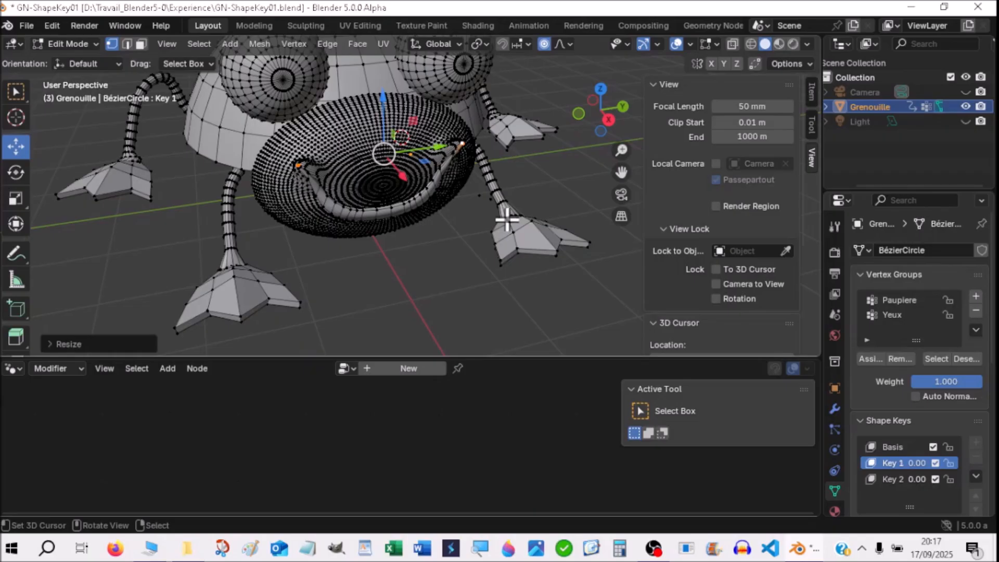
Step: Return to Object Mode and test the Key 1 deformation by varying its value, ending at 0.000
click(71, 43)
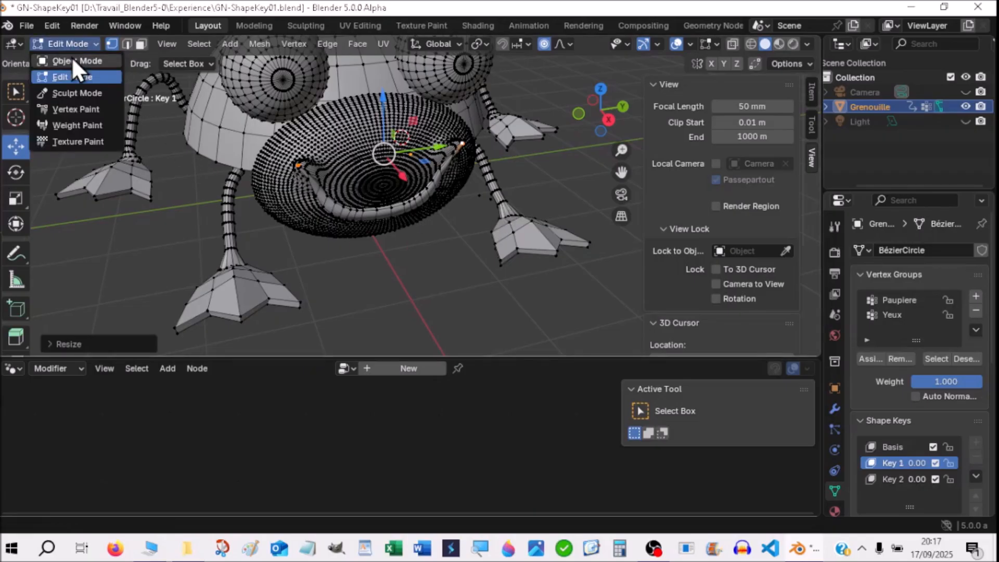
click(71, 58)
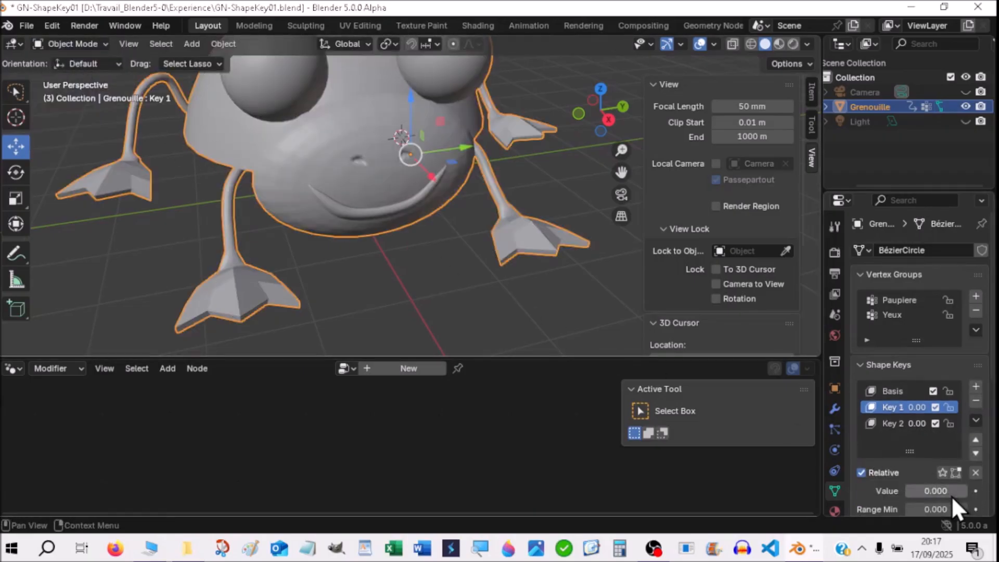
mouse_move(917, 490)
mouse_down()
mouse_move(979, 490)
mouse_move(916, 491)
mouse_up()
drag(936, 490, 936, 491)
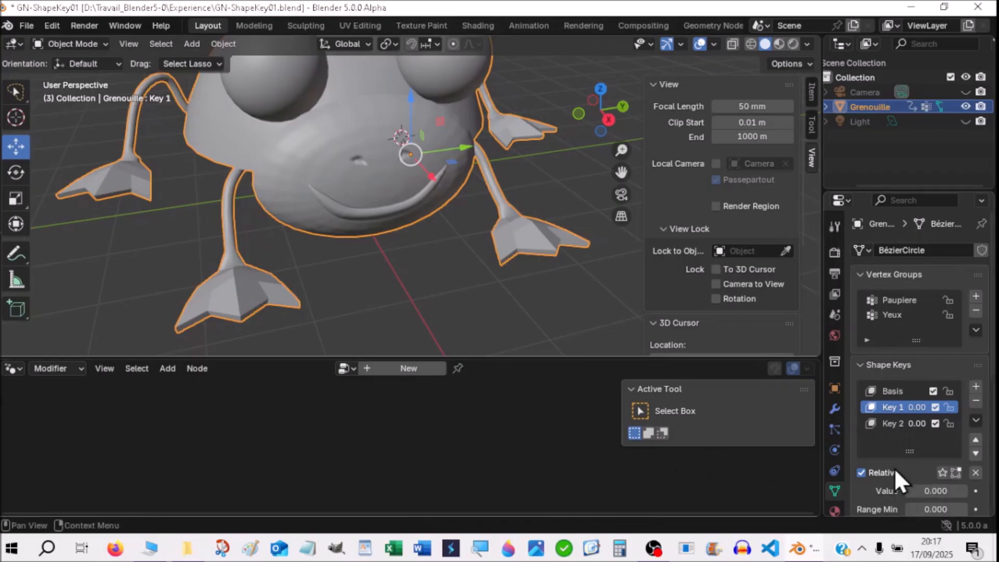
Step: In Edit Mode on Key 2, lower the frog's mouth-corner vertices and scale them apart by about 1.08
click(894, 423)
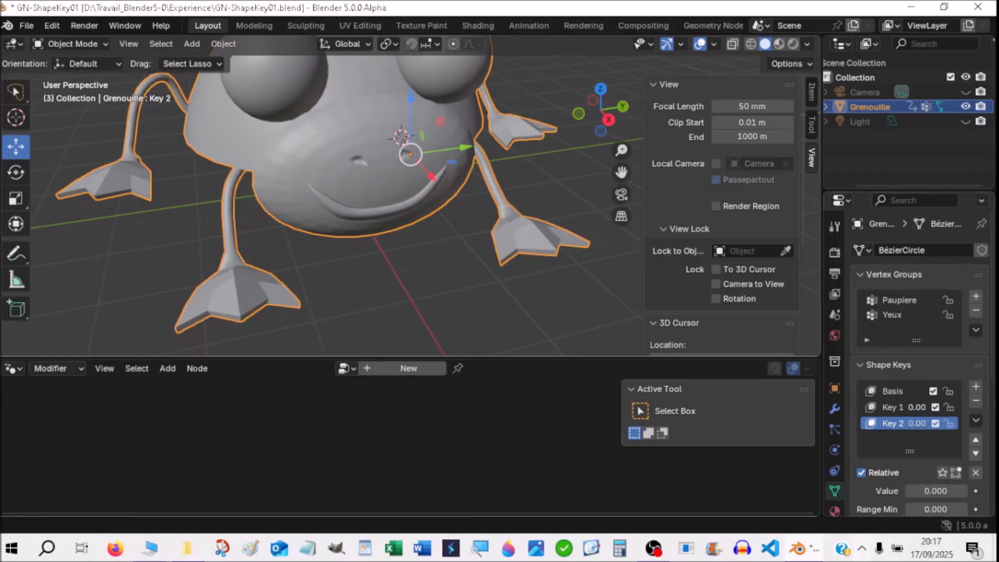
click(87, 43)
click(78, 77)
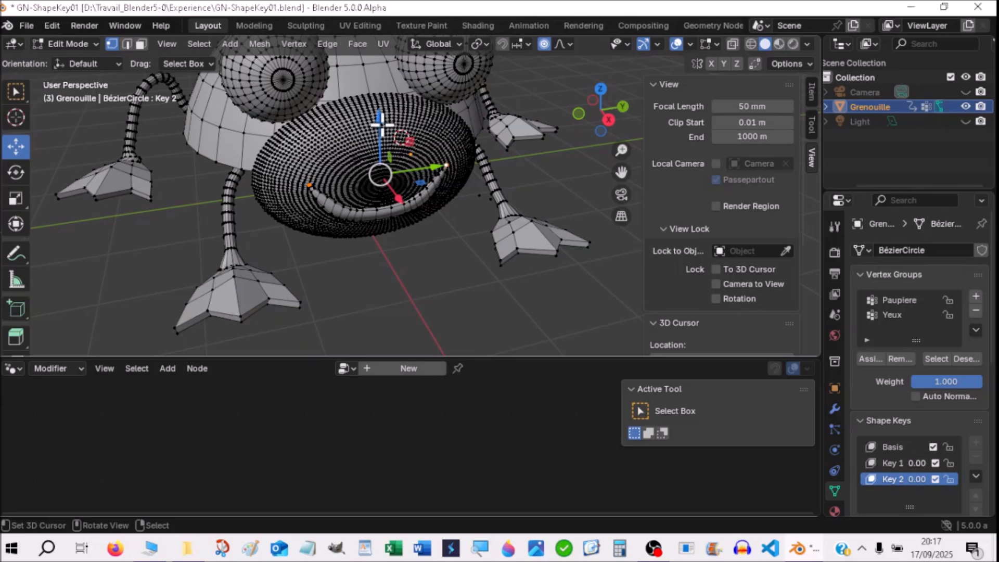
drag(380, 121, 380, 131)
key(s)
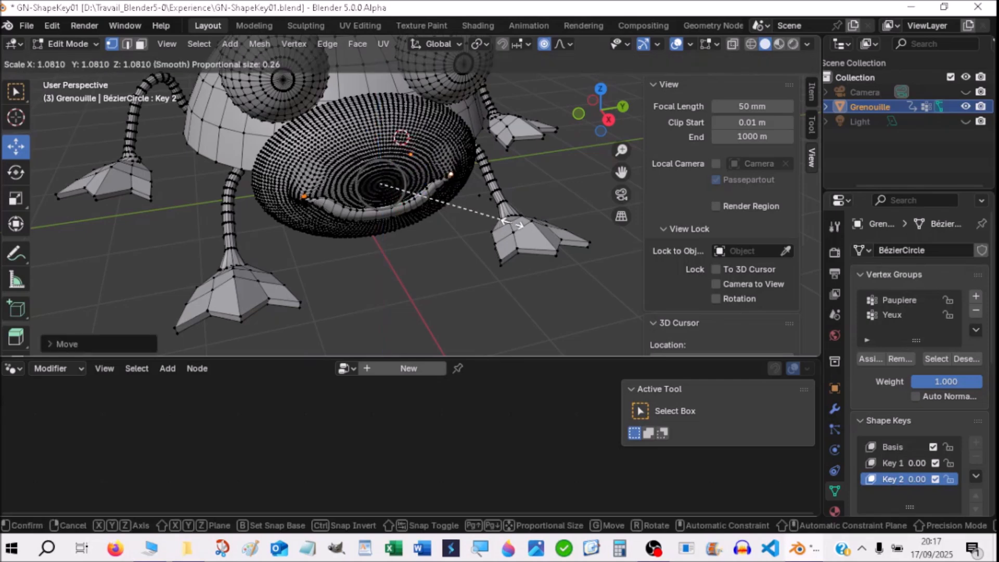
click(513, 224)
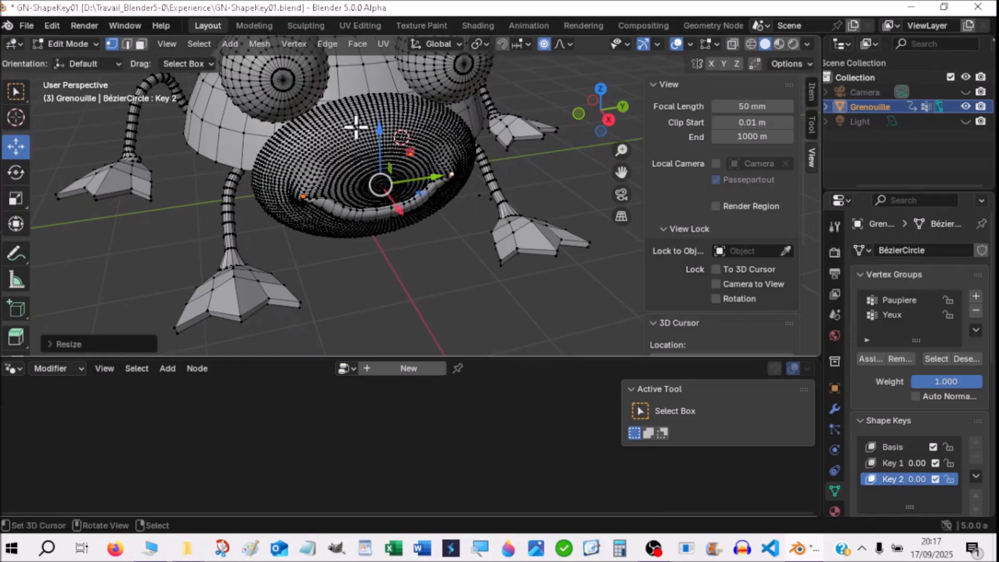
Step: Lower the Key 2 mouth corners further and shift them slightly back into the face along X
drag(379, 128, 382, 137)
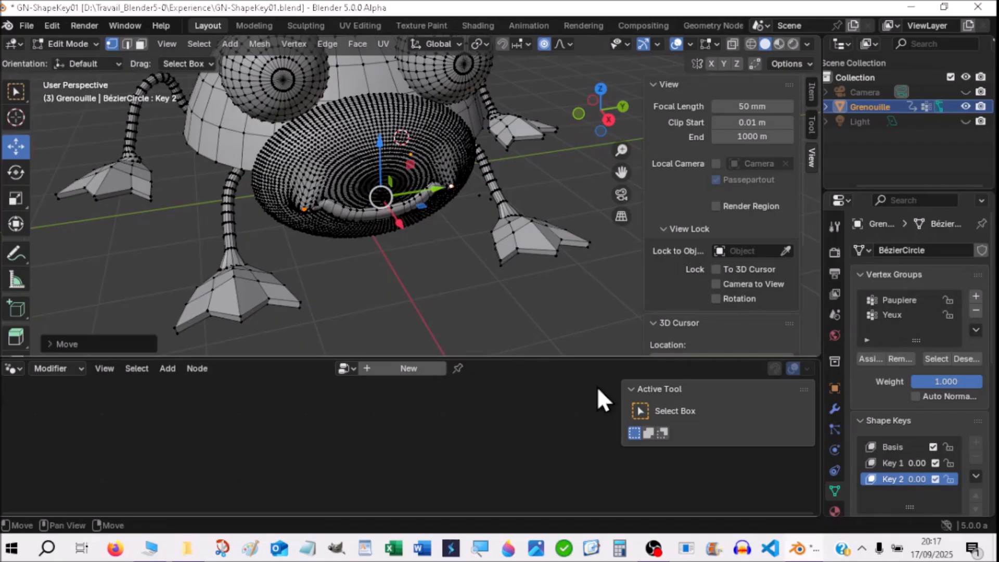
key(g)
key(x)
click(404, 222)
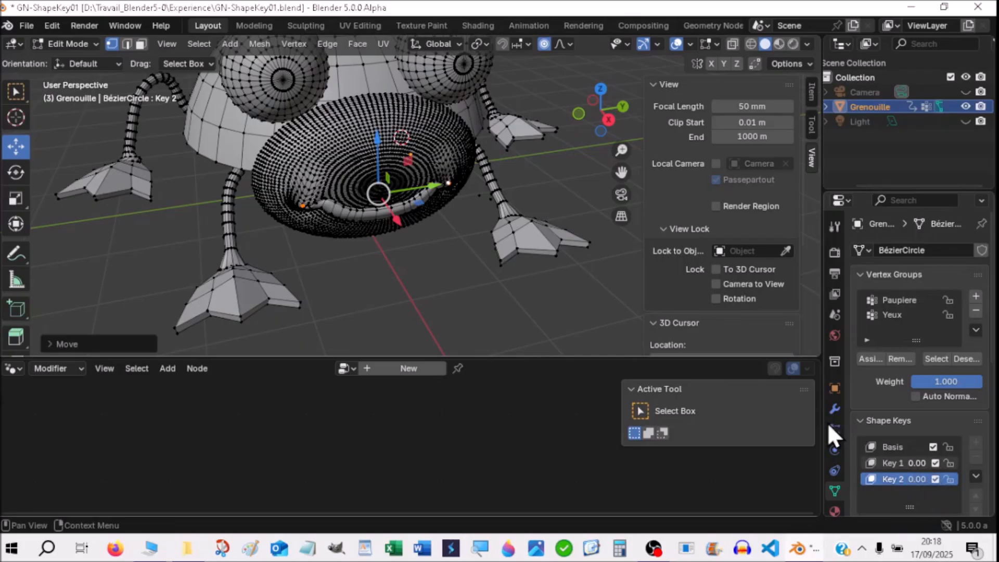
Step: Return to Object Mode and test the Key 2 deformation by varying its value, ending at 0.000
click(73, 44)
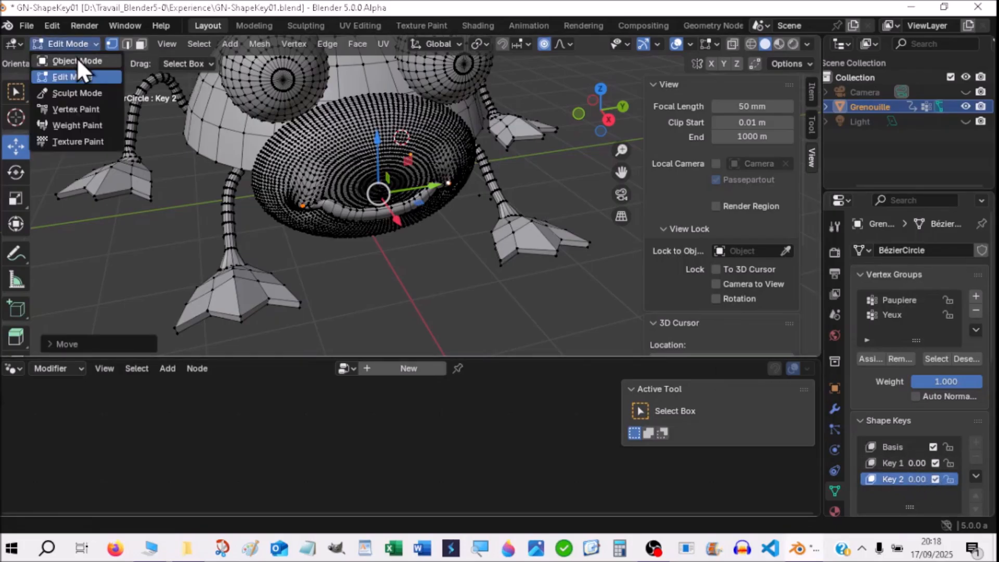
click(76, 56)
drag(916, 491, 947, 490)
key(Escape)
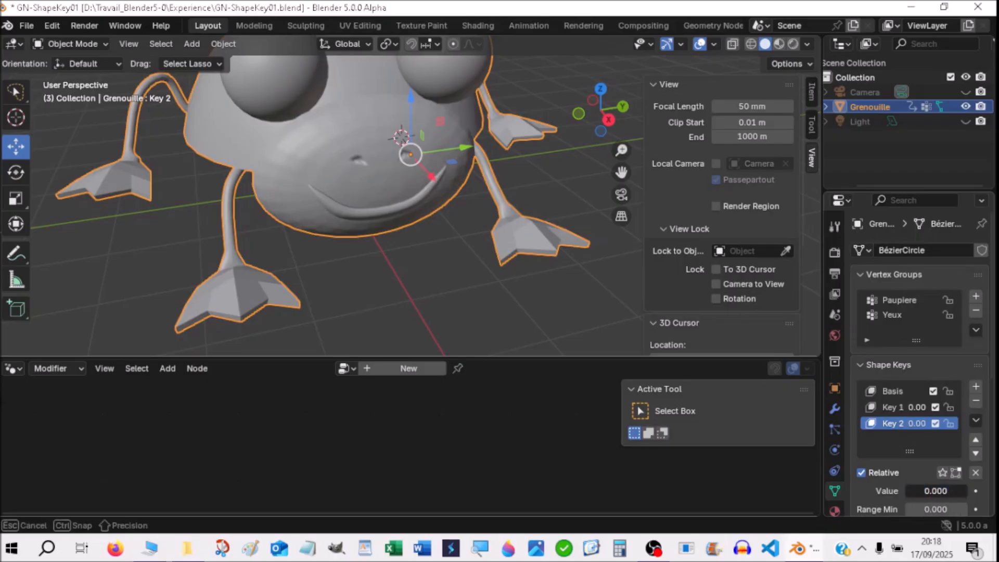
Step: Enlarge the node editor area and create a new Geometry Nodes tree on the Grenouille object
drag(508, 360, 505, 302)
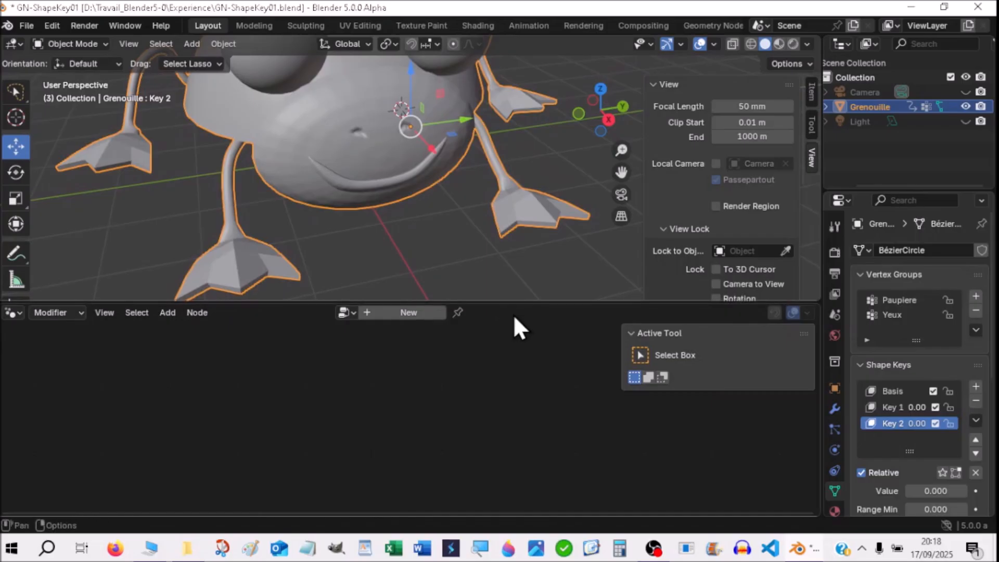
click(411, 313)
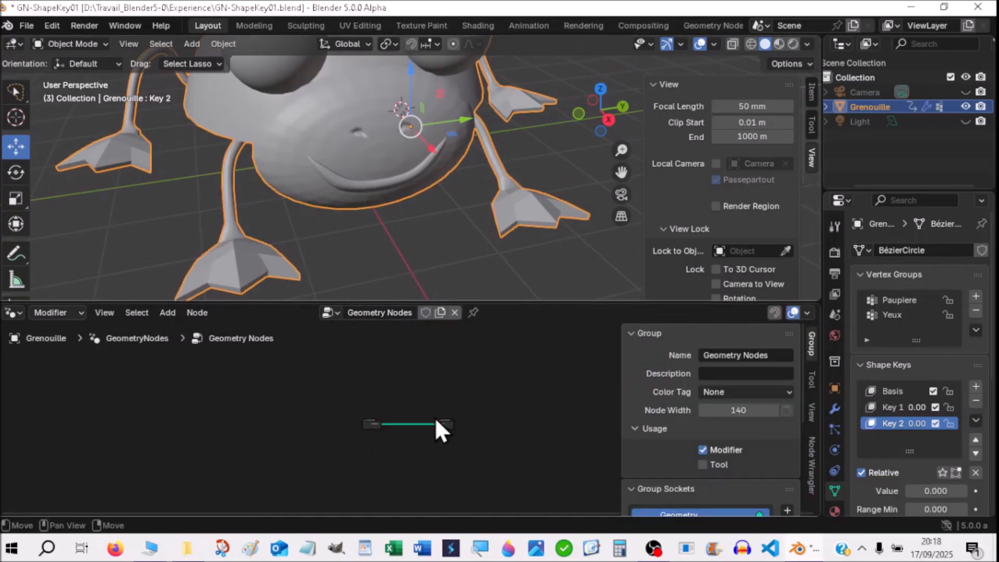
scroll(399, 462, up, 15)
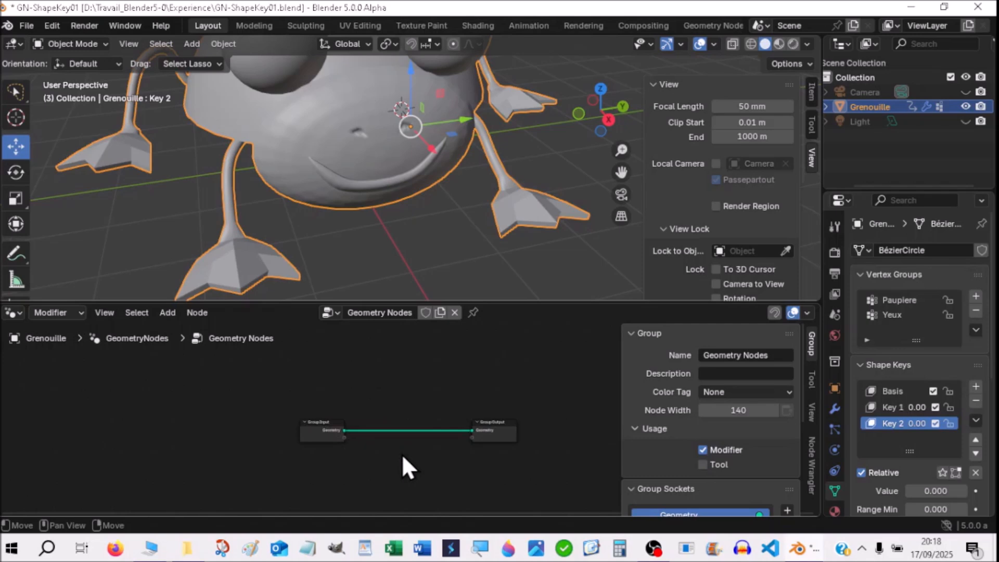
Step: Spread the Group Input and Group Output nodes apart and add an unconnected Bake node above their link
drag(277, 423, 178, 411)
drag(530, 422, 535, 410)
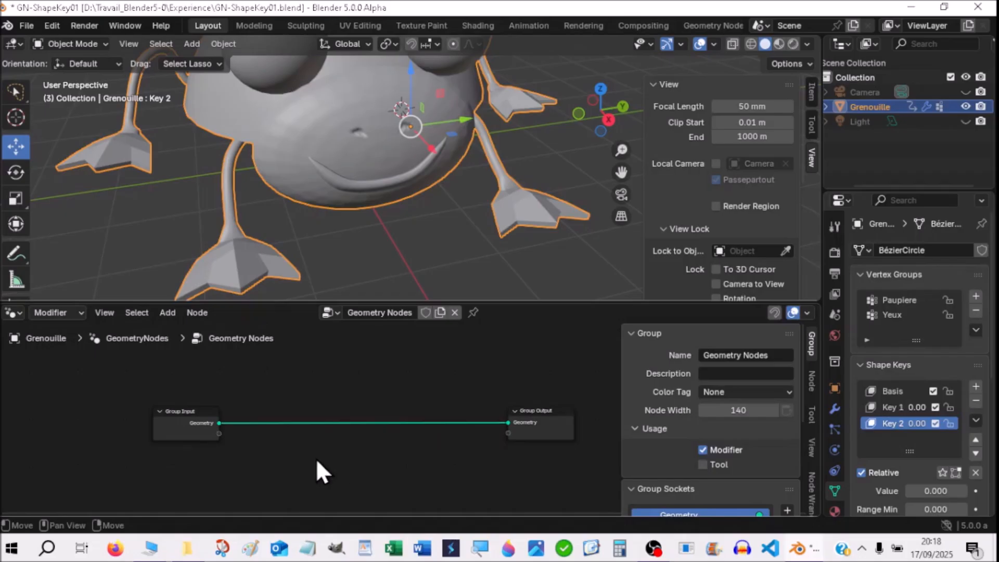
key(shift+a)
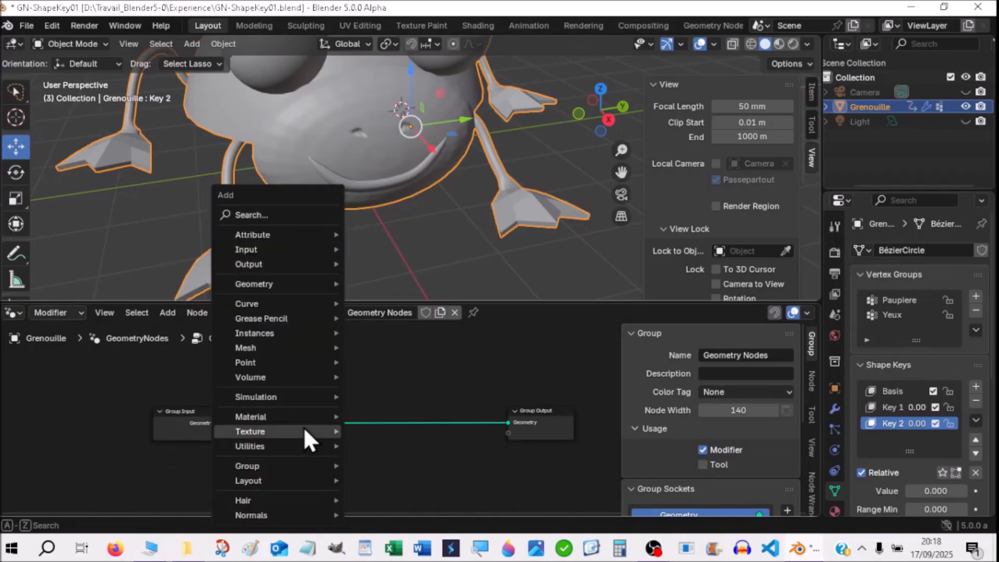
click(246, 212)
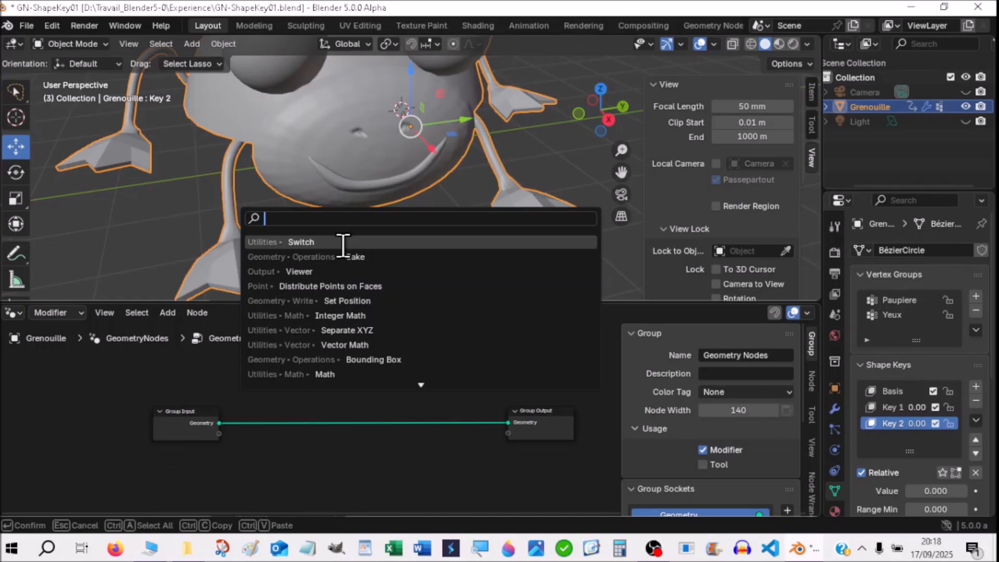
click(356, 256)
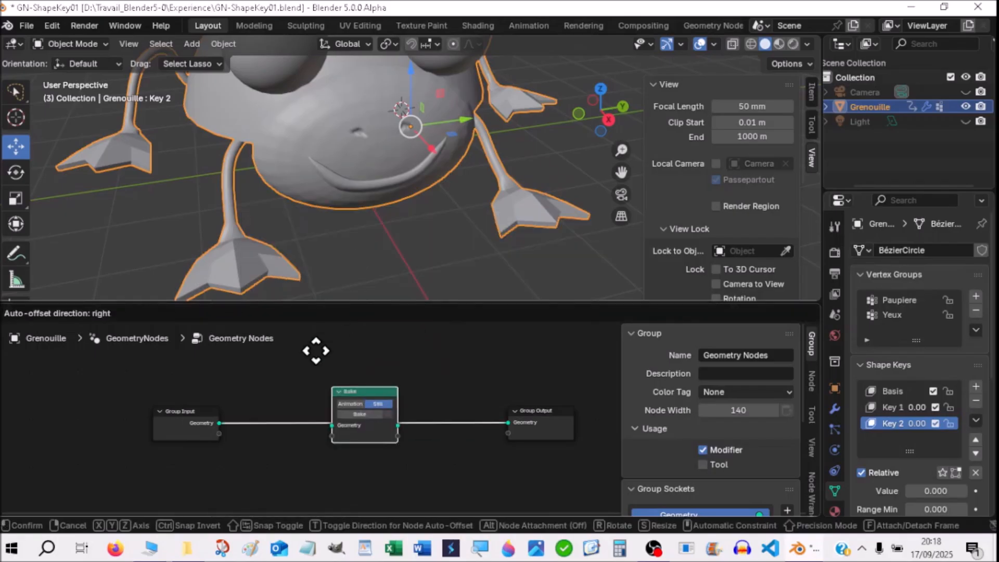
click(284, 354)
drag(479, 300, 475, 208)
middle_drag(430, 426, 435, 344)
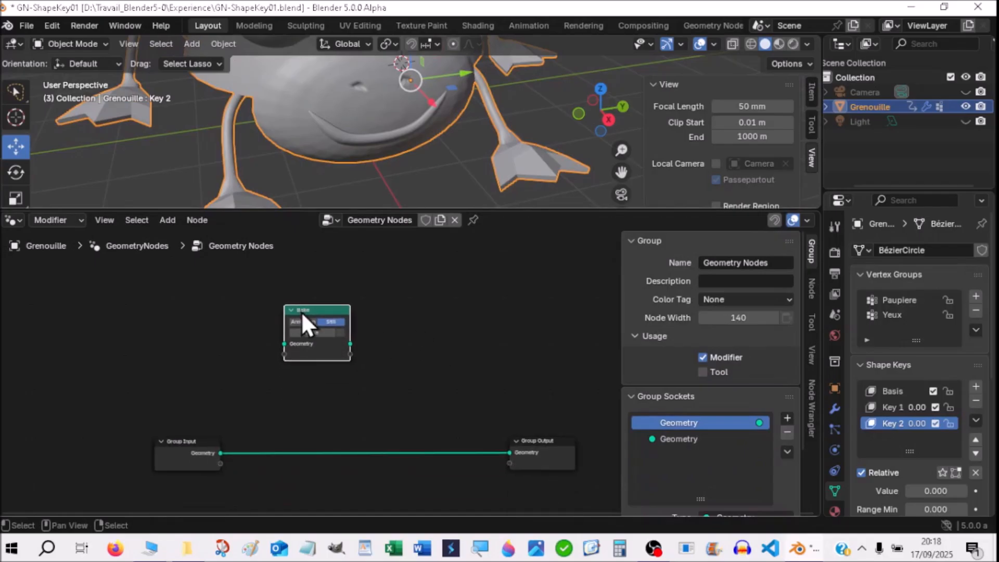
key(g)
click(315, 344)
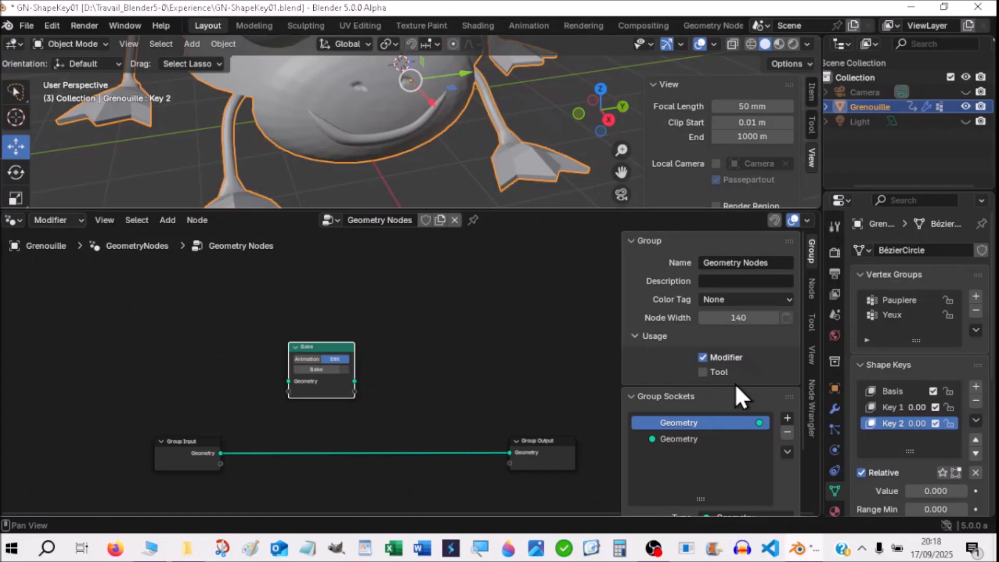
Step: Label the Bake node KEY1
click(811, 289)
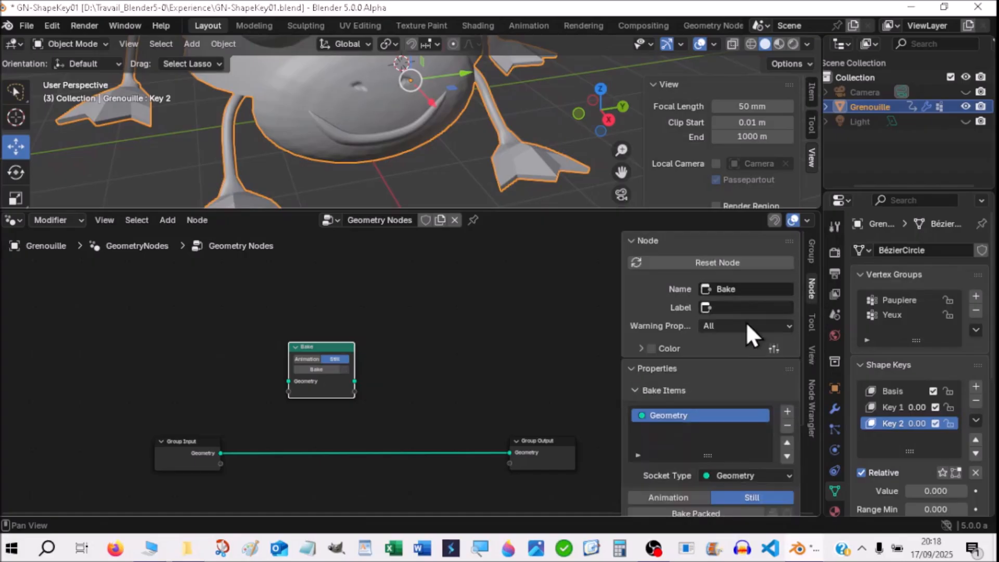
click(721, 308)
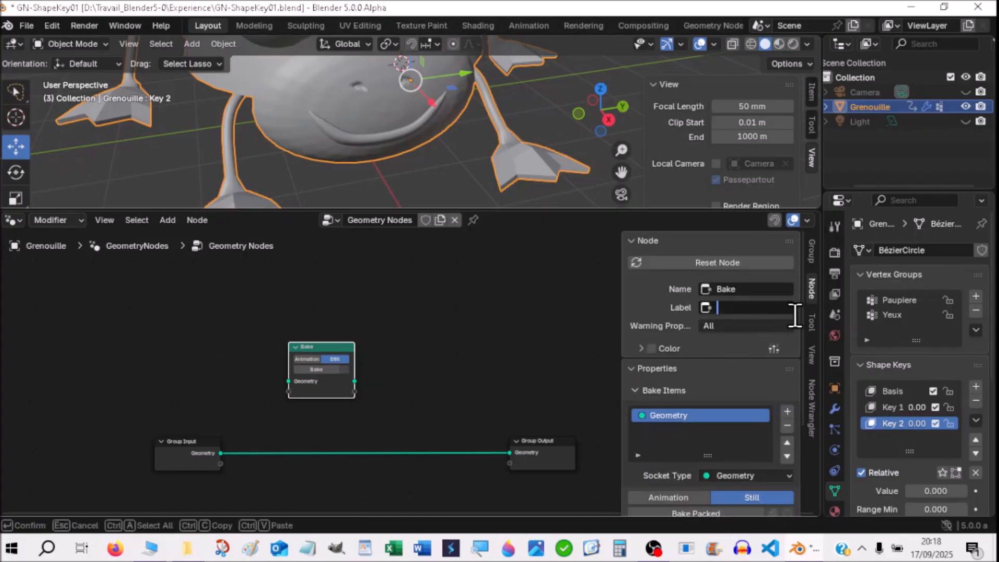
text(KEY1)
key(Return)
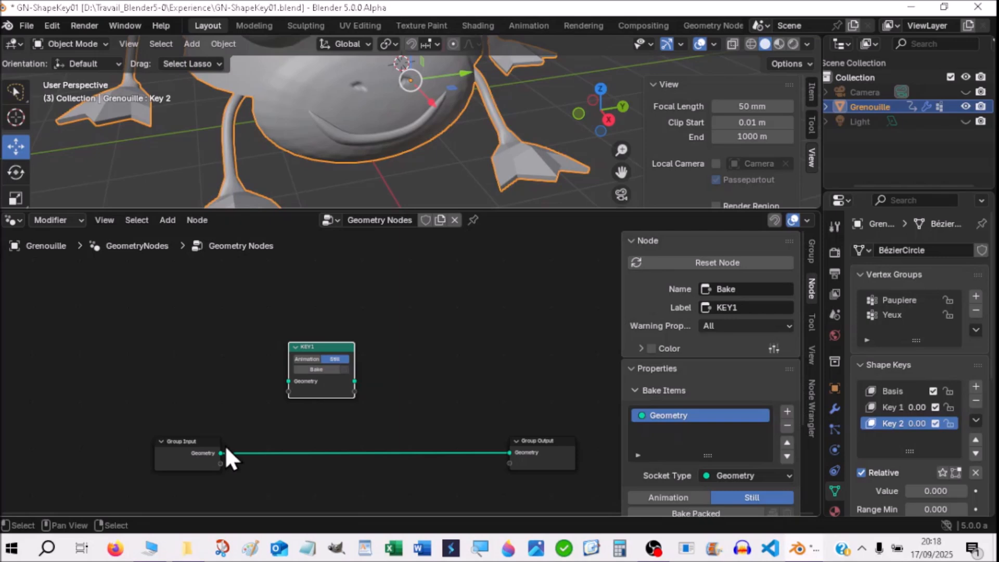
Step: Connect the Group Input geometry to the KEY1 bake node and space the two nodes farther apart
drag(220, 453, 288, 384)
drag(336, 349, 327, 377)
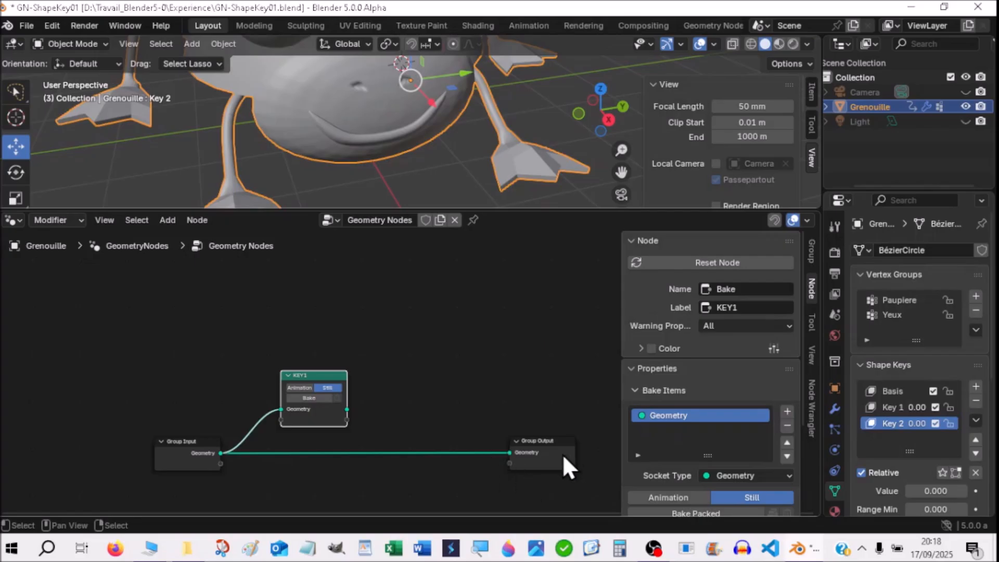
drag(181, 444, 143, 435)
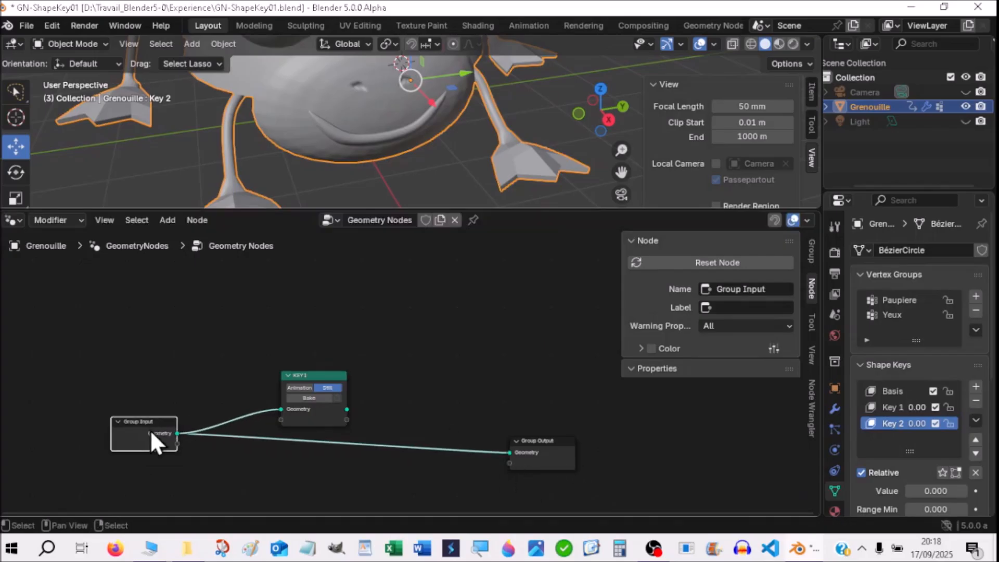
Step: Add a second Bake node above KEY1 and label it KEY2
key(shift+a)
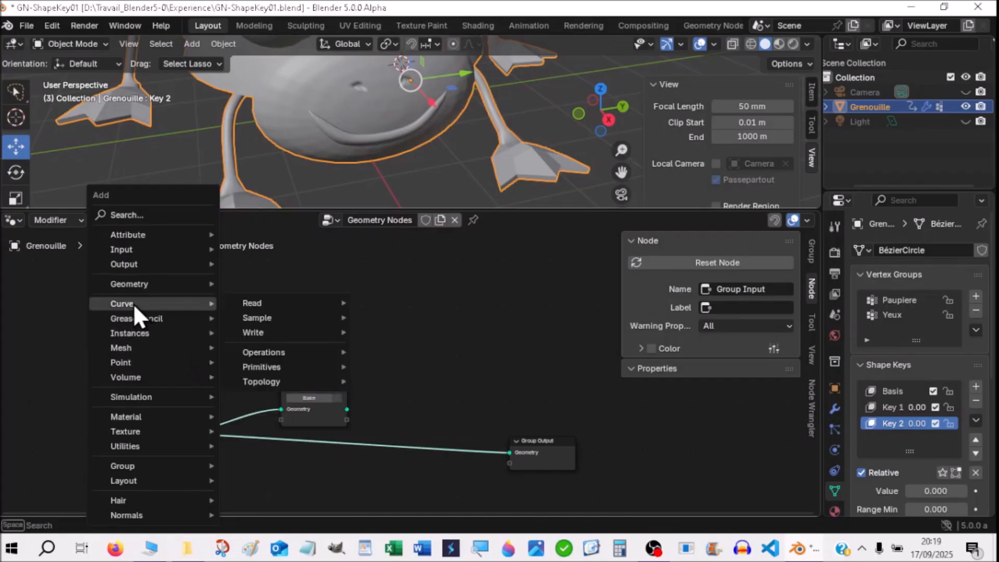
mouse_move(145, 330)
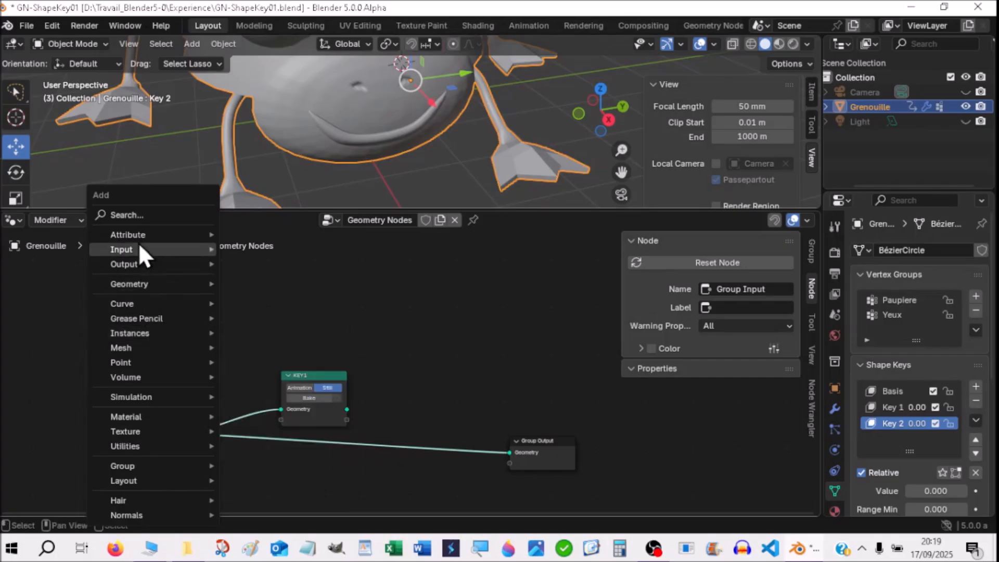
click(130, 215)
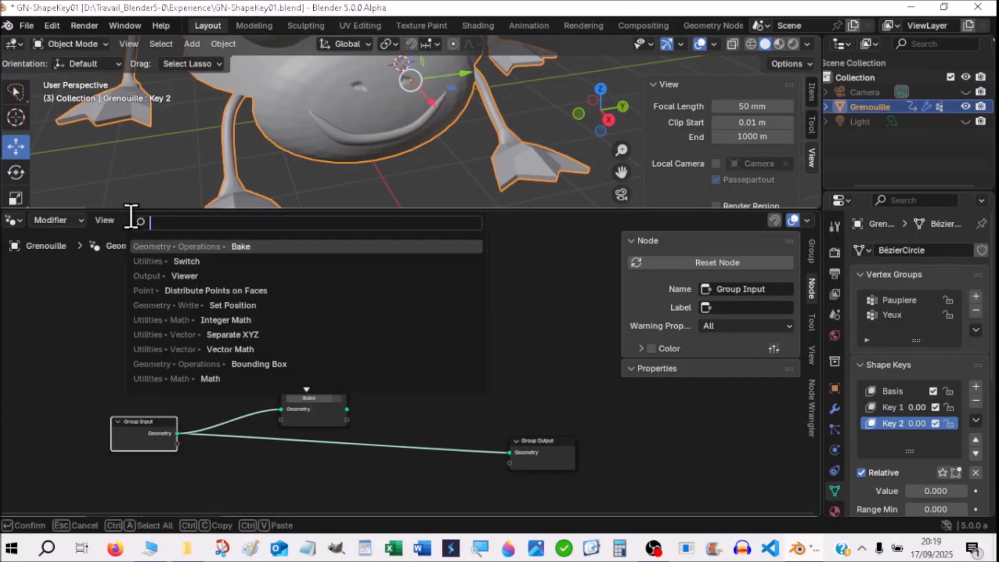
click(241, 246)
click(285, 302)
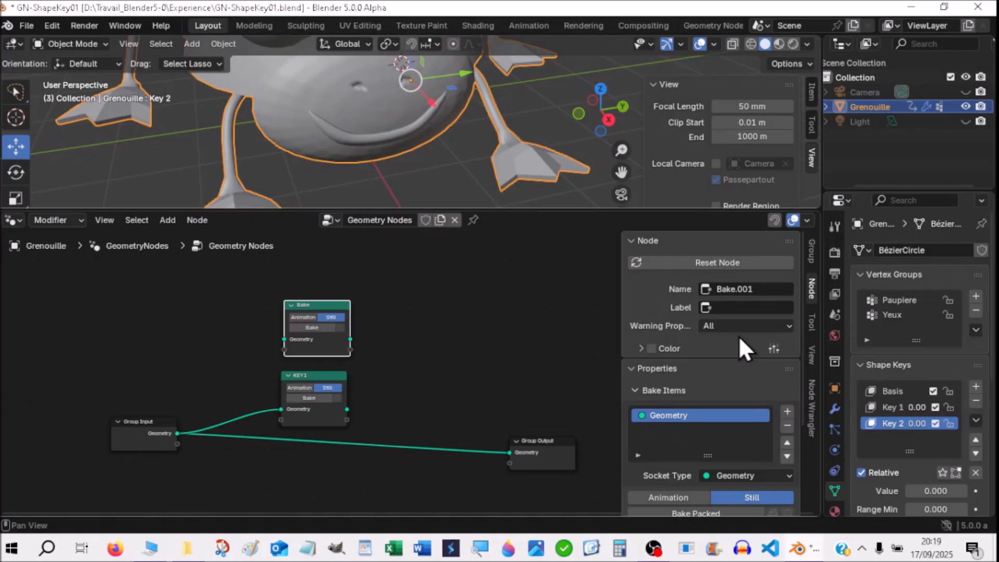
click(727, 308)
text(KEY2)
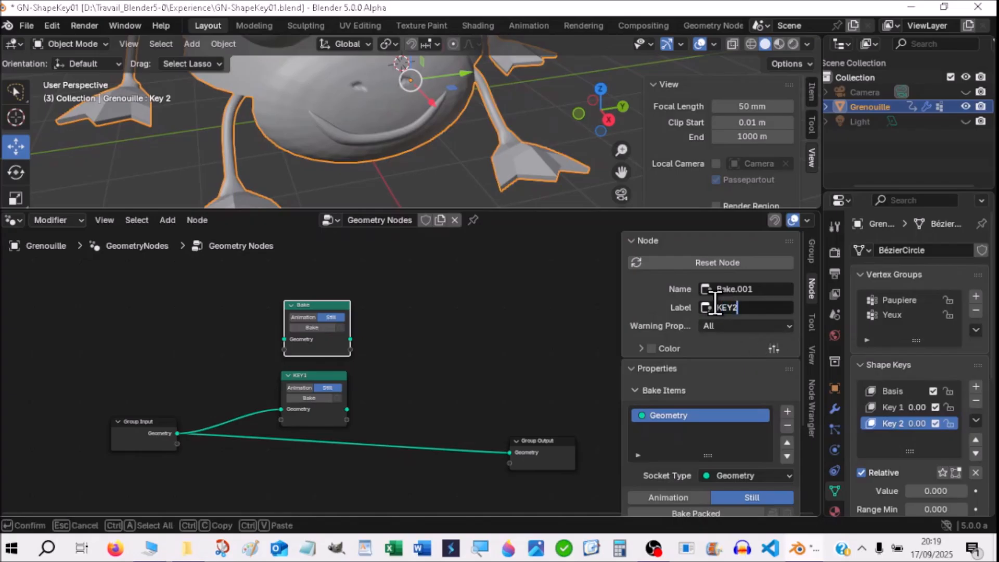
key(Return)
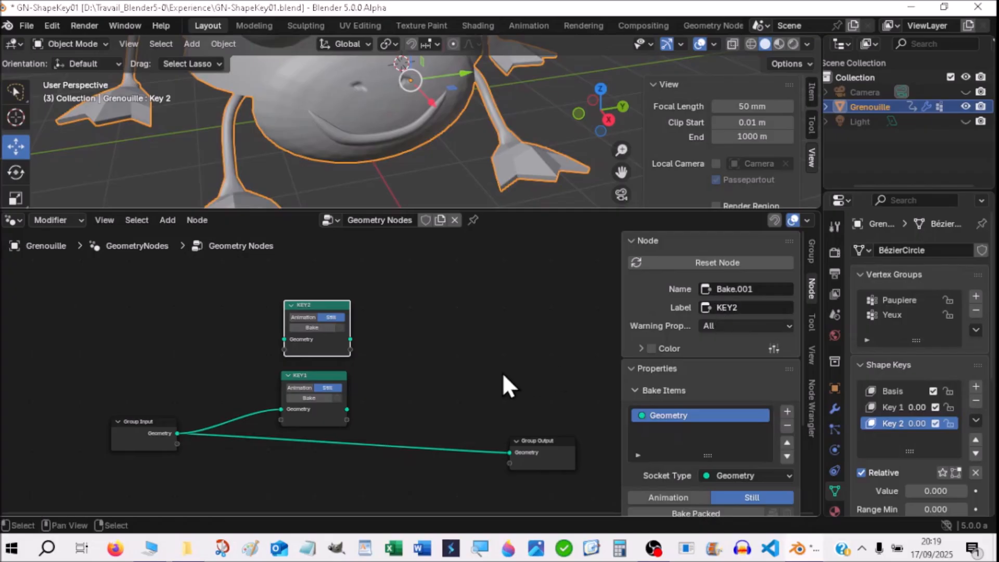
Step: Connect the Group Input geometry to the KEY2 node and disconnect it from the Group Output
drag(177, 434, 283, 339)
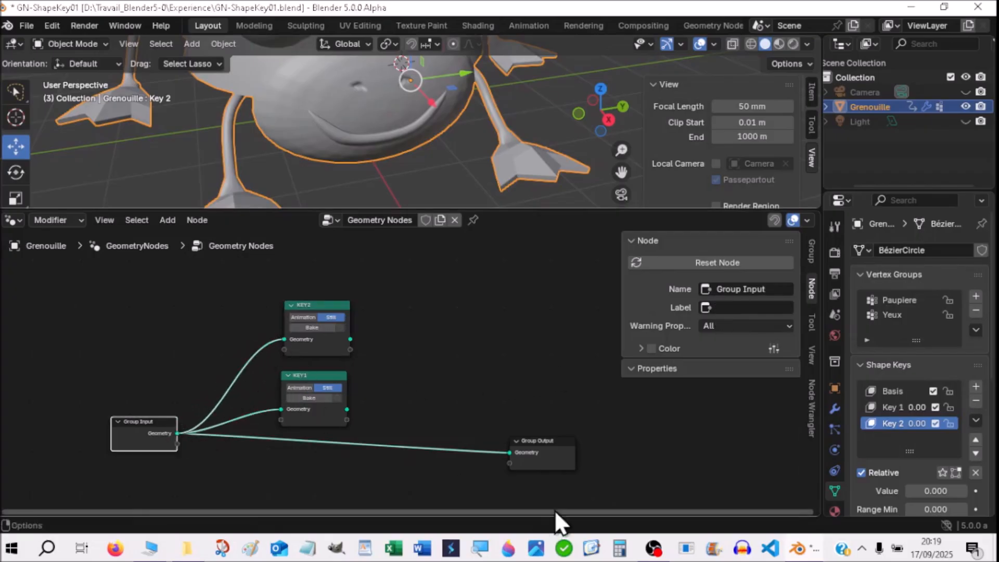
click(313, 377)
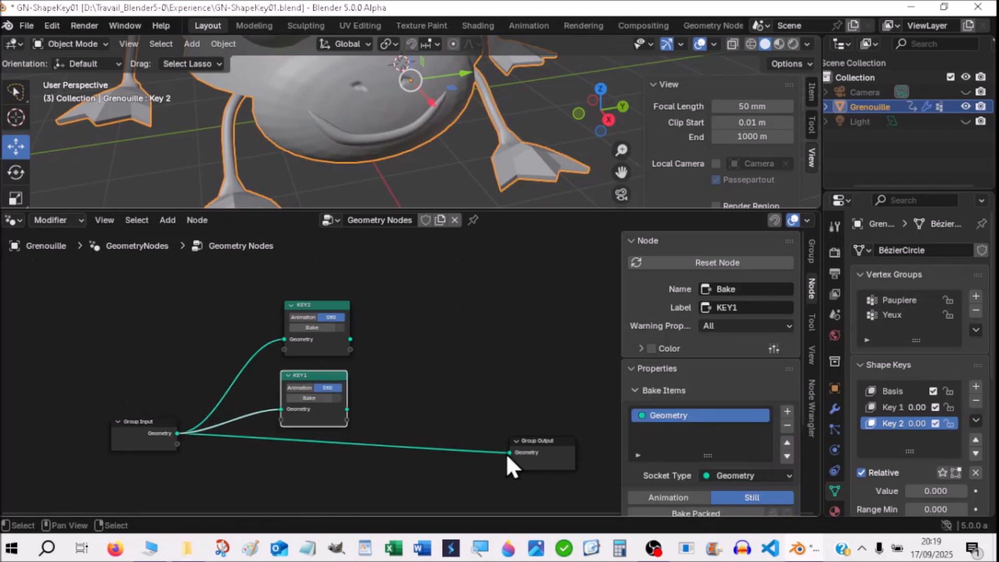
drag(509, 452, 458, 479)
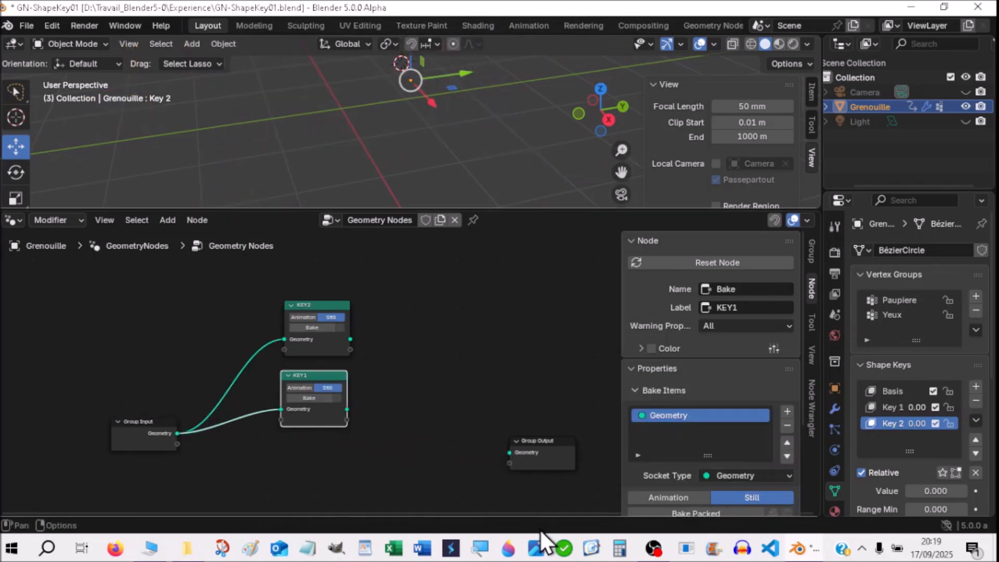
Step: Bake the KEY1 node with shape key Key 1 at 1.000, and reset the Key 1 value to 0.000
click(894, 409)
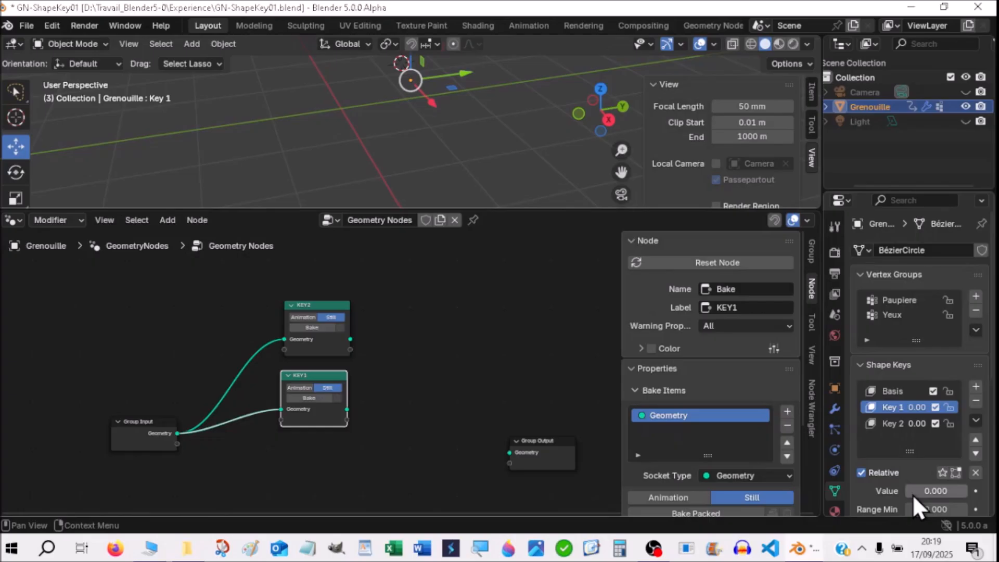
drag(913, 494, 969, 491)
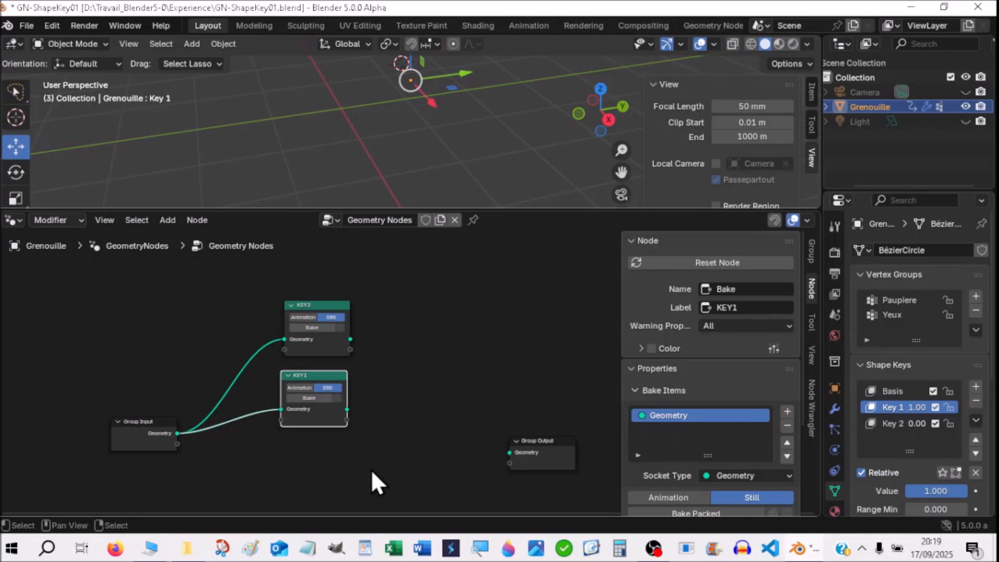
click(317, 397)
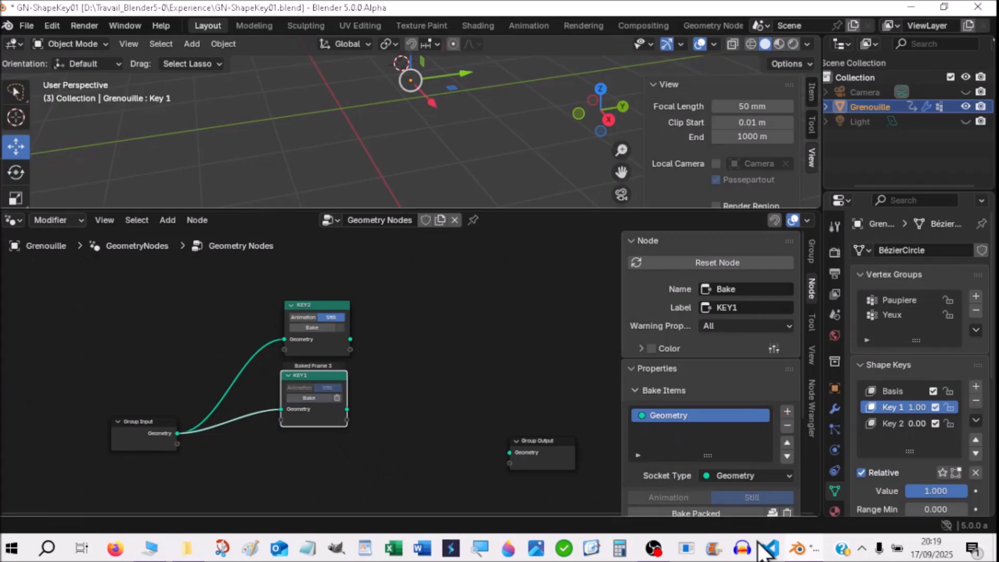
drag(953, 492, 898, 491)
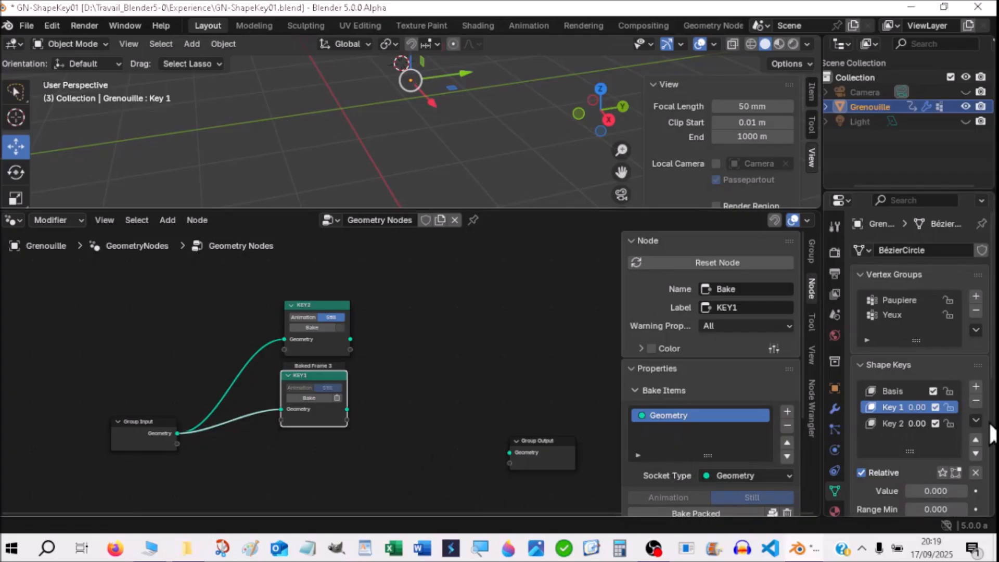
Step: Bake the KEY2 node with shape key Key 2 at 1.000, and reset the Key 2 value to 0.000
click(903, 424)
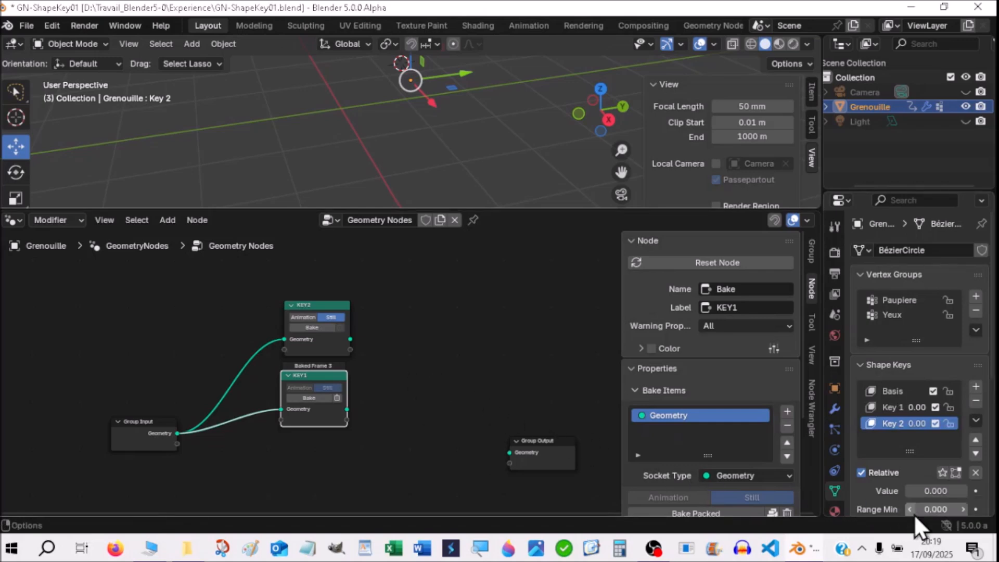
drag(919, 493, 963, 494)
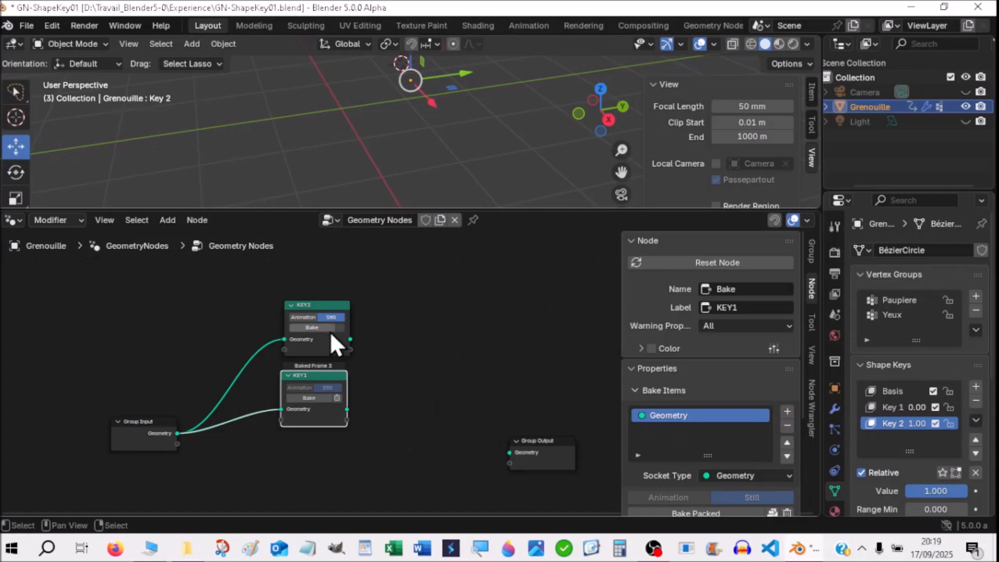
click(314, 328)
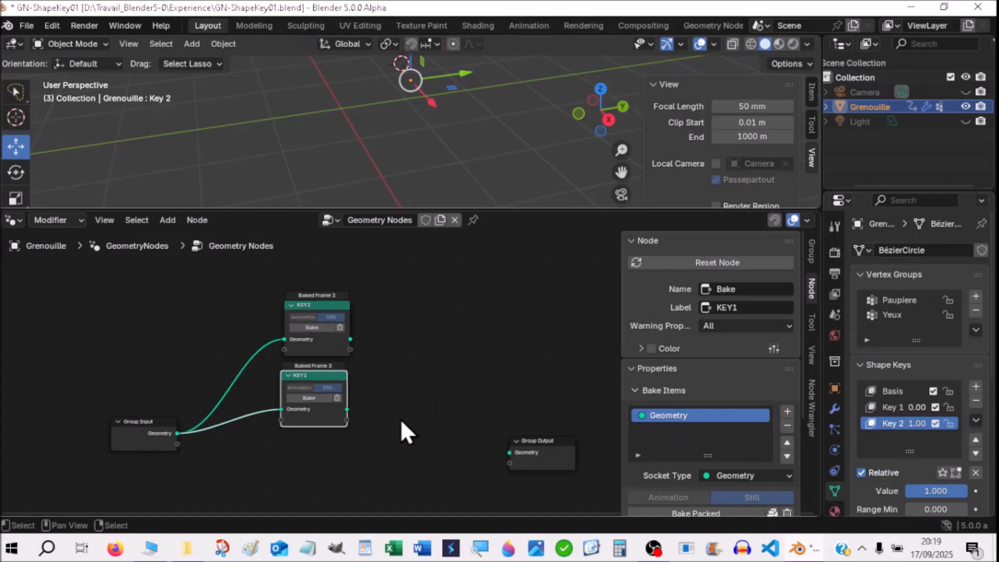
drag(923, 492, 924, 492)
text(1.0)
key(Return)
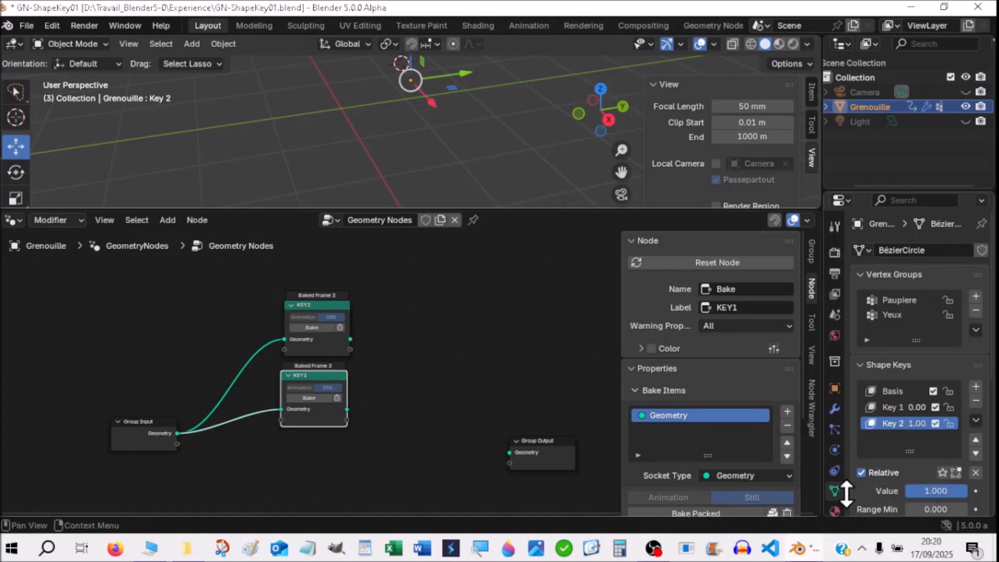
drag(913, 492, 914, 492)
text(0)
key(Return)
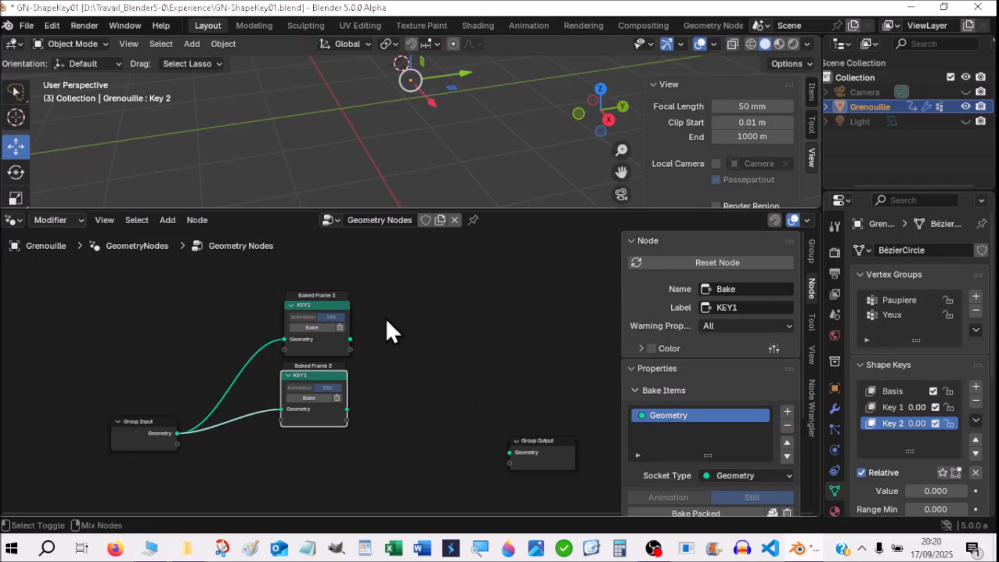
Step: Preview the KEY1 and KEY2 baked geometry through a temporary Viewer node and delete the Viewer
ctrl+shift+click(333, 376)
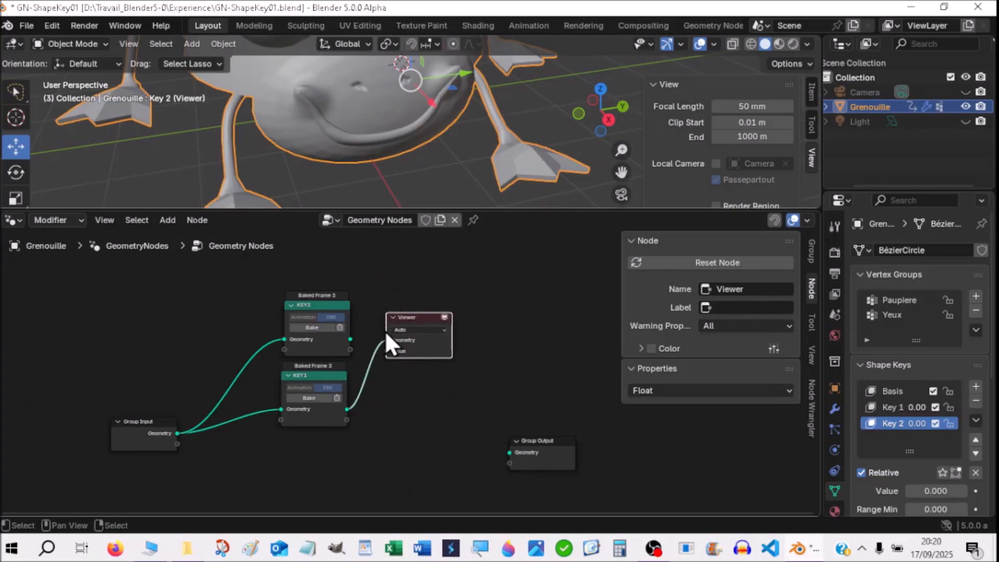
mouse_move(385, 337)
mouse_down()
mouse_move(371, 359)
mouse_move(376, 411)
mouse_move(363, 357)
mouse_move(373, 339)
mouse_move(386, 340)
mouse_up()
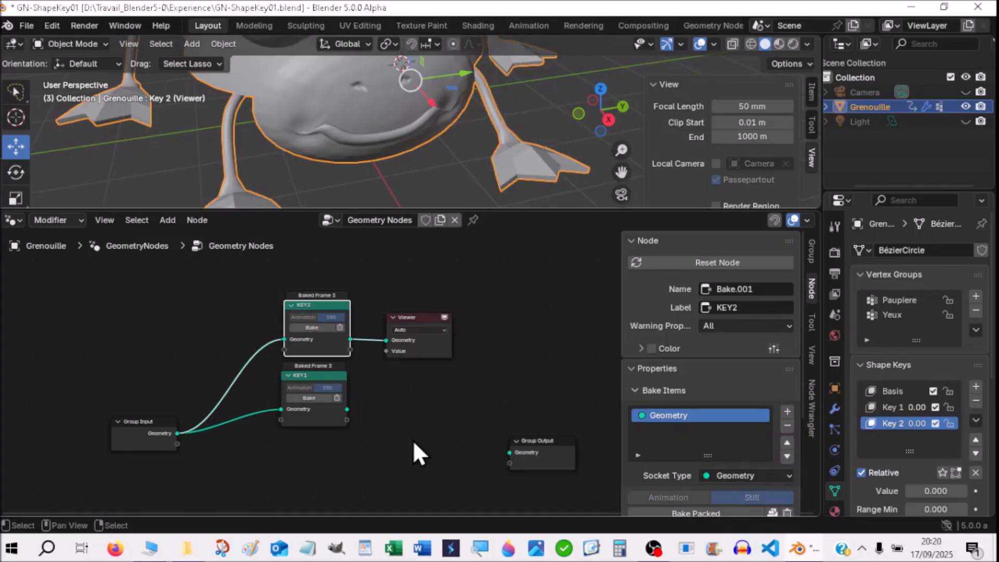
click(422, 317)
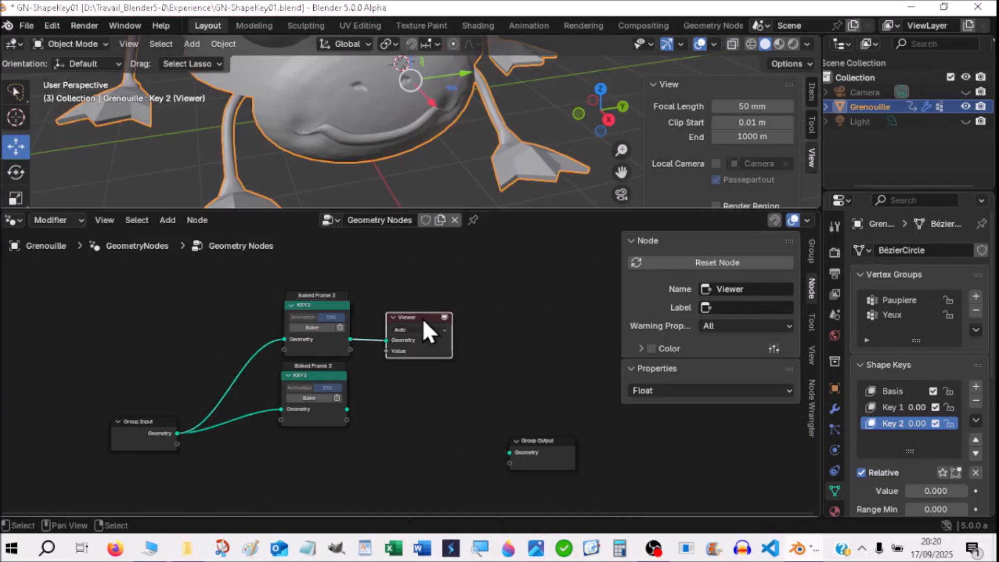
key(Delete)
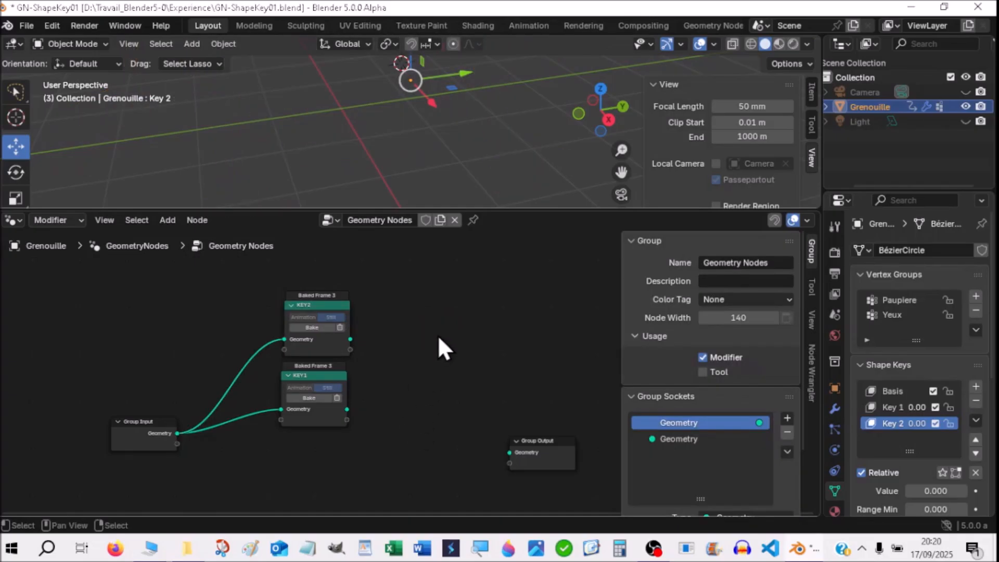
Step: Add a Switch node with KEY2 feeding False and KEY1 feeding True, and connect its output to the Group Output
key(shift+a)
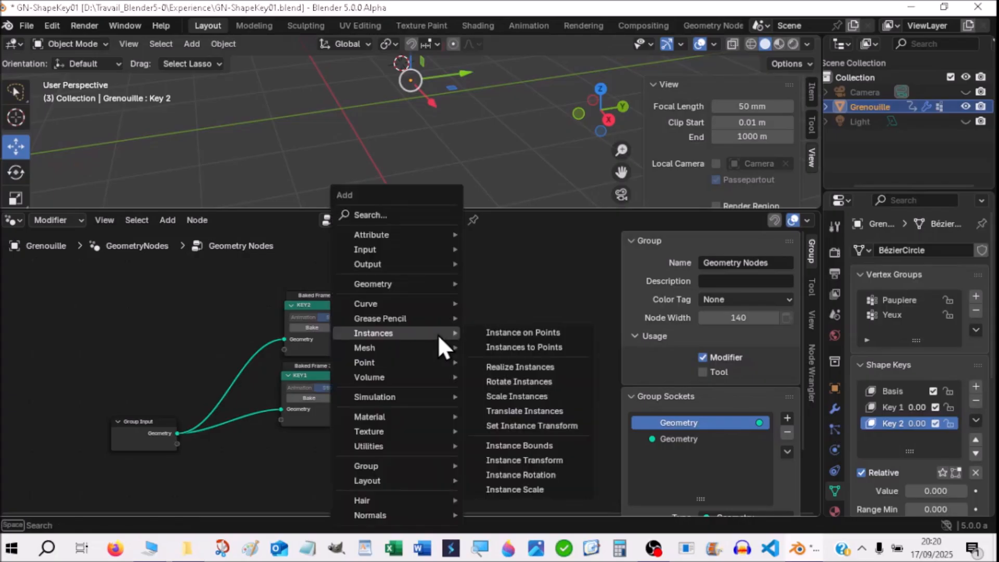
click(374, 215)
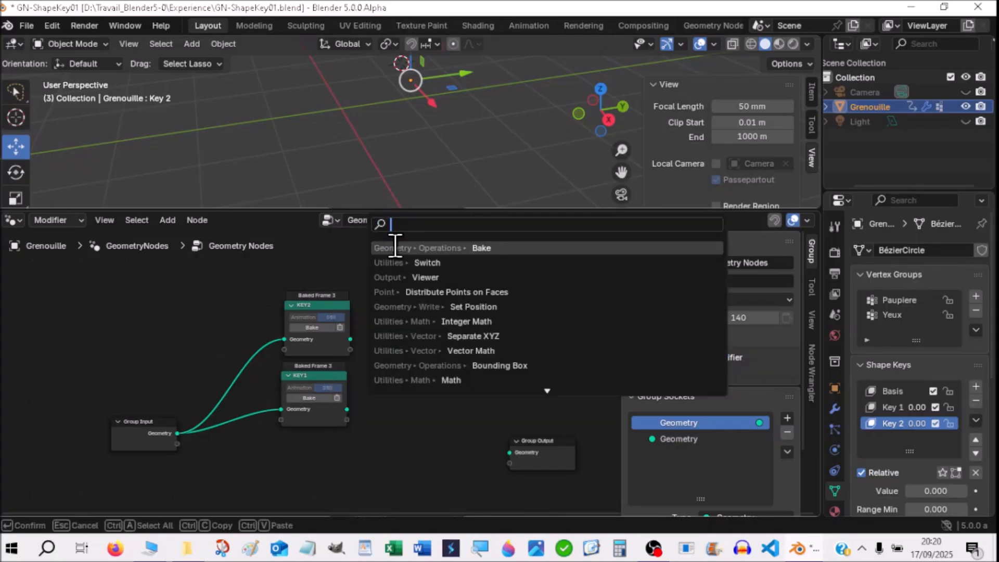
click(433, 263)
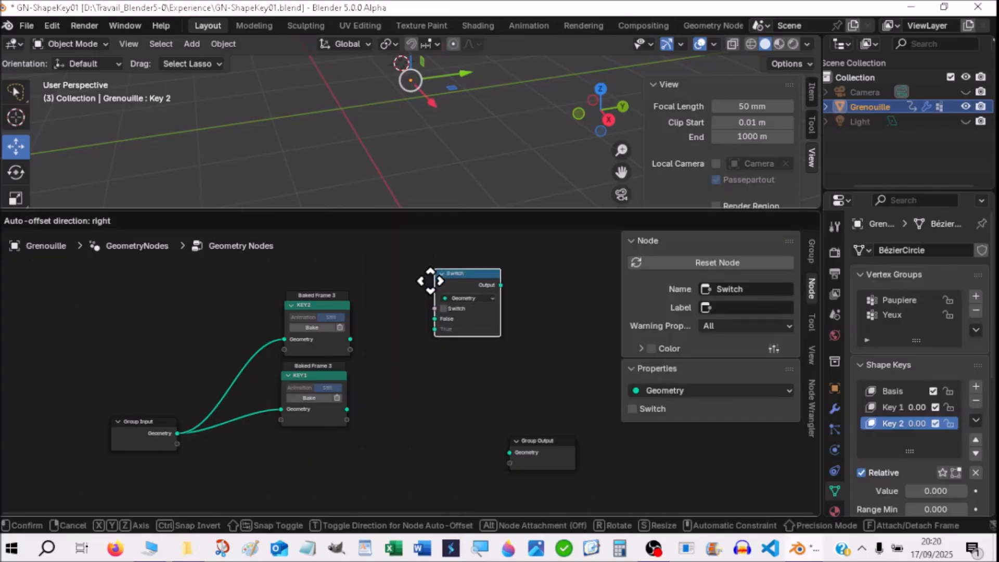
click(388, 343)
drag(351, 338, 394, 377)
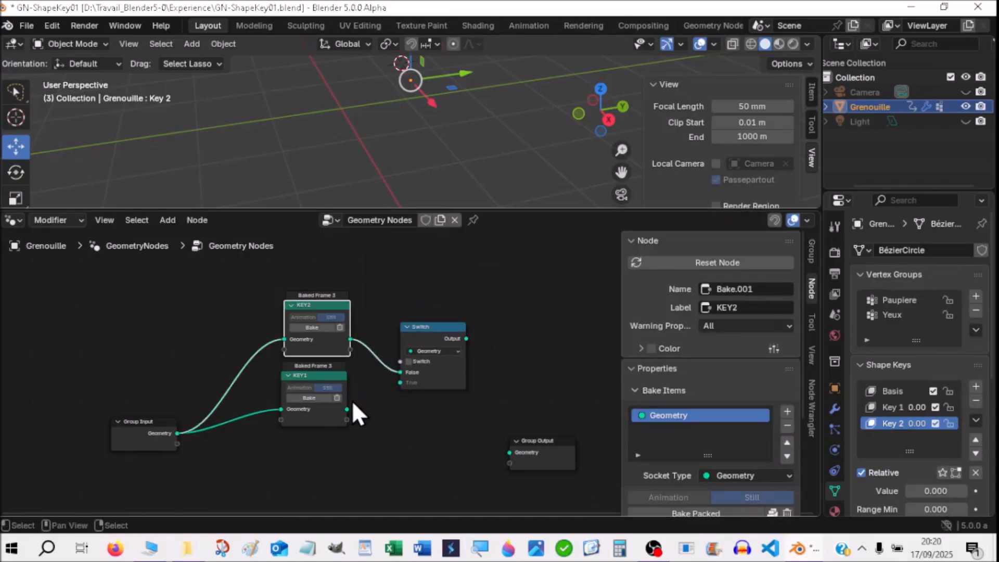
drag(347, 409, 394, 391)
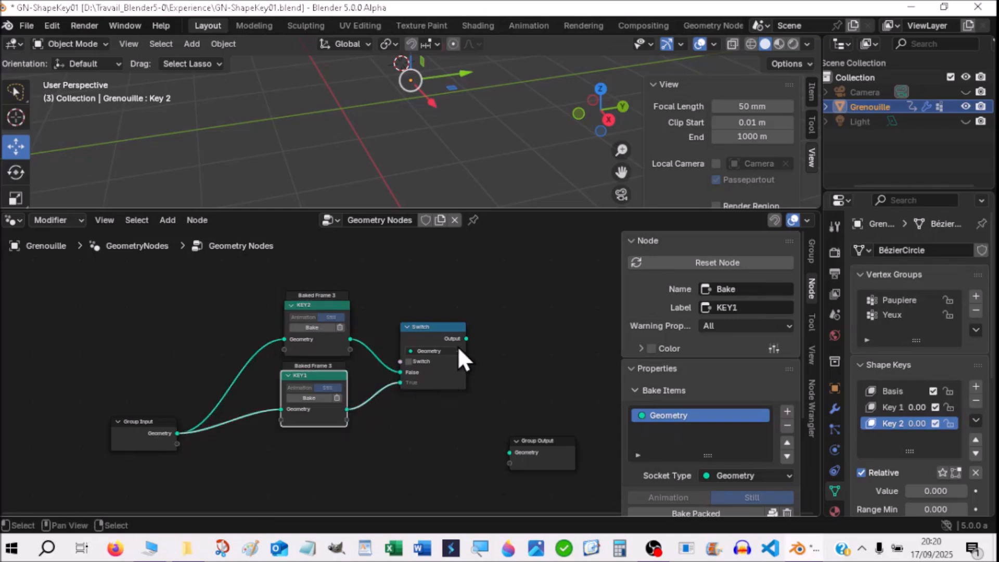
drag(466, 338, 518, 459)
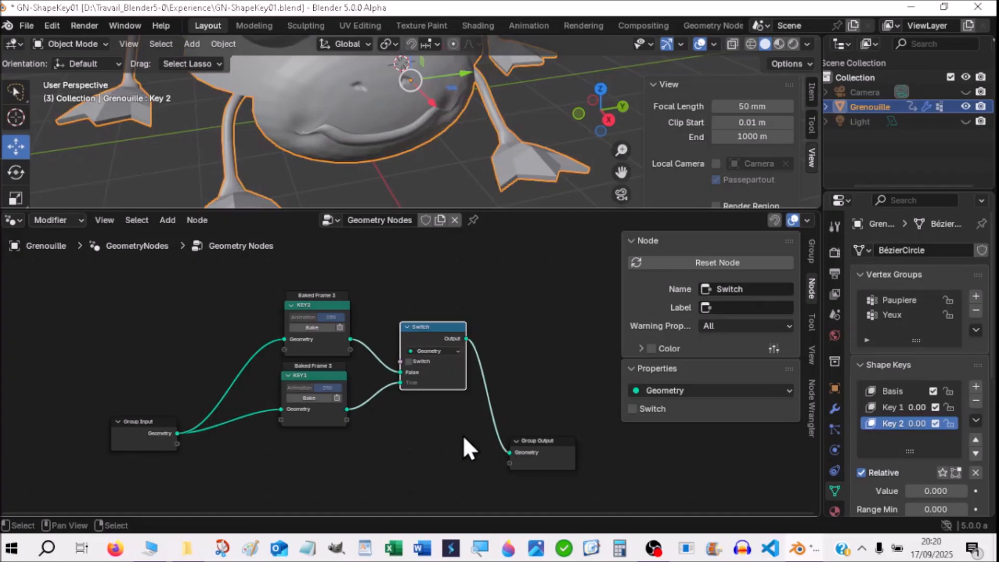
Step: Enlarge the 3D viewport, unhide the light and camera, and display the frog in Rendered shading
drag(518, 207, 518, 330)
middle_drag(536, 405, 543, 443)
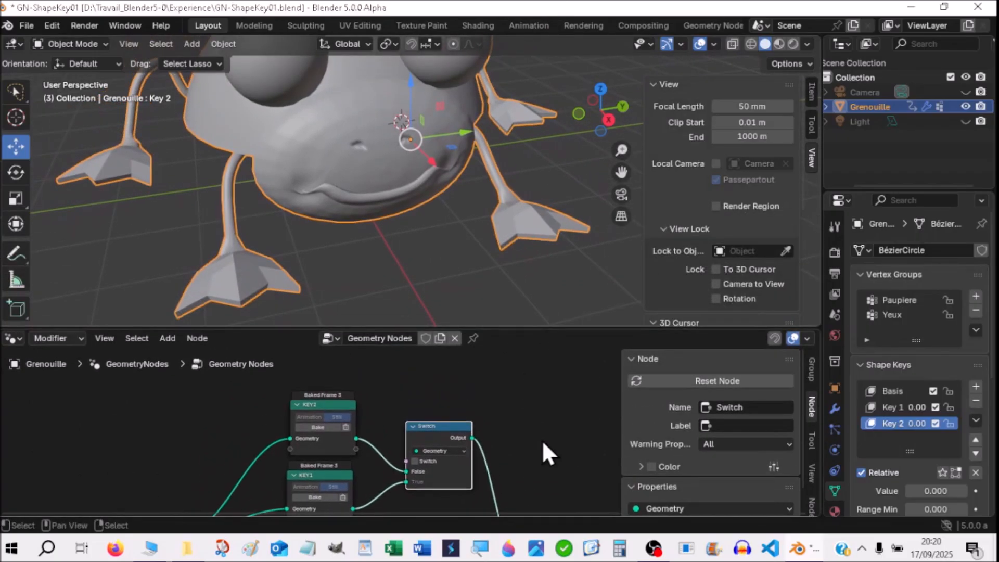
scroll(452, 263, down, 3)
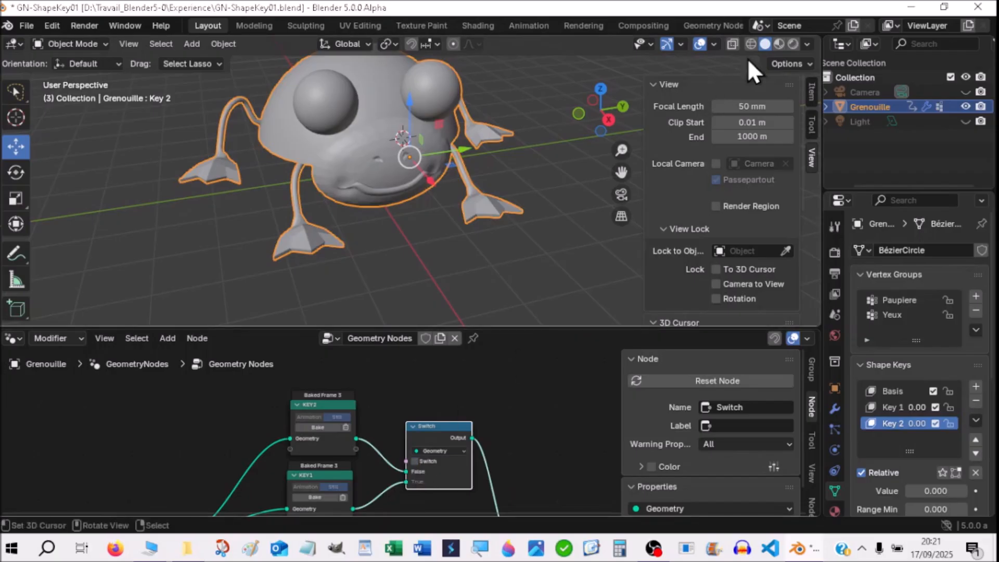
click(964, 121)
click(967, 91)
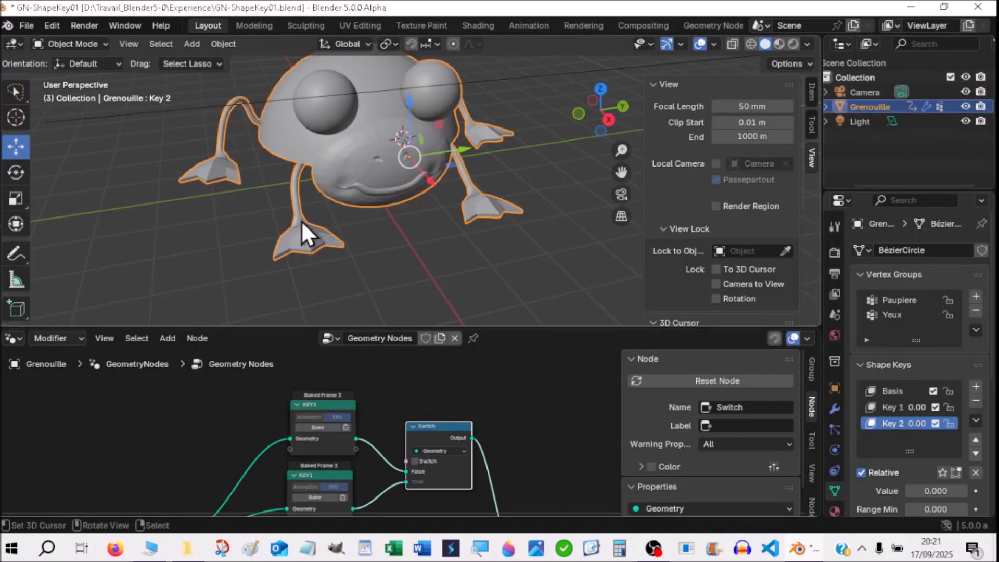
click(781, 44)
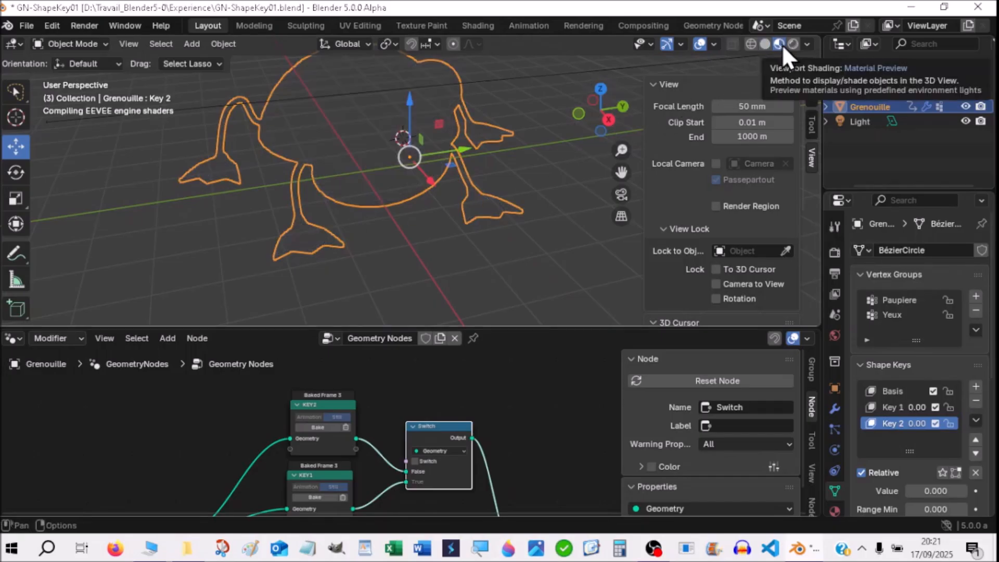
click(792, 44)
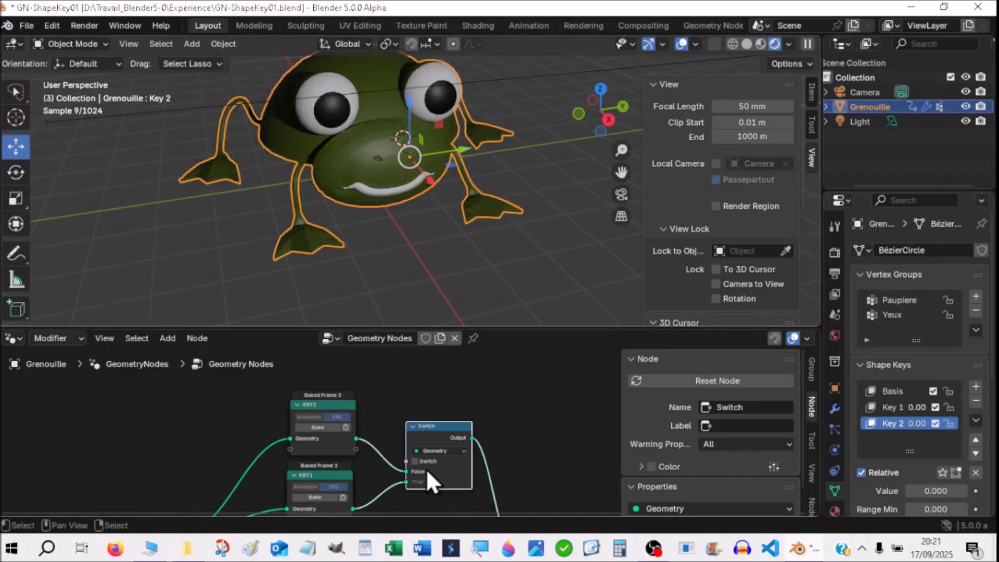
Step: Enable the Switch node's Switch option to show the KEY1 expression, and save the file
click(415, 461)
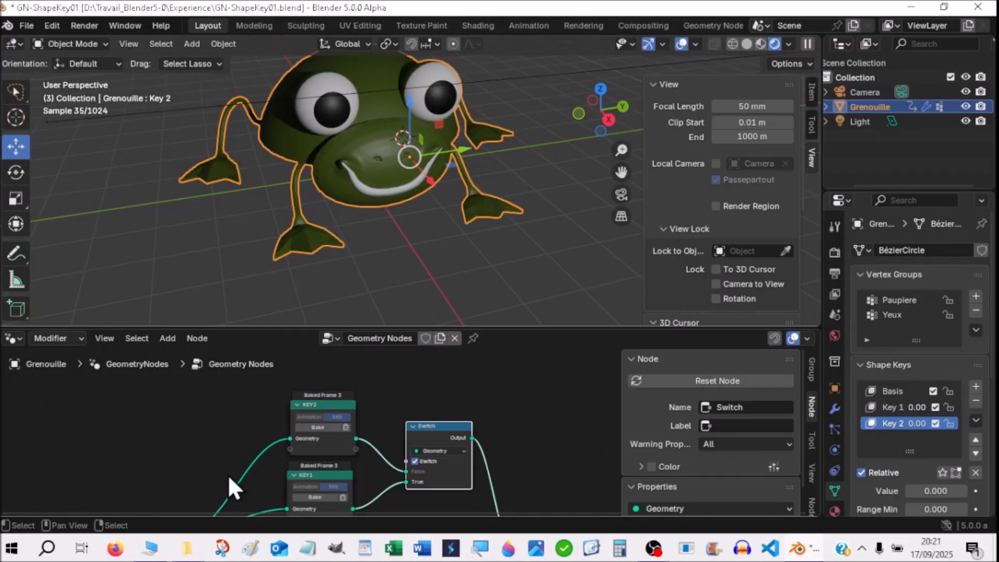
click(27, 25)
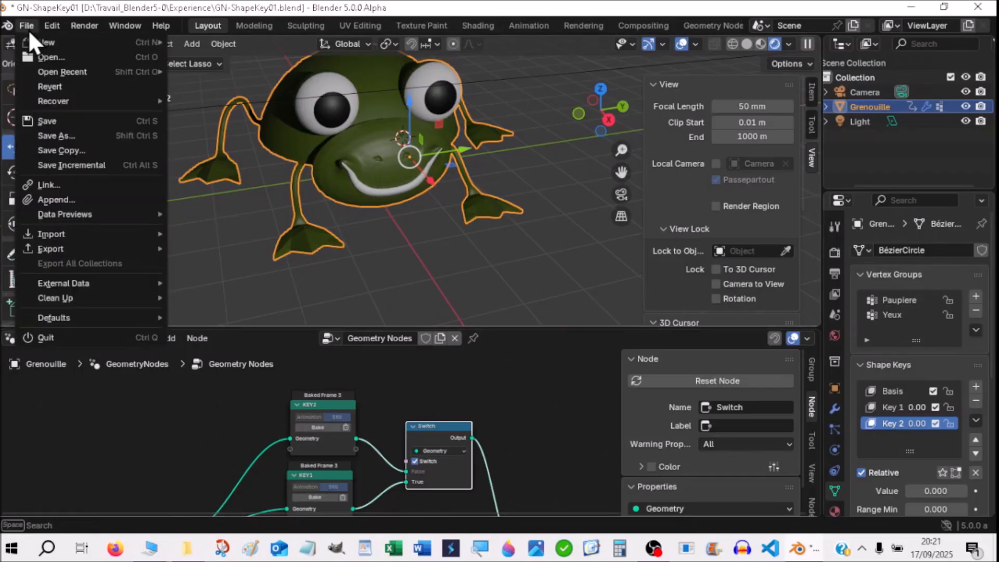
click(54, 125)
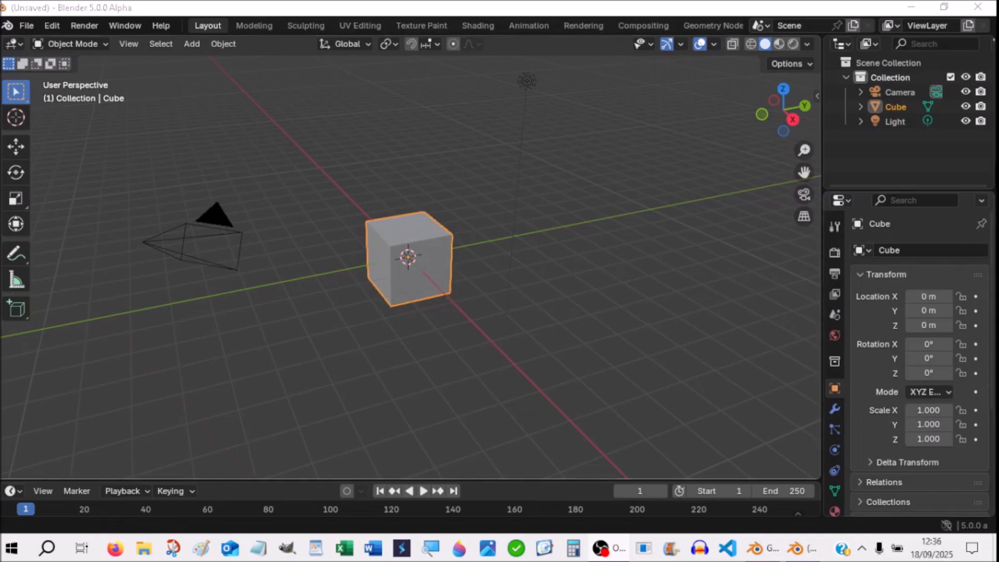
Step: In the new default scene, hide the light and camera and delete the cube
click(965, 122)
click(966, 92)
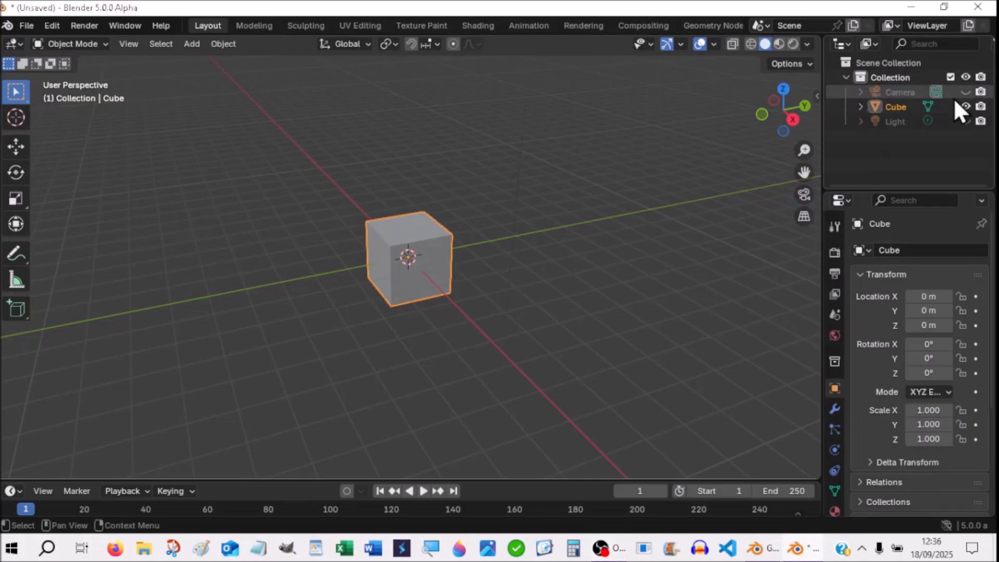
key(x)
click(432, 264)
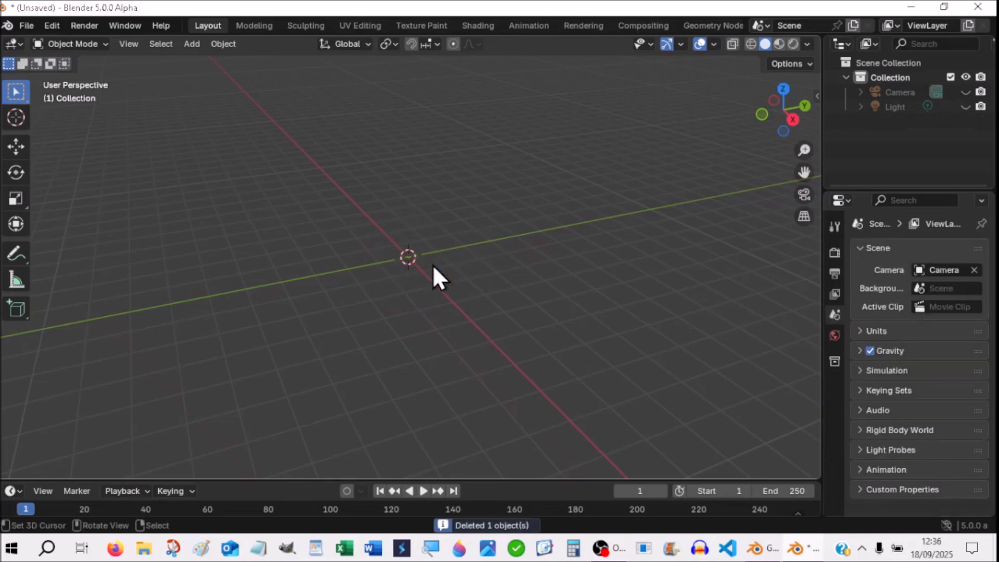
Step: Add a mesh plane to the scene
key(shift+a)
mouse_move(433, 264)
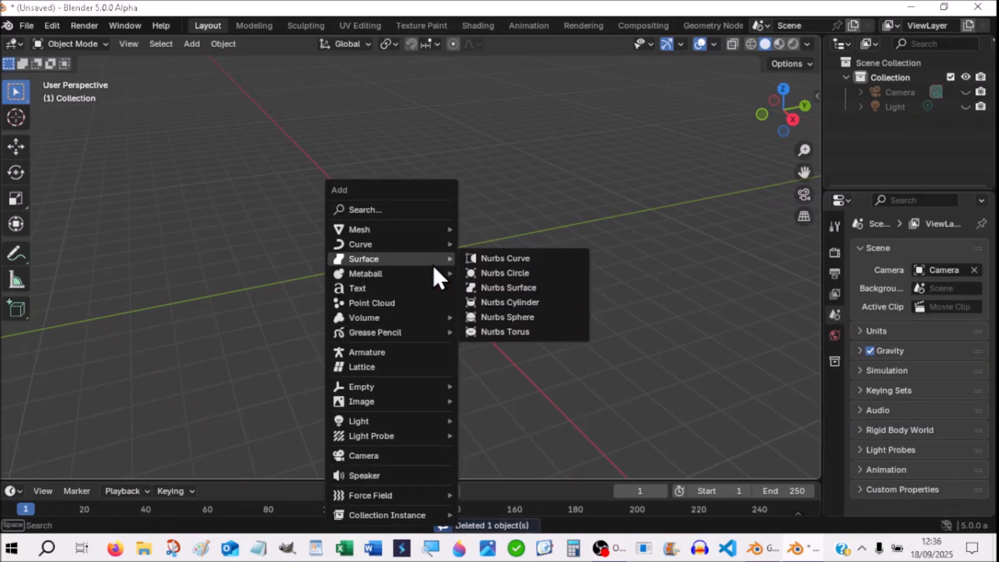
mouse_move(422, 231)
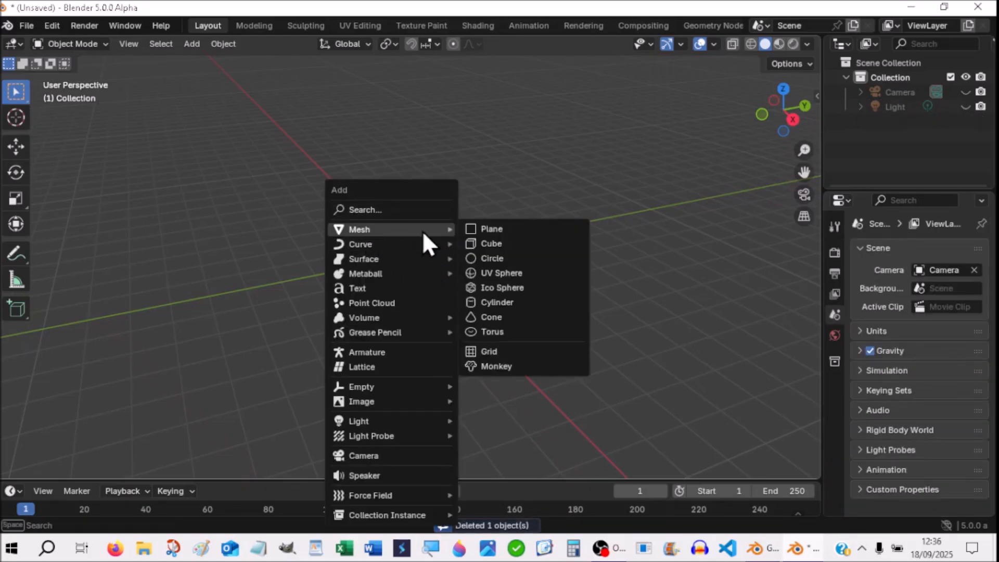
click(480, 231)
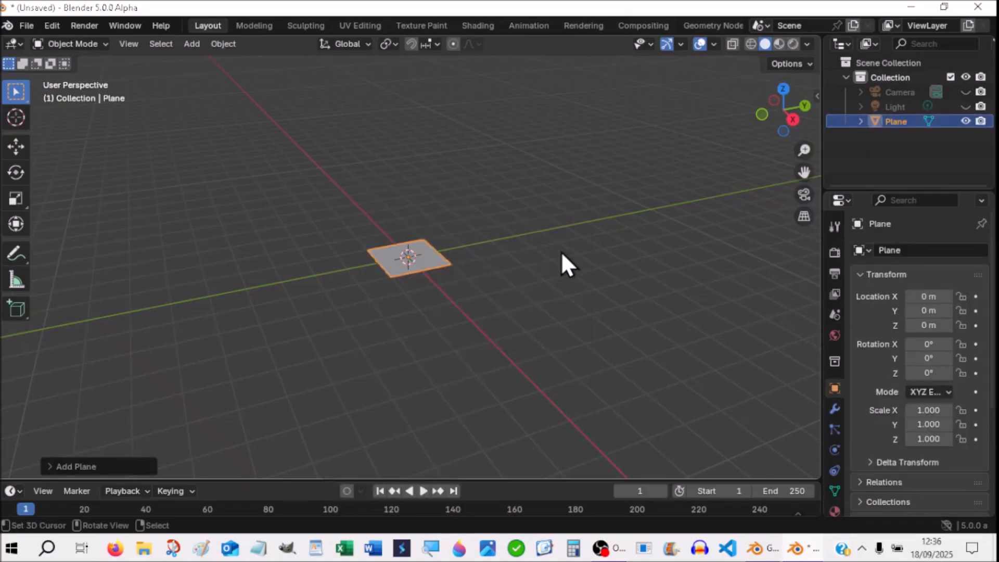
Step: Open the Geometry Nodes workspace and extend the 3D viewport over the spreadsheet area
click(711, 25)
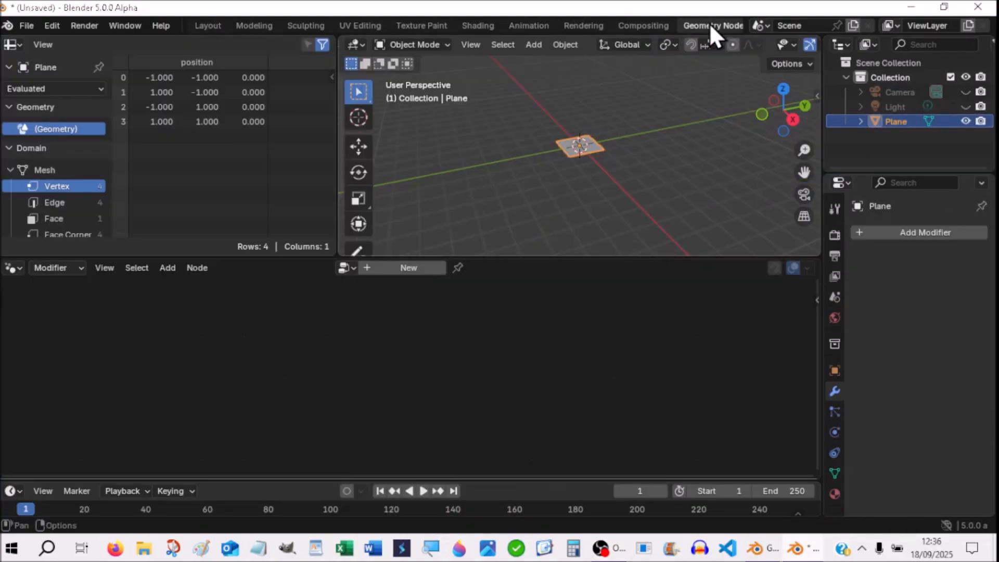
right_click(339, 170)
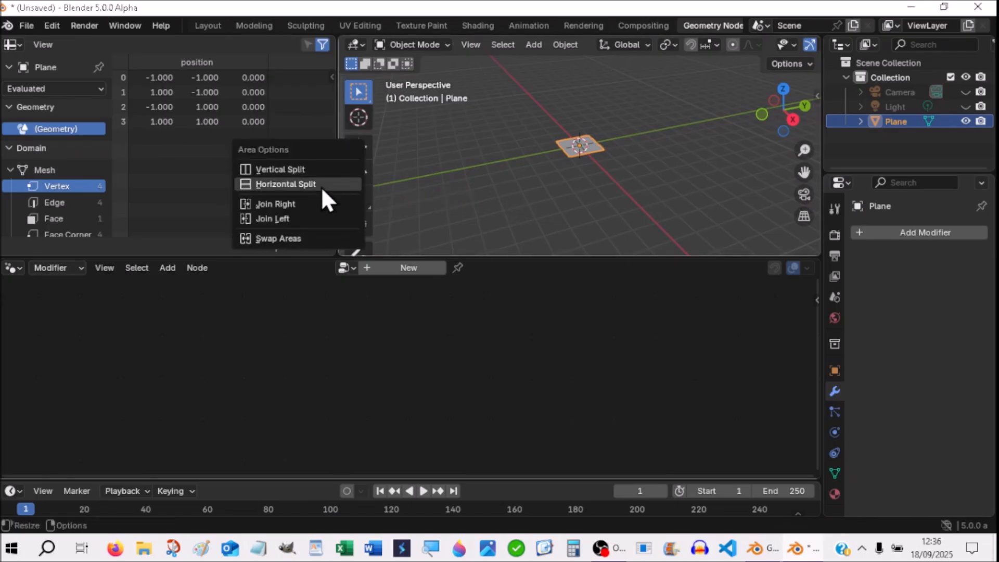
click(289, 218)
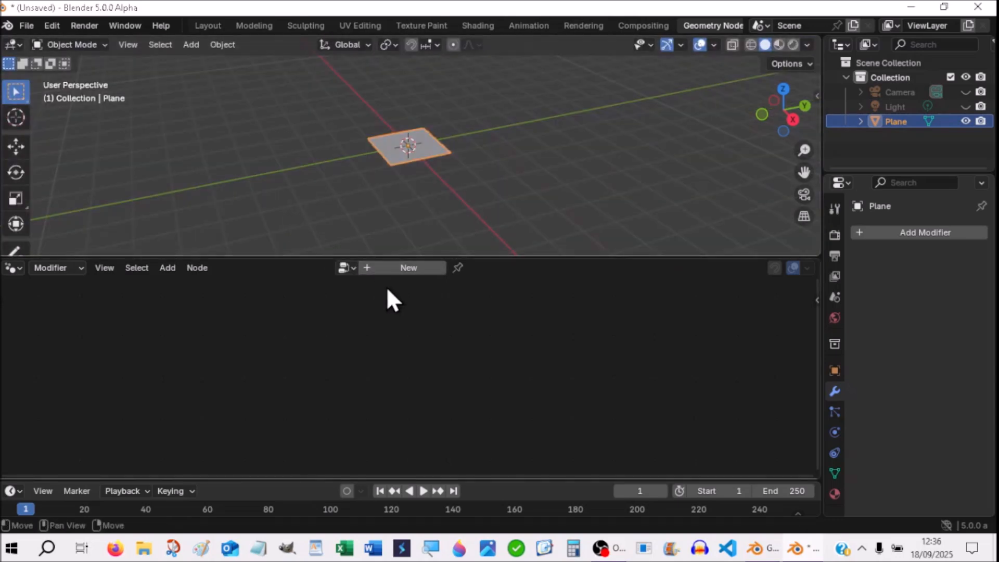
Step: Create a new geometry node tree on the plane and spread its Group Input and Group Output nodes apart
click(415, 266)
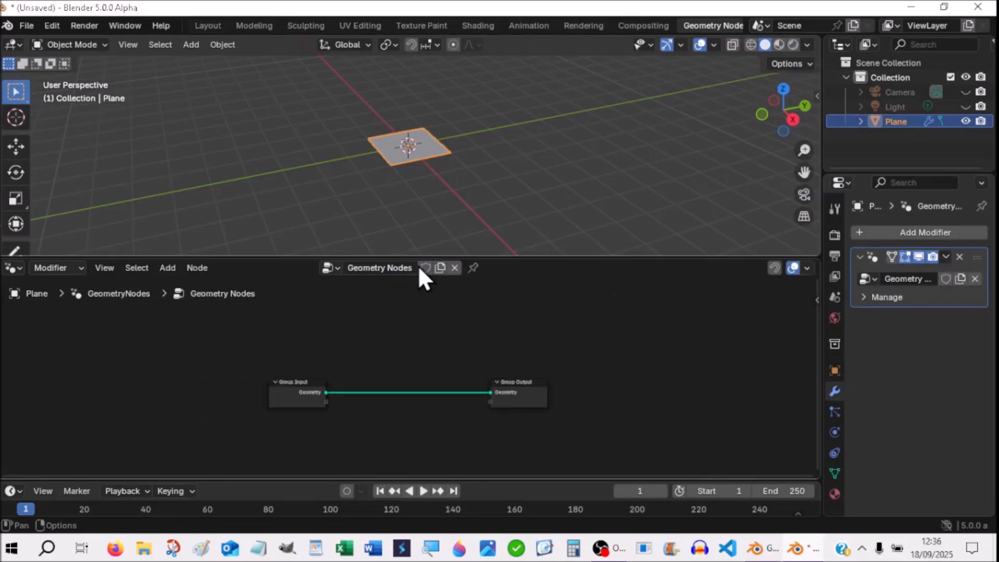
drag(508, 254, 508, 219)
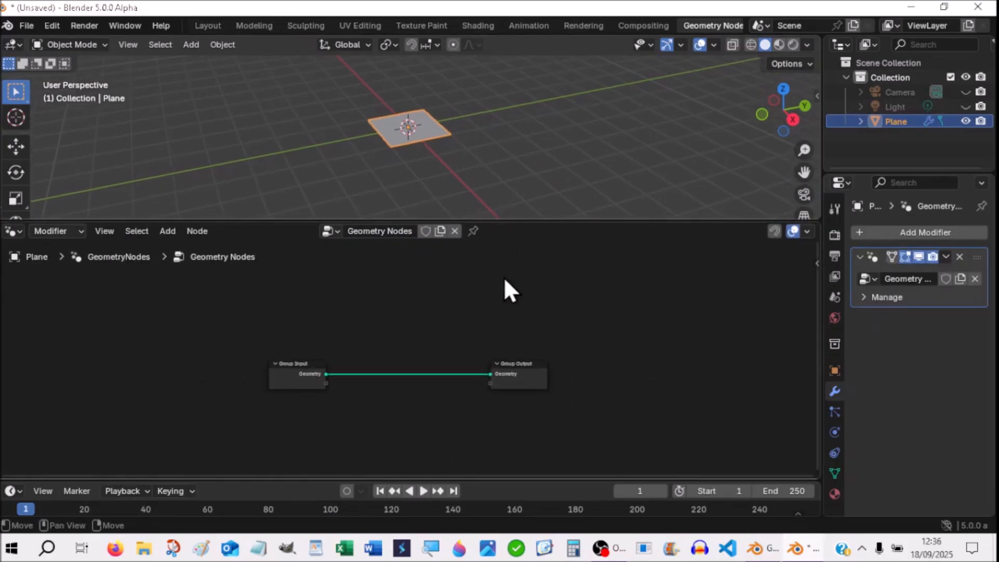
drag(315, 375, 281, 335)
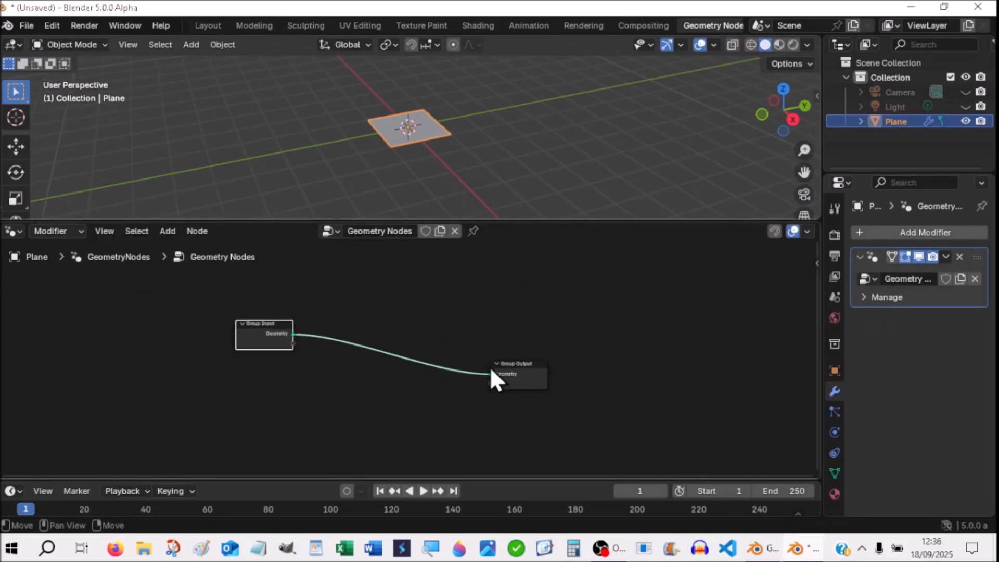
drag(524, 367, 601, 321)
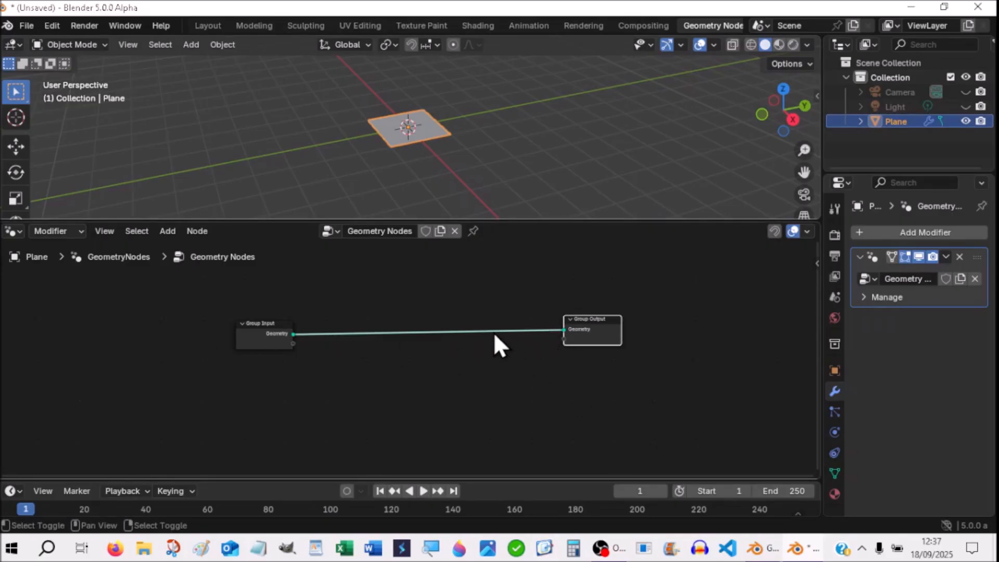
Step: Insert a Set Position node before the Group Output with its X offset at 0 m, and move the Group Input farther away from it
key(shift+a)
click(419, 199)
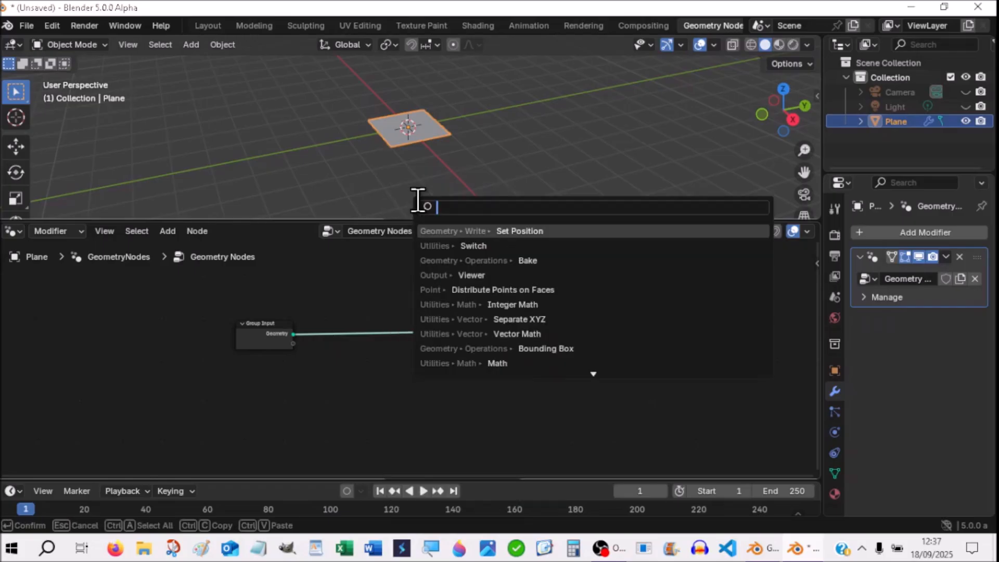
click(519, 233)
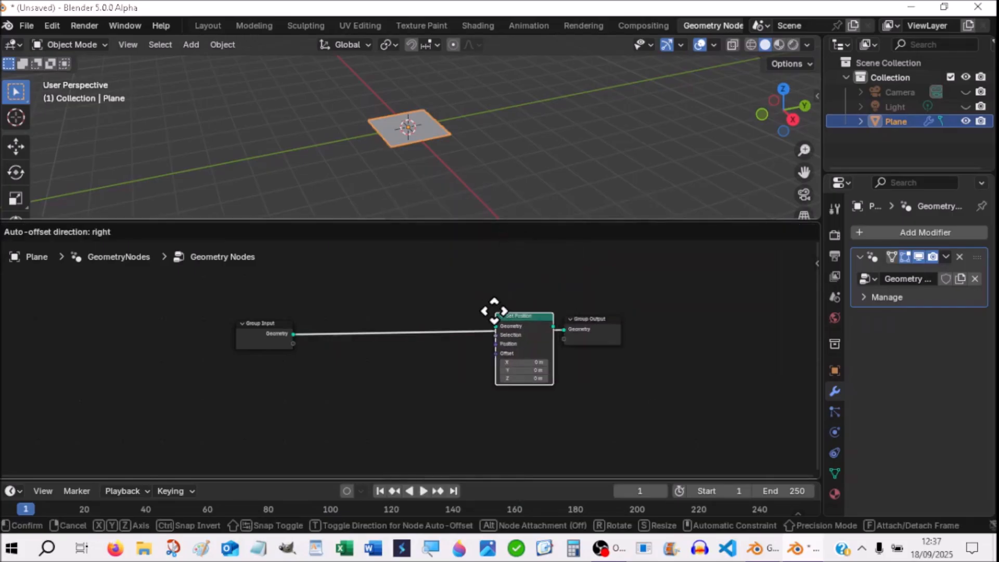
click(492, 301)
mouse_move(503, 363)
mouse_down()
mouse_move(526, 364)
mouse_move(503, 364)
mouse_up()
click(503, 365)
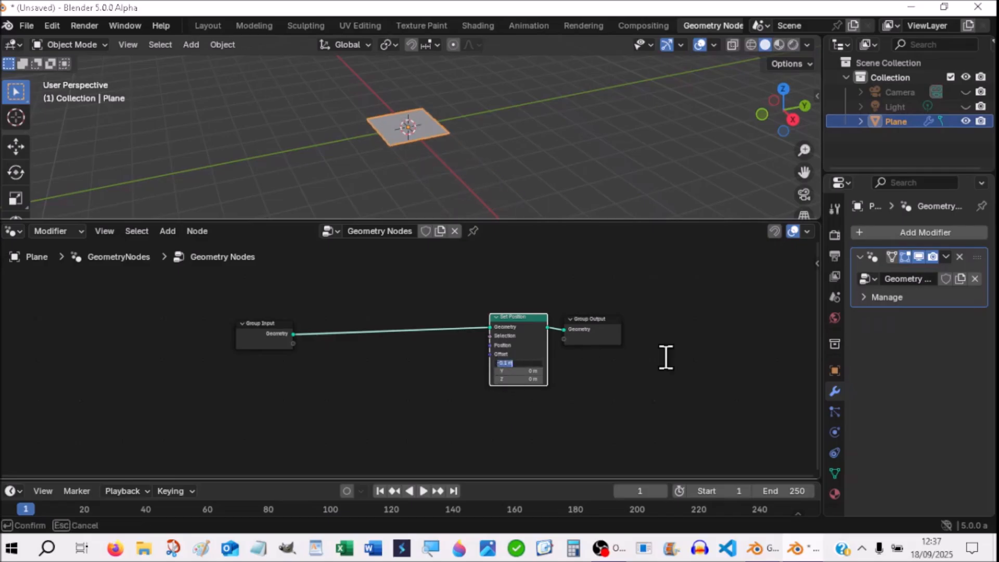
text(0)
key(Return)
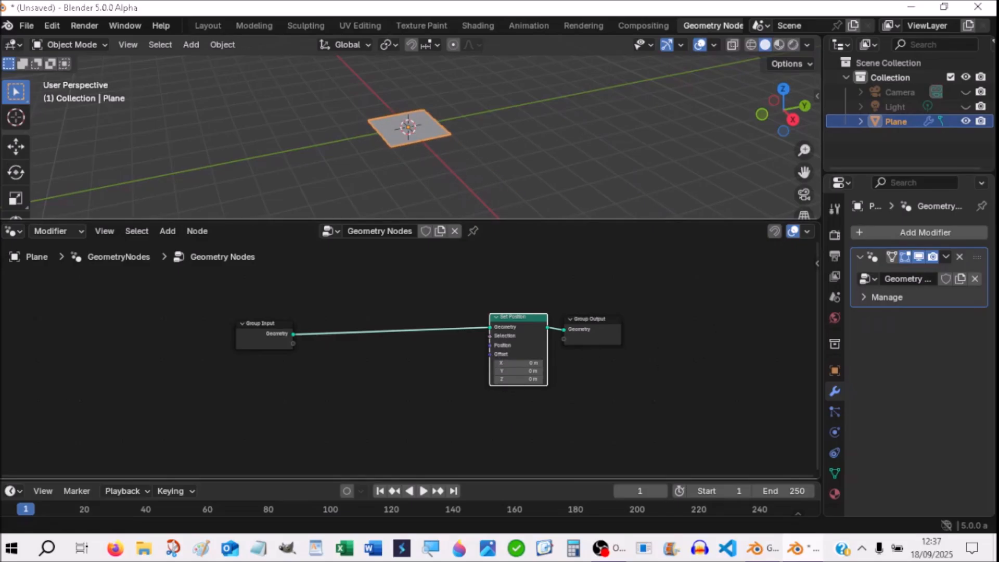
drag(267, 334, 207, 326)
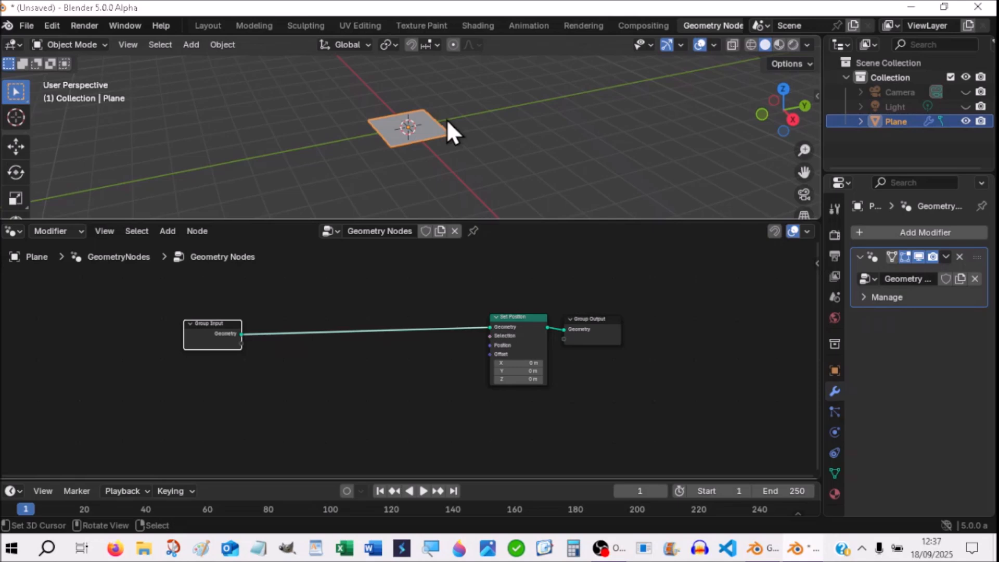
Step: In Edit Mode, merge all of the plane's vertices at their center
key(Tab)
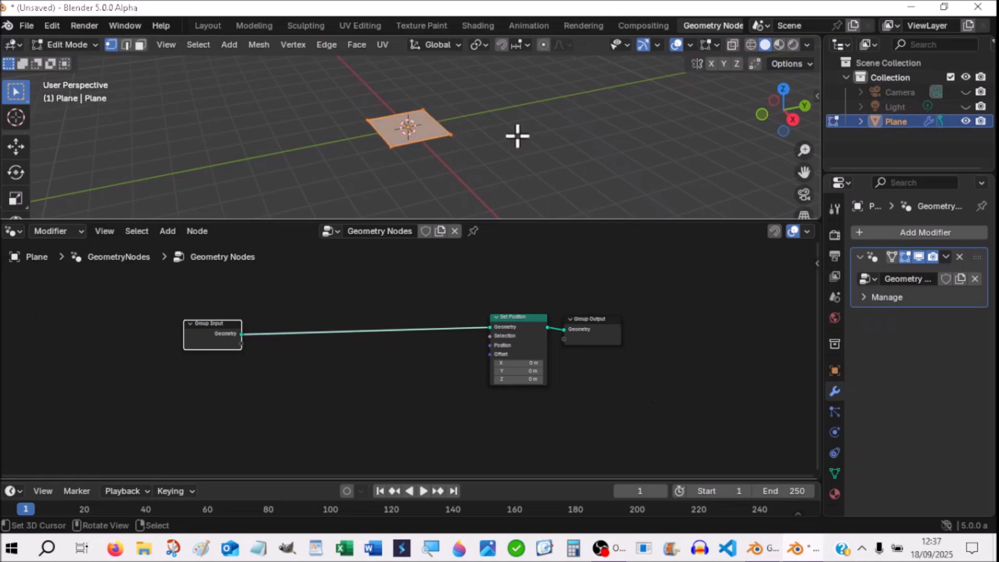
key(m)
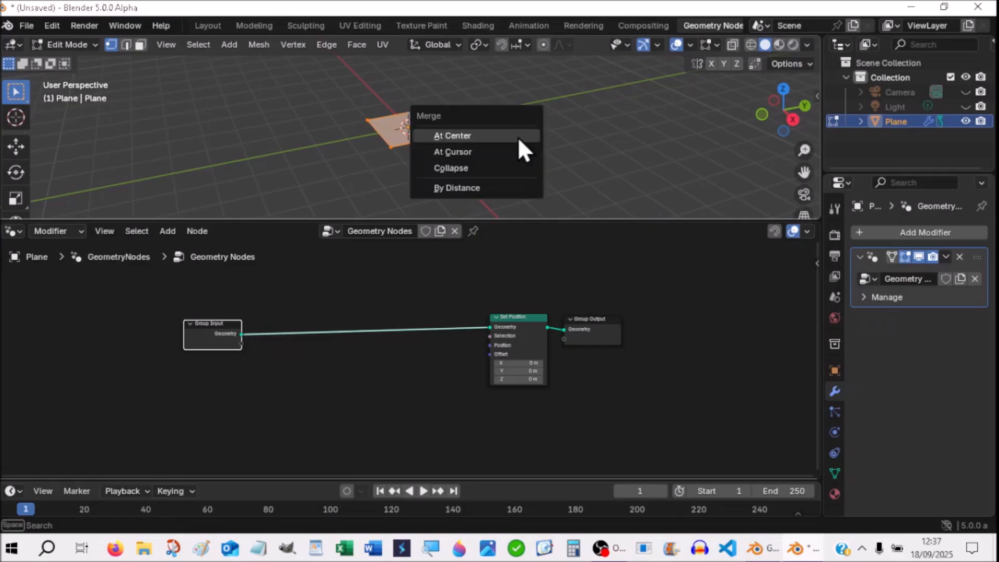
click(517, 137)
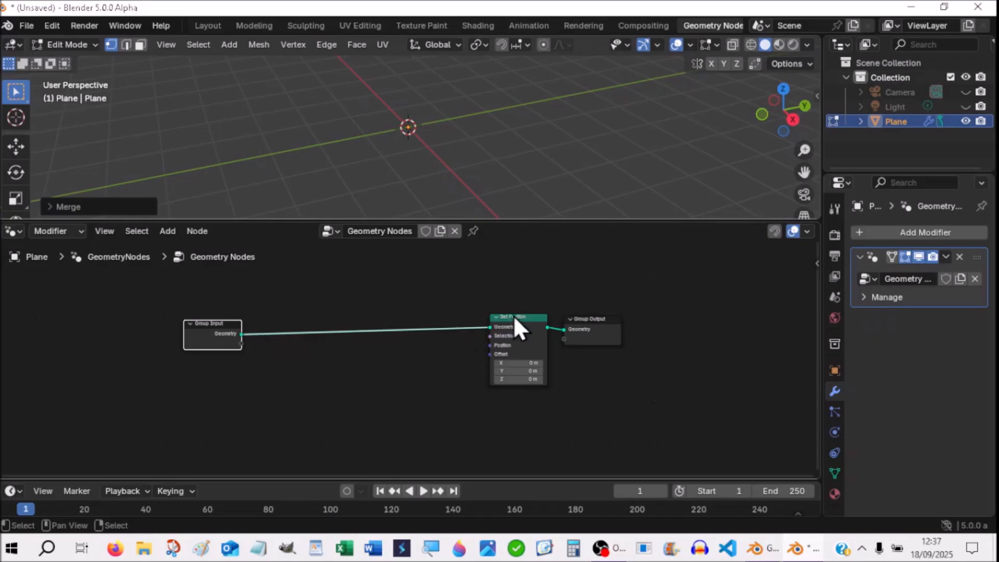
click(495, 327)
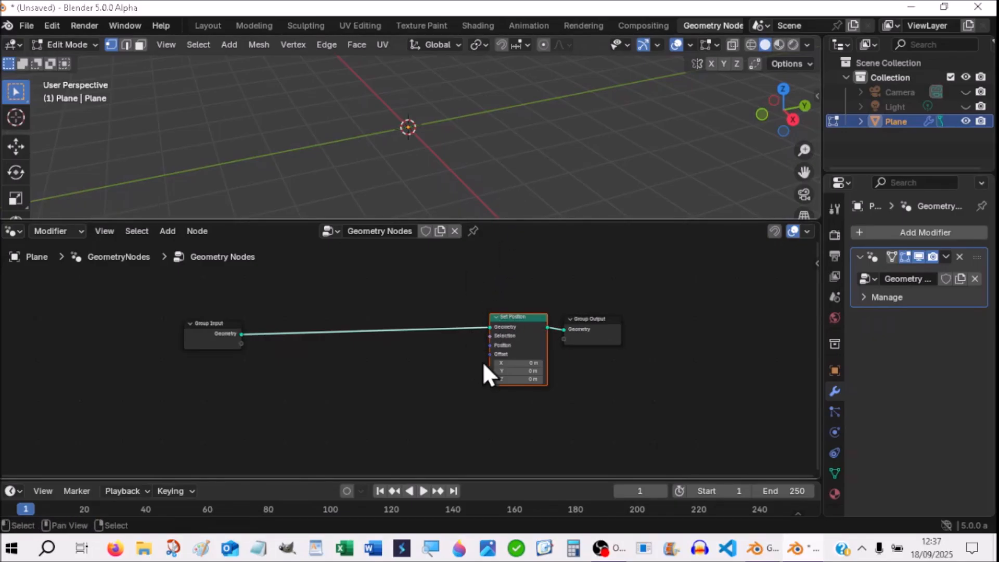
Step: Set the Set Position node's X offset to 1.4 m and enlarge the 3D viewport's height above the node editor
drag(515, 363, 504, 351)
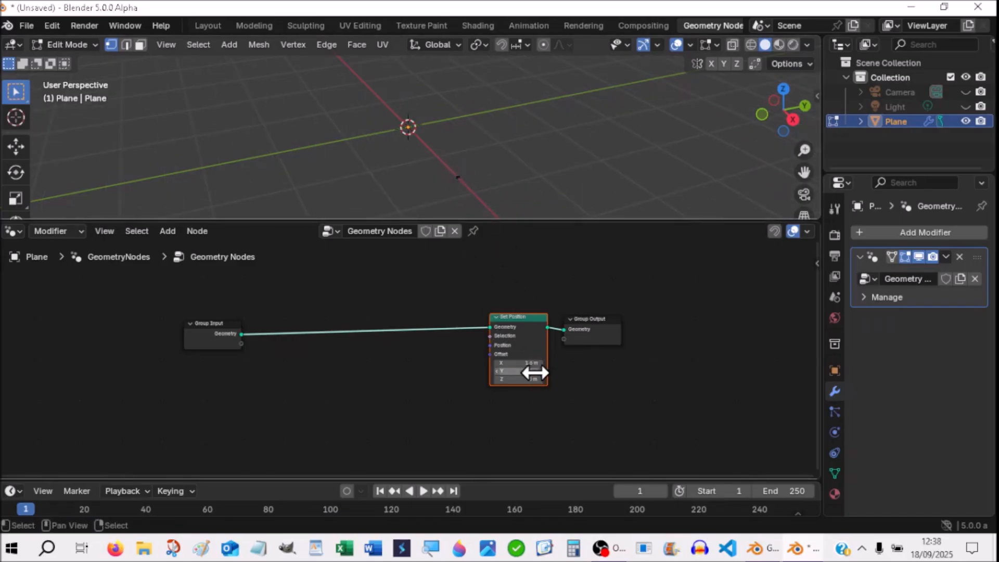
mouse_move(519, 363)
mouse_down()
mouse_move(541, 363)
mouse_move(517, 364)
mouse_up()
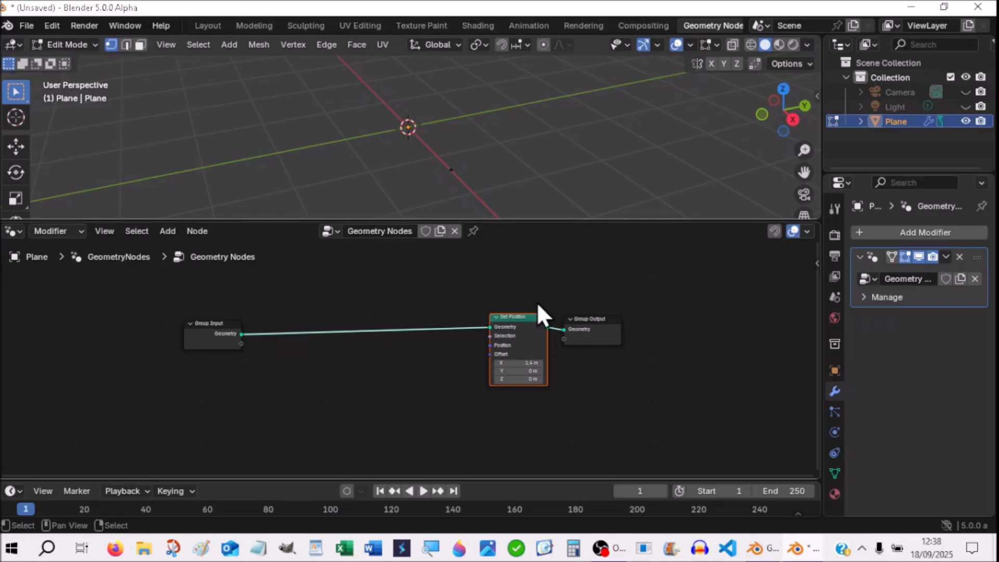
drag(552, 219, 553, 253)
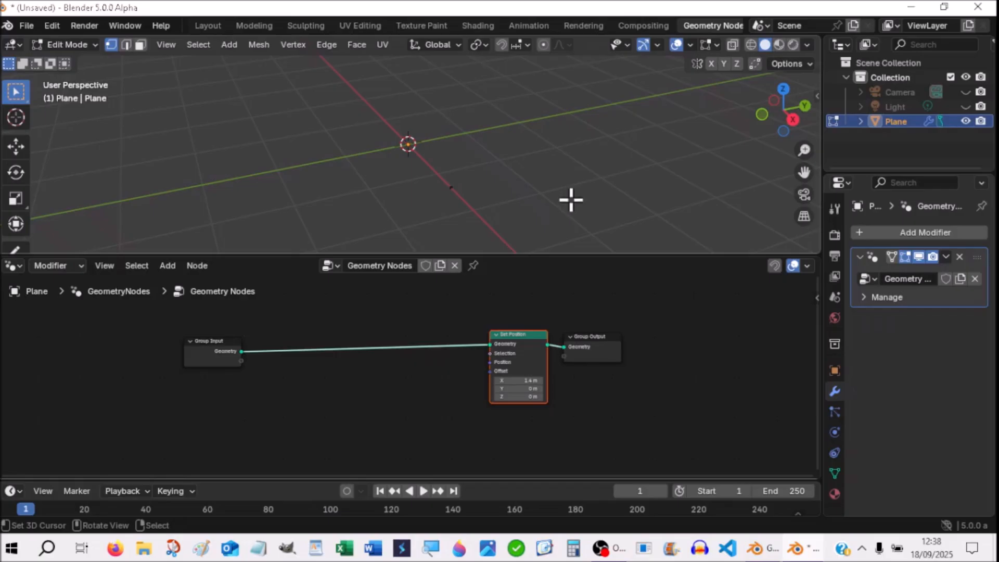
Step: Return the plane to Object Mode and add a plain axes empty to the scene
key(shift+a)
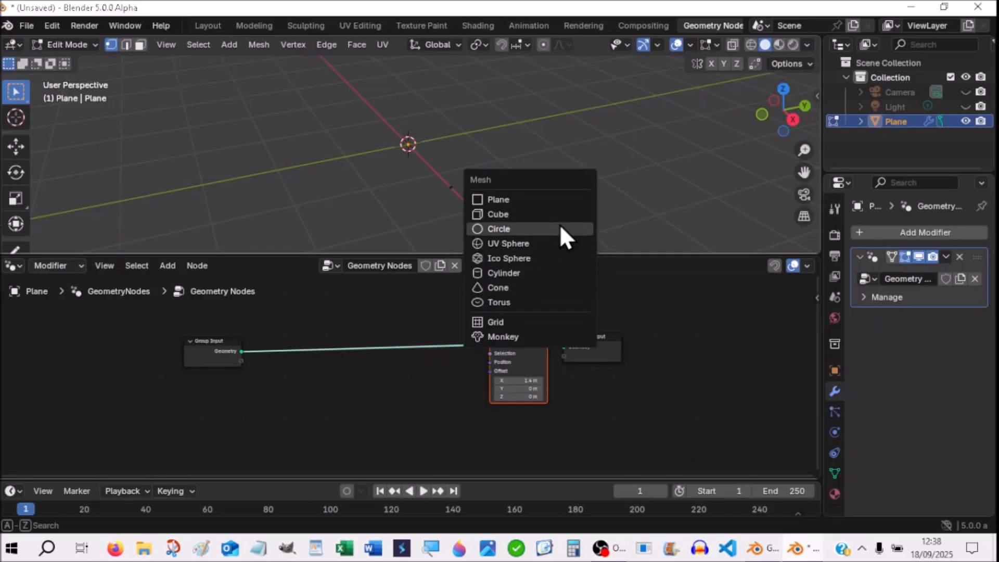
click(237, 124)
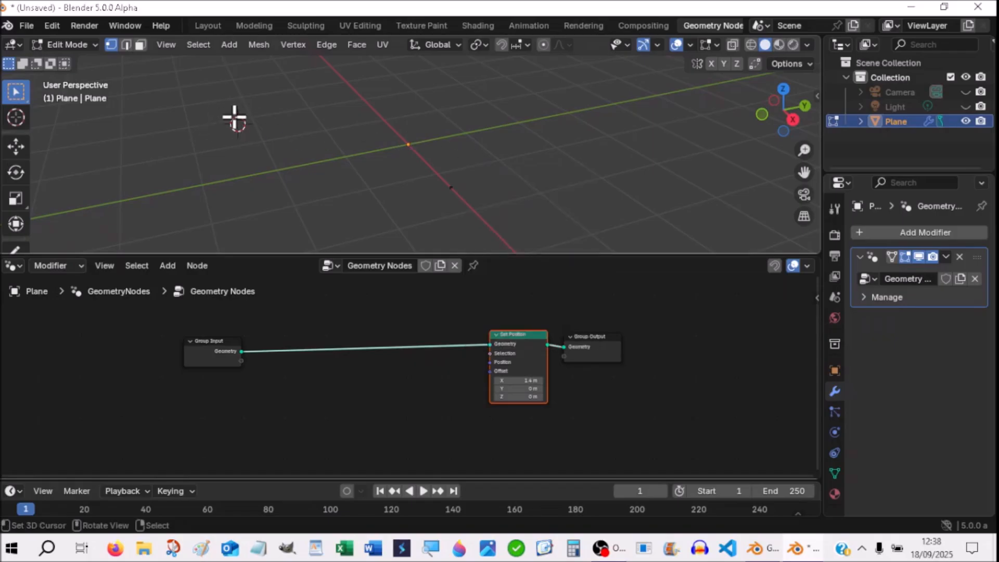
click(86, 44)
click(77, 62)
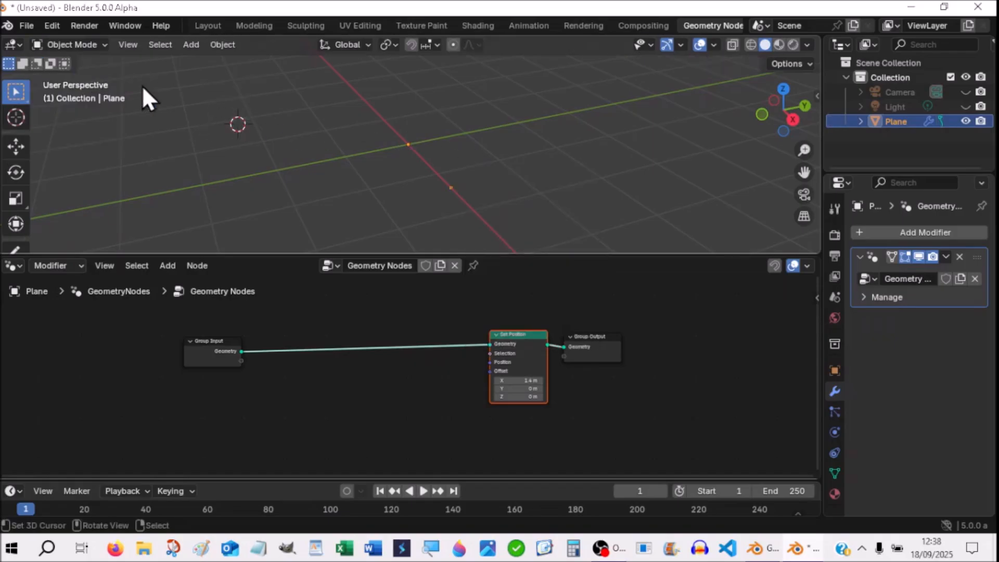
key(shift+a)
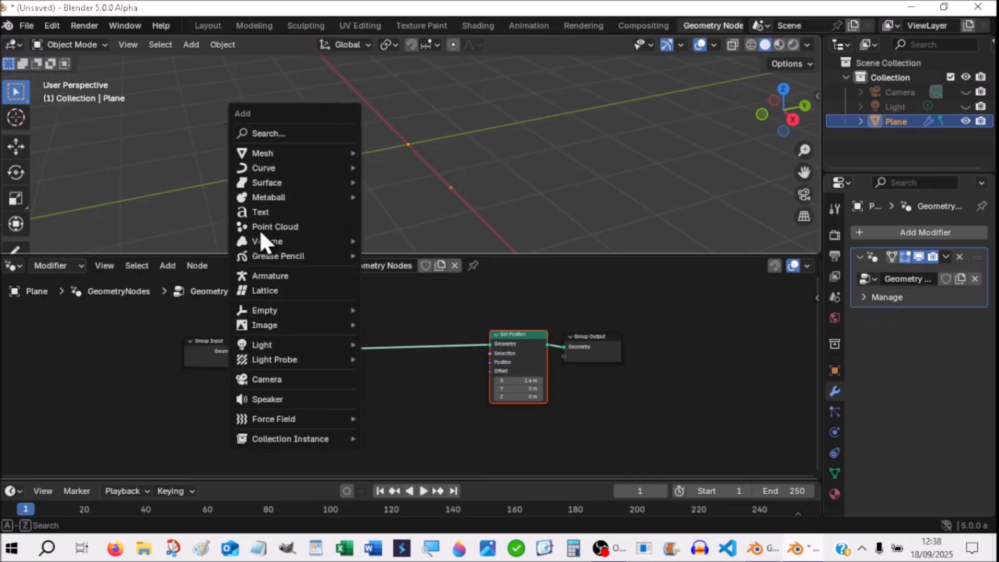
mouse_move(265, 310)
click(389, 308)
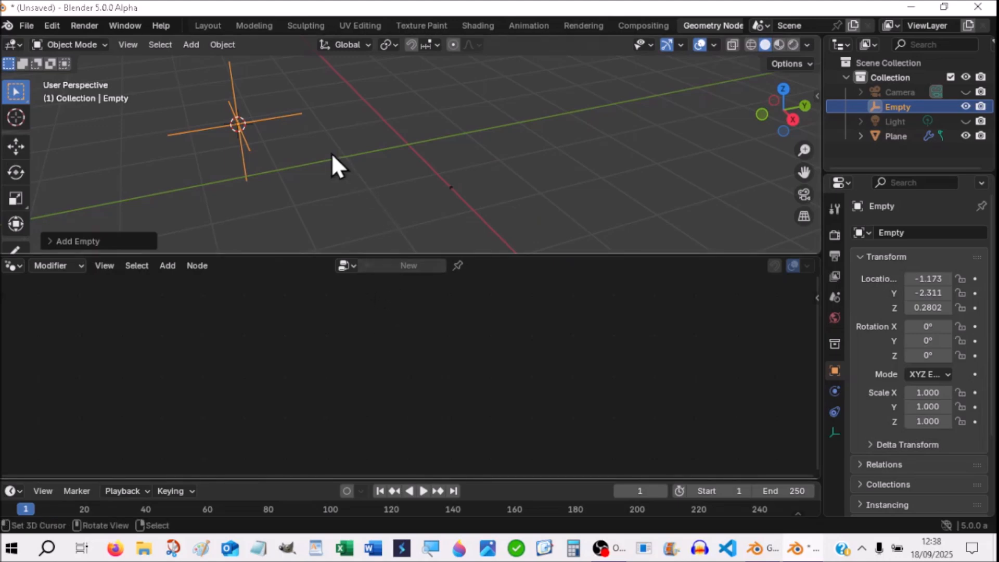
Step: Snap the 3D cursor to the world origin and snap the empty onto the cursor
key(shift+s)
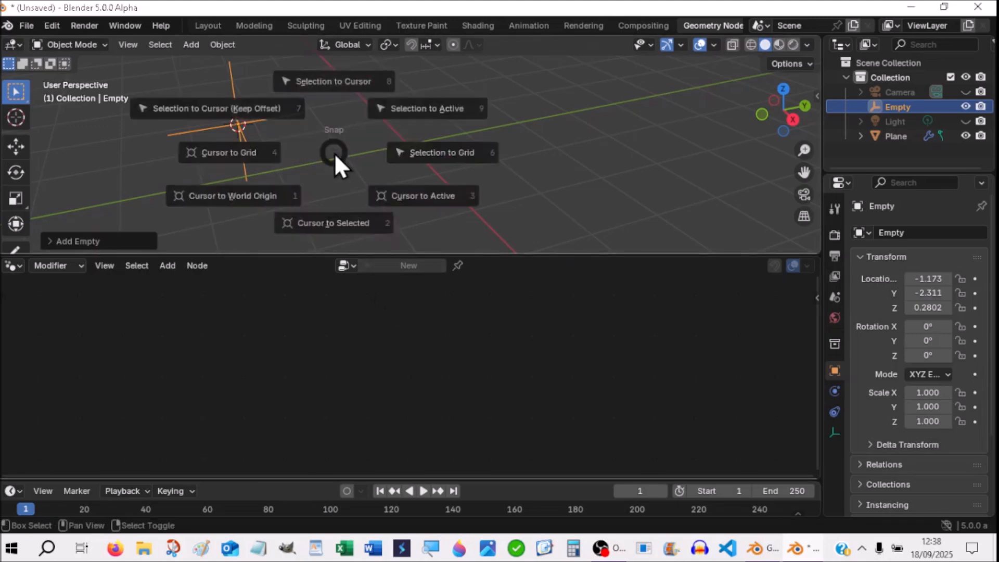
click(253, 206)
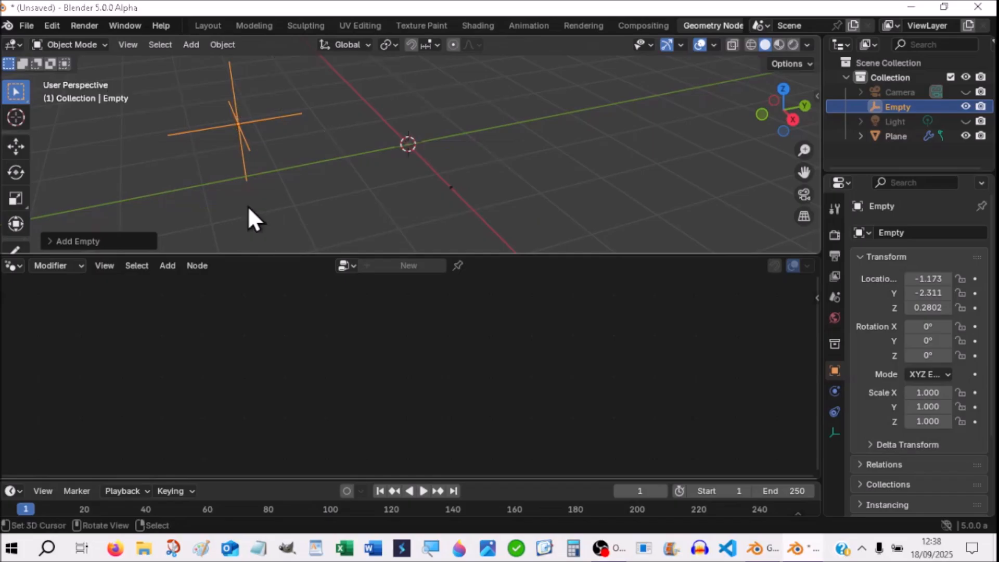
key(shift+s)
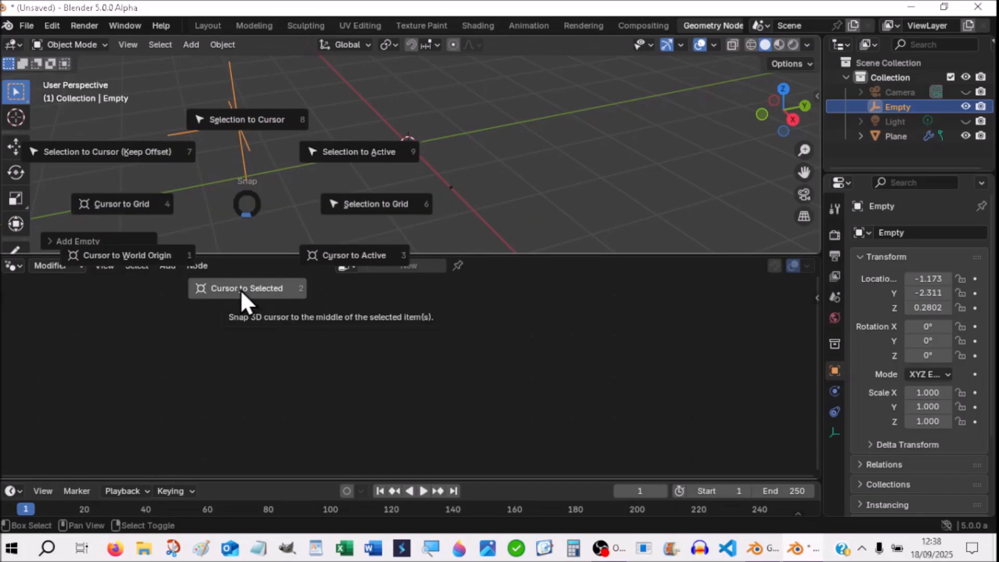
click(260, 118)
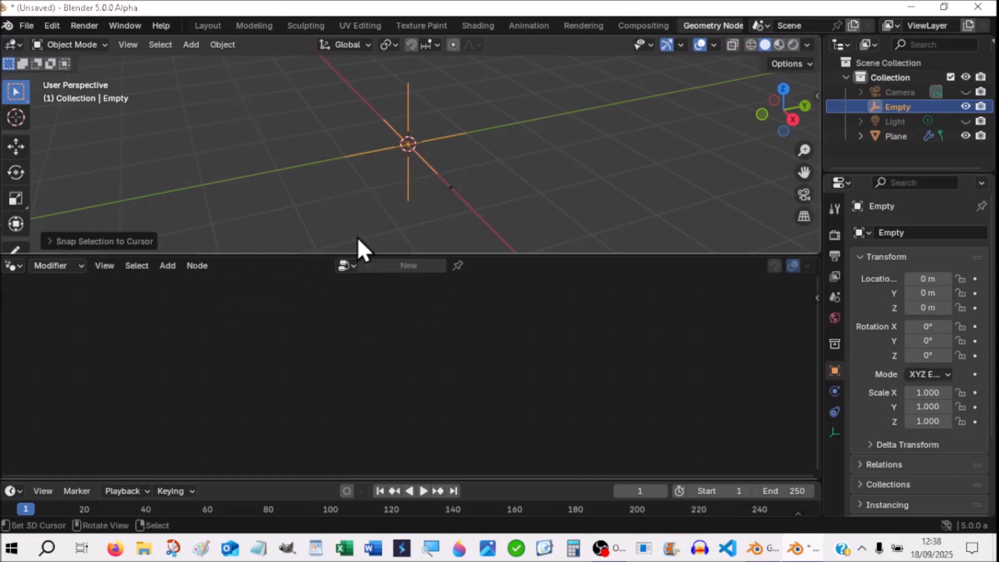
Step: Parent the empty to the plane using the Vertex parent option
right_click(429, 134)
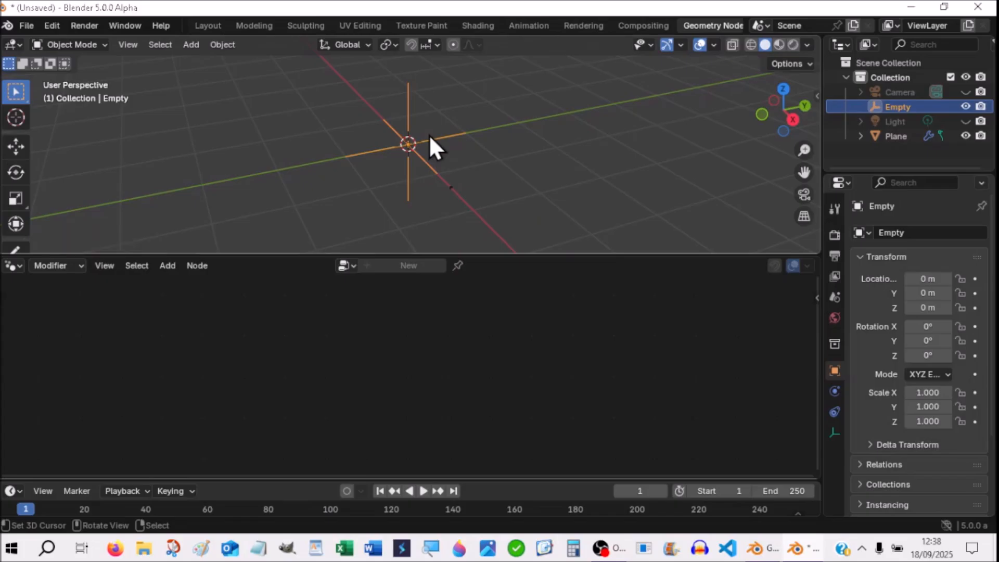
key(shift)
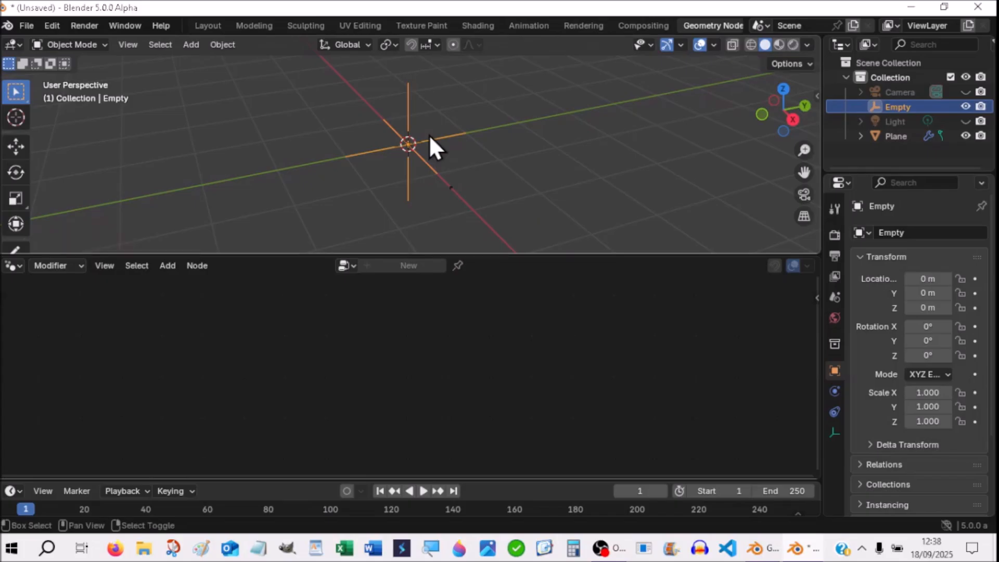
shift+click(451, 186)
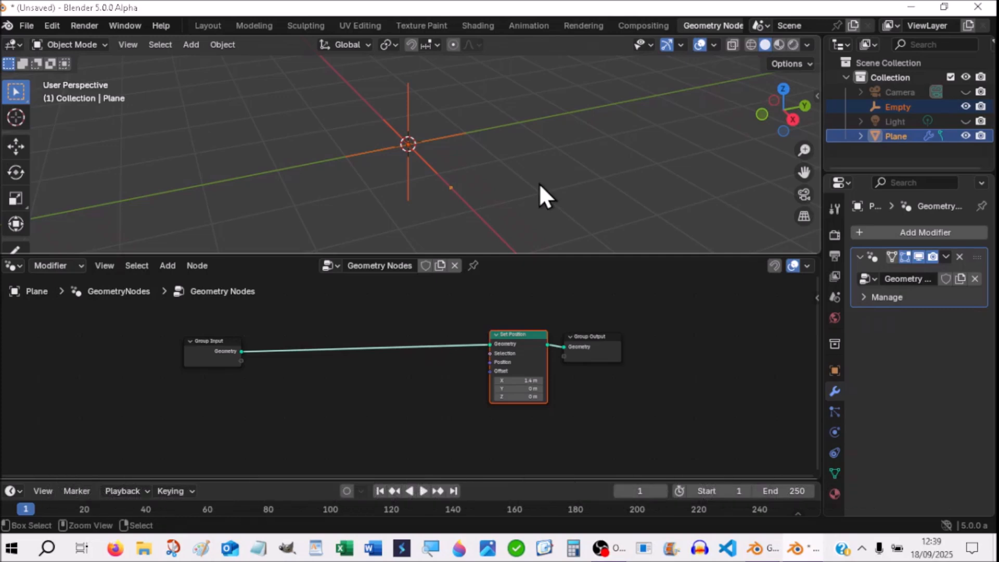
key(ctrl+p)
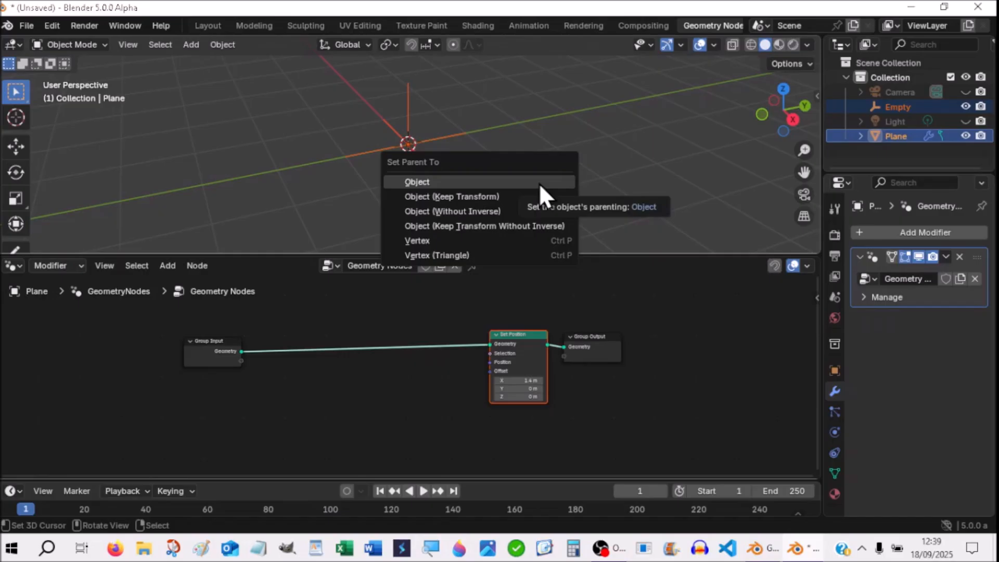
click(484, 239)
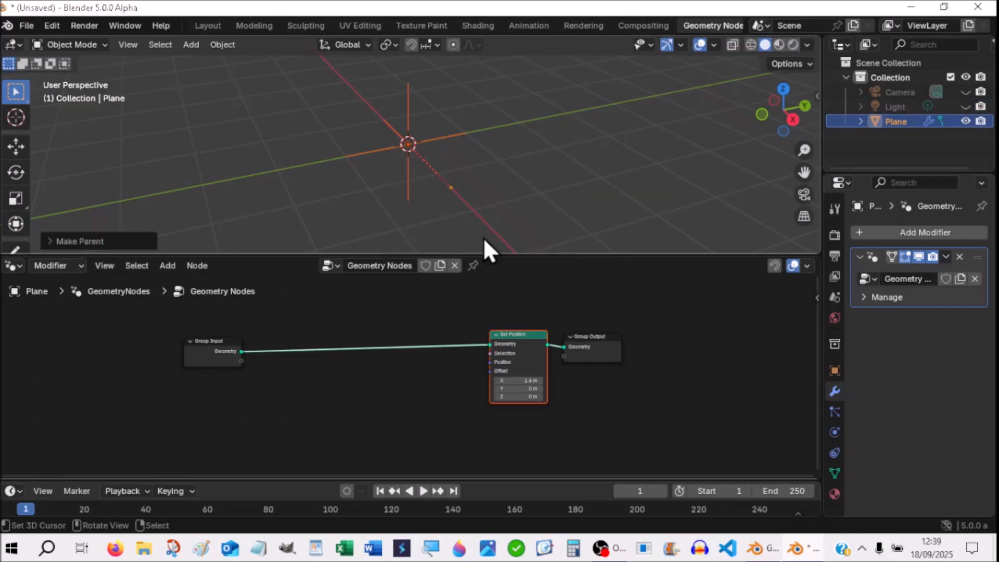
Step: Test the vertex parenting by raising the Set Position Y offset to about 0.9 m, and reset it to 0
drag(548, 344, 565, 347)
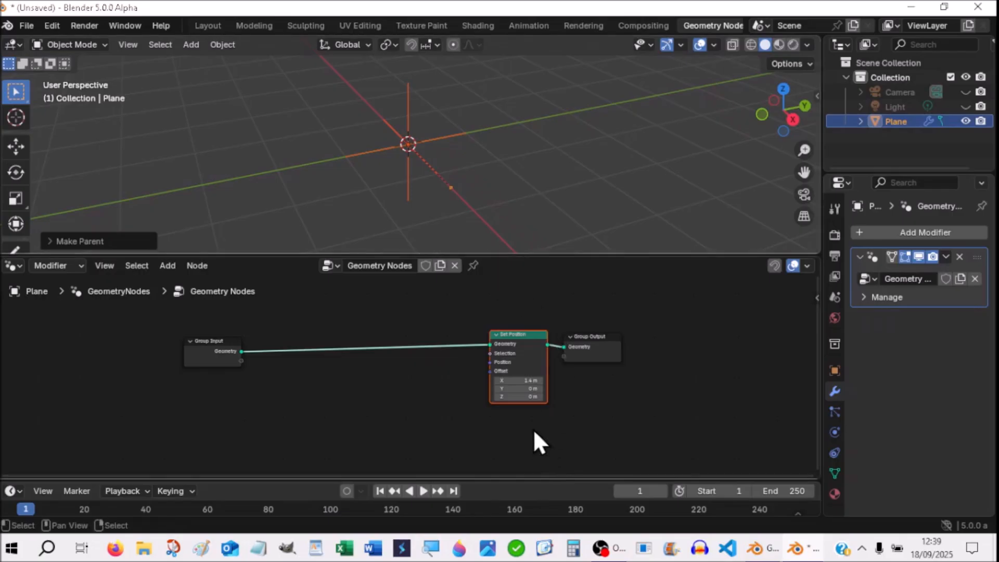
mouse_move(515, 388)
mouse_down()
mouse_move(559, 388)
mouse_move(498, 388)
mouse_move(528, 389)
mouse_move(516, 388)
mouse_up()
click(515, 389)
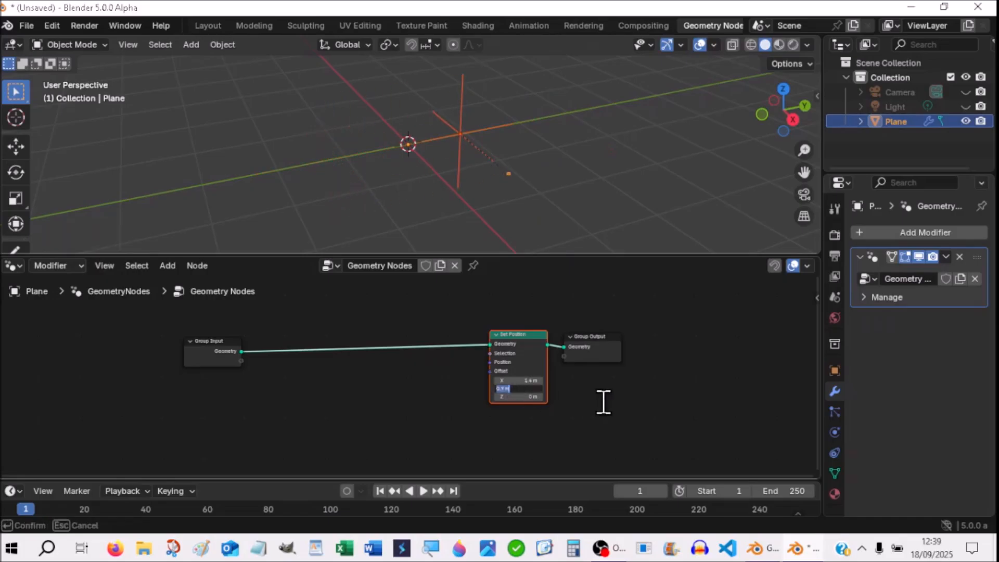
key(BackSpace)
text(0)
key(Return)
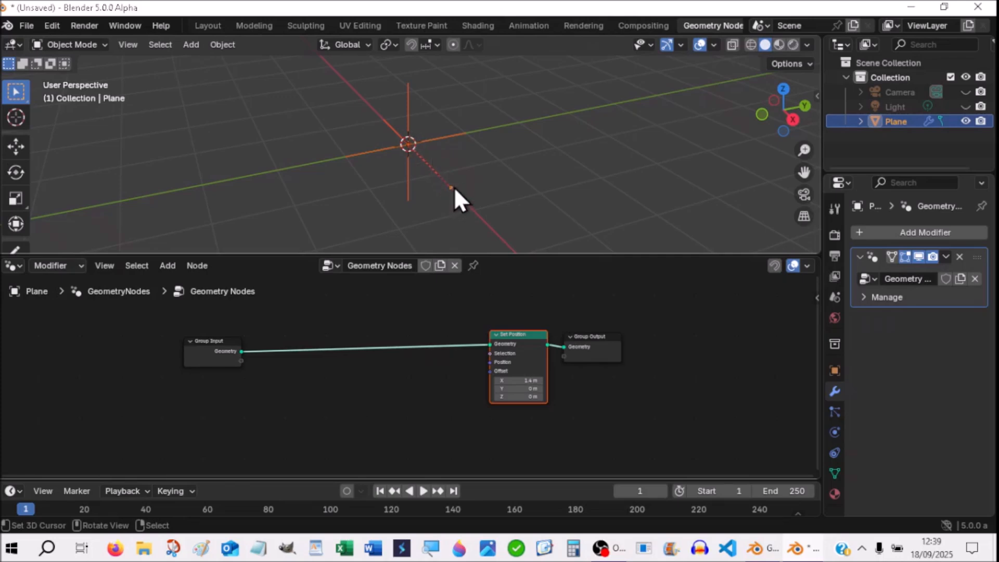
Step: Clear the origin of the empty parented to the plane's vertex
click(407, 191)
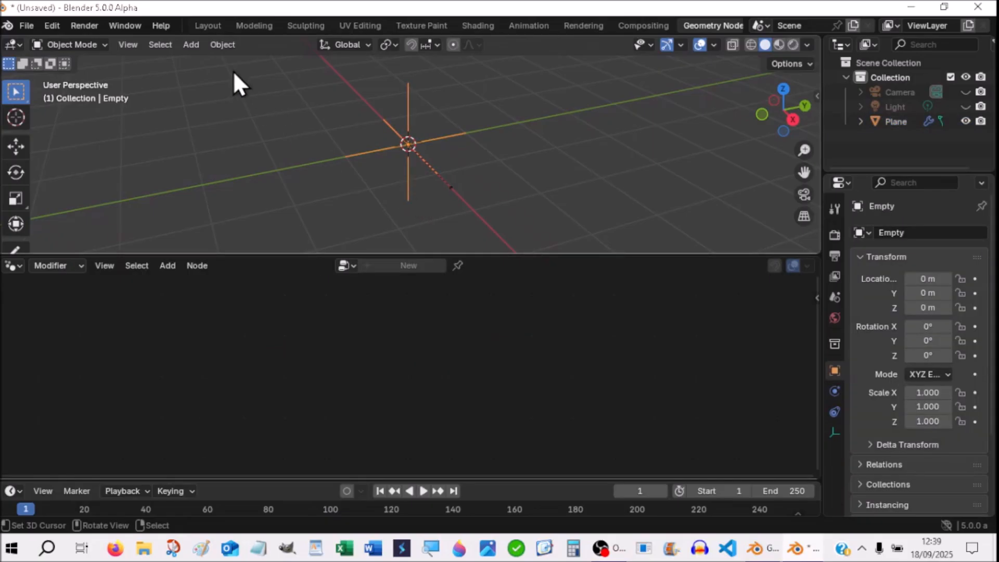
click(217, 44)
mouse_move(250, 108)
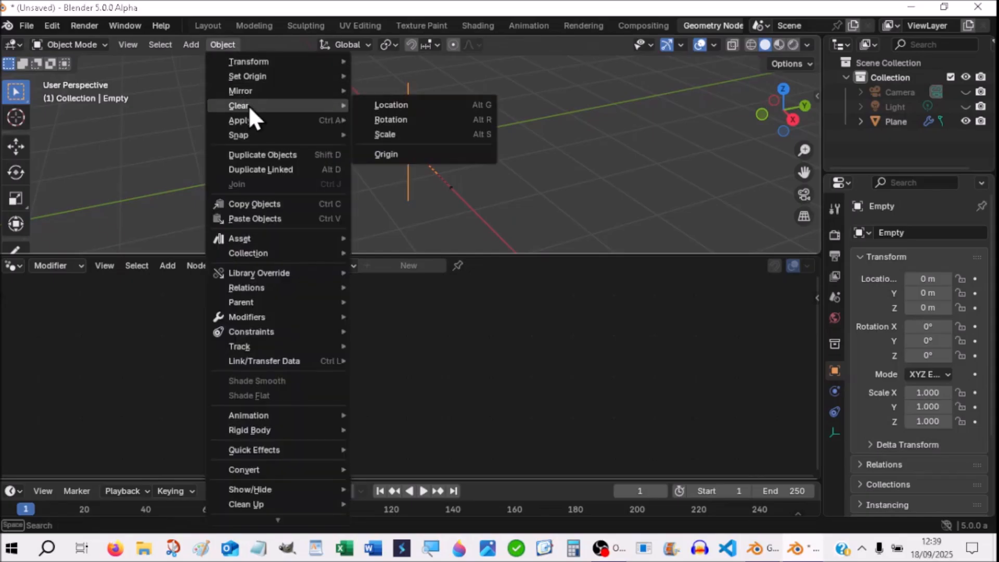
click(391, 152)
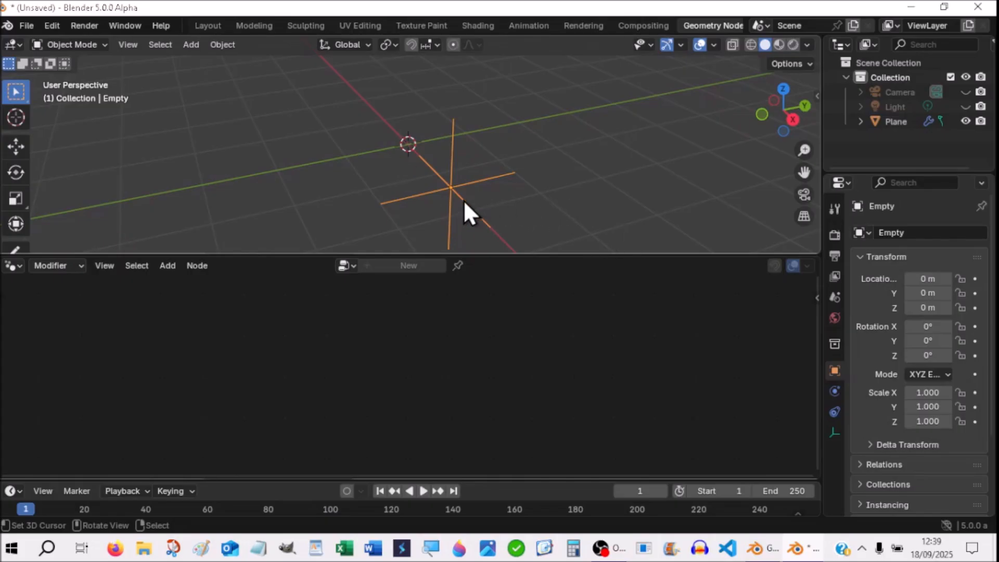
Step: Lower the plane's Set Position X offset to 0.7 m and select the empty
click(891, 122)
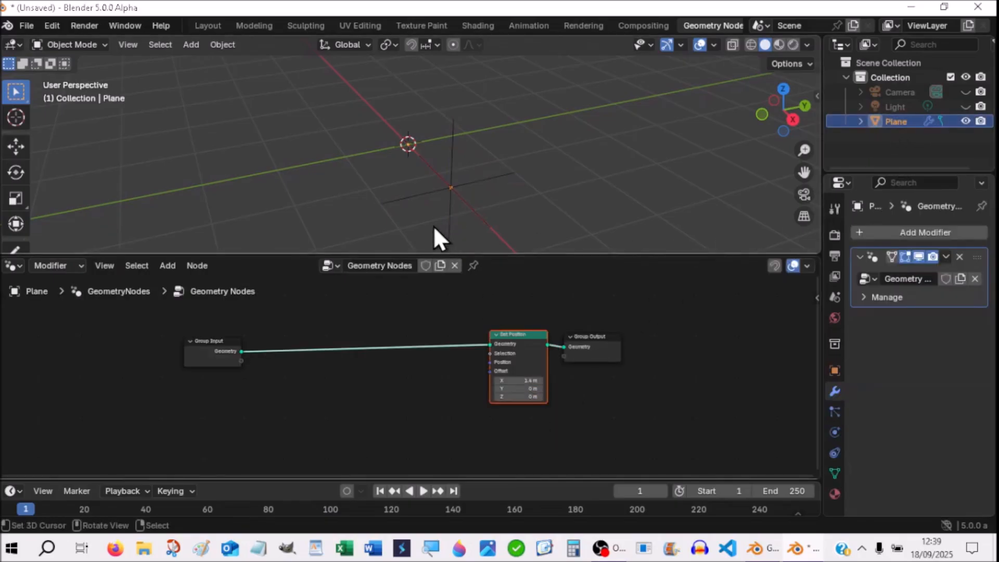
drag(523, 377, 572, 376)
click(458, 160)
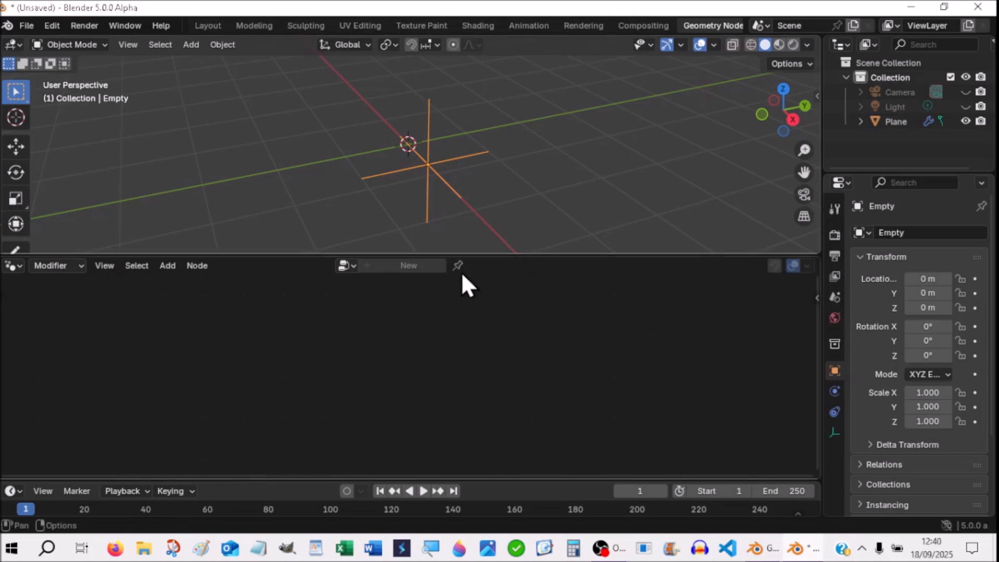
Step: Pin the plane's node tree in the node editor and select the empty again
click(896, 119)
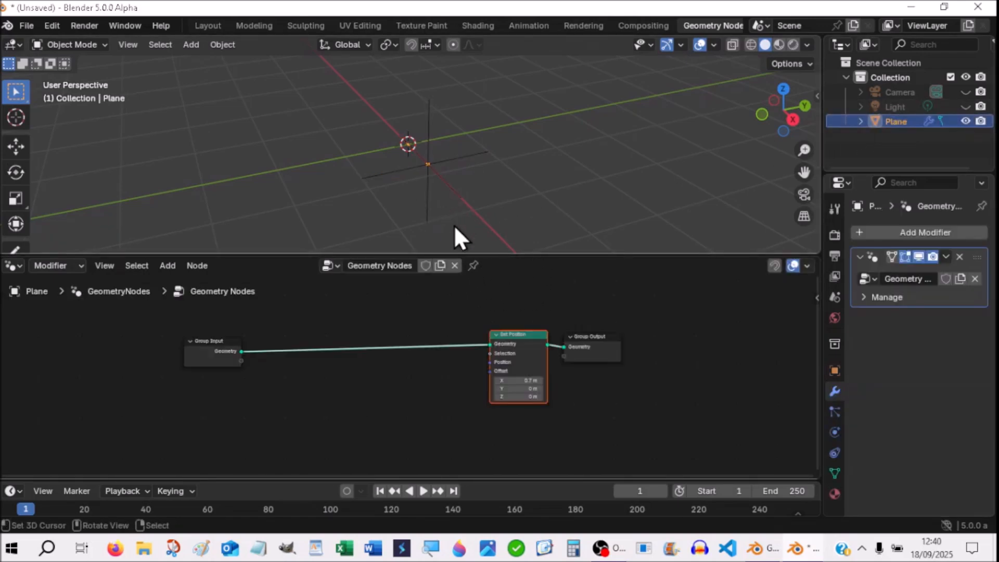
click(473, 265)
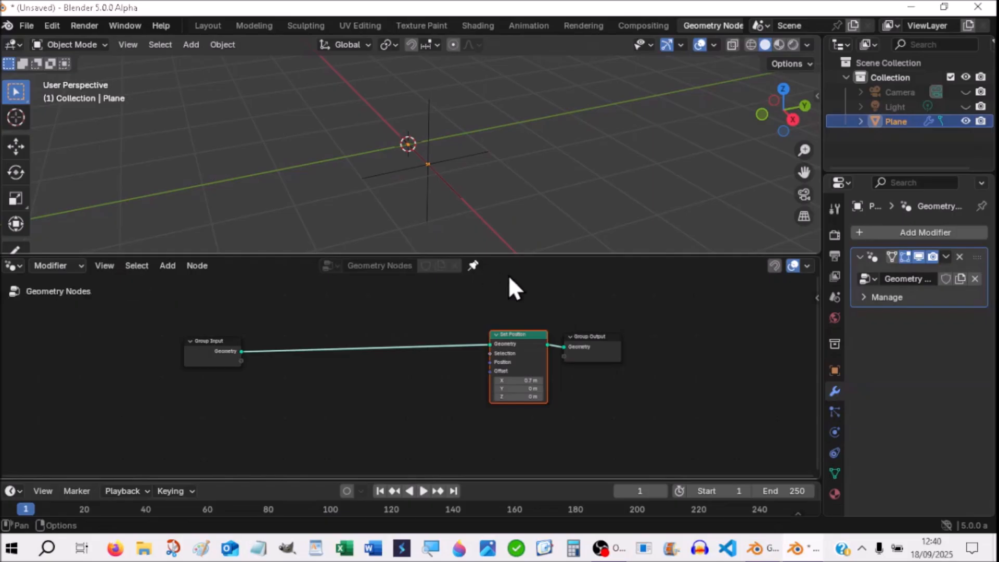
click(450, 183)
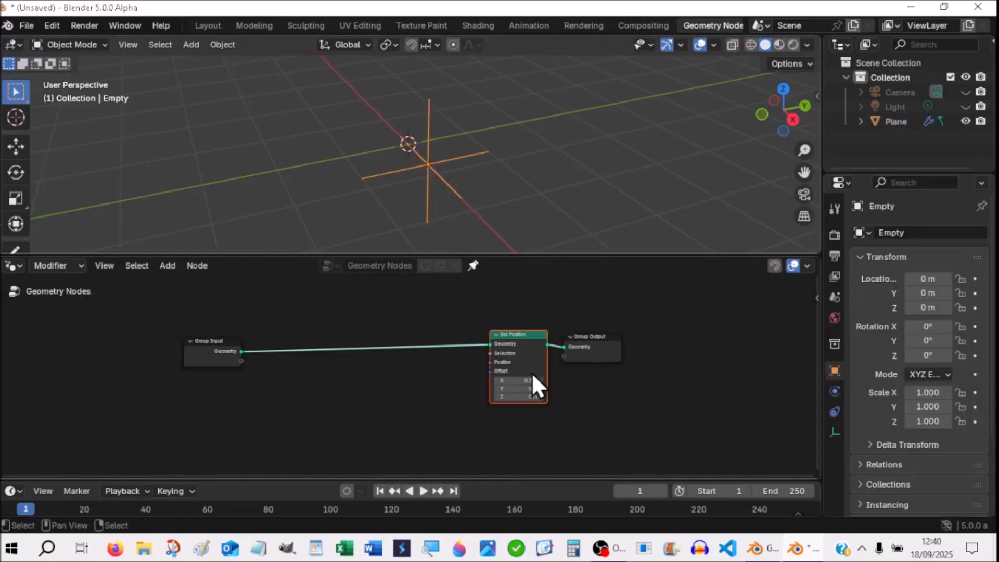
Step: Reset the Set Position node's X offset to 0 and raise it to 2.4 m
mouse_move(517, 381)
mouse_down()
mouse_move(572, 381)
mouse_move(462, 380)
mouse_move(517, 381)
mouse_up()
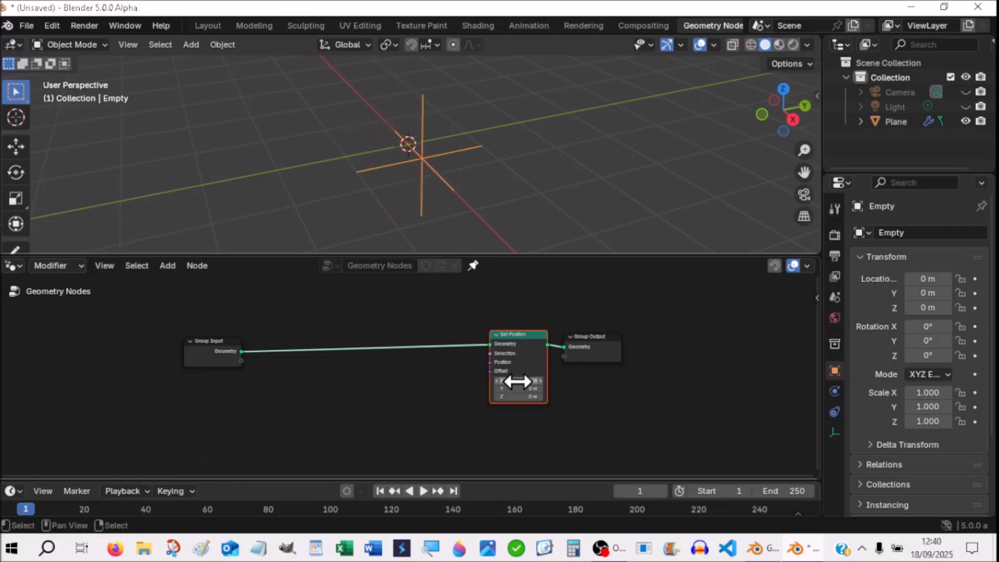
click(523, 380)
text(0)
key(Return)
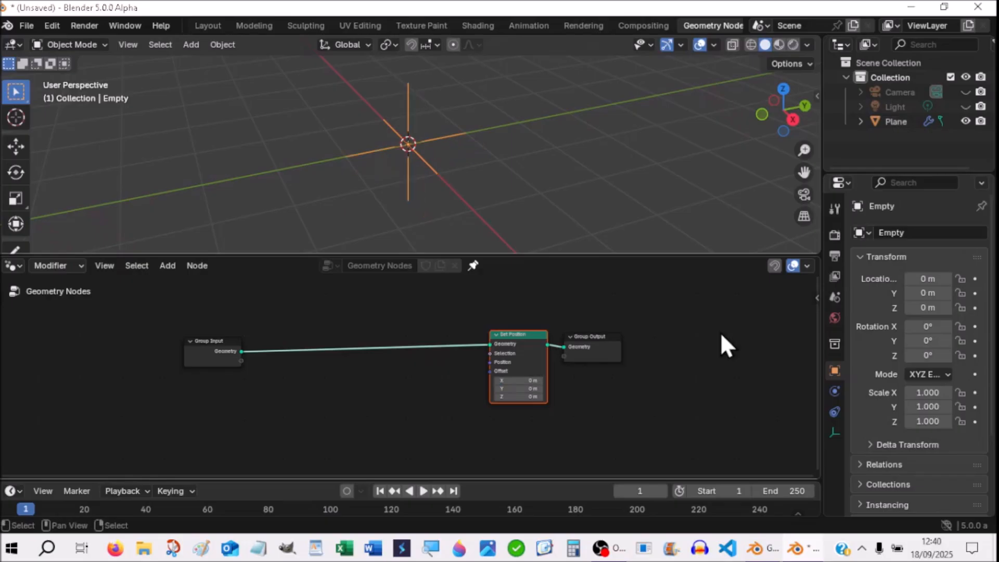
drag(520, 381, 557, 381)
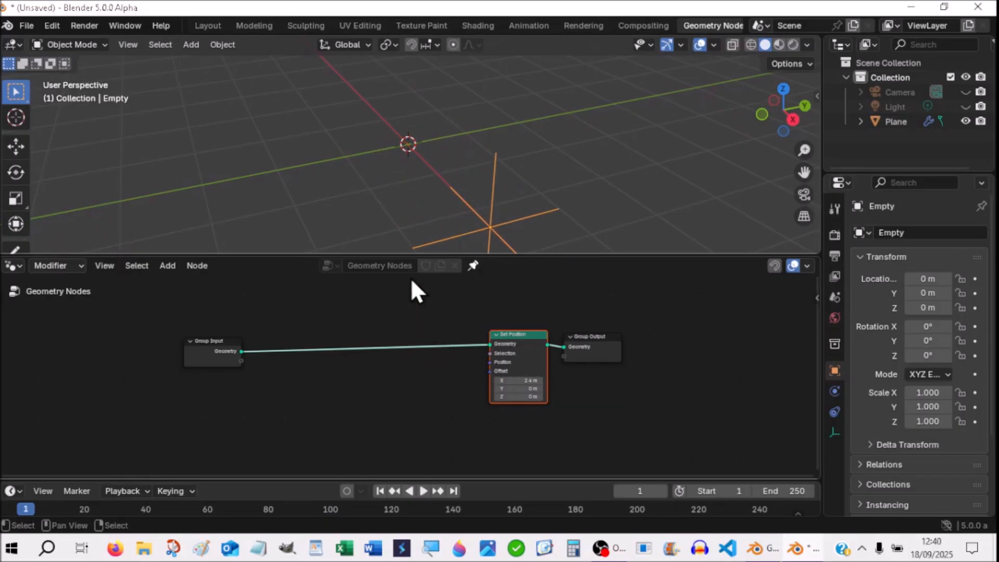
Step: Add an armature with a single bone at the world origin
click(806, 108)
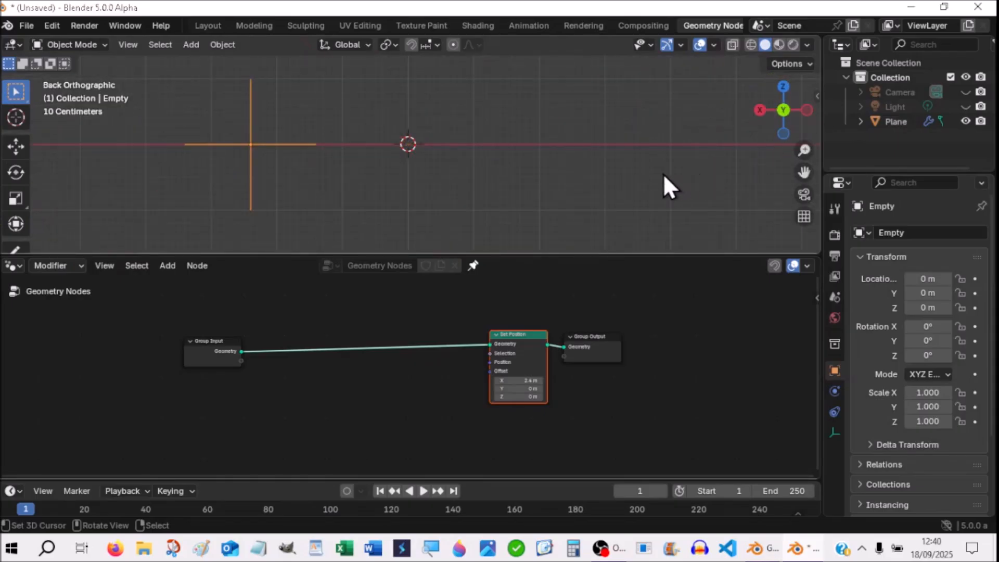
shift+middle_drag(589, 196, 589, 245)
scroll(456, 215, up, 1)
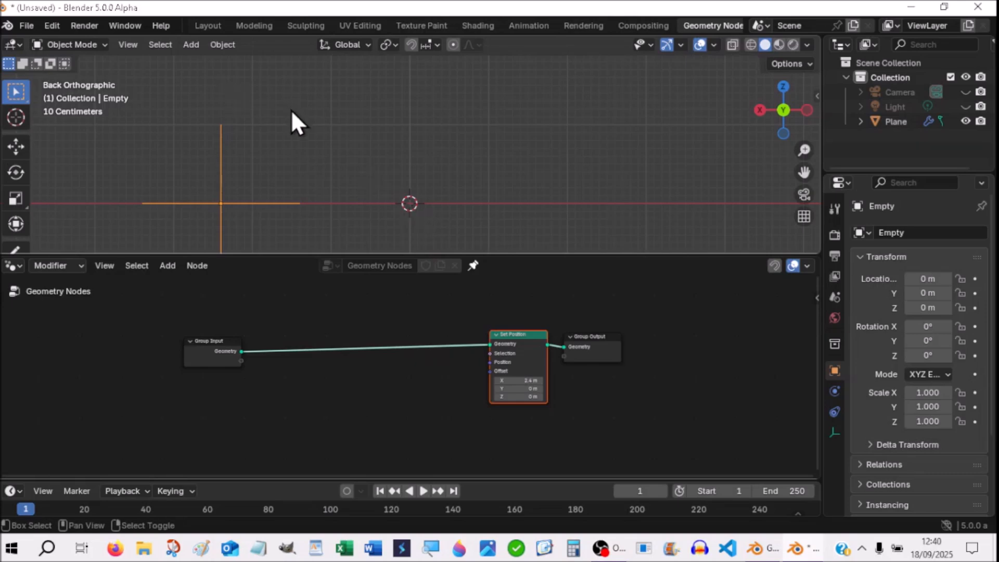
key(shift+a)
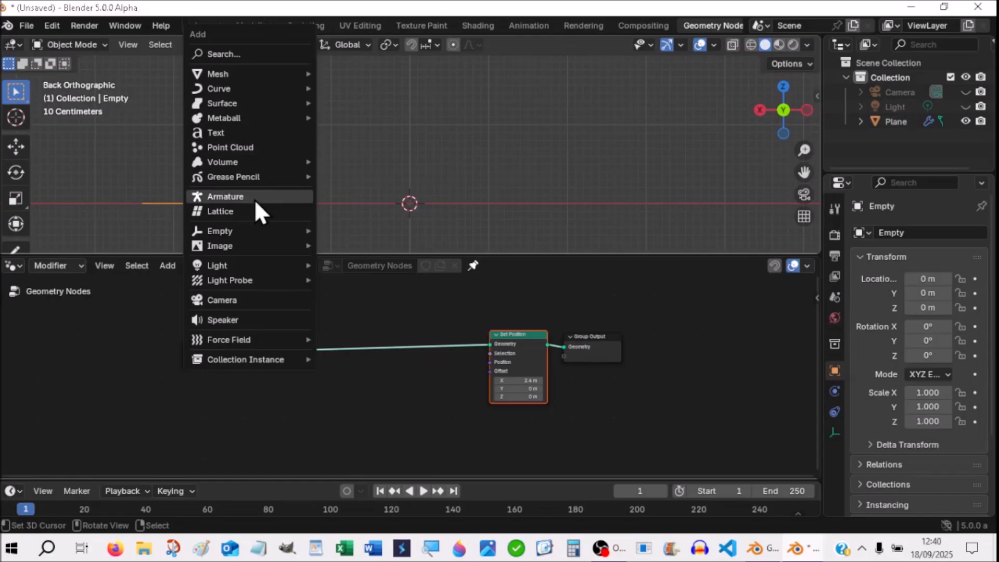
click(253, 198)
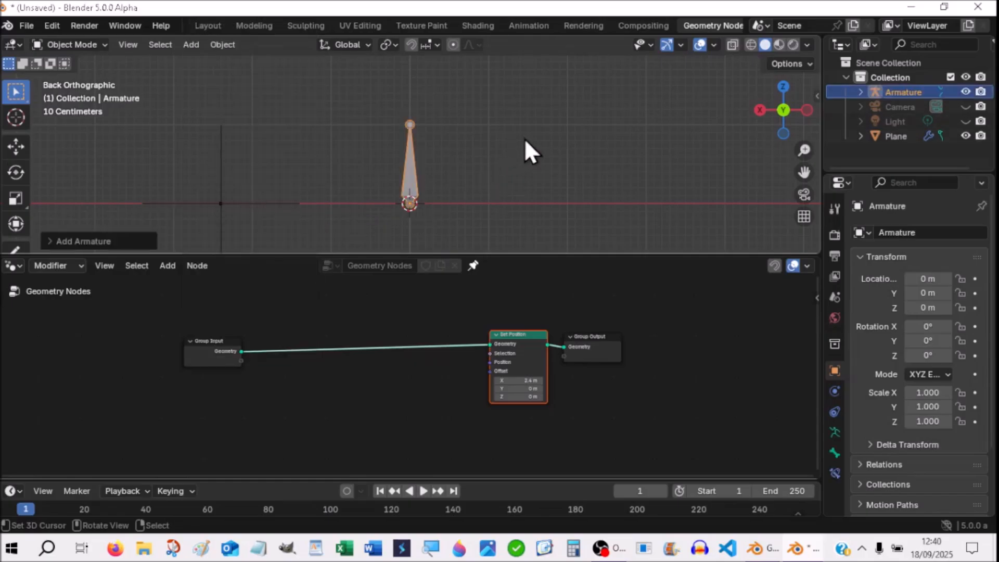
Step: Extrude two more bones straight up in a chain from the armature bone's tip, making the last one about 0.63 m long
shift+middle_drag(538, 120, 542, 166)
key(Tab)
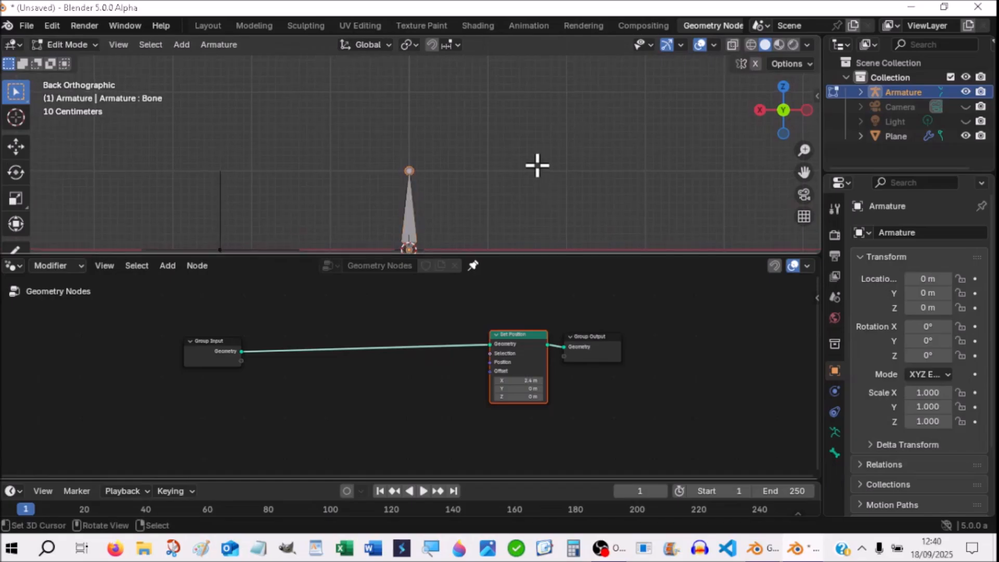
click(410, 171)
key(e)
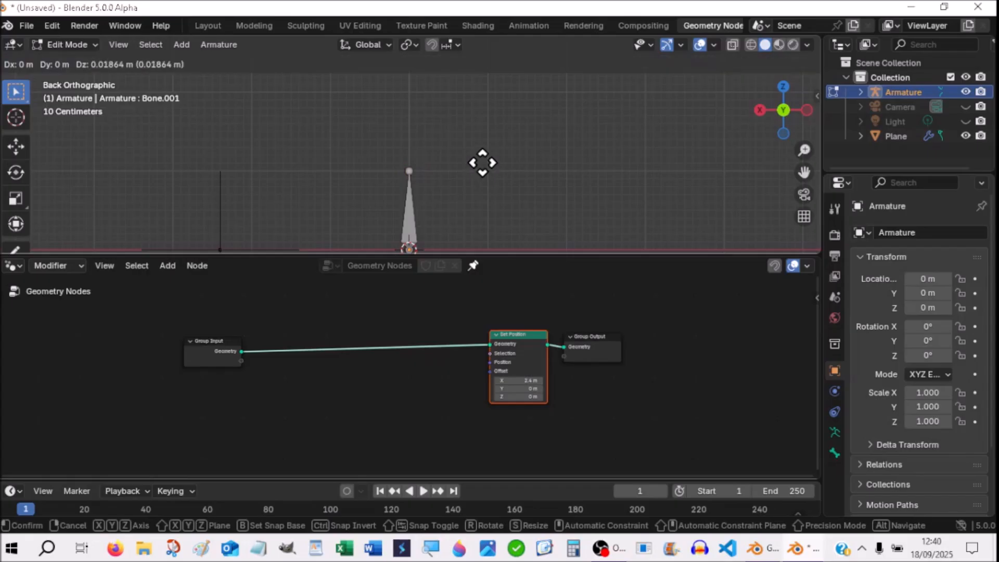
click(483, 106)
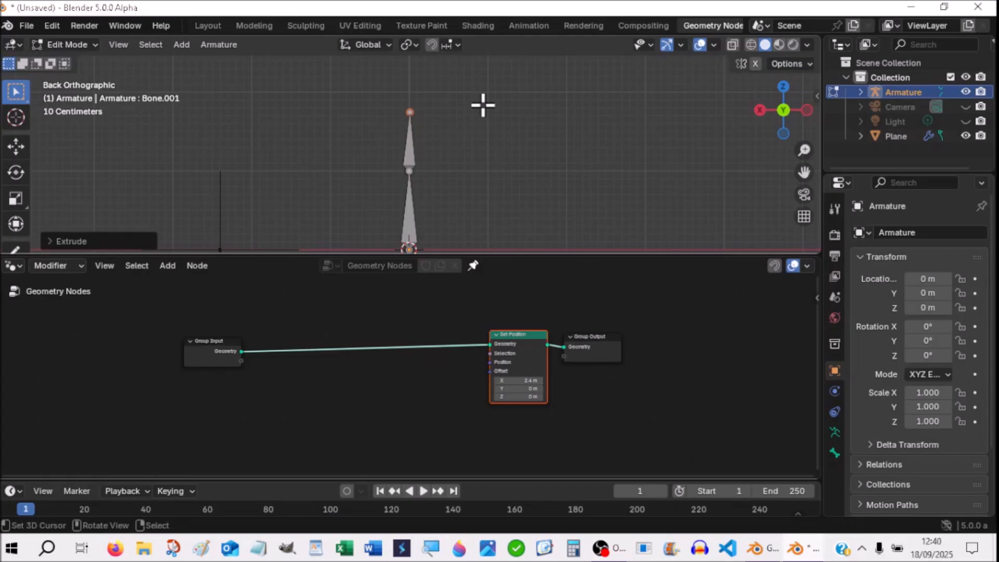
key(e)
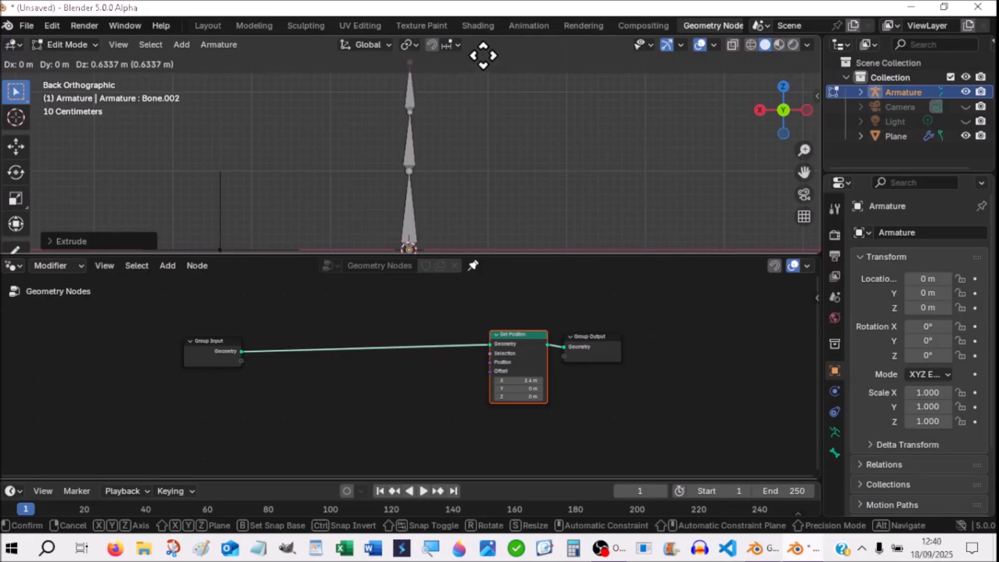
click(483, 55)
scroll(493, 134, down, 3)
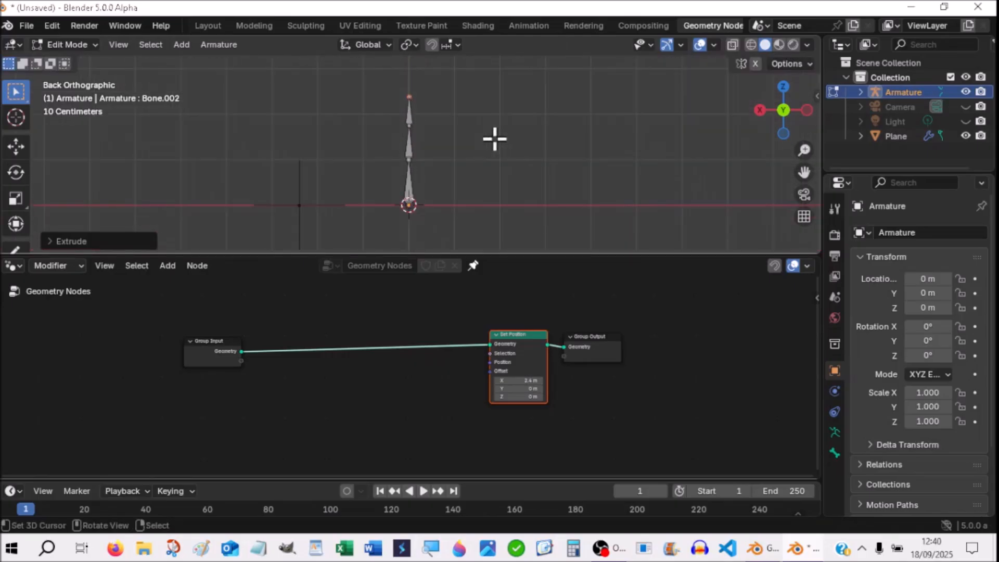
shift+middle_drag(495, 138, 495, 164)
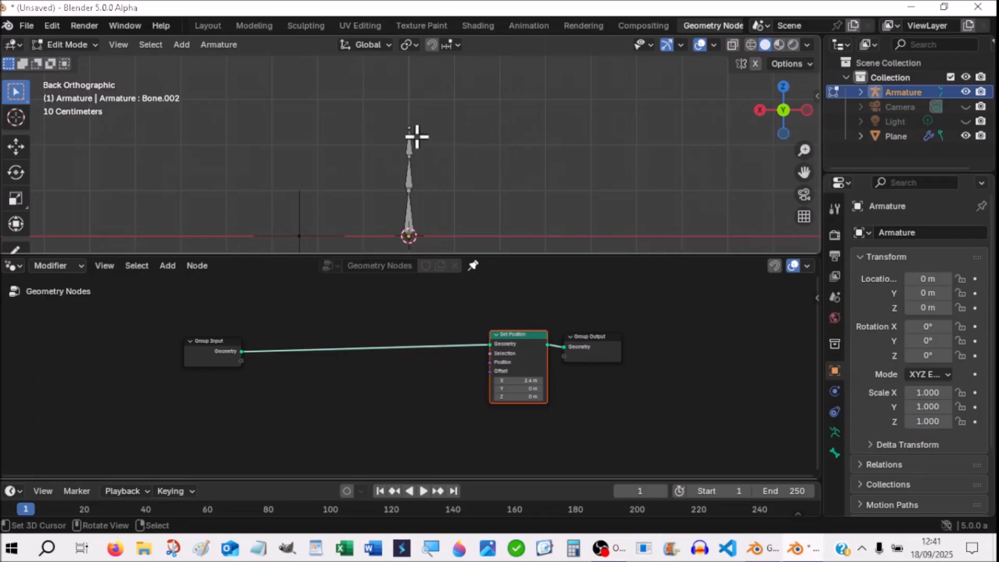
Step: Snap the 3D cursor to the tip of the bone chain and add a separate new bone there
click(409, 132)
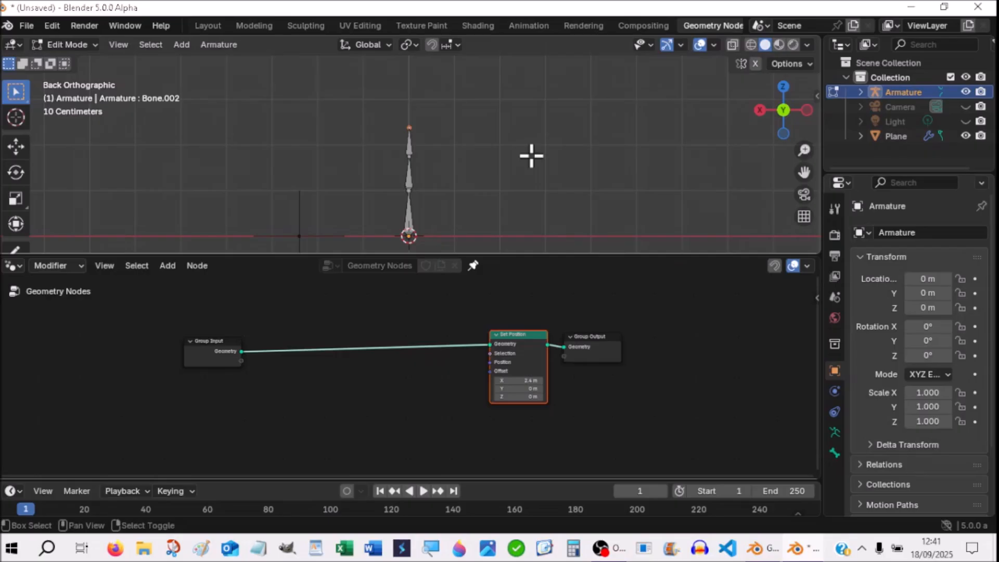
key(shift+s)
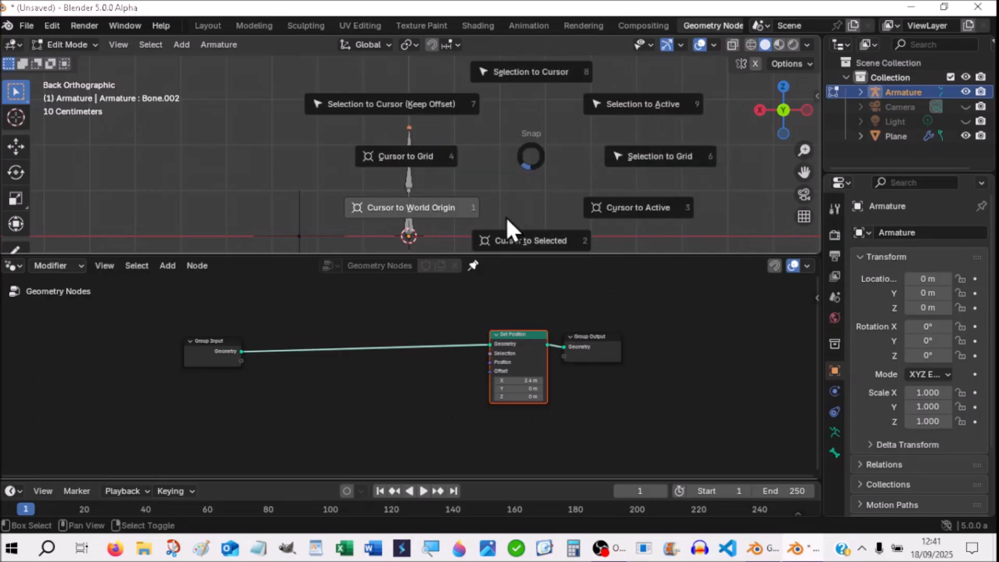
click(515, 239)
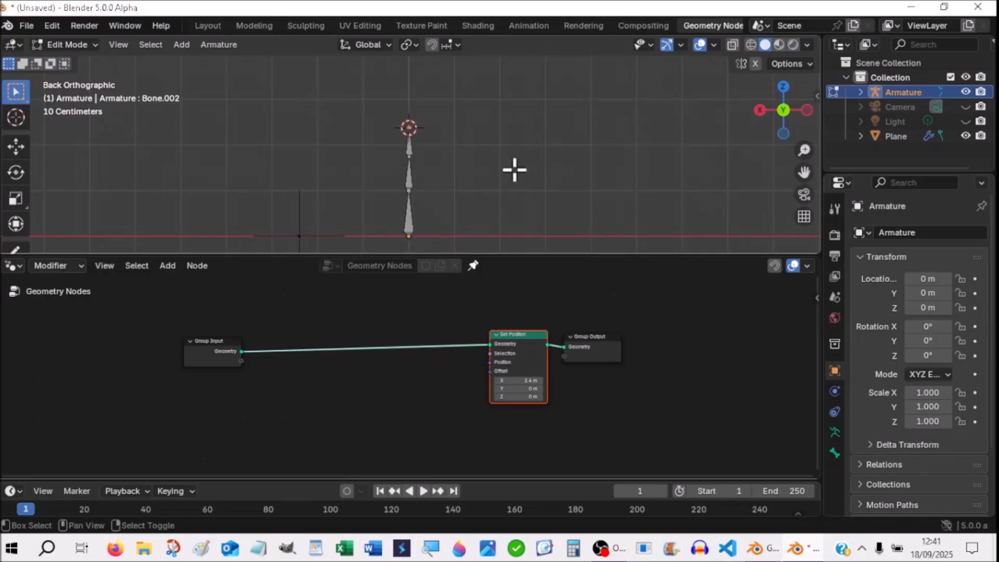
key(shift+a)
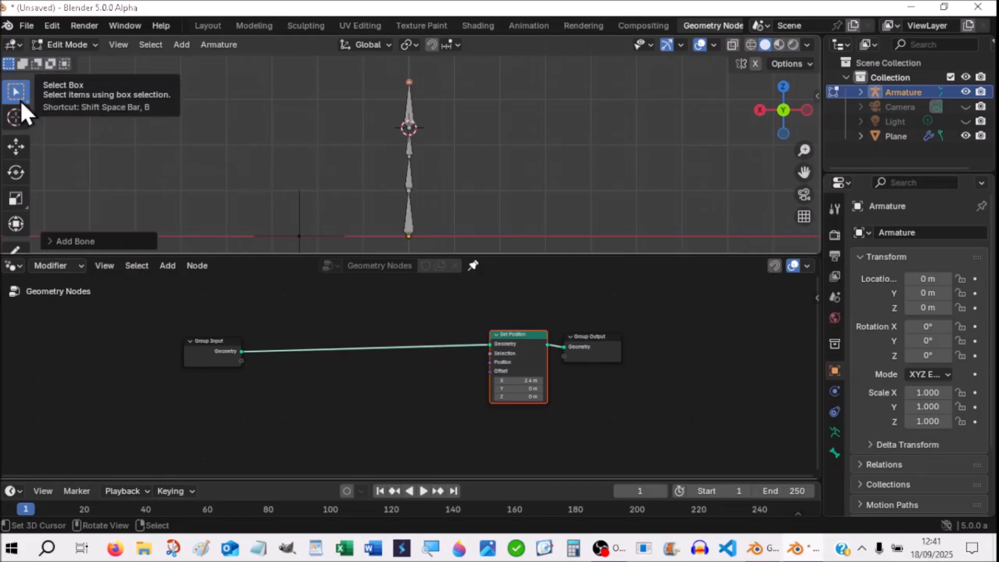
Step: Nudge the separate bone at the top of the chain slightly sideways along the X axis
click(410, 113)
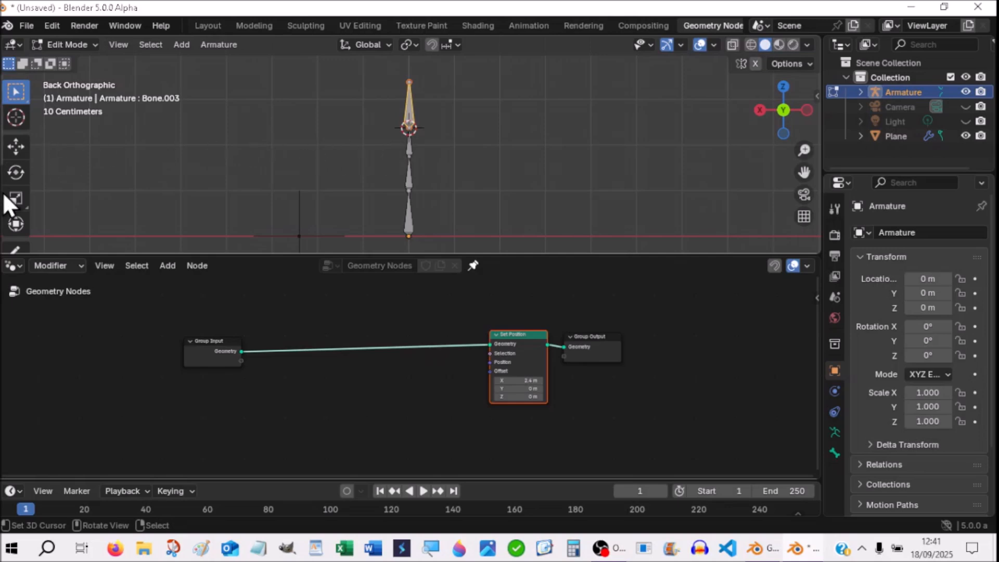
click(16, 148)
mouse_move(372, 116)
mouse_down()
mouse_move(437, 120)
mouse_move(374, 121)
mouse_up()
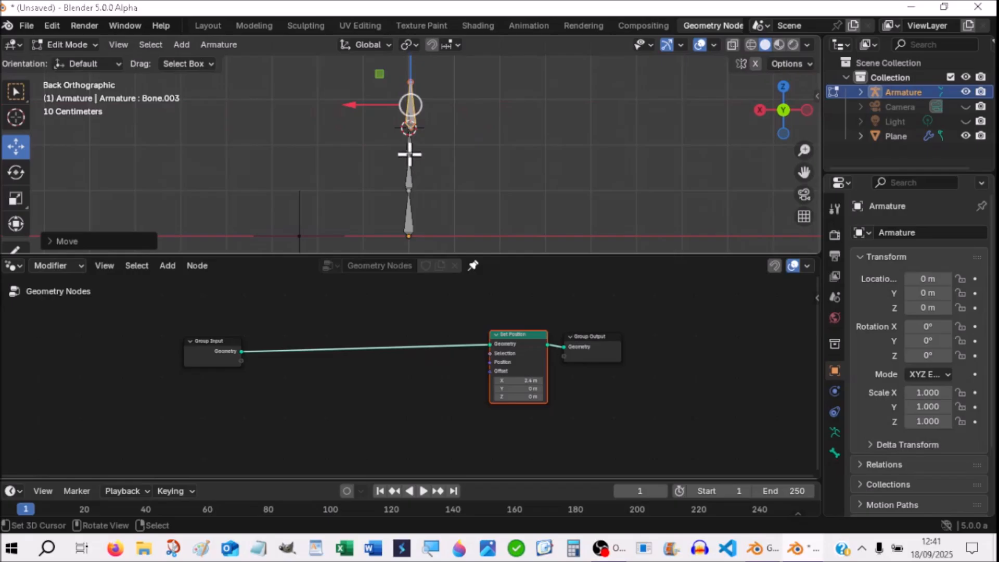
Step: Try to shift the joint between the chain's second and third bones along the X axis, and undo it
click(410, 156)
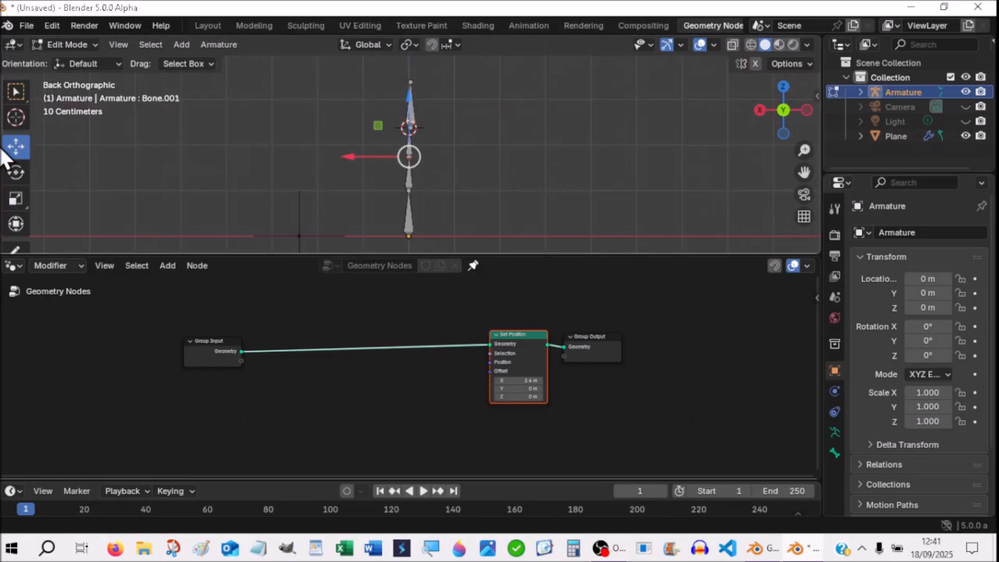
mouse_move(374, 157)
mouse_down()
mouse_move(360, 157)
mouse_move(388, 164)
mouse_up()
key(ctrl+z)
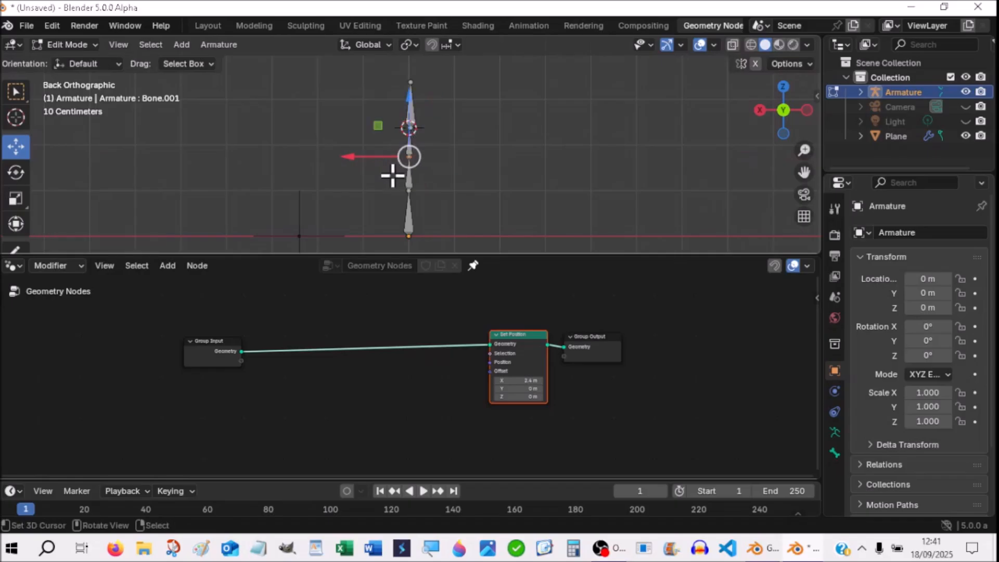
Step: Move the separate top bone up about 0.21 m along Z and return the armature to Object Mode
click(412, 107)
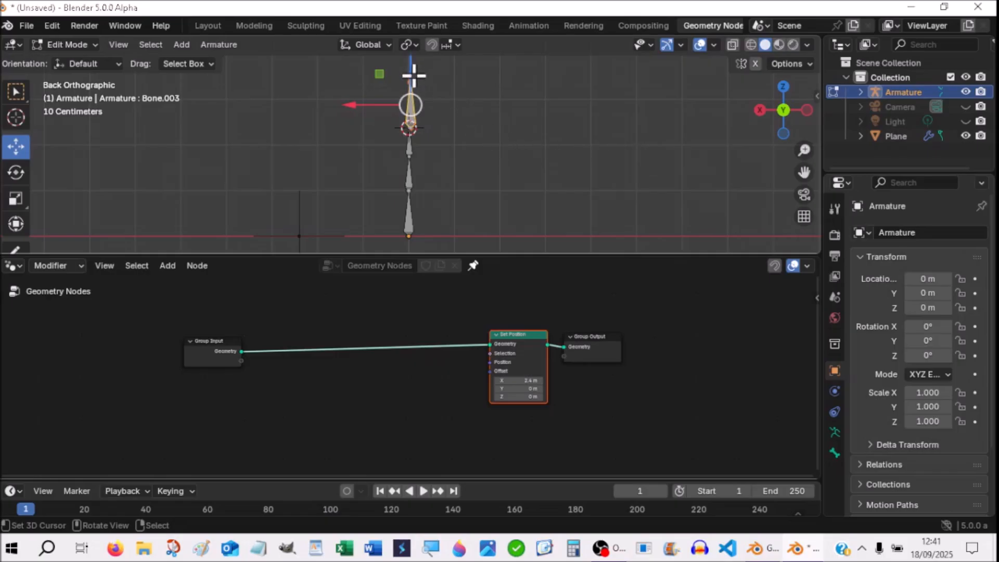
drag(412, 71, 411, 71)
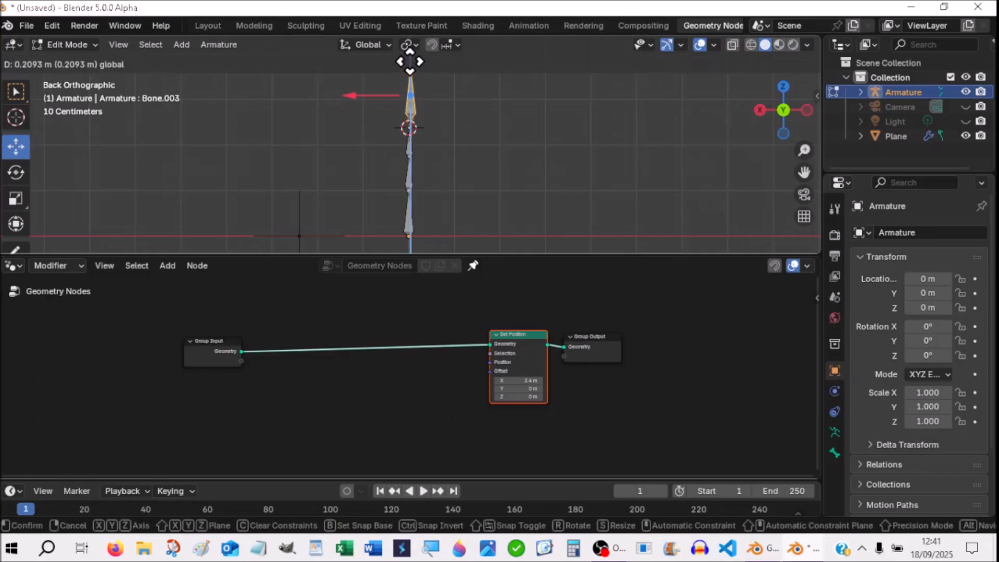
click(410, 62)
scroll(464, 118, down, 1)
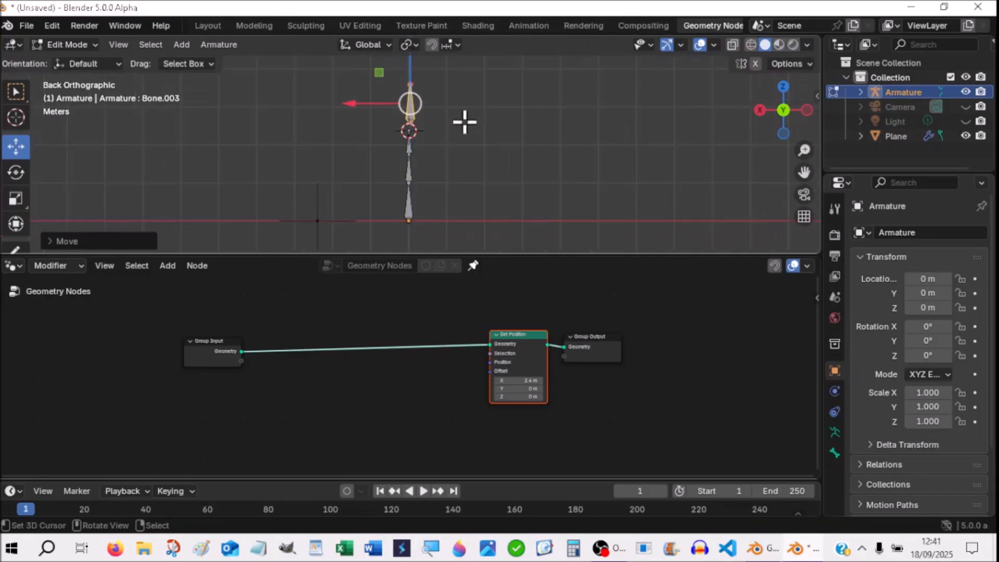
click(61, 44)
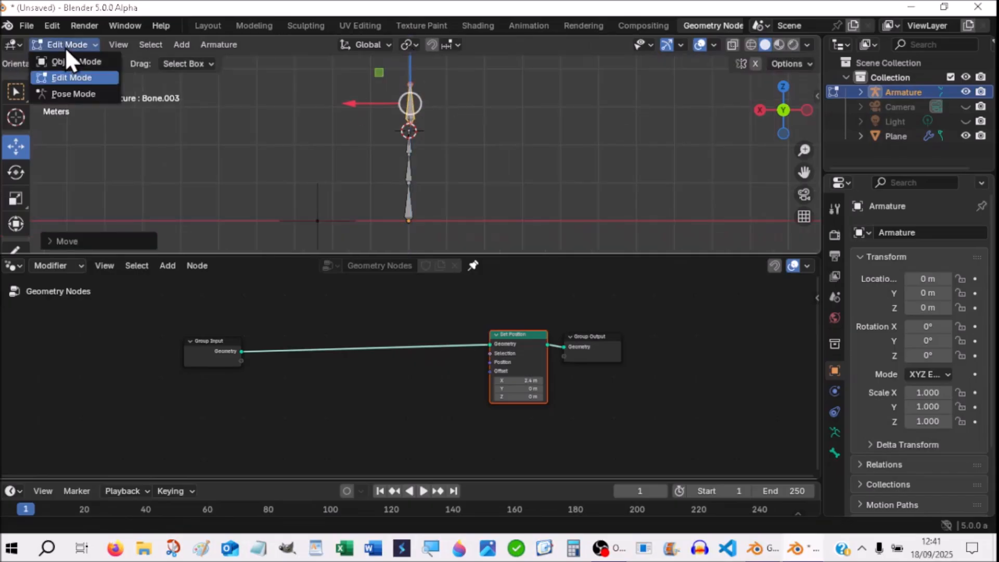
click(69, 61)
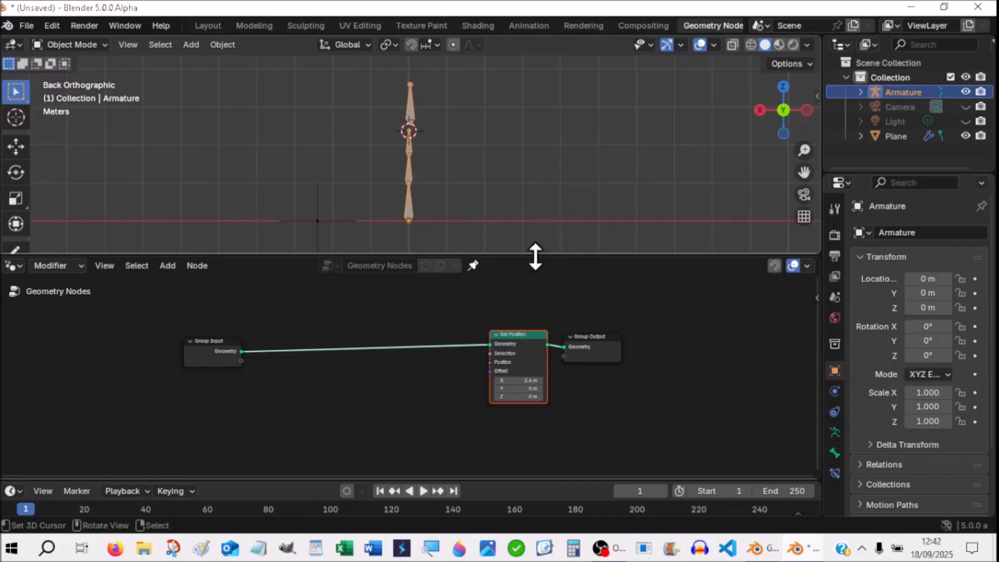
Step: In Pose Mode, add an IK constraint to the chain's last bone with the separate top bone as its target
drag(540, 254, 540, 281)
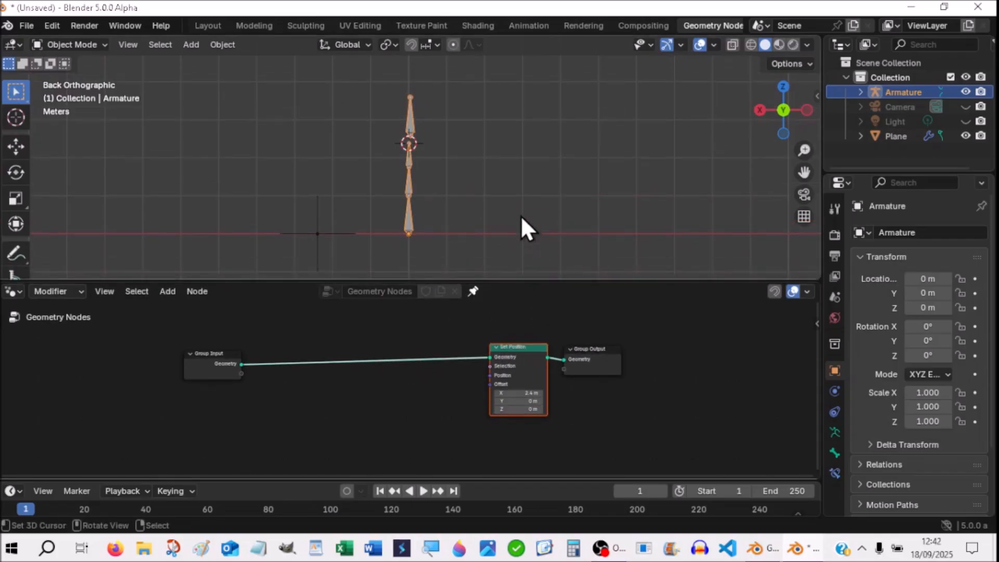
middle_drag(526, 200, 525, 206)
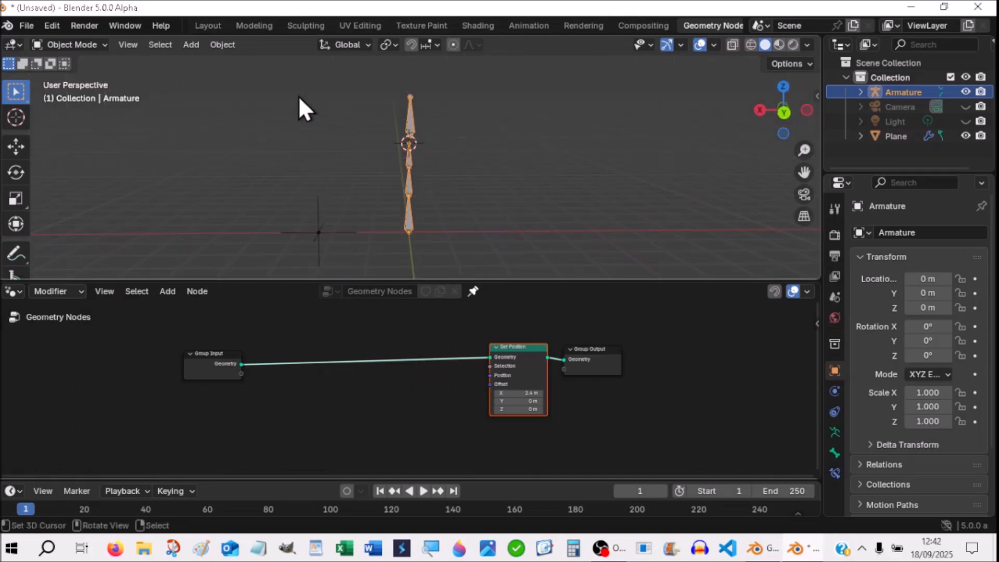
click(92, 45)
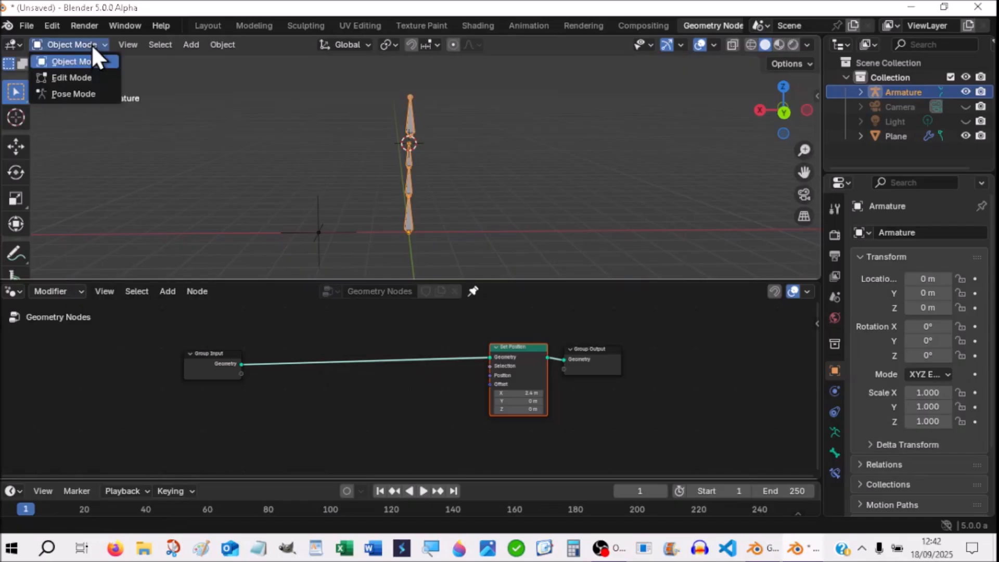
click(78, 95)
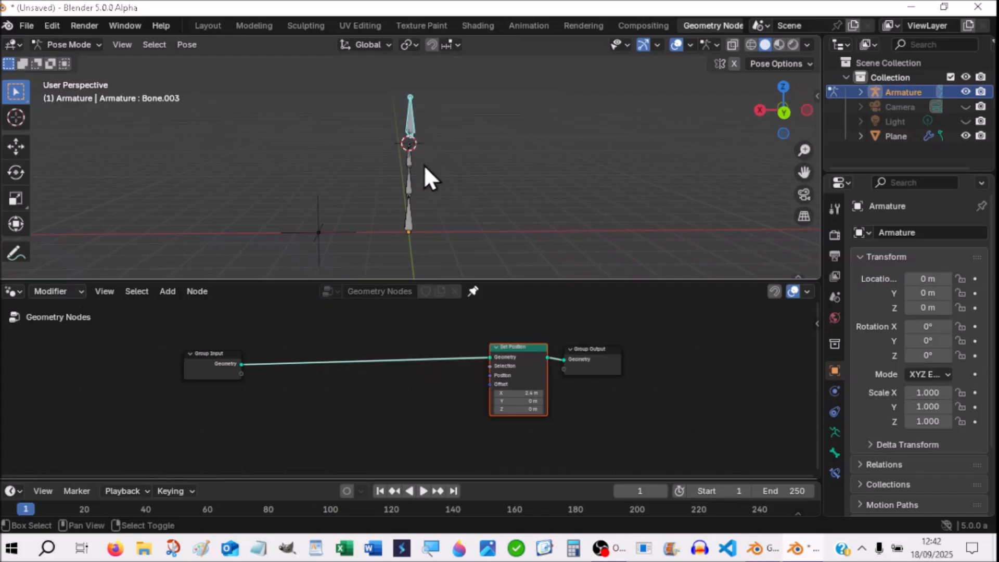
shift+click(408, 160)
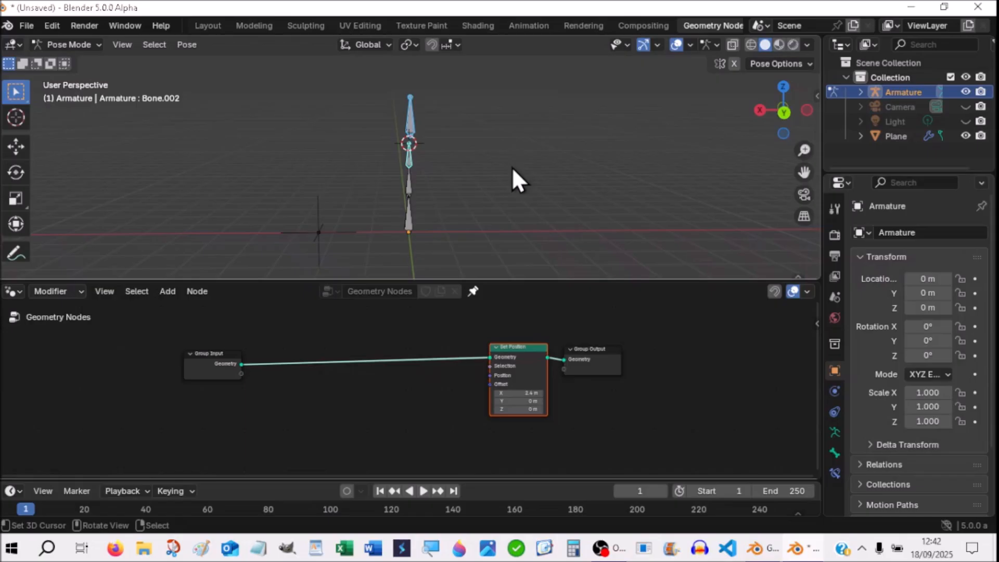
key(shift+i)
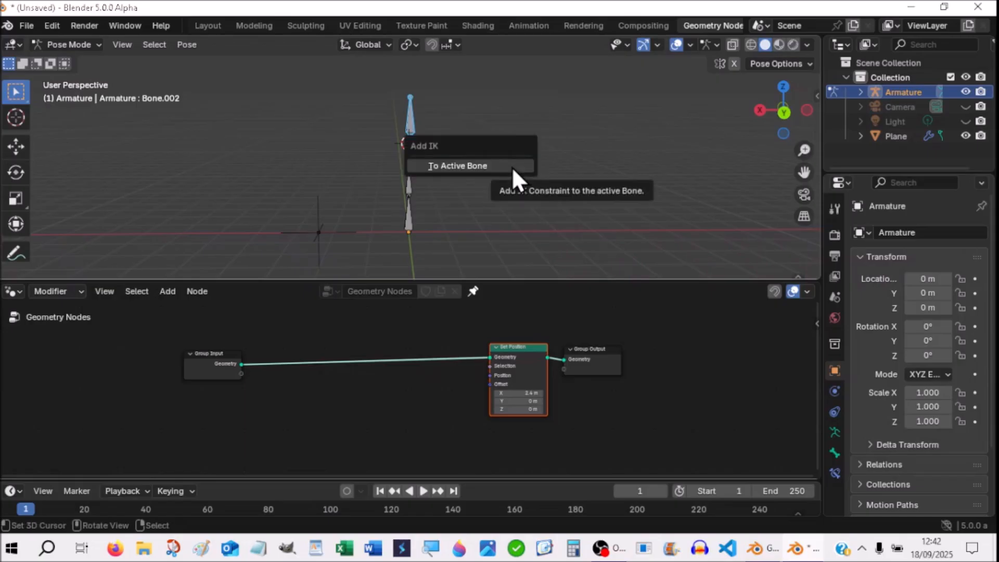
click(512, 167)
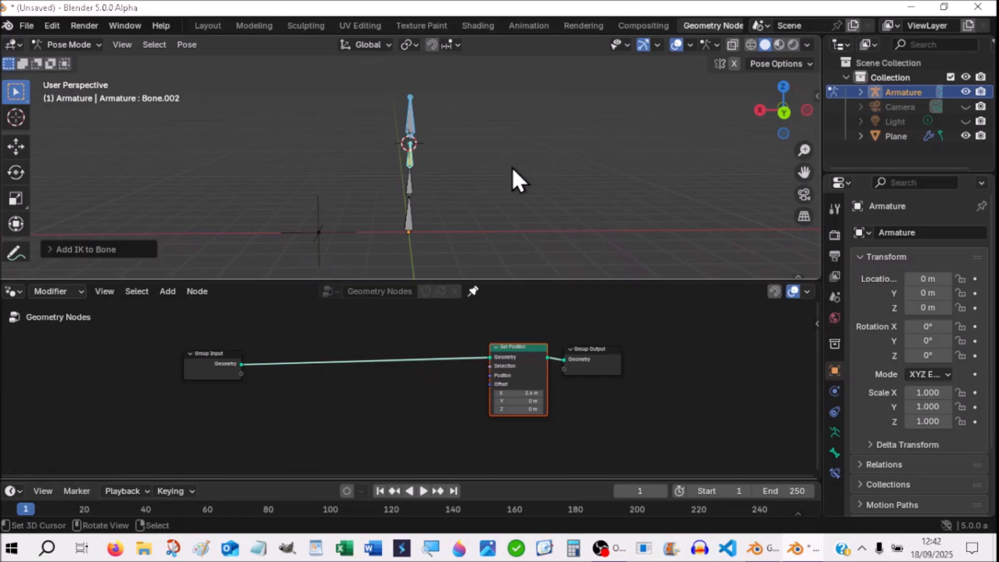
Step: Try moving the separate top bone to test the IK chain, and undo the move
click(412, 125)
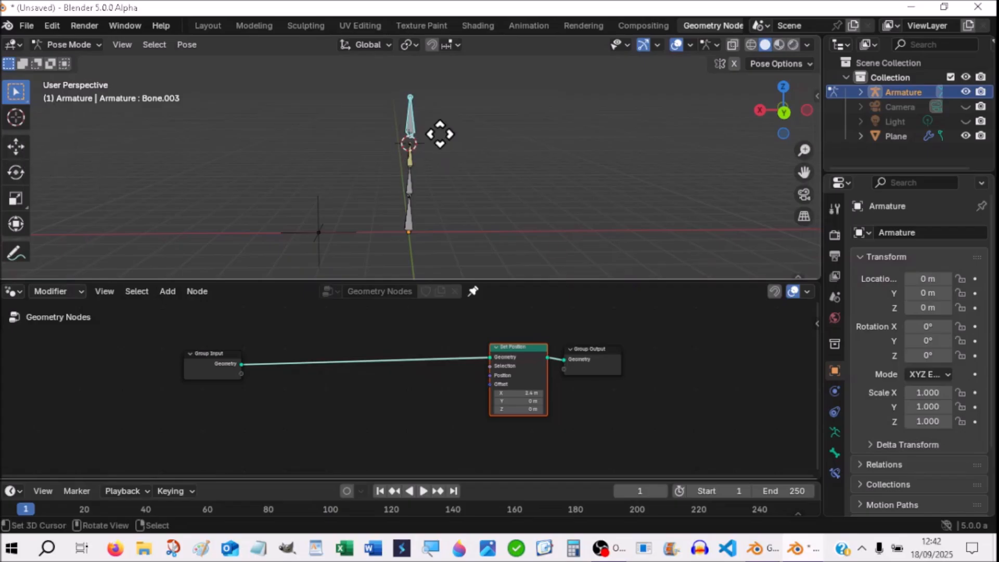
key(g)
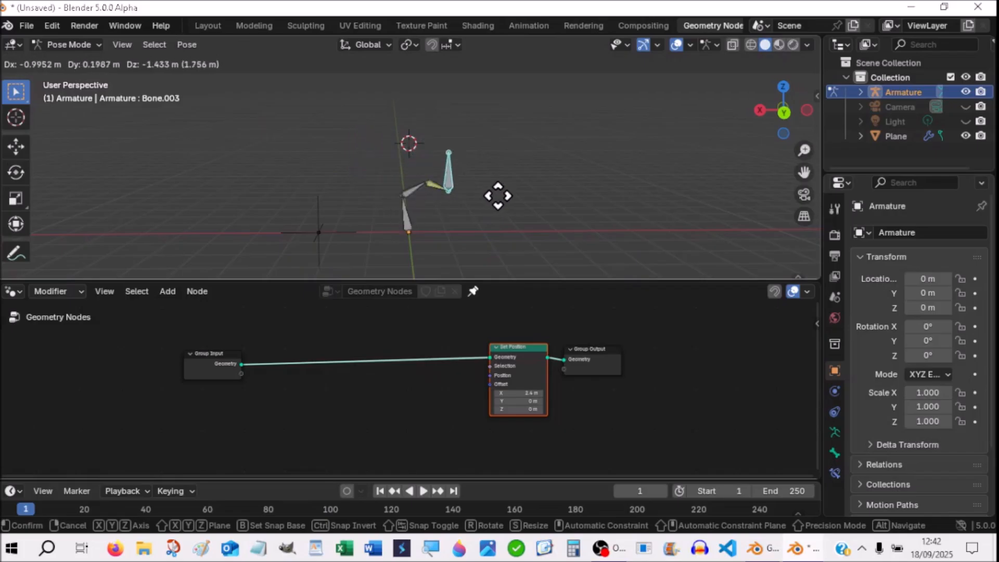
click(465, 155)
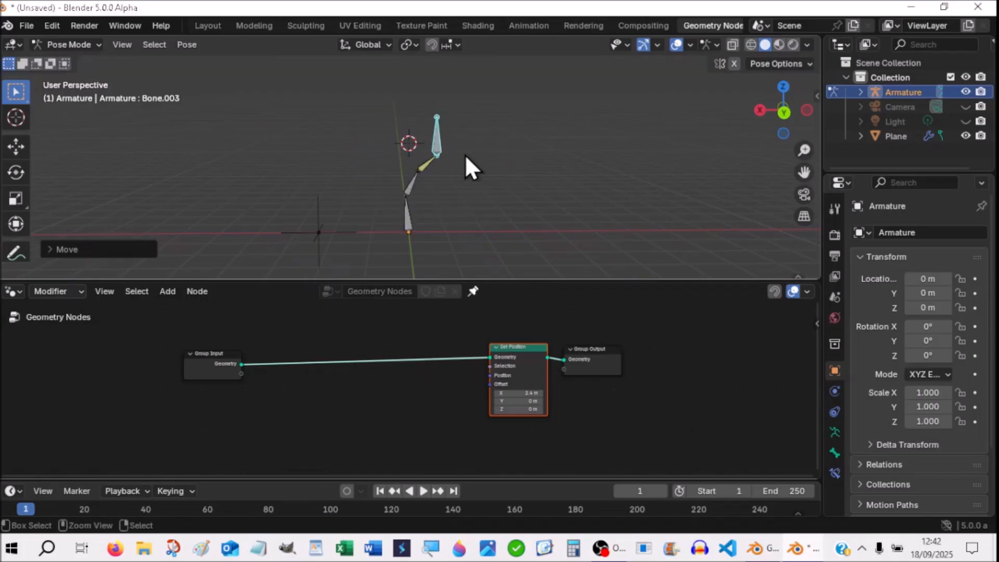
key(ctrl+z)
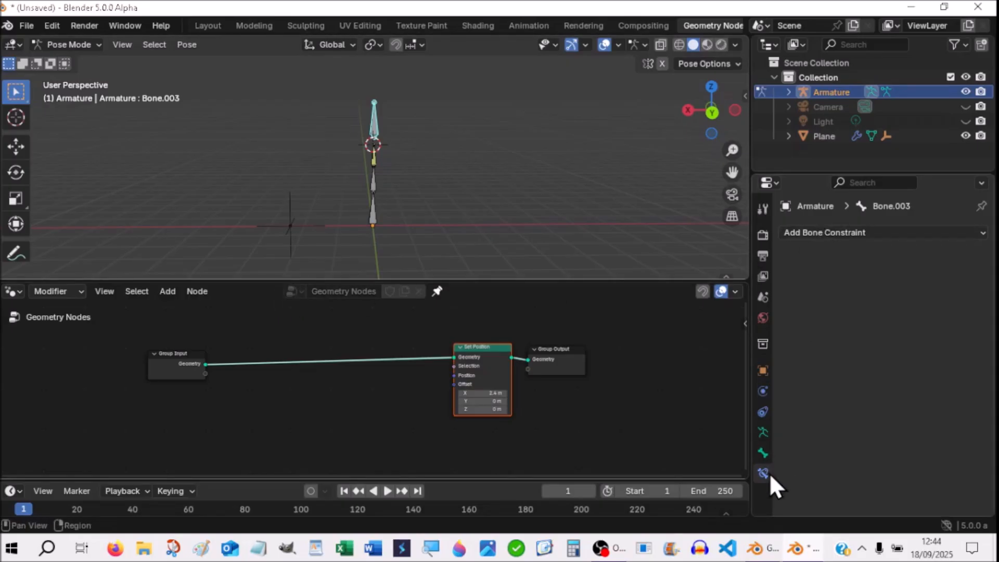
Step: Add a Copy Location bone constraint to the separate top bone with the Empty as its target
click(851, 234)
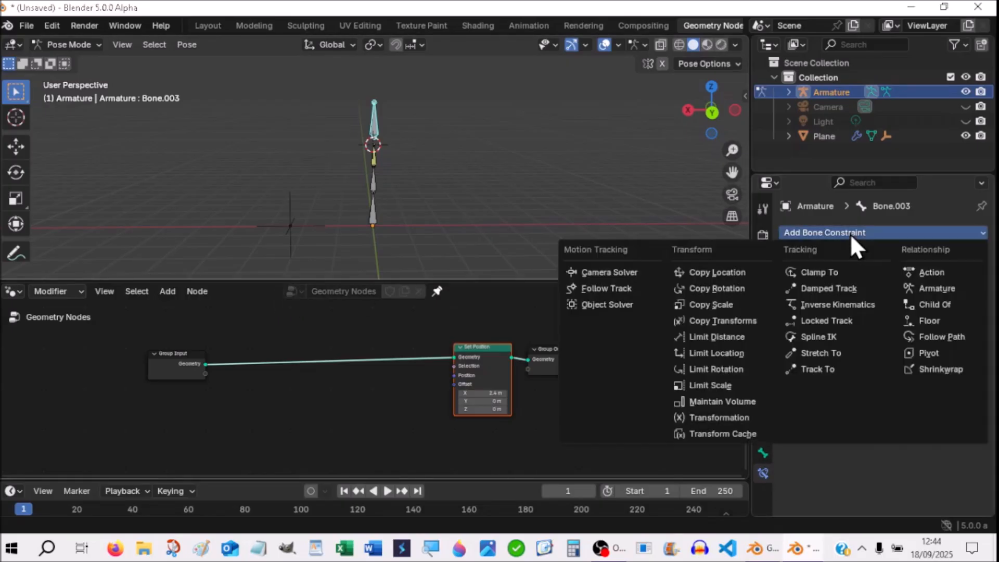
click(739, 274)
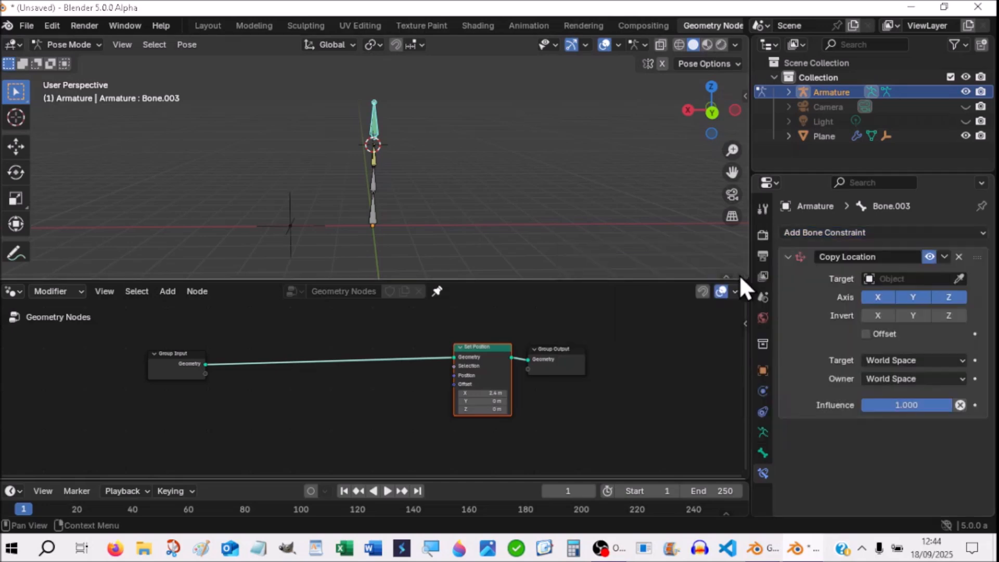
click(959, 279)
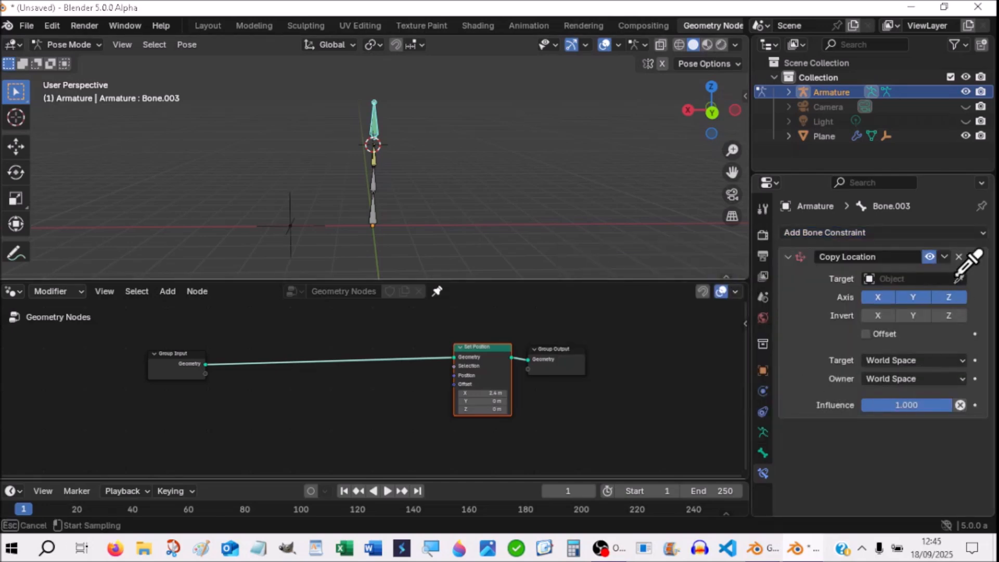
click(305, 228)
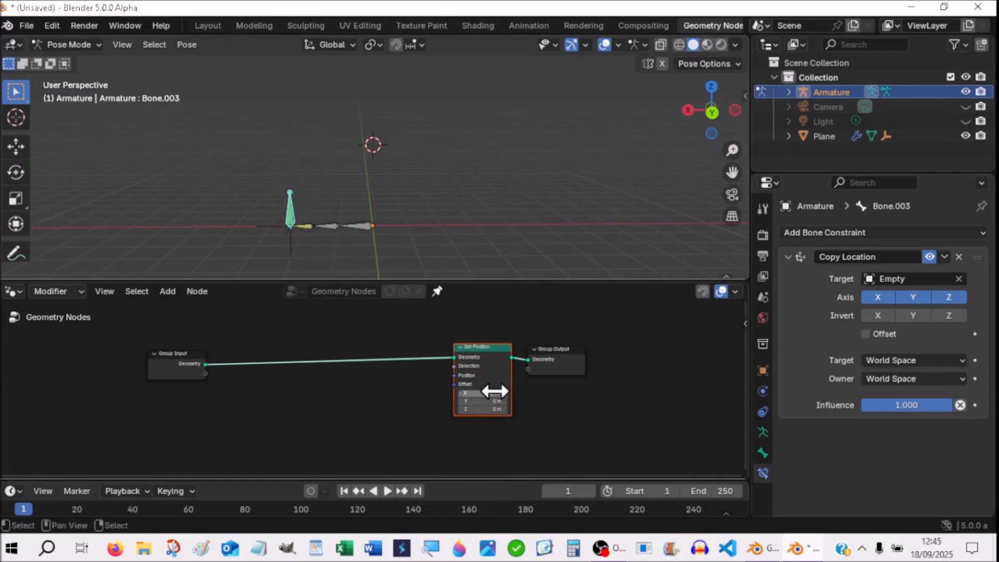
Step: Test the IK chain by adjusting the Set Position node's X, Y and Z offsets, ending with Y 0.4 m and Z 1.7 m
drag(490, 395, 521, 395)
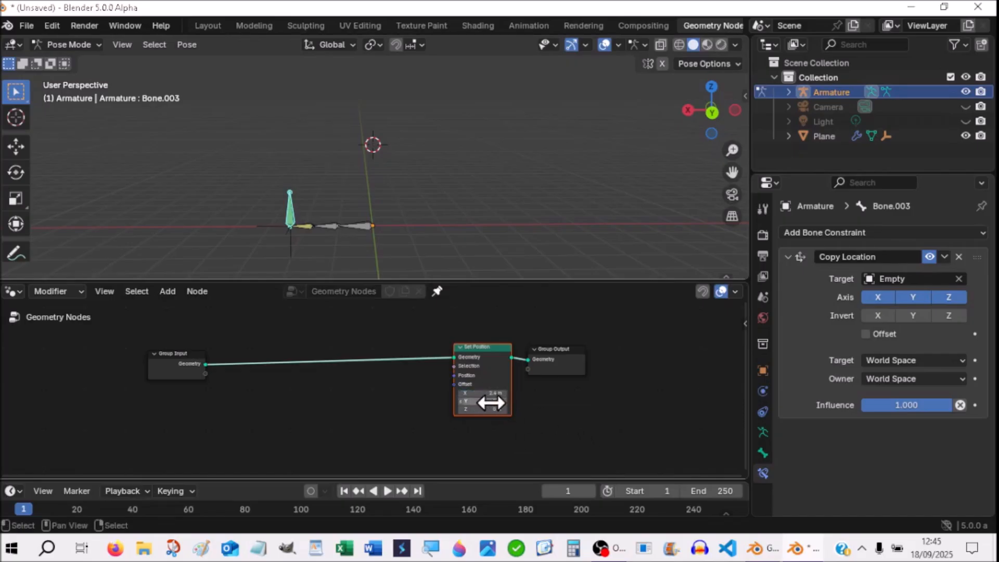
mouse_move(475, 409)
mouse_down()
mouse_move(500, 409)
mouse_move(468, 394)
mouse_move(488, 394)
mouse_move(302, 394)
mouse_move(514, 395)
mouse_move(465, 408)
mouse_move(492, 408)
mouse_up()
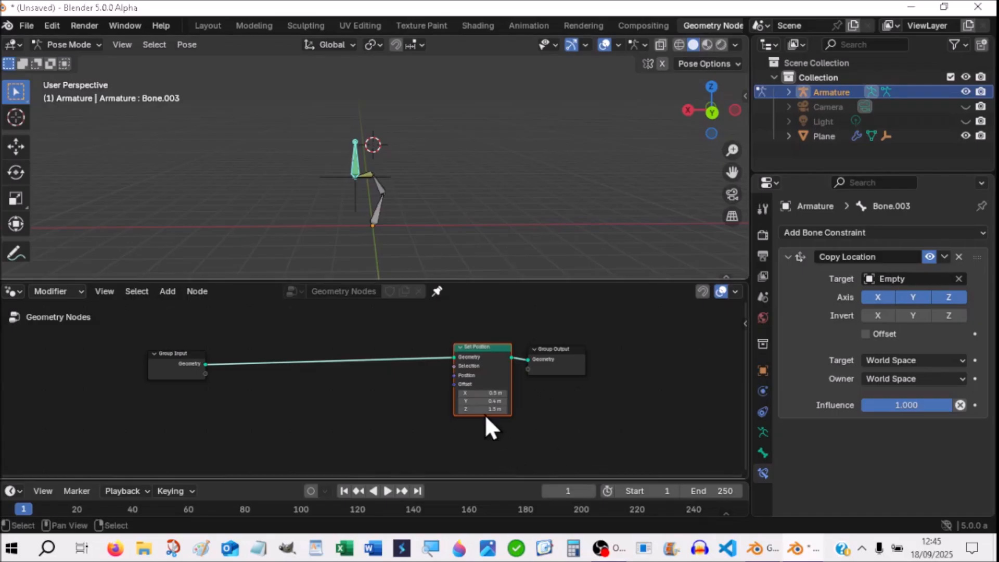
mouse_move(483, 409)
mouse_down()
mouse_move(498, 410)
mouse_move(422, 410)
mouse_move(494, 409)
mouse_move(483, 409)
mouse_up()
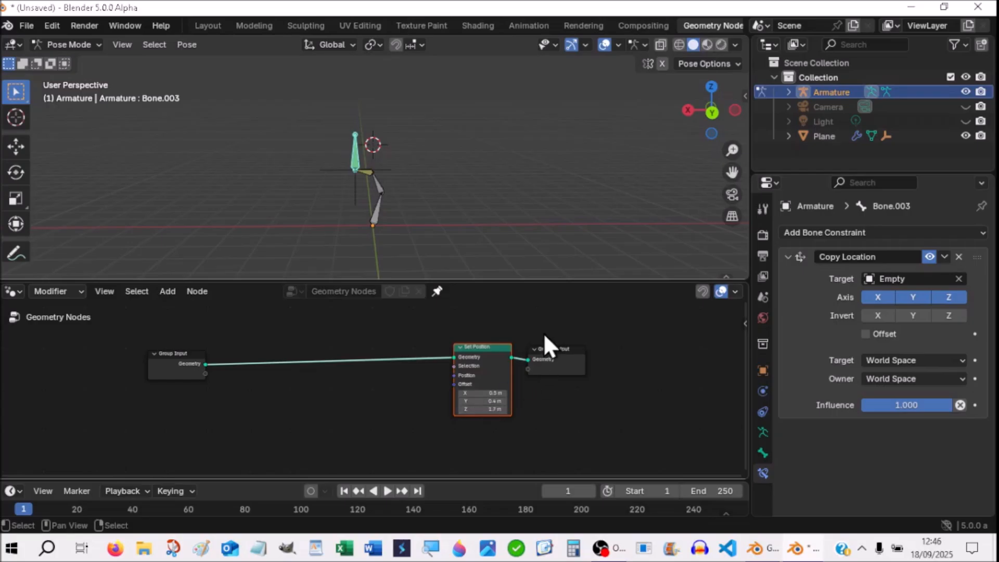
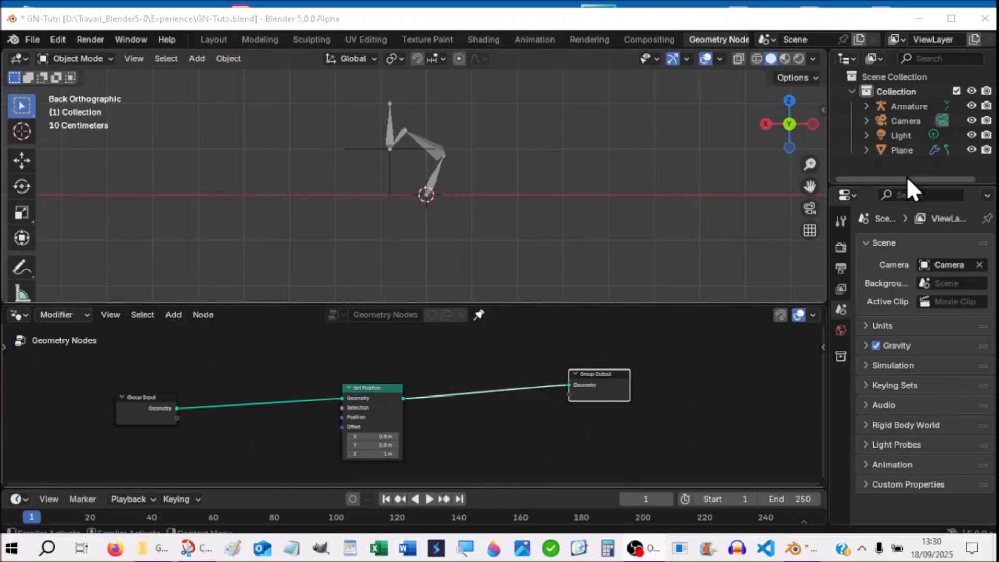
Step: Widen the Outliner and Properties area and hide the Armature in the viewport
drag(864, 182, 784, 179)
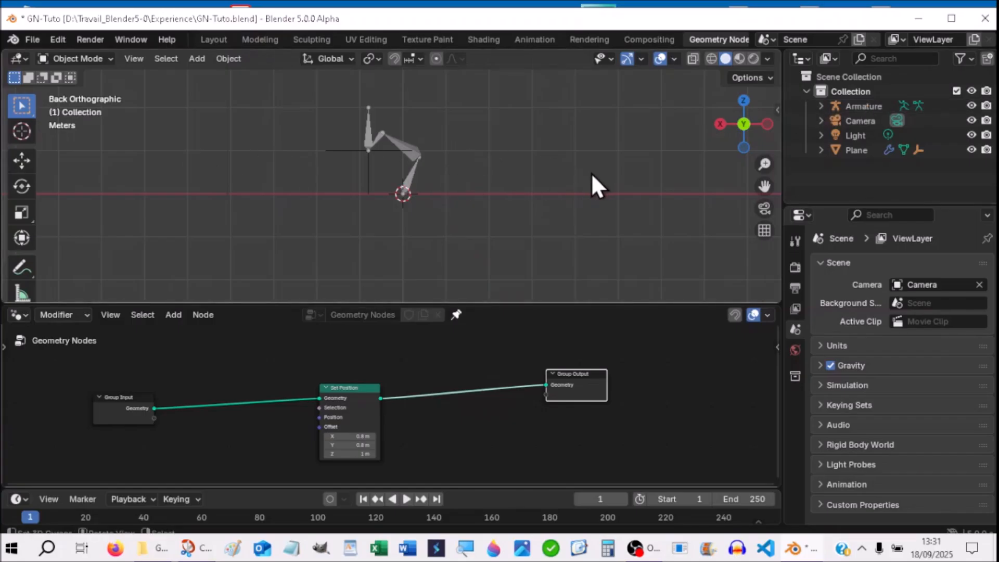
click(970, 106)
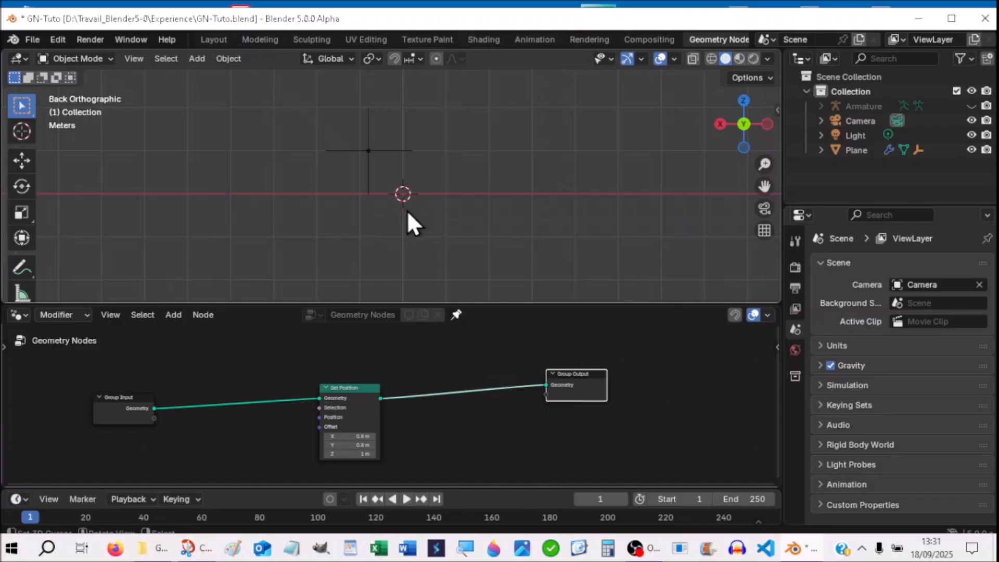
scroll(404, 226, up, 3)
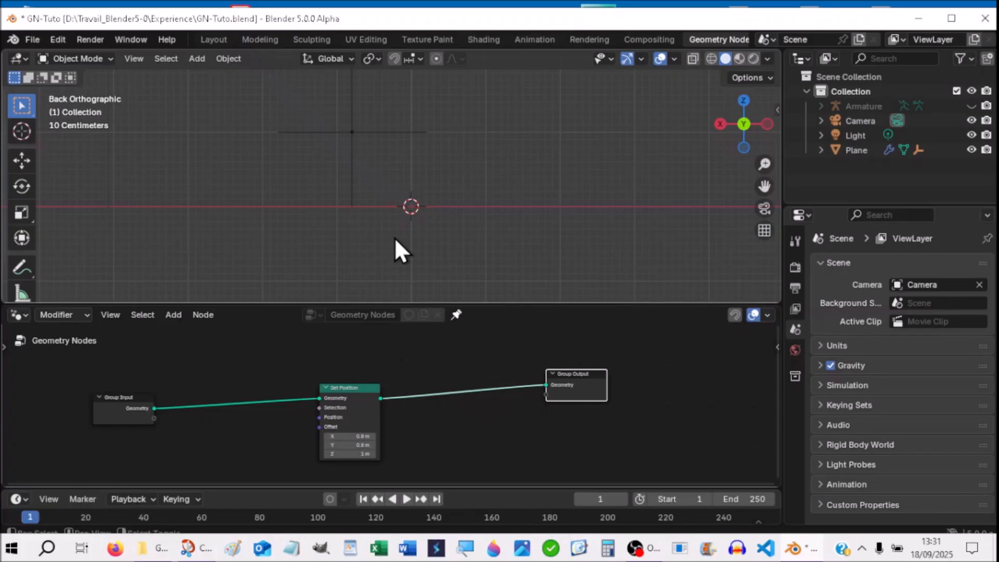
key(shift+a)
mouse_move(396, 251)
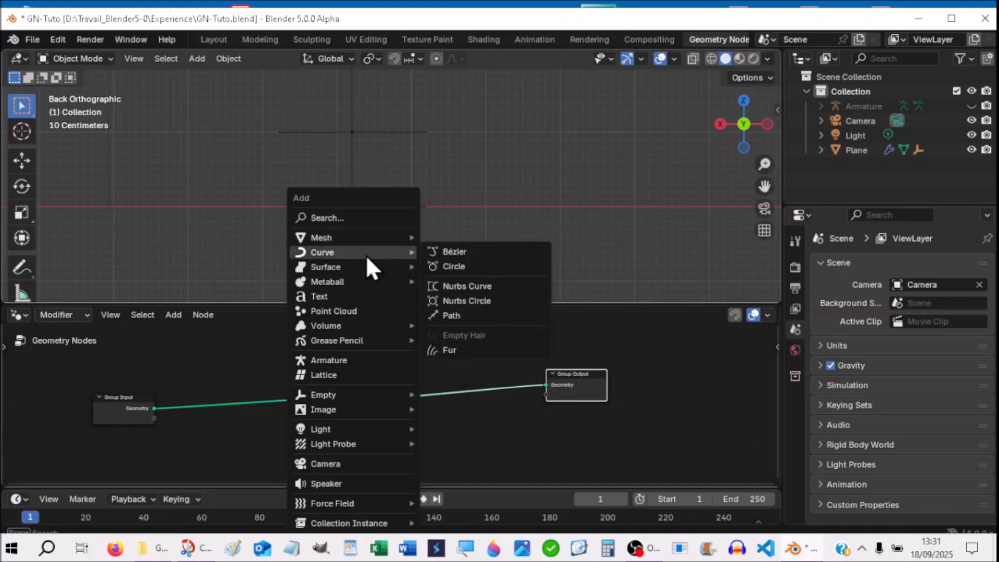
click(451, 266)
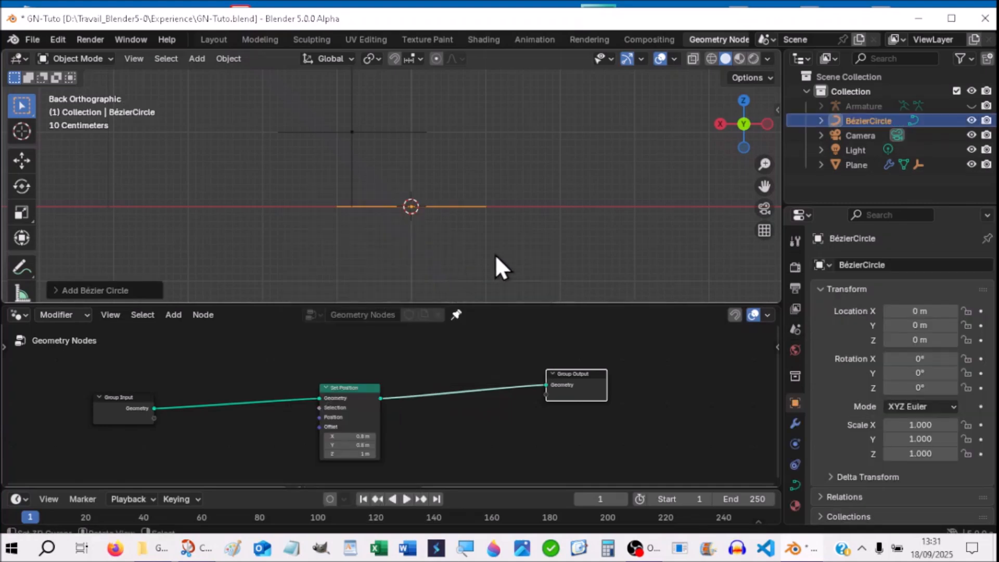
key(r)
text(x)
text(90)
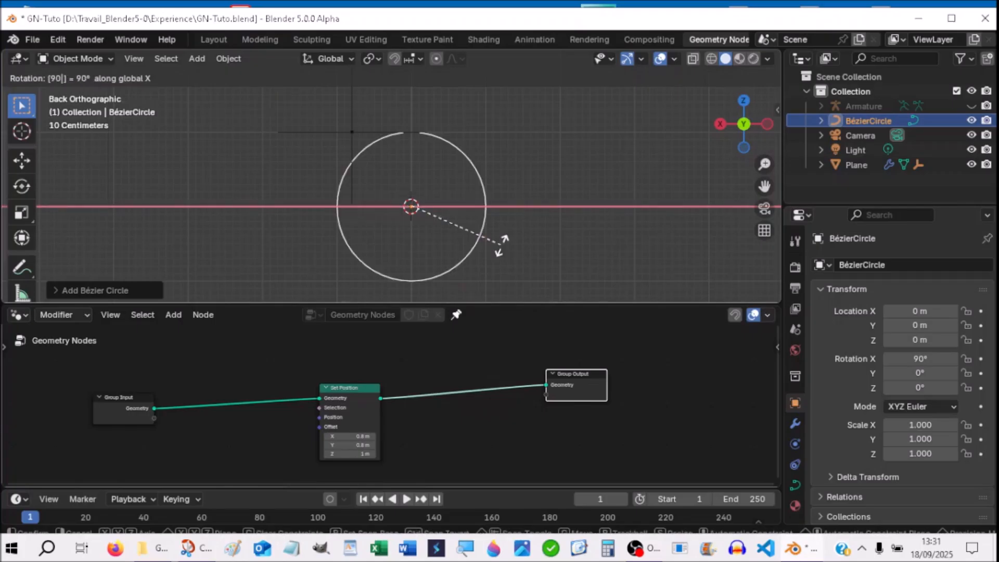
key(Return)
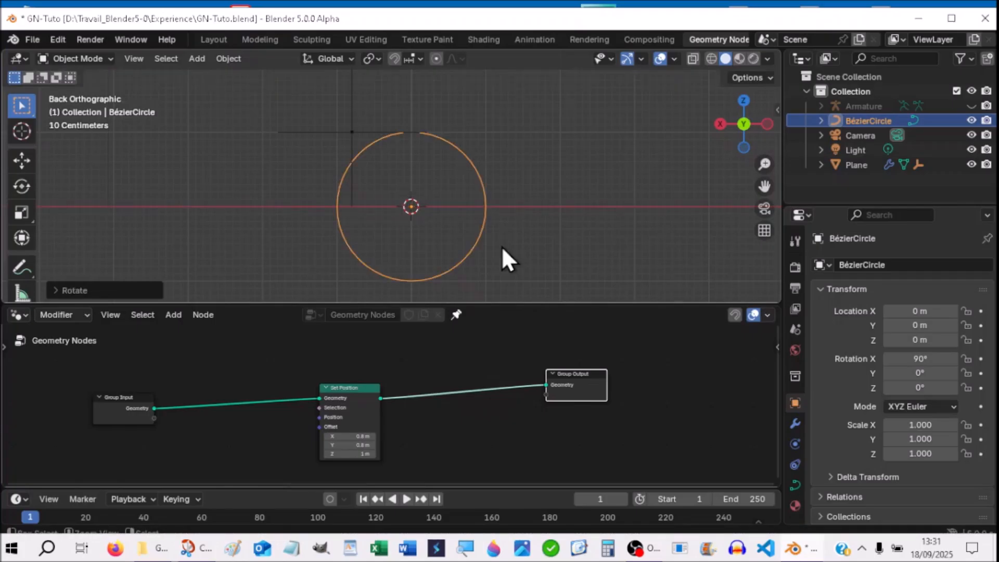
key(ctrl+z)
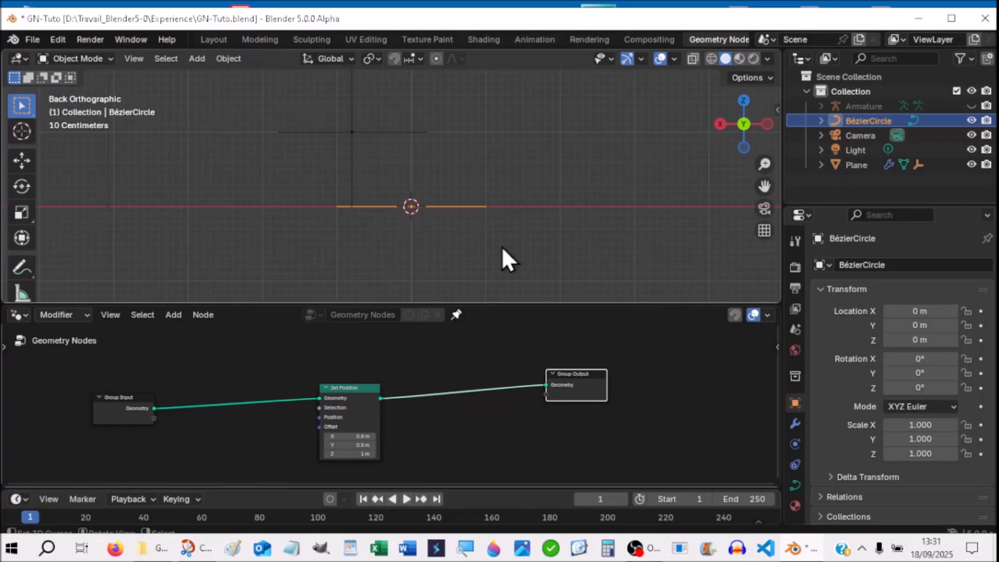
key(Delete)
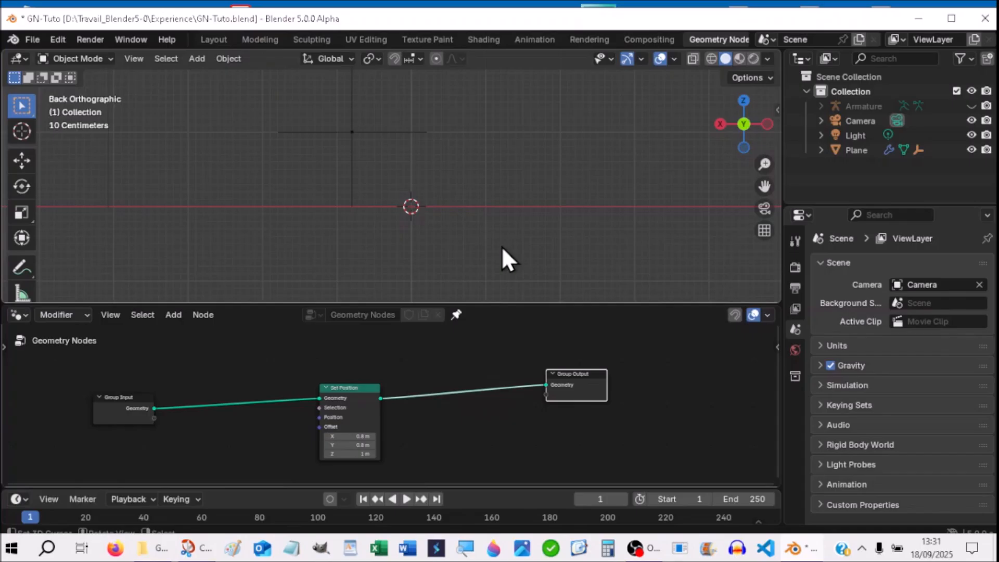
key(shift+a)
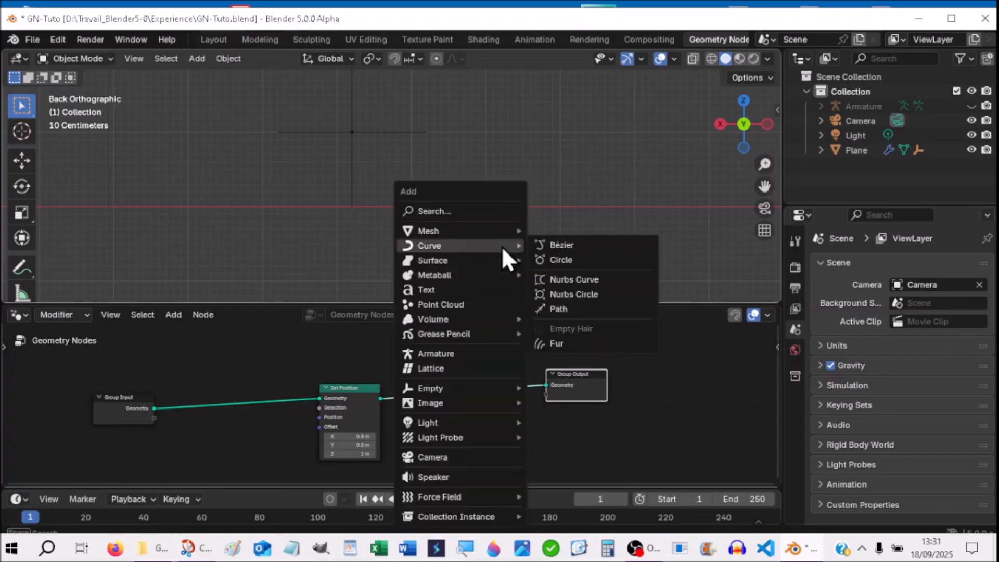
click(553, 245)
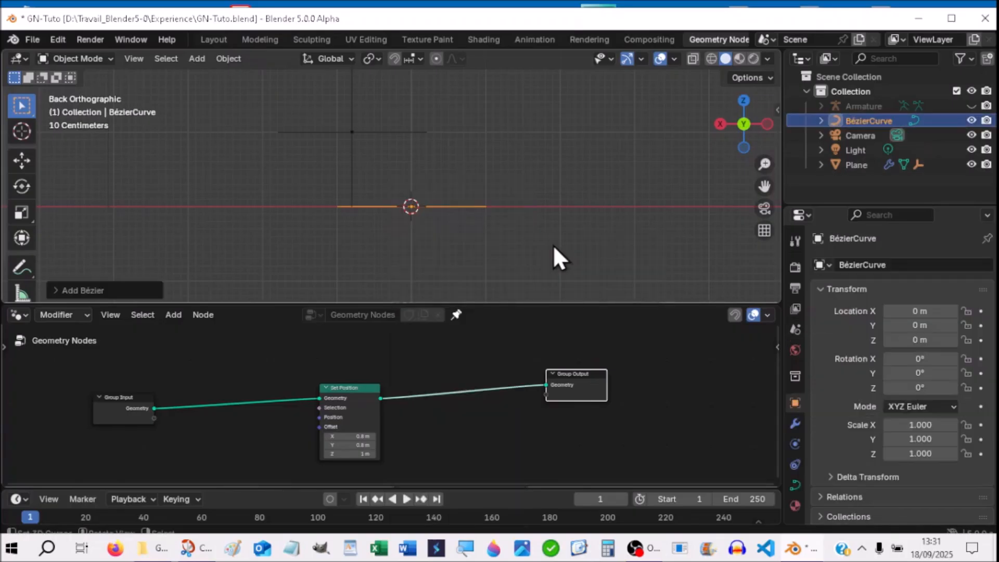
key(Delete)
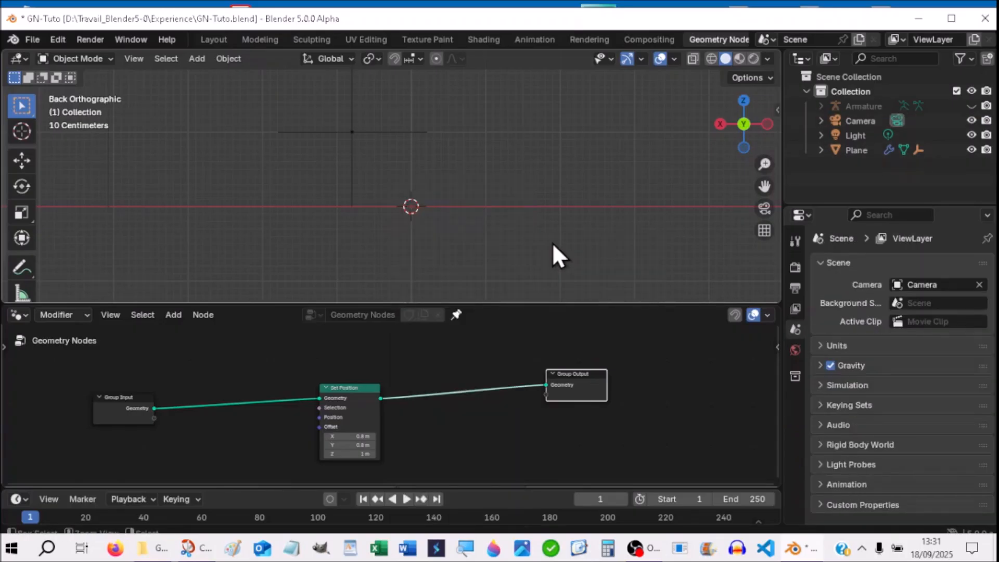
Step: Add a Bézier circle at the origin, rotate it 90° around X and apply its rotation
key(shift+a)
mouse_move(552, 238)
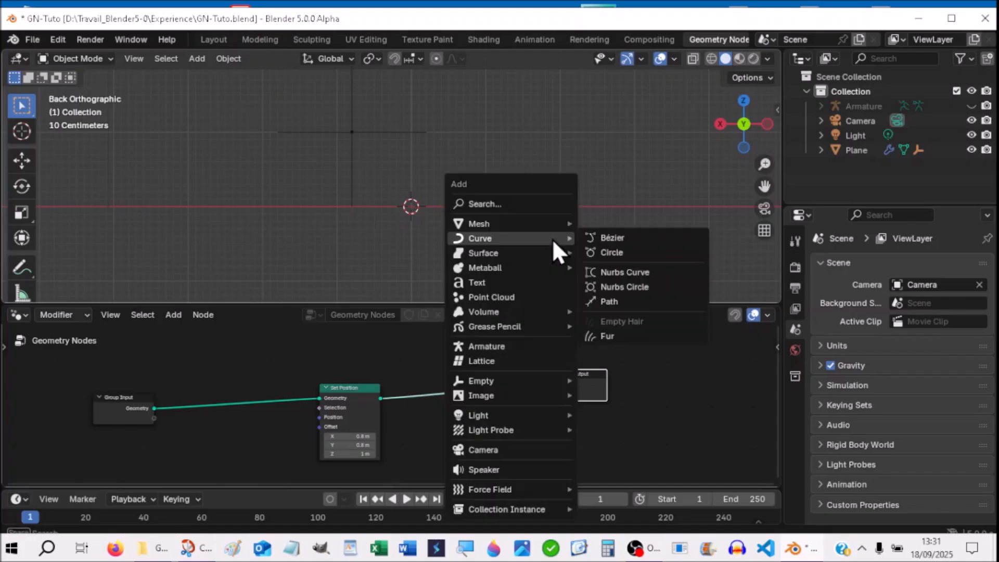
click(599, 252)
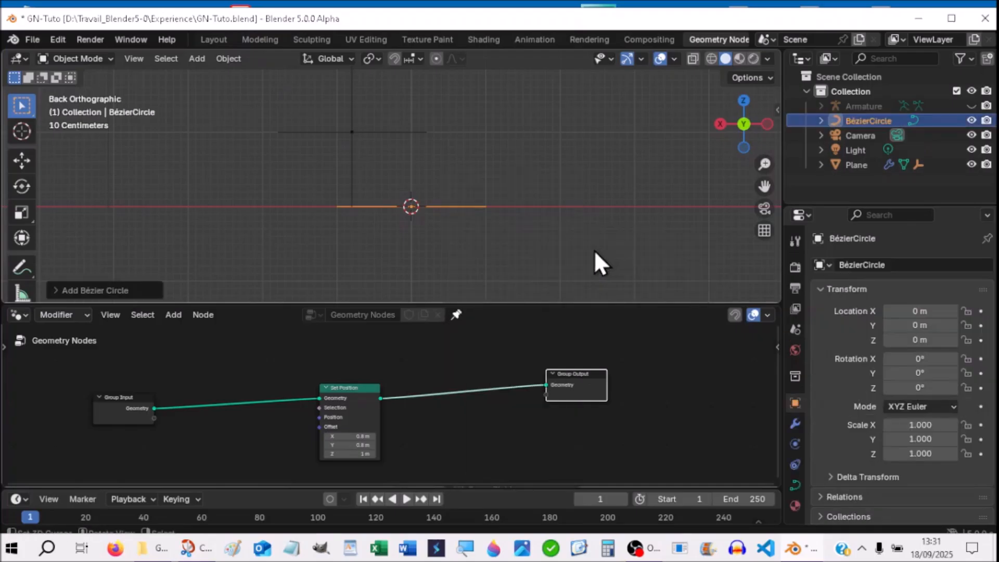
key(r)
text(x90)
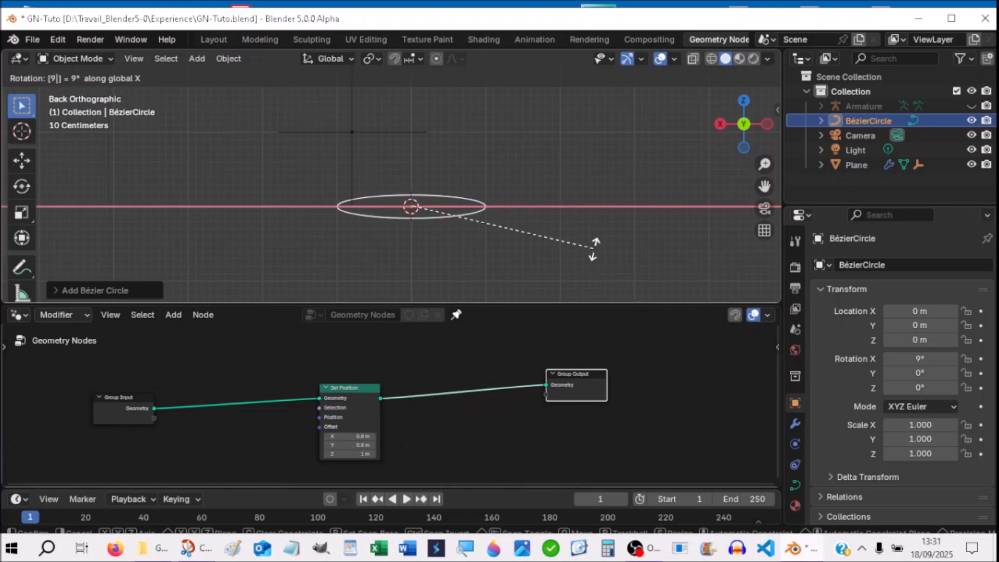
key(Return)
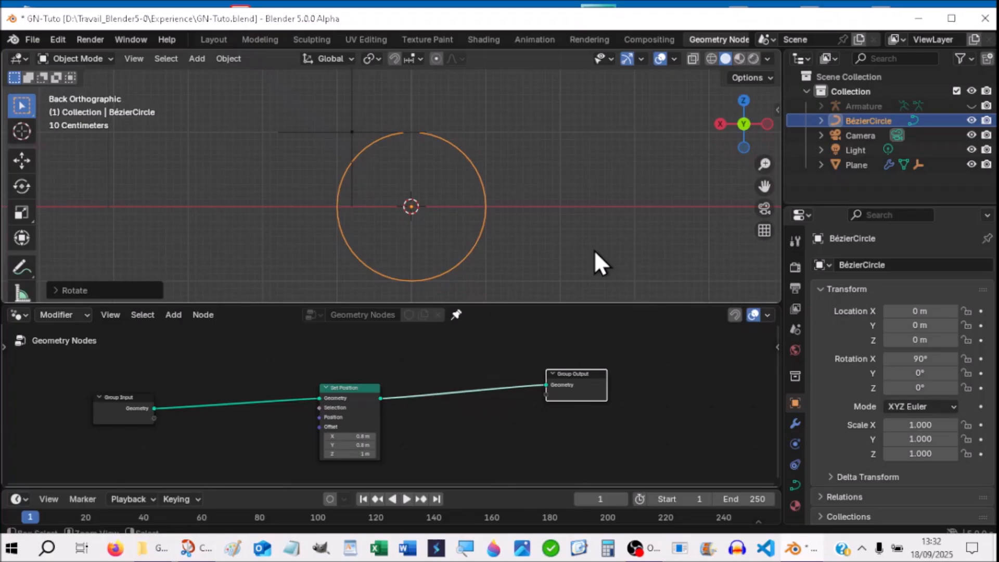
key(ctrl+a)
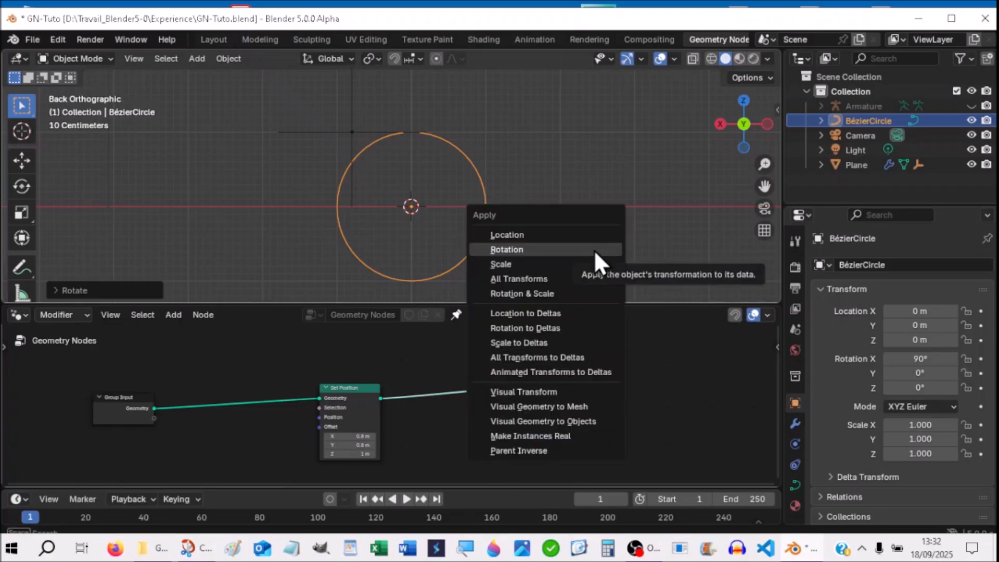
click(594, 249)
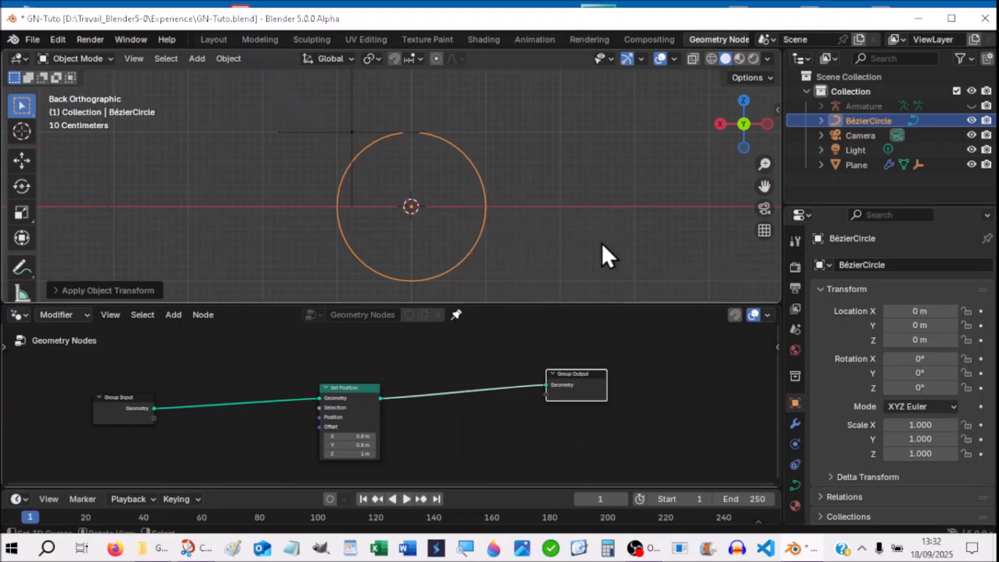
Step: In Edit Mode, move the circle's bottom control point up along Z to just below the X axis
click(76, 57)
click(79, 58)
click(79, 93)
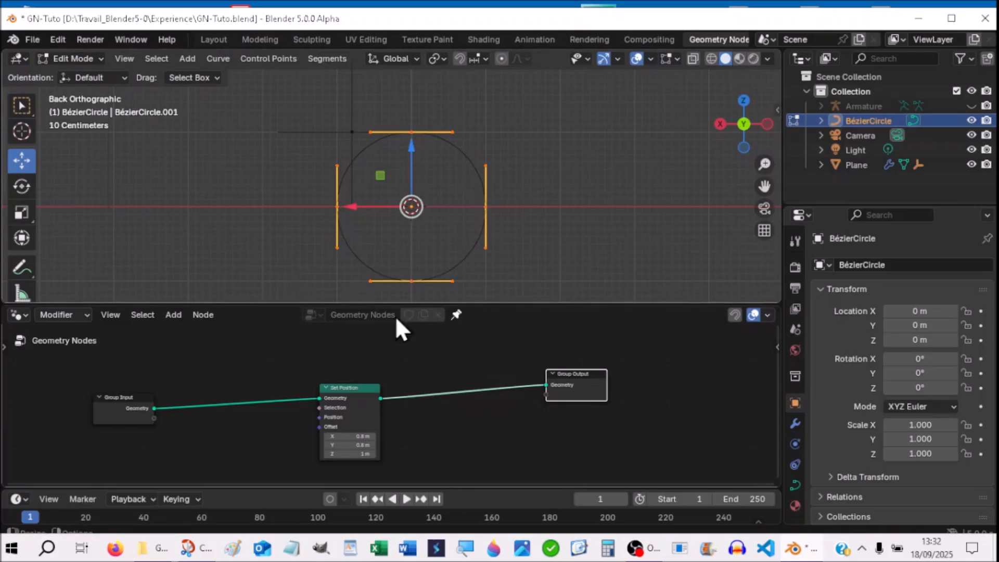
click(411, 281)
drag(415, 223, 413, 163)
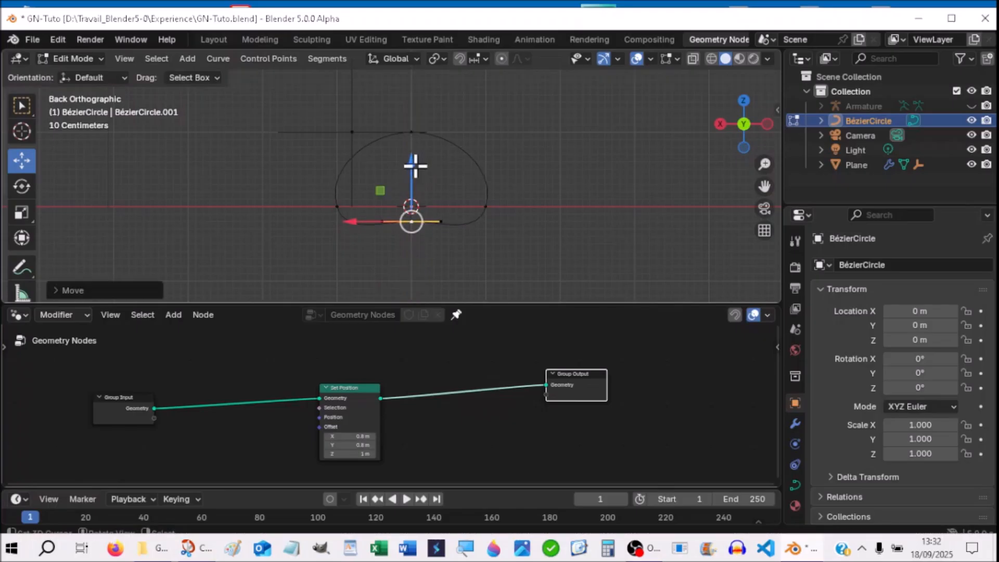
Step: Raise the lower handles of both side control points together slightly along Z to flatten the curve's bottom
click(337, 207)
click(345, 235)
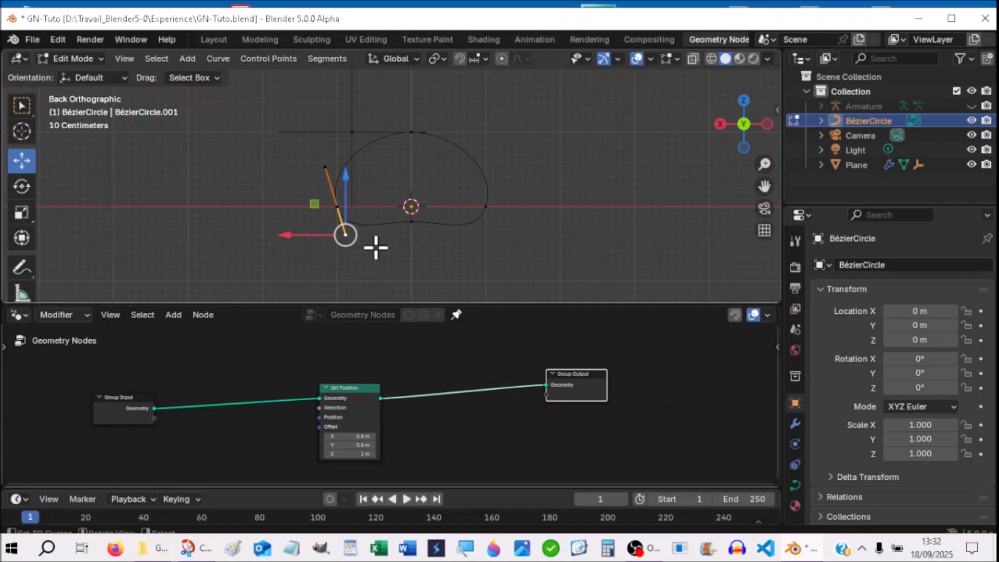
shift+click(486, 208)
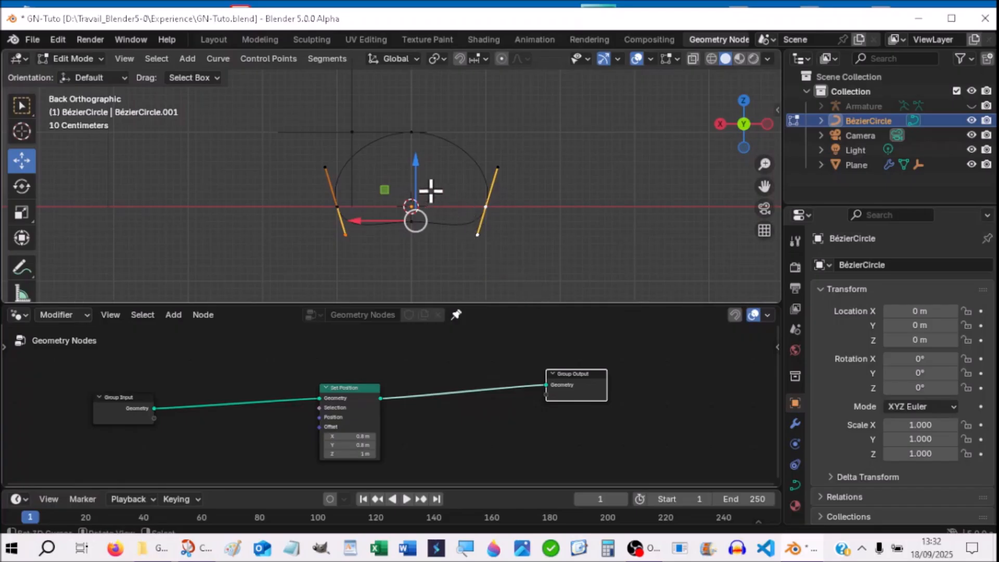
drag(416, 166, 414, 155)
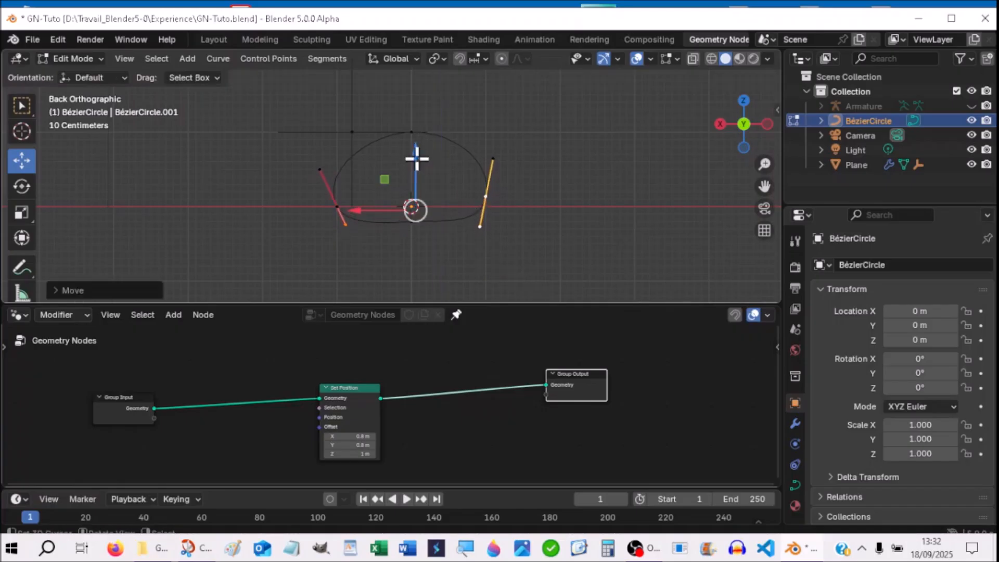
key(ctrl+z)
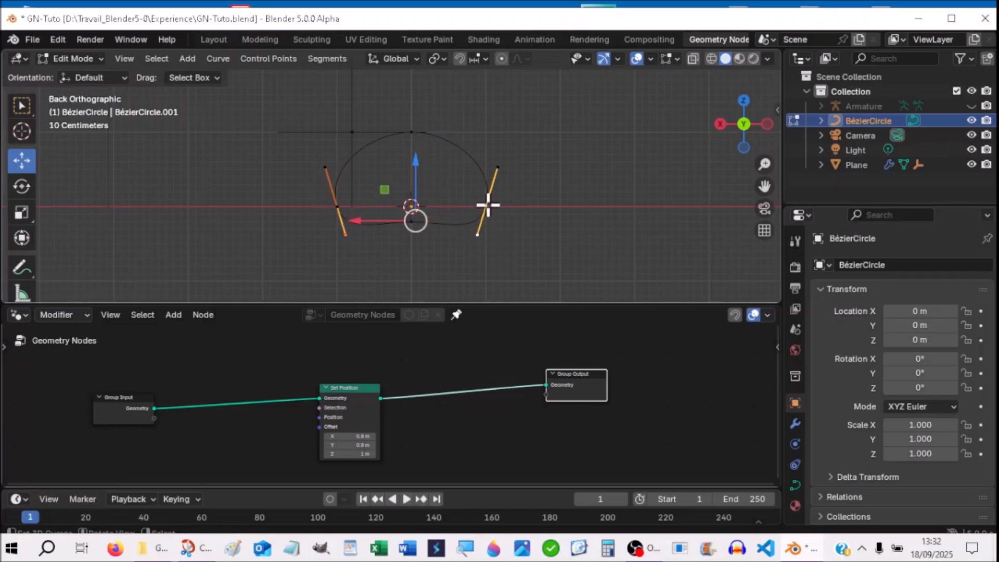
key(ctrl+z)
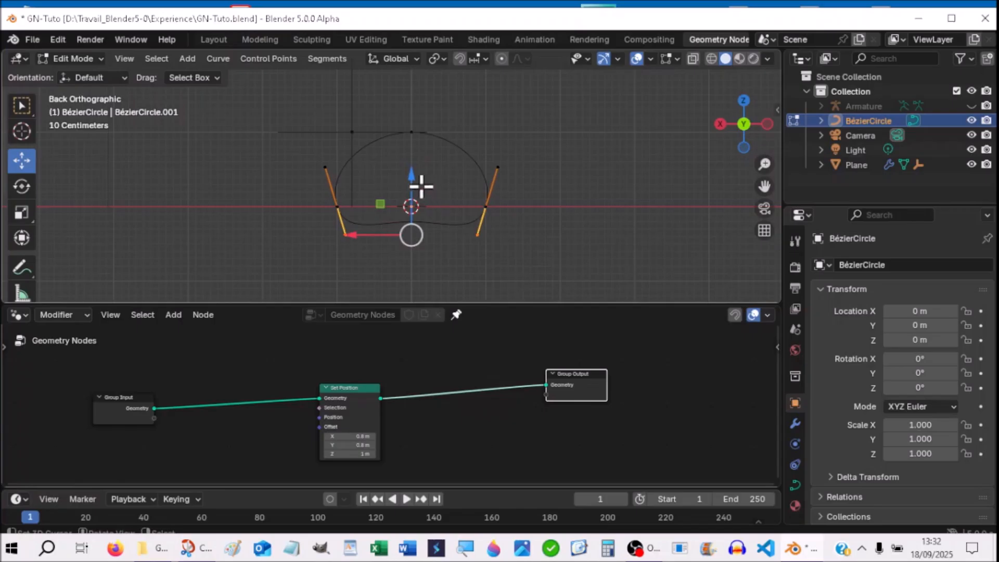
drag(413, 178, 413, 167)
Step: Lower the curve's top control point along Z to flatten the arch, and return to Object Mode
click(411, 132)
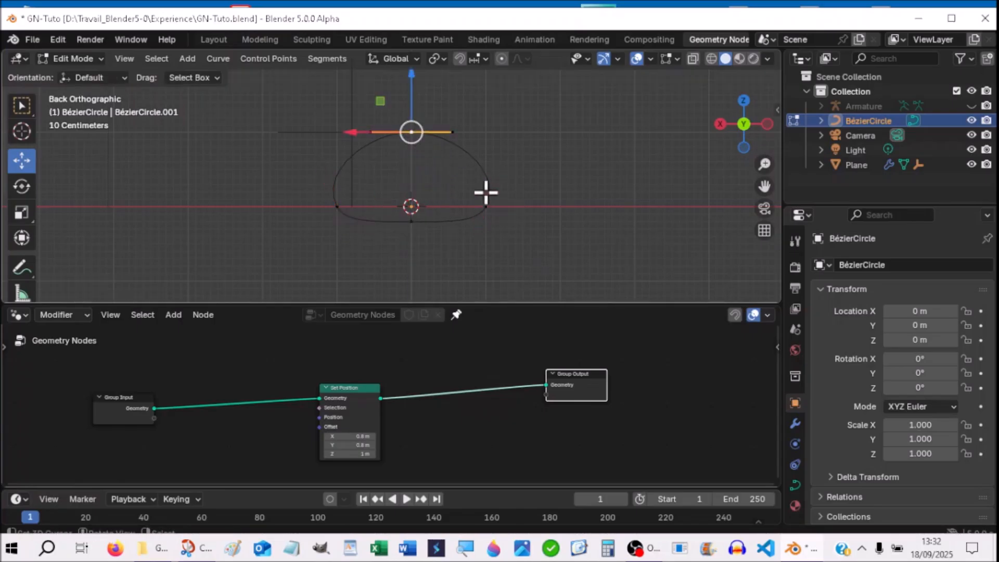
drag(413, 83, 412, 103)
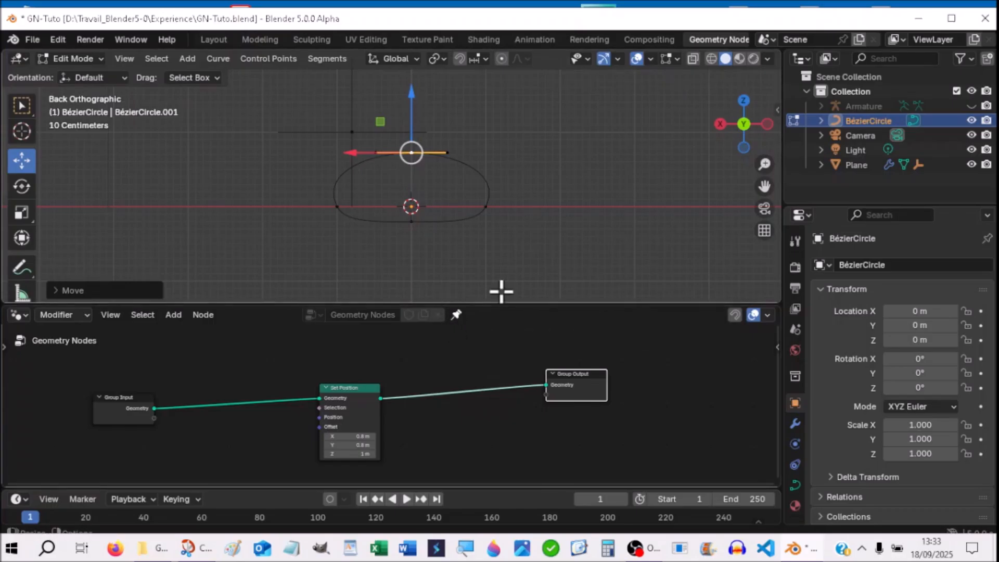
key(Tab)
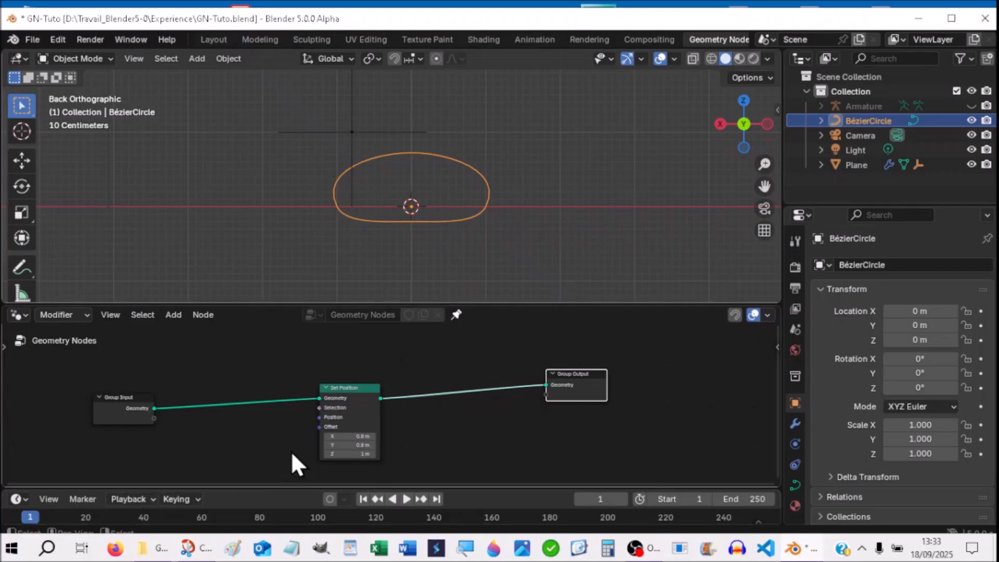
Step: Rearrange the node tree by placing Set Position close to Group Output and Group Input lower down
drag(382, 384, 437, 384)
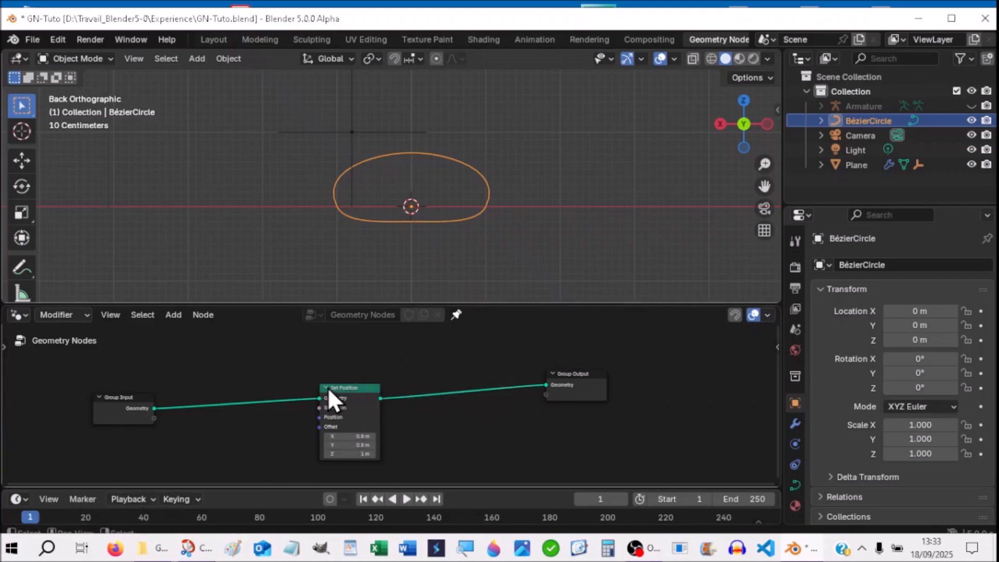
drag(345, 389, 461, 374)
mouse_move(125, 408)
mouse_down()
mouse_move(121, 361)
mouse_move(124, 428)
mouse_up()
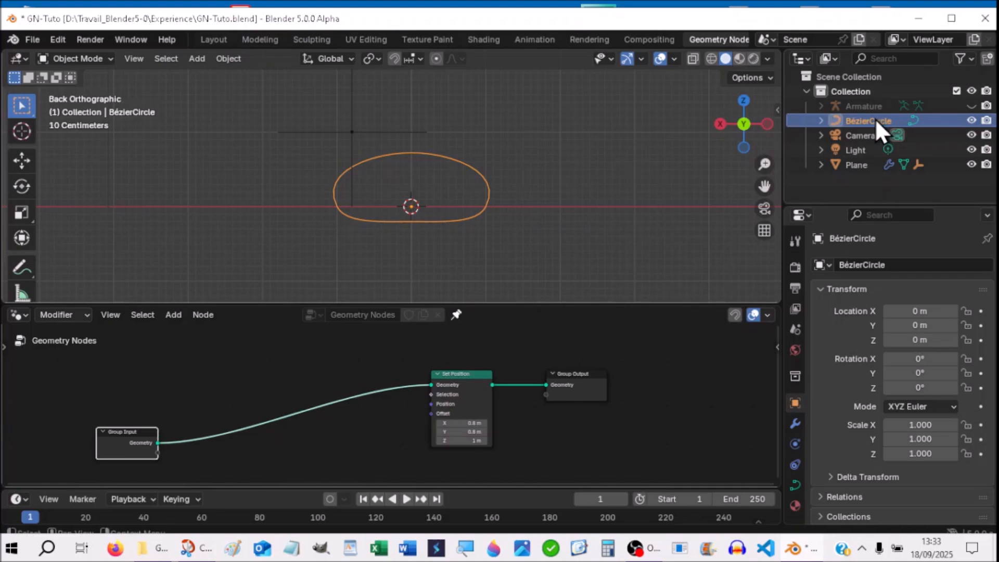
Step: Add an Object Info node referencing BézierCircle above Group Input, and enlarge the node editor
drag(875, 120, 170, 388)
drag(279, 304, 289, 221)
middle_drag(248, 435, 265, 376)
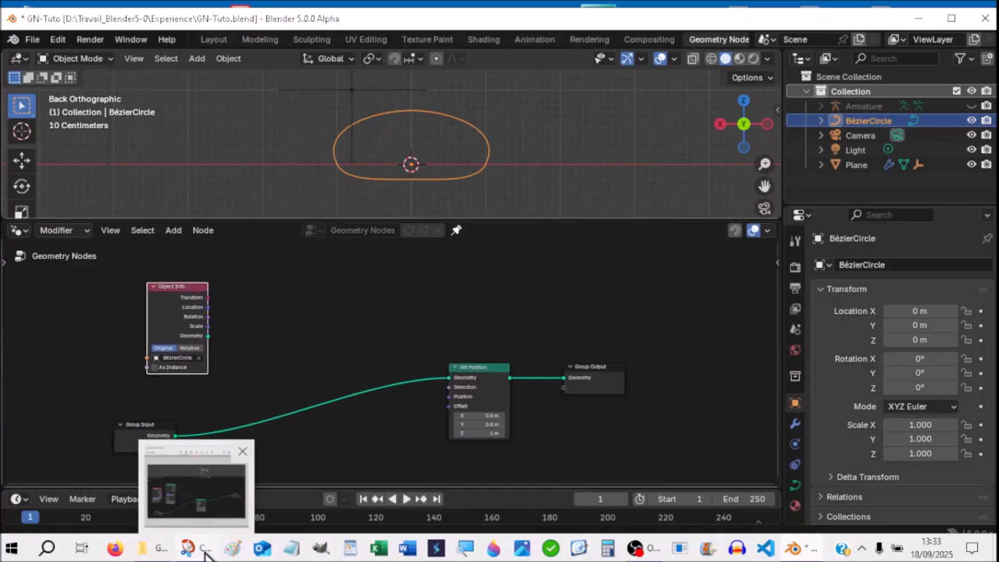
Step: Unhide the armature, tuck Object Info closer above Group Input, and add a Sample Curve node beside it
click(973, 106)
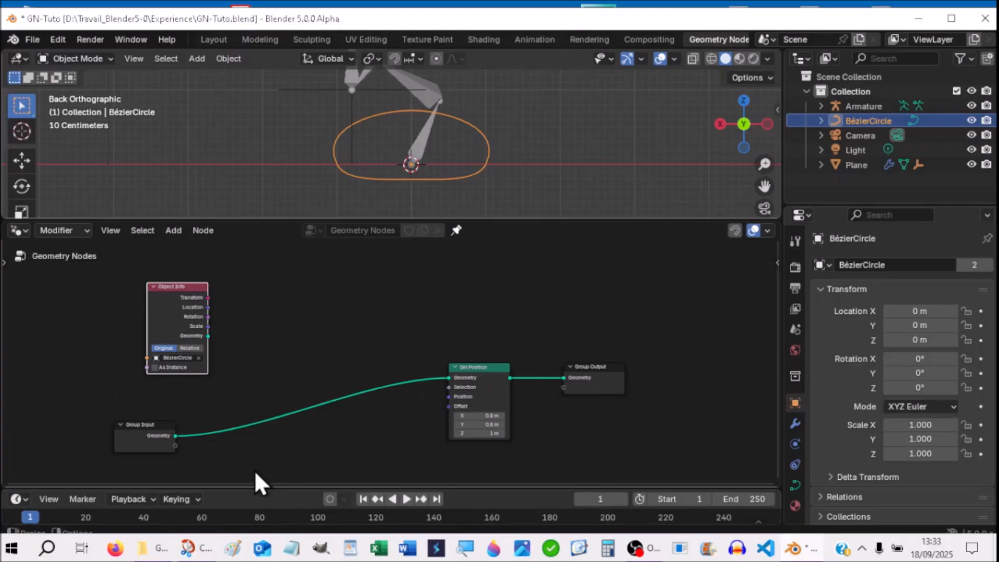
drag(184, 285, 150, 309)
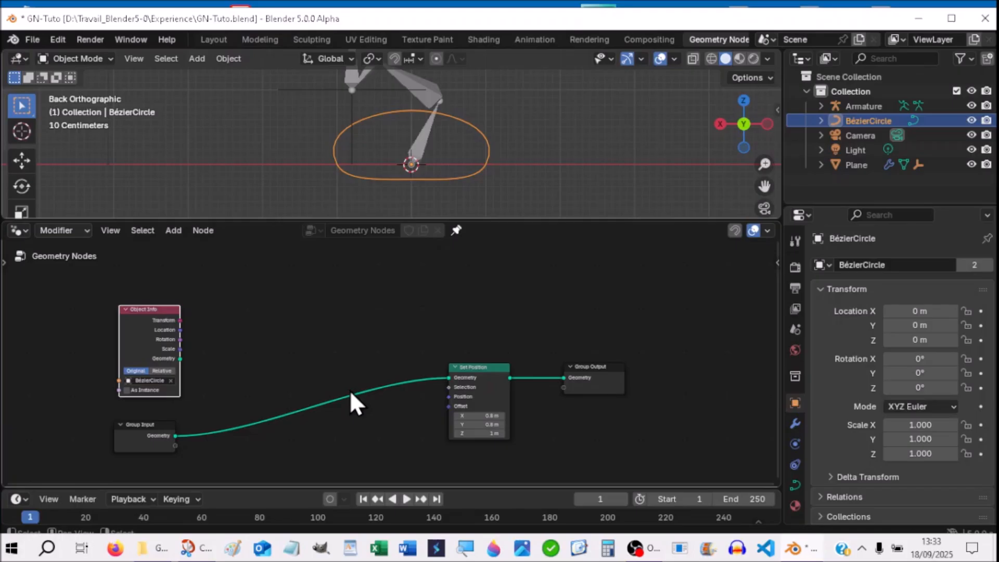
click(273, 331)
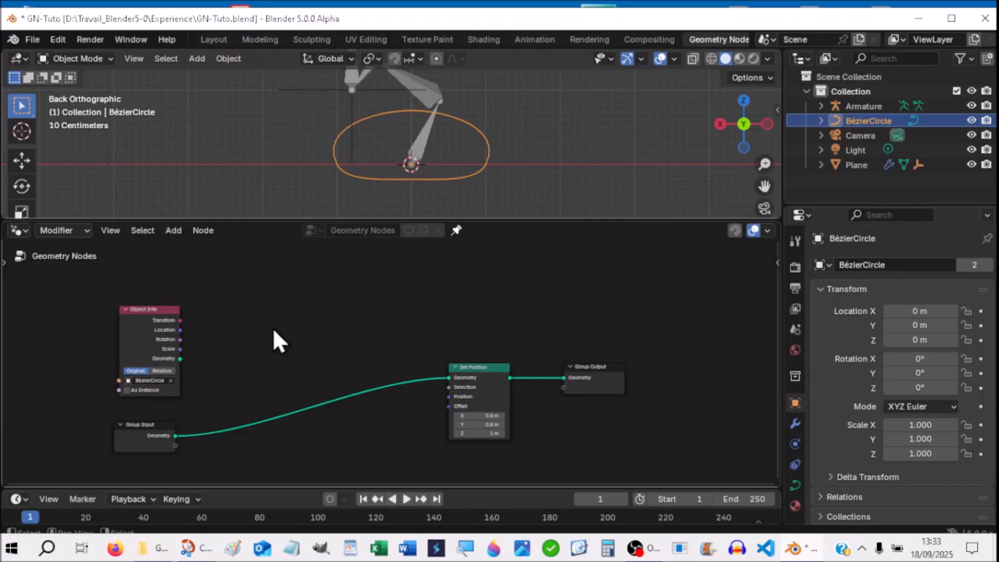
key(shift+a)
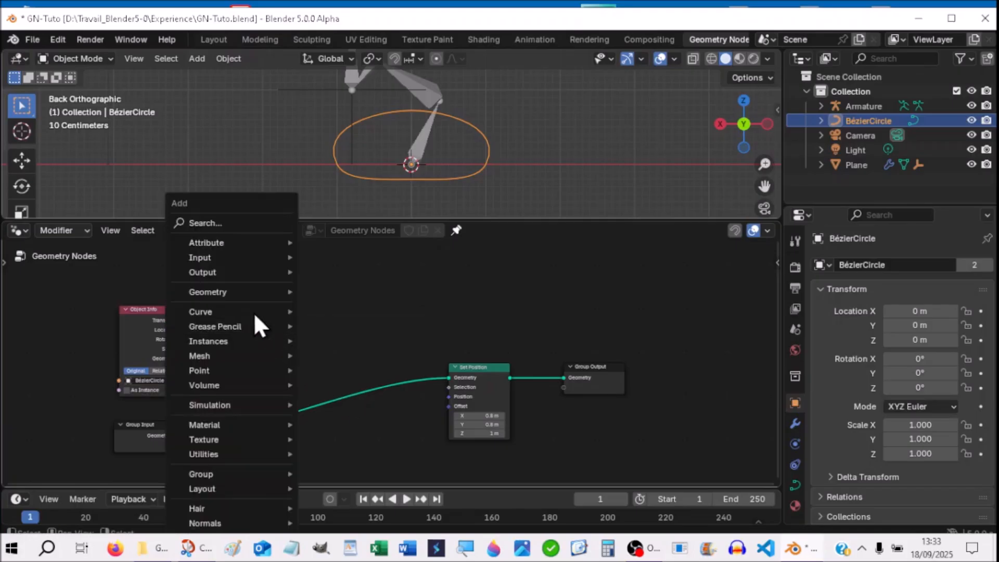
click(213, 225)
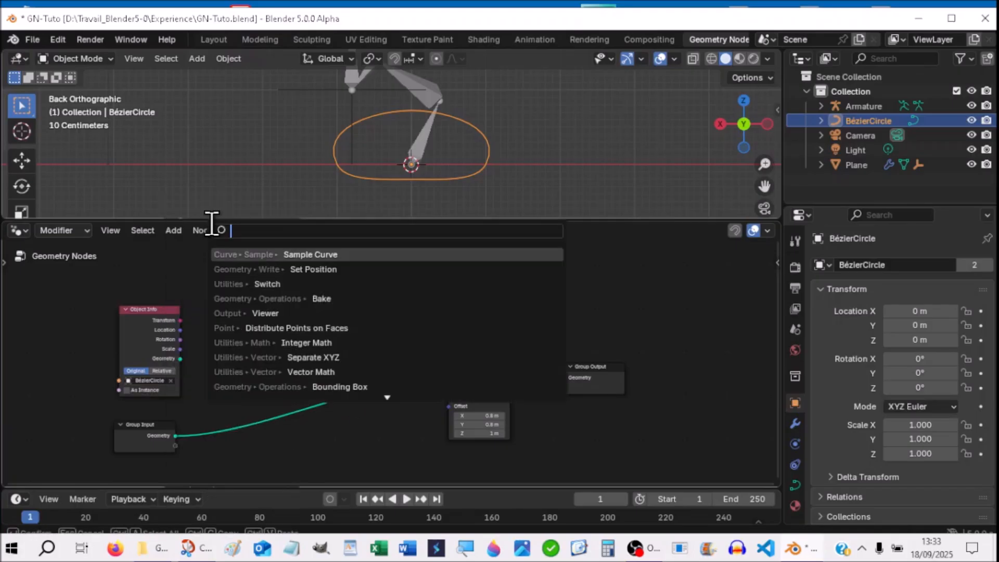
click(335, 254)
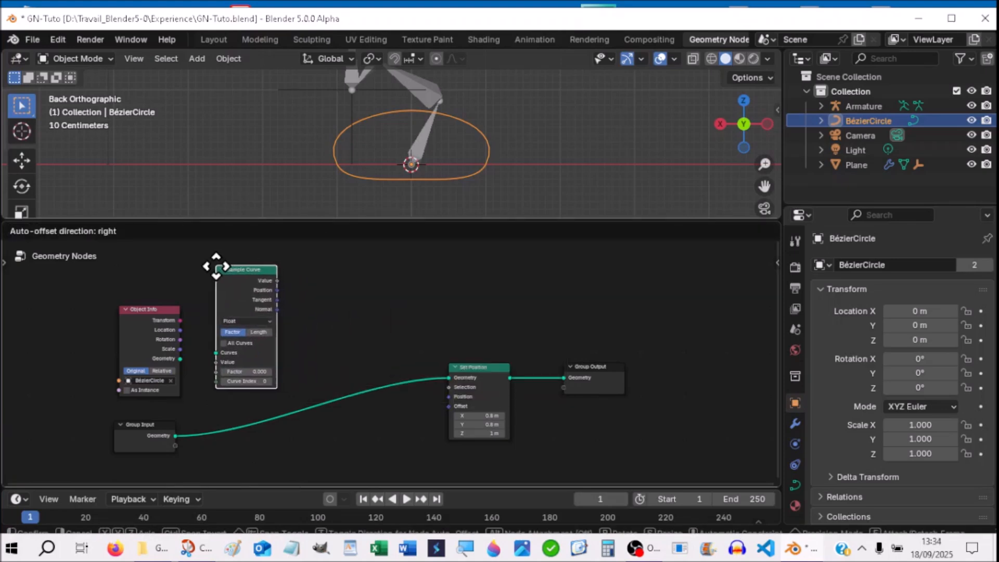
click(216, 269)
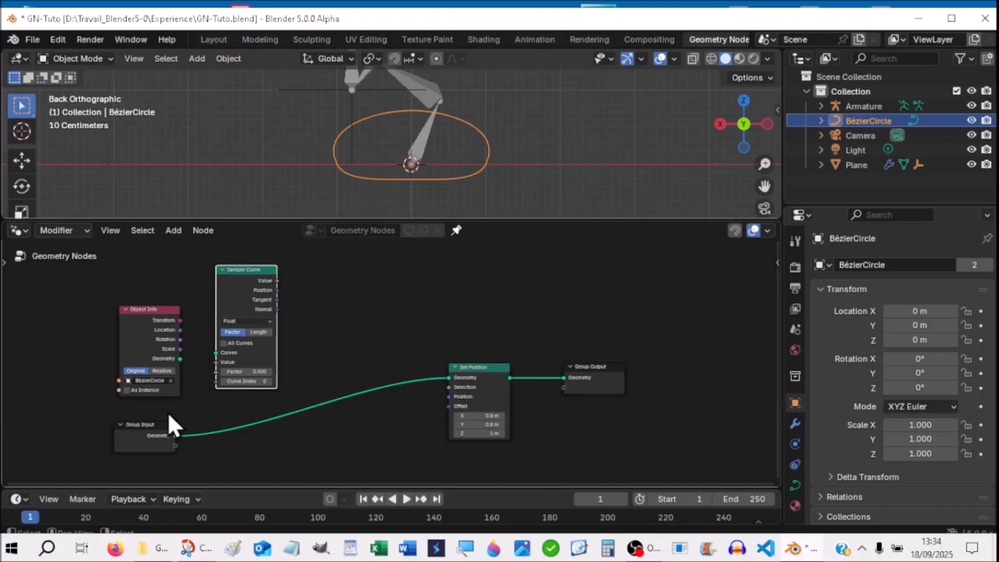
Step: Connect Object Info's Geometry to Sample Curve's Curves, and Sample Curve's Position to Set Position's Position
drag(180, 357, 206, 347)
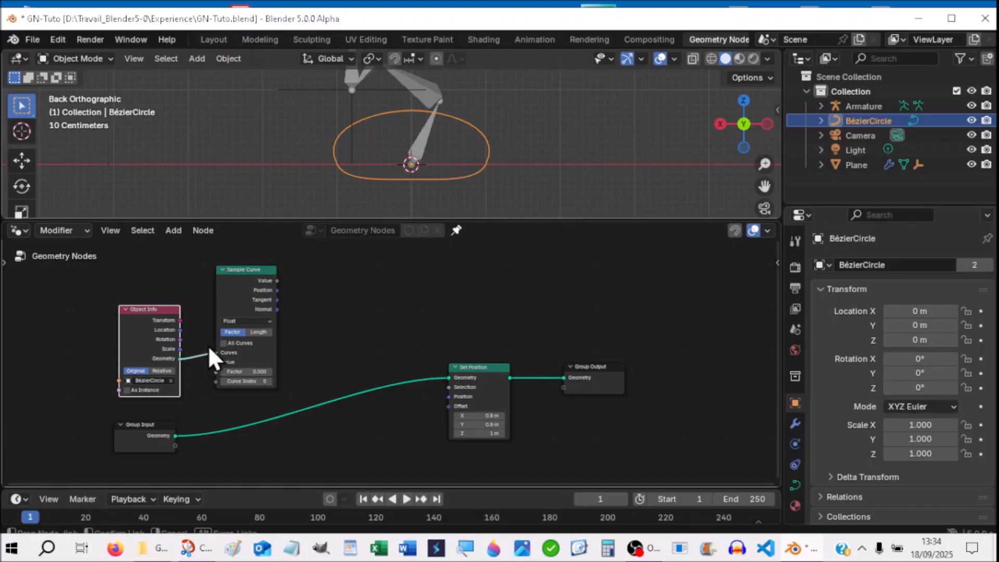
drag(210, 348, 212, 351)
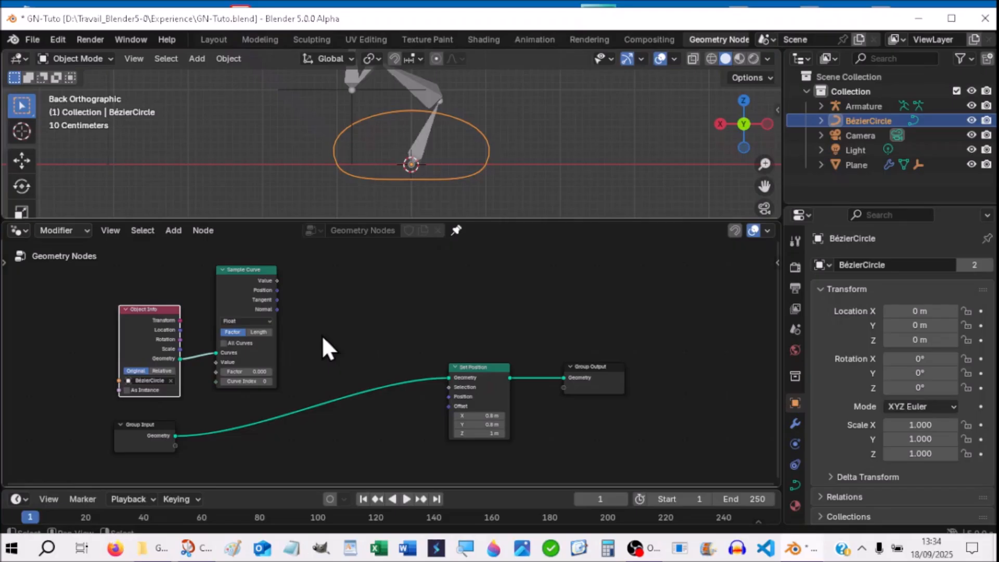
drag(278, 290, 437, 406)
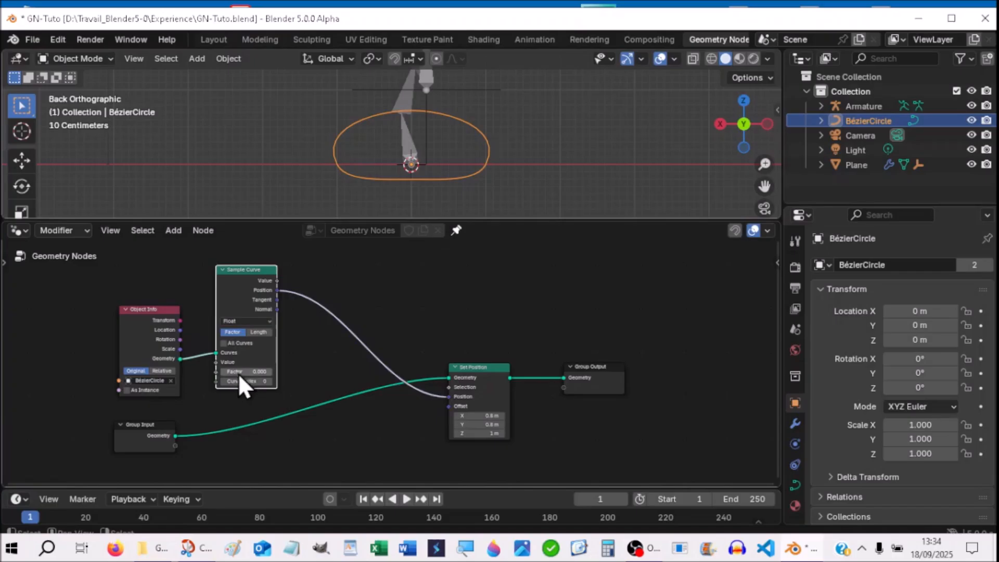
Step: Set the Sample Curve factor to about 0.625 and the Set Position offset to X -0.2 m, Y -0.5 m, Z 0.8 m
mouse_move(232, 369)
mouse_down()
mouse_move(281, 369)
mouse_move(224, 369)
mouse_up()
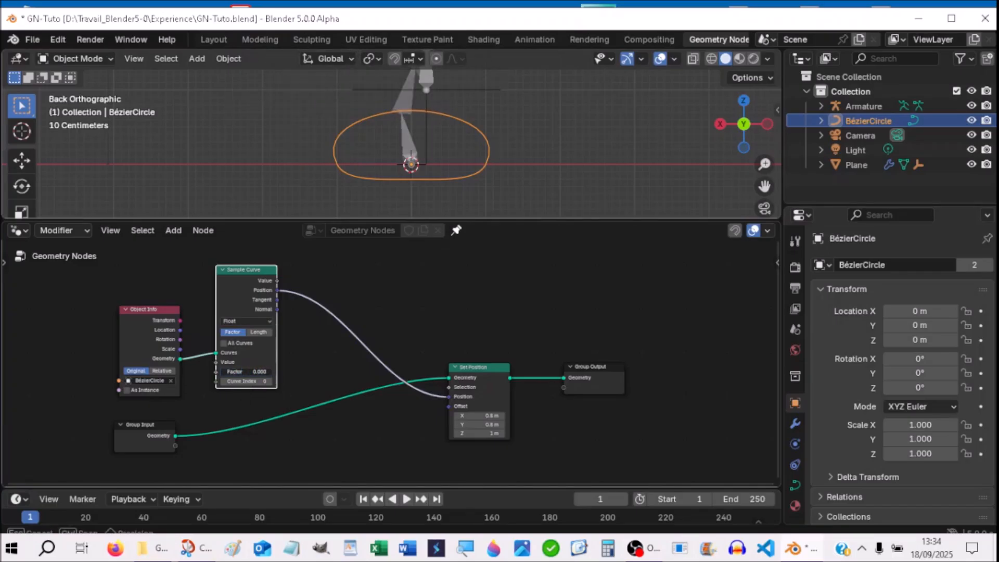
drag(224, 370, 305, 400)
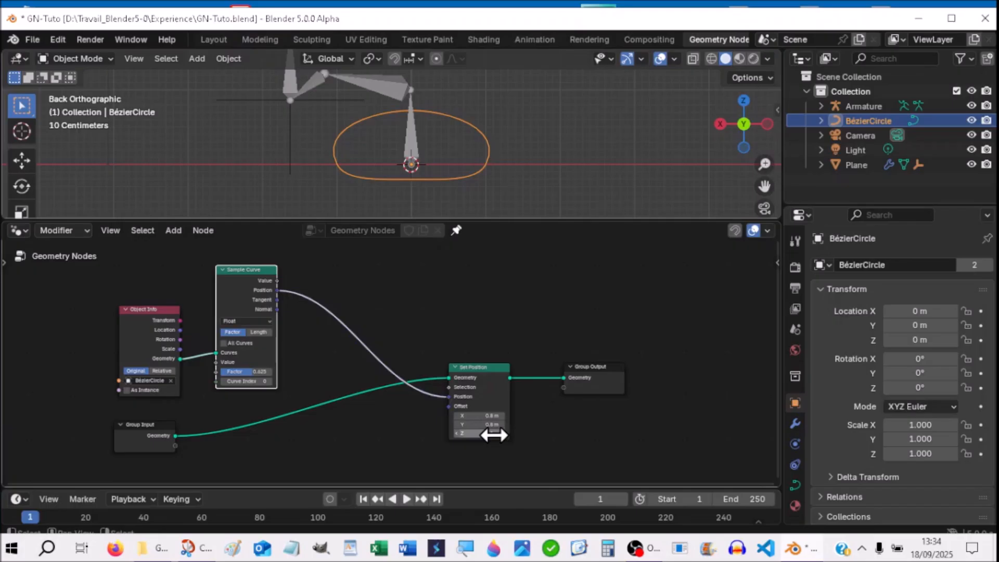
mouse_move(487, 424)
mouse_down()
mouse_move(466, 424)
mouse_move(495, 434)
mouse_move(487, 418)
mouse_move(526, 418)
mouse_move(471, 418)
mouse_move(485, 433)
mouse_up()
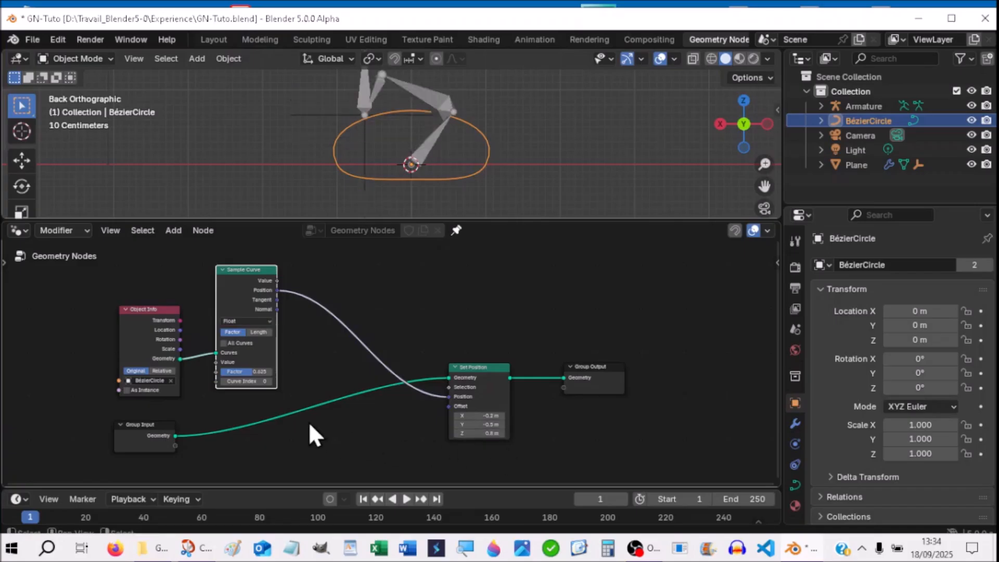
Step: Reduce the Sample Curve factor to 0 and set Set Position's Z offset to 0 m
drag(235, 371, 148, 371)
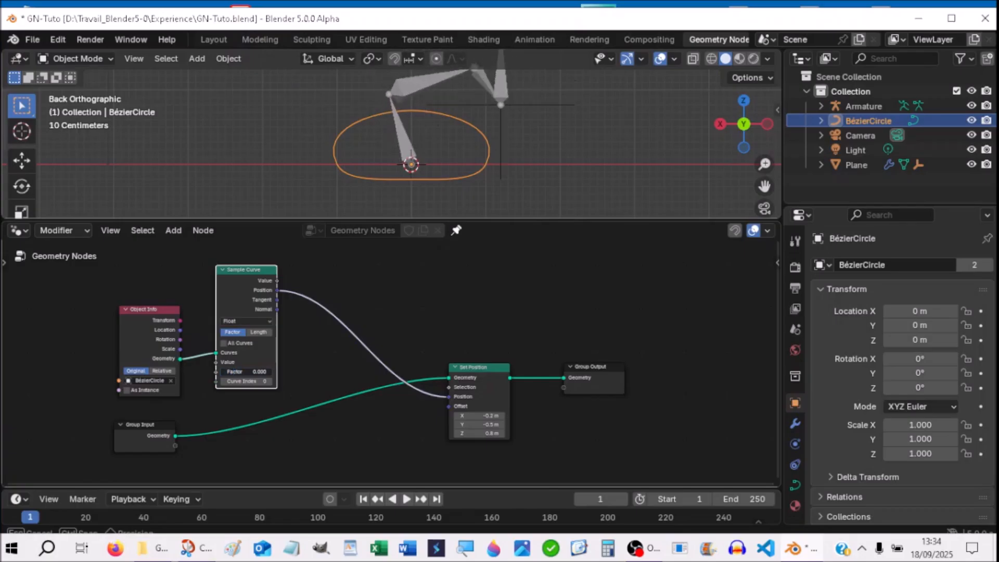
click(493, 432)
text(0)
key(Return)
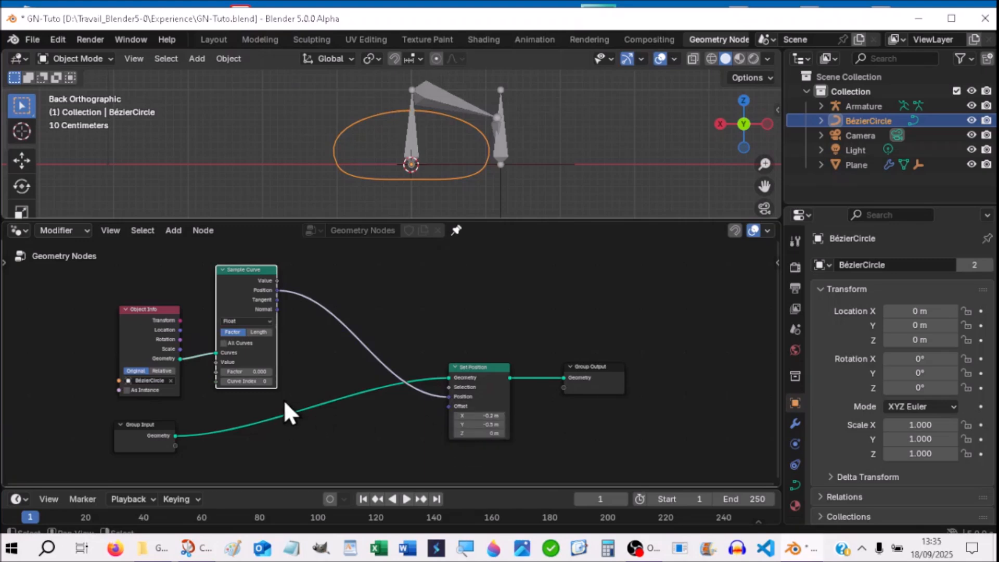
Step: Set Set Position's X offset to 0 m and vary the Sample Curve factor up to 1, finishing at about 0.567
drag(257, 371, 258, 370)
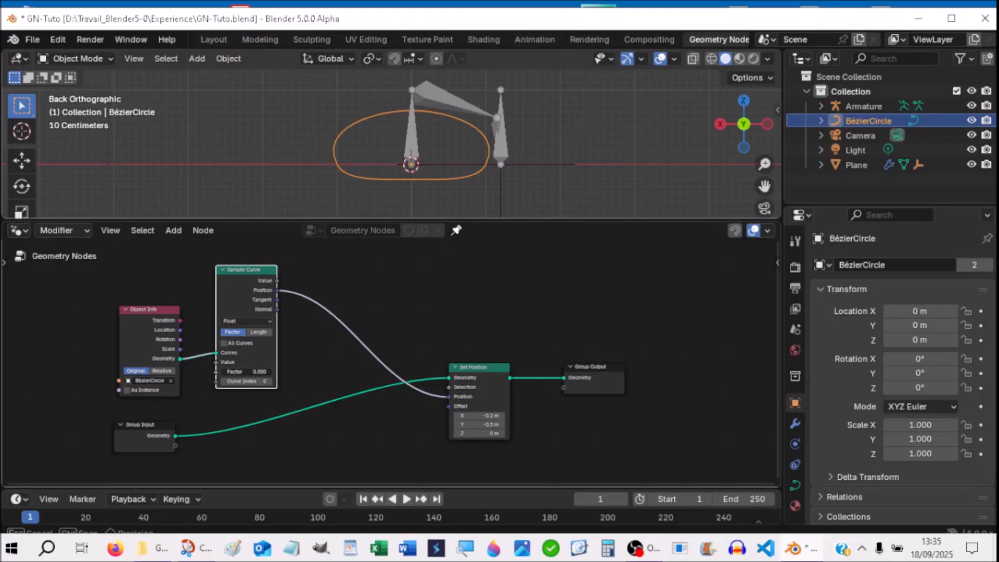
drag(258, 370, 279, 390)
click(474, 415)
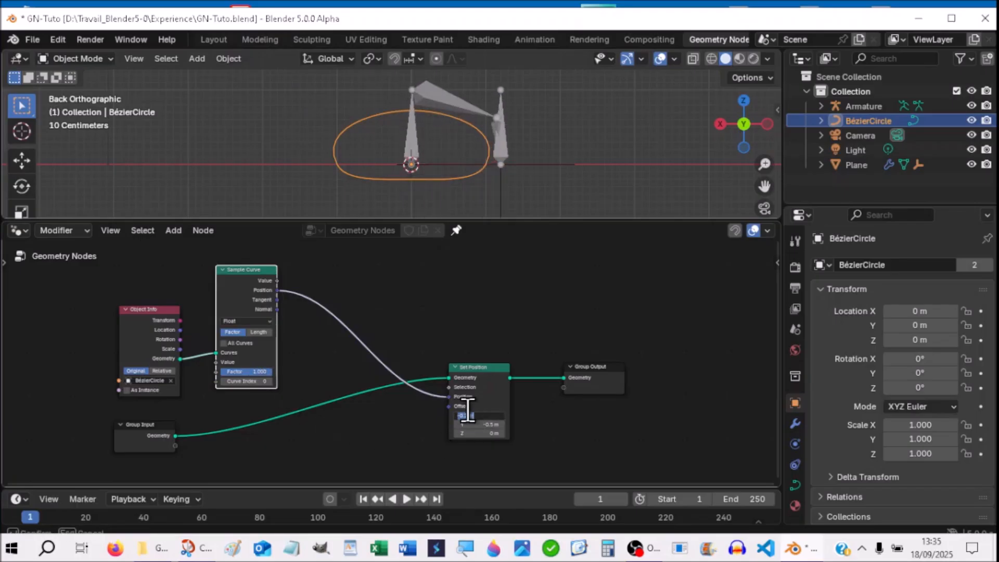
text(0)
key(Return)
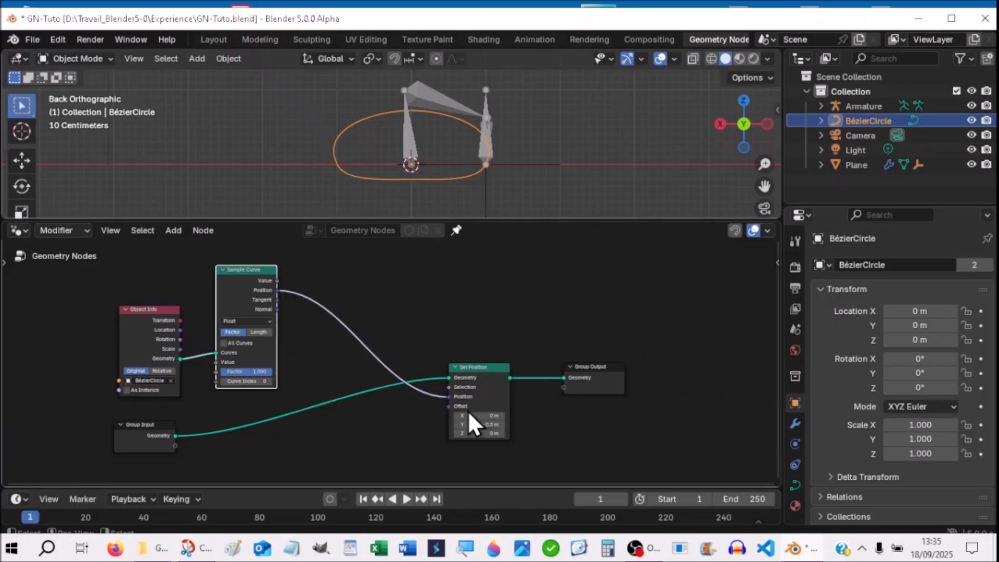
mouse_move(258, 381)
mouse_down()
mouse_move(256, 371)
mouse_move(221, 372)
mouse_move(271, 372)
mouse_move(220, 371)
mouse_move(270, 372)
mouse_move(250, 372)
mouse_up()
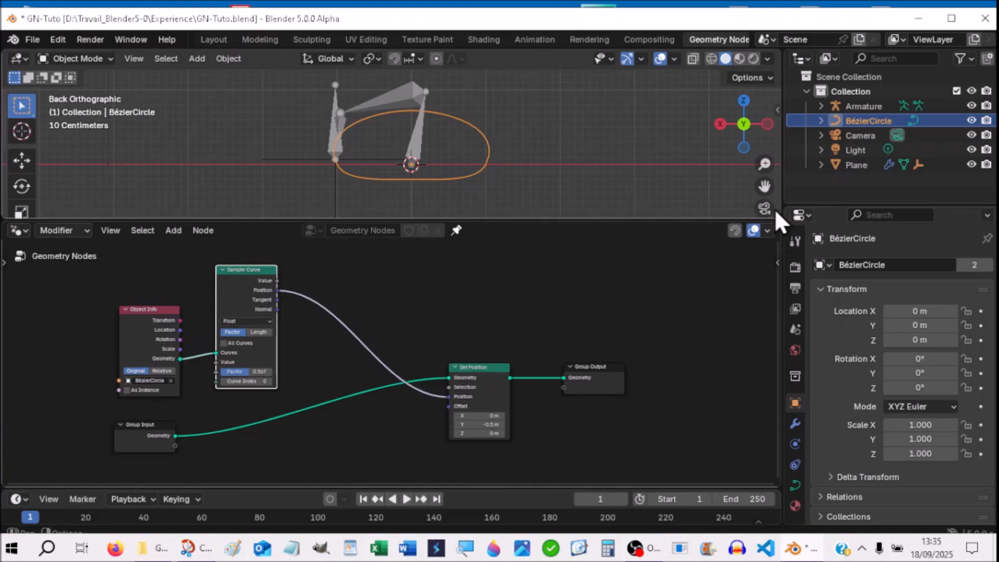
Step: Try moving BézierCircle about 0.39 m along X in the viewport, and undo the move
click(25, 163)
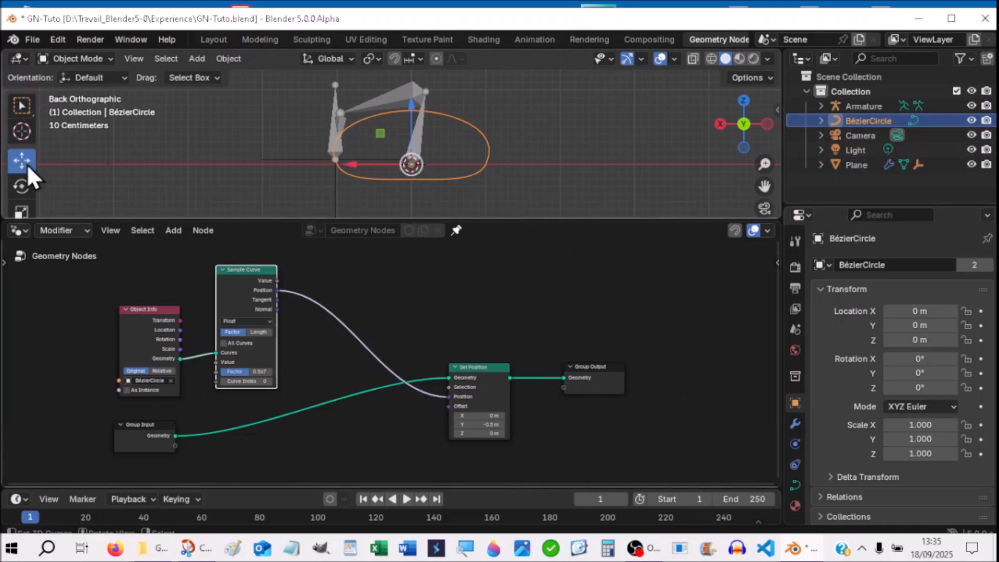
drag(366, 159, 335, 161)
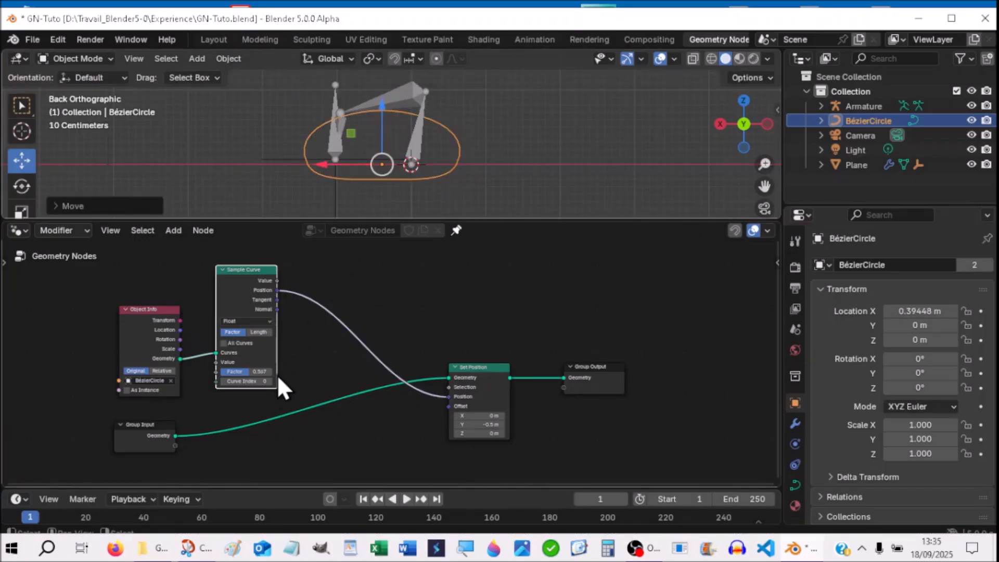
key(ctrl+z)
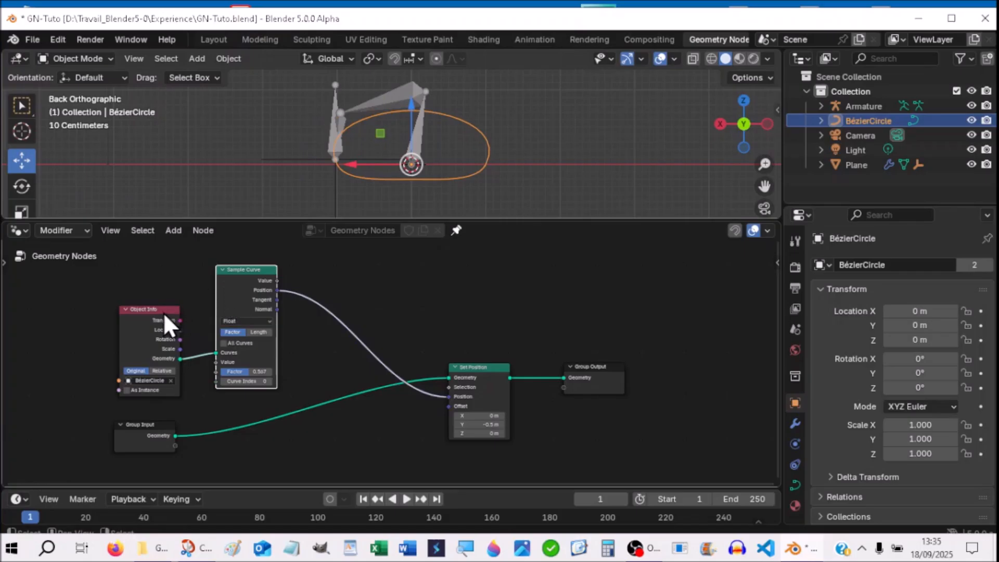
Step: Move Object Info away from Sample Curve and insert a Transform Geometry node on the link between them
drag(158, 311, 81, 295)
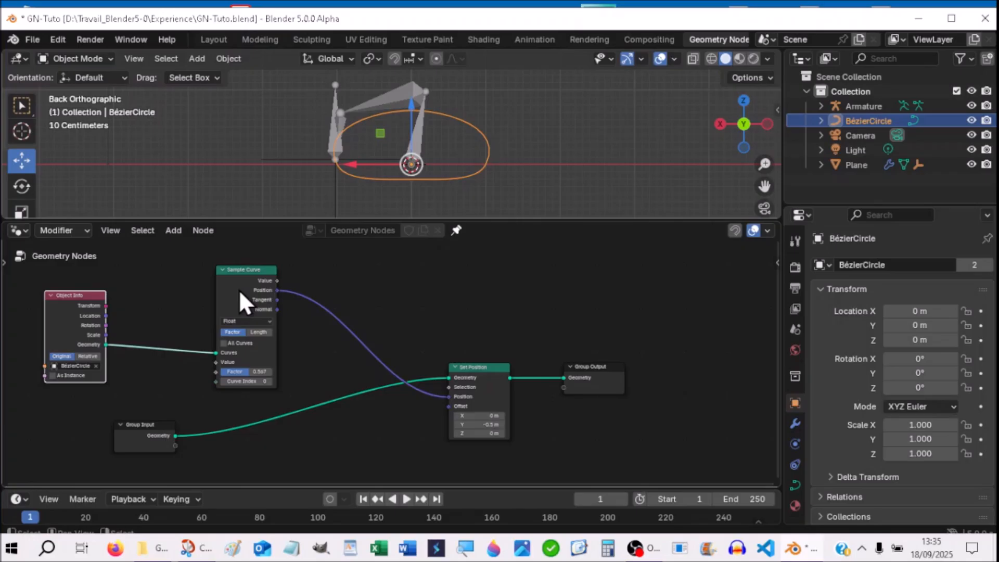
key(shift+a)
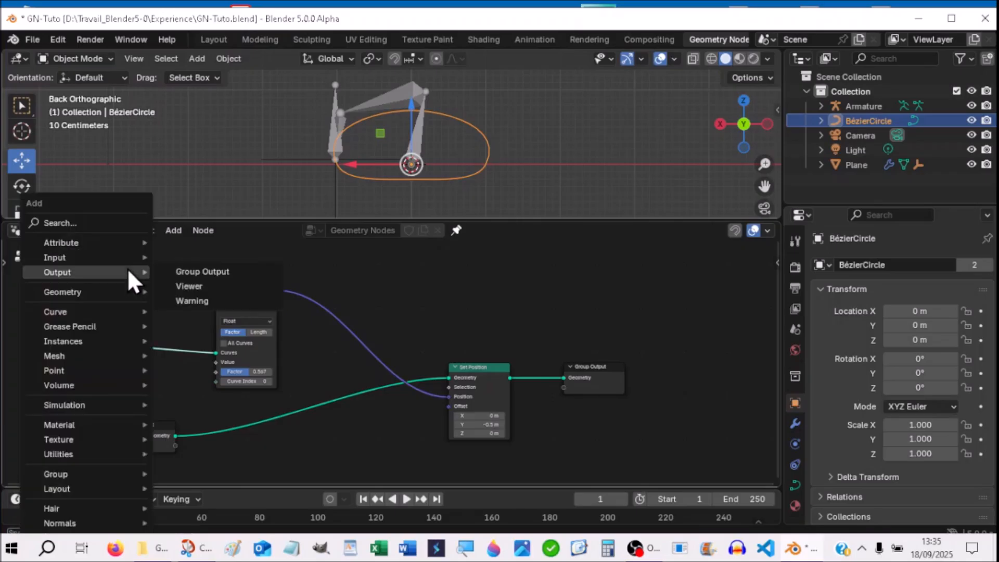
mouse_move(71, 246)
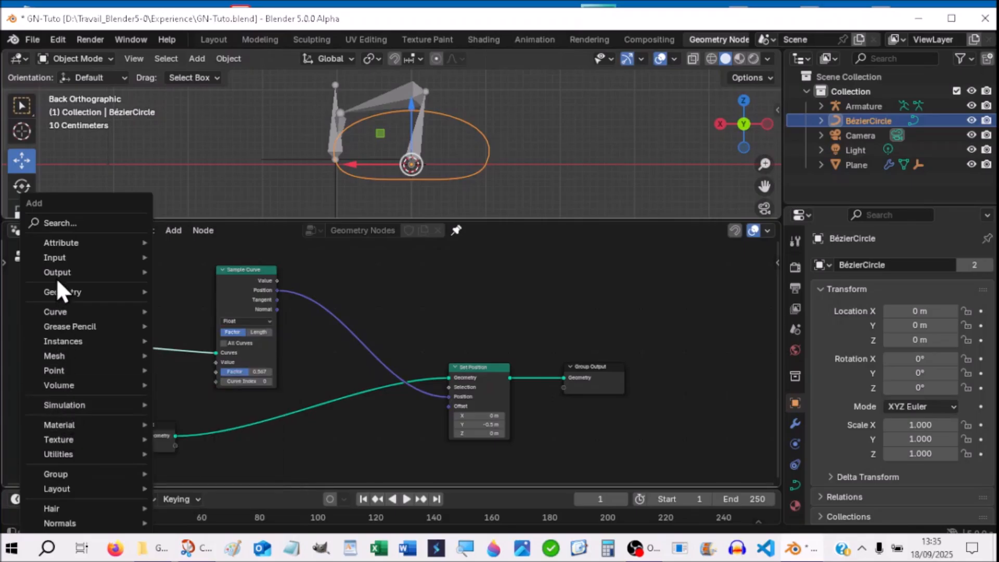
click(60, 225)
text(tra)
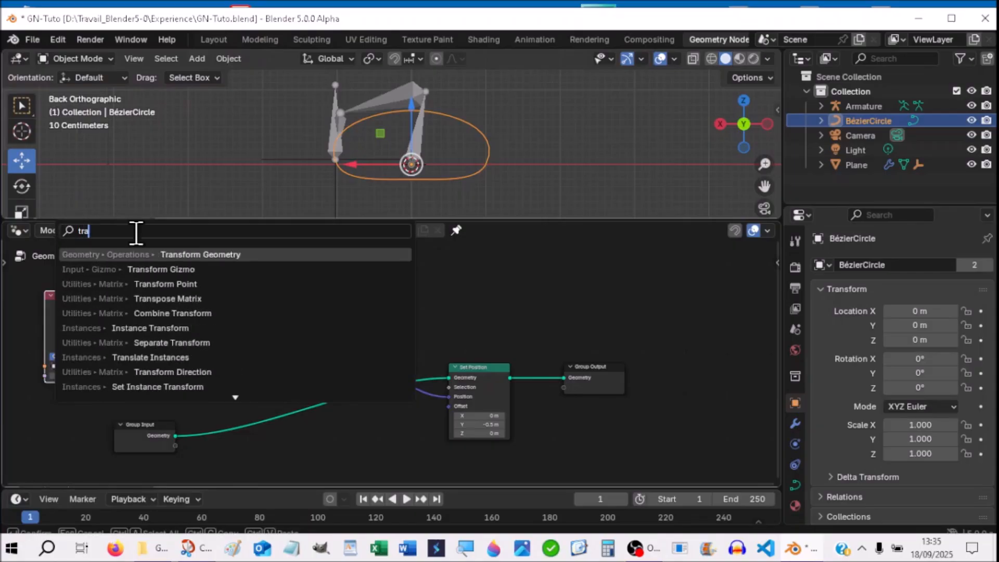
click(206, 254)
click(143, 270)
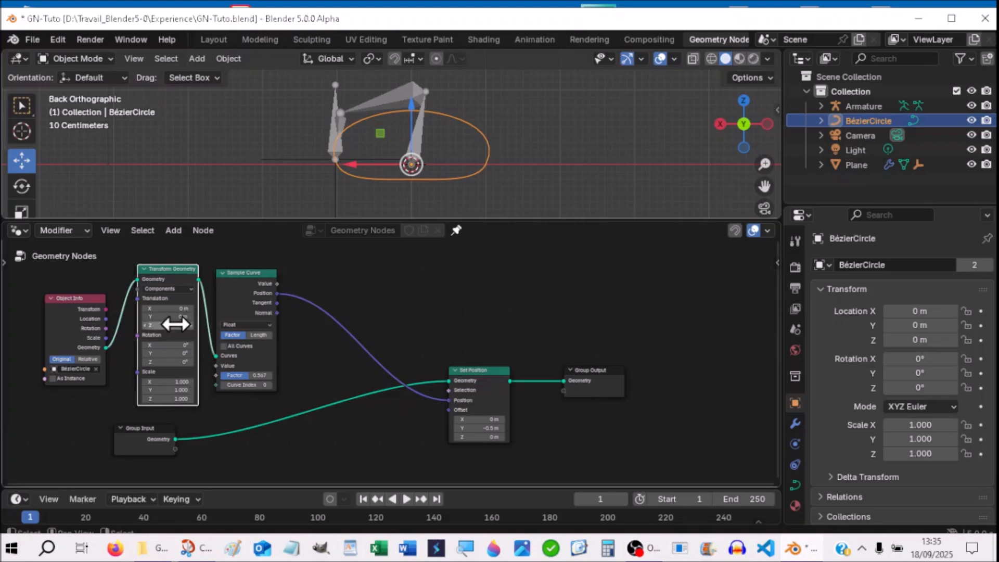
Step: Adjust the Transform Geometry translation to X 0.2 m and Y -0.4 m to shift the sampled curve
mouse_move(173, 311)
mouse_down()
mouse_move(182, 318)
mouse_move(172, 318)
mouse_up()
mouse_move(214, 356)
mouse_down()
mouse_move(195, 336)
mouse_move(211, 352)
mouse_up()
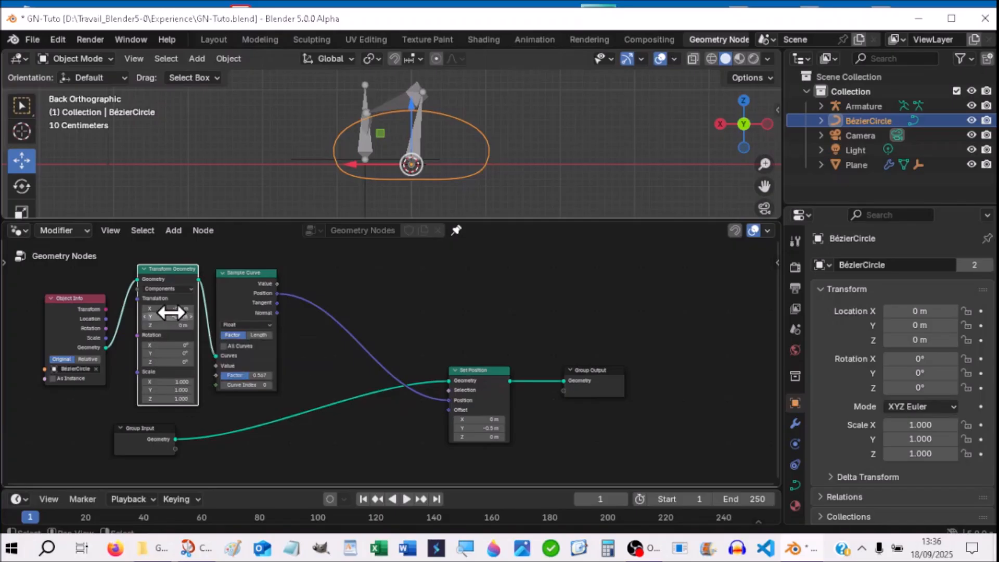
drag(171, 310, 232, 310)
drag(490, 427, 477, 422)
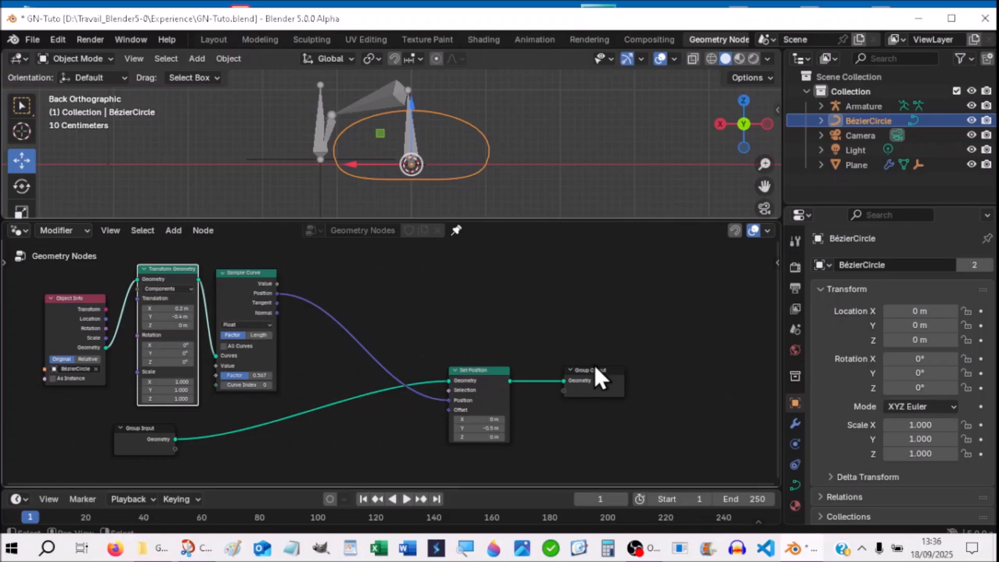
Step: Move Group Output higher and wire a new Join Geometry node between Set Position and Group Output
drag(596, 367, 630, 290)
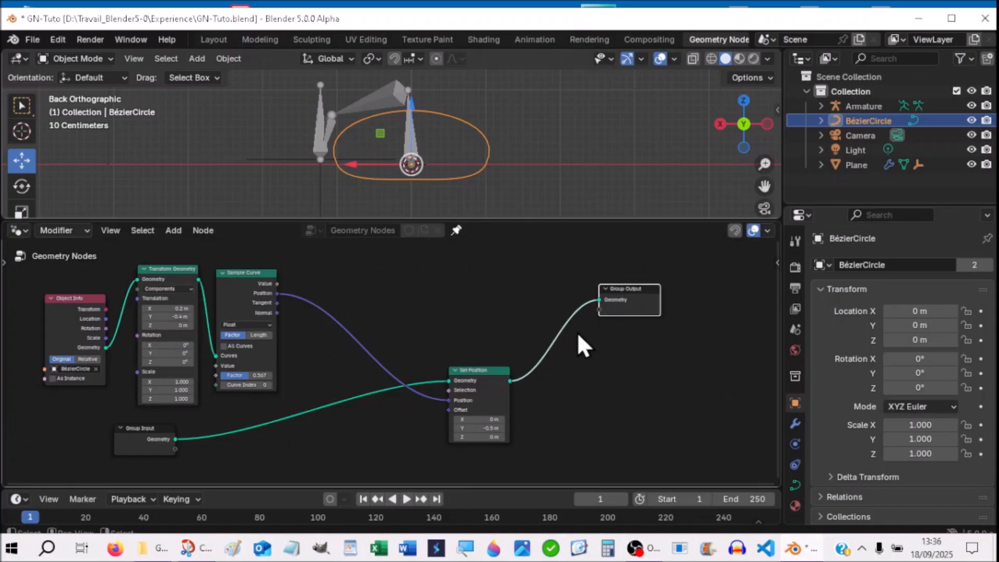
key(shift+a)
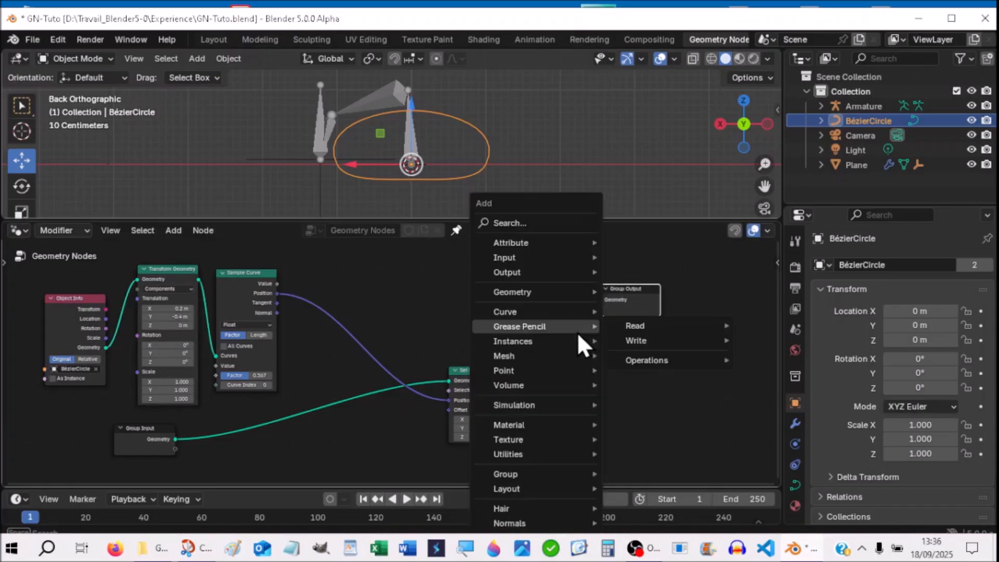
mouse_move(528, 332)
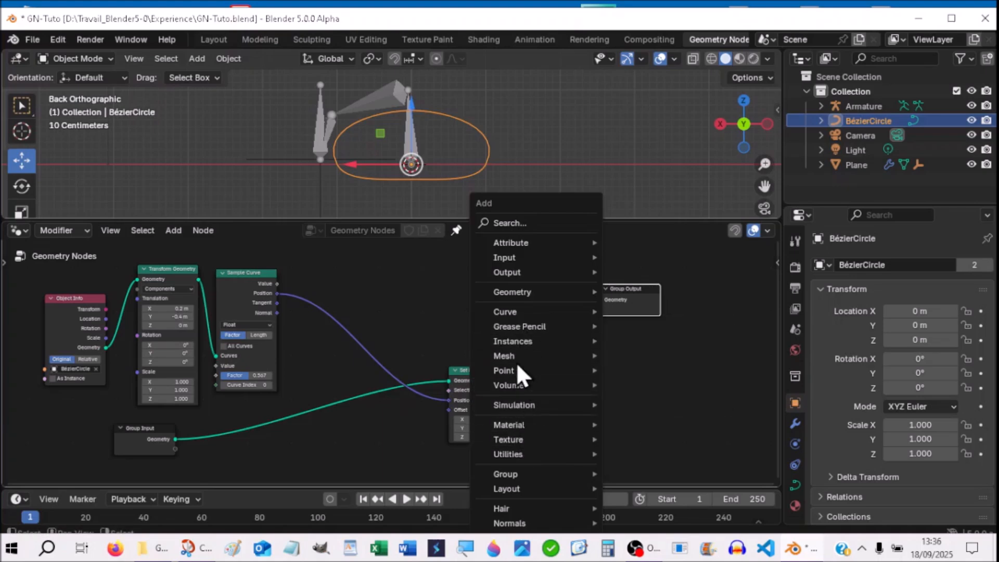
mouse_move(508, 292)
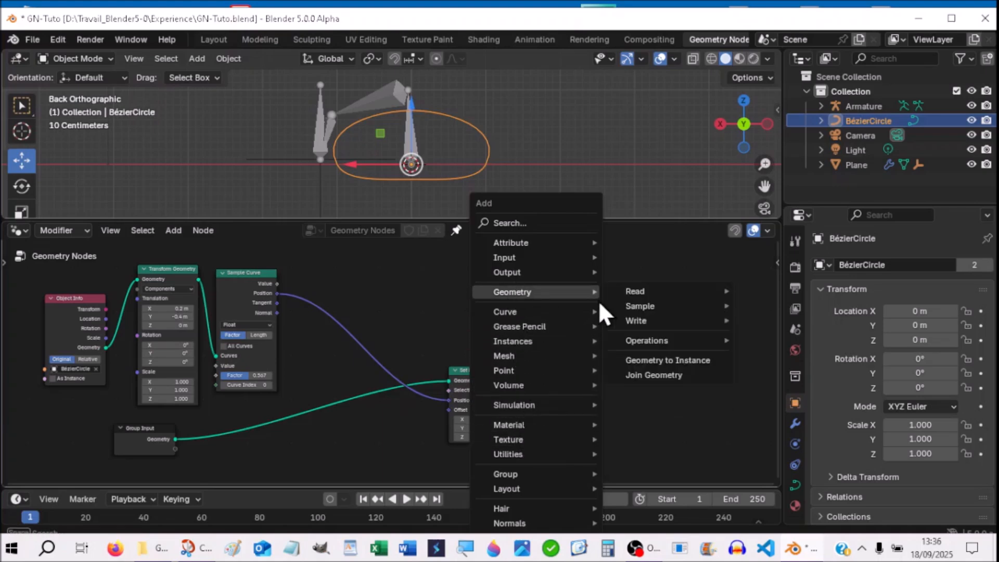
click(645, 376)
click(492, 291)
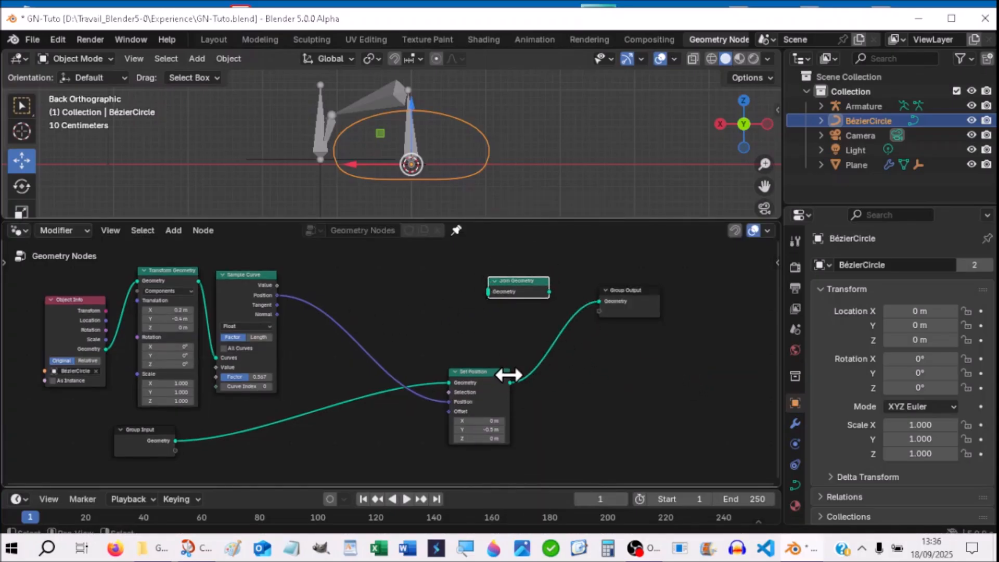
drag(503, 377, 488, 292)
drag(550, 292, 600, 301)
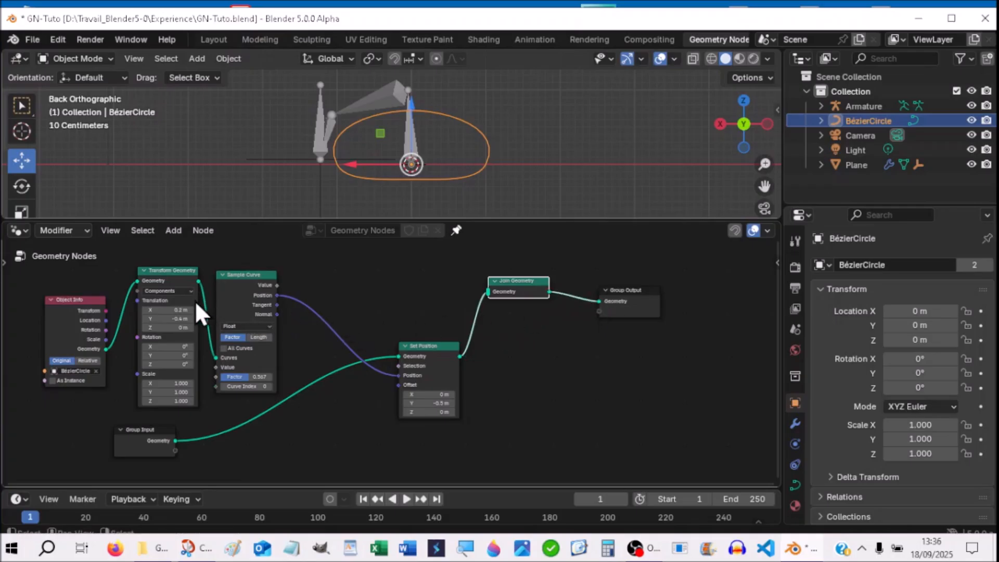
Step: Link the Transform Geometry output into Join Geometry and set its X translation to 0.8 m
drag(200, 281, 488, 292)
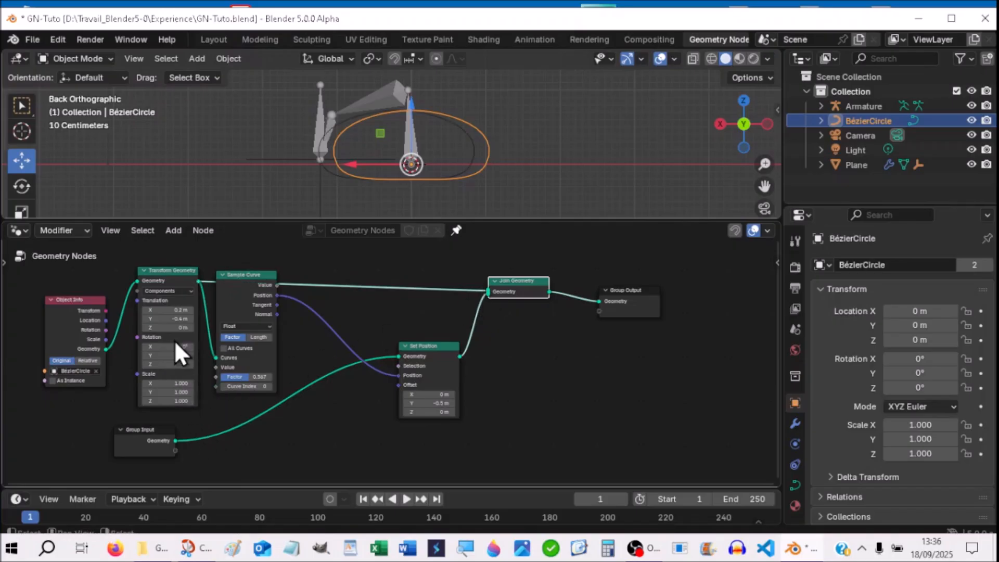
drag(173, 311, 214, 312)
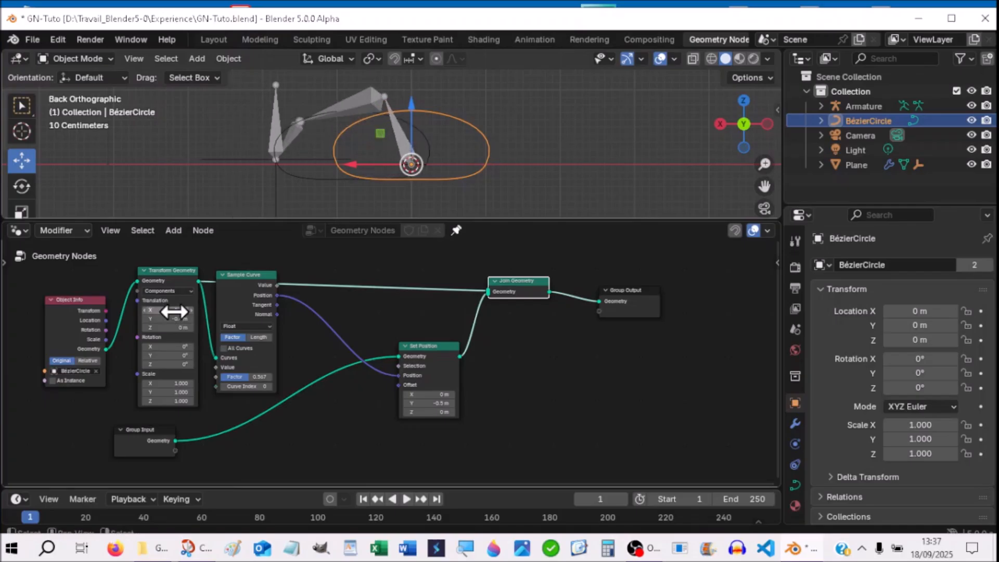
Step: Select Plane through its displayed curve and hide the original BézierCircle in the viewport
click(308, 179)
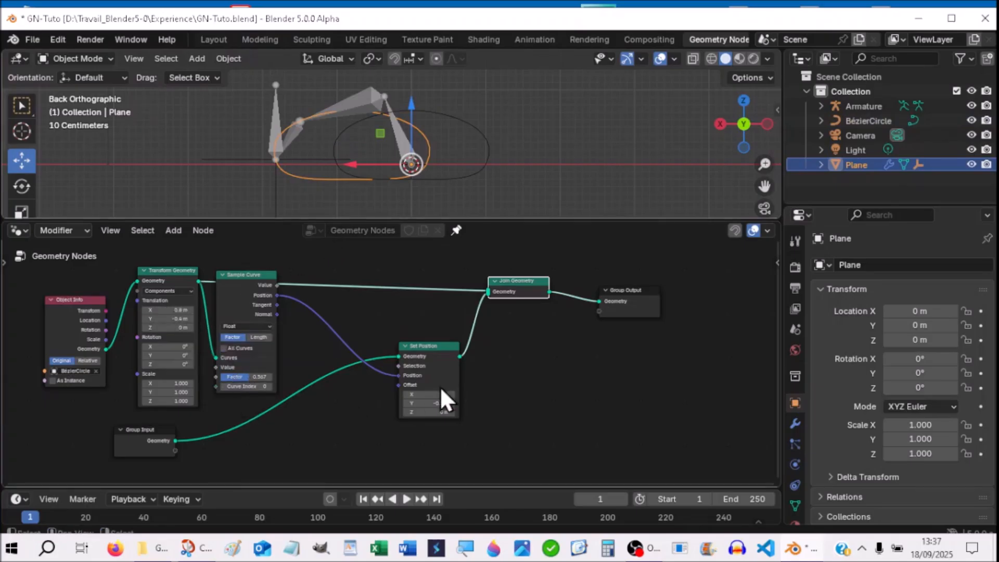
click(972, 121)
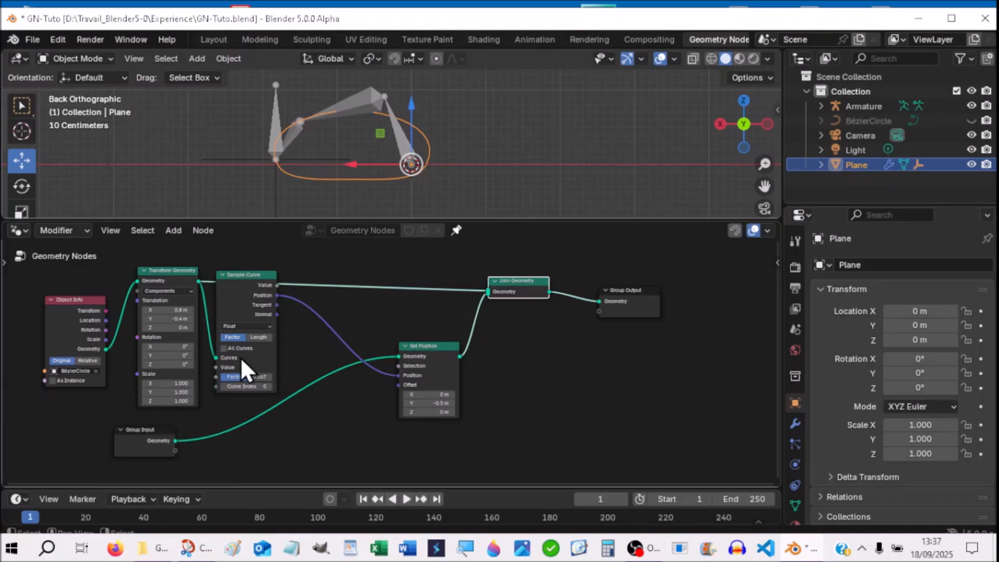
Step: Set the Transform Geometry X translation to 1.5 m and vary the Sample Curve Factor, ending at 0.175
mouse_move(259, 385)
scroll(244, 403, up, 2)
mouse_move(209, 388)
mouse_down()
mouse_move(266, 386)
mouse_move(140, 385)
mouse_move(221, 386)
mouse_up()
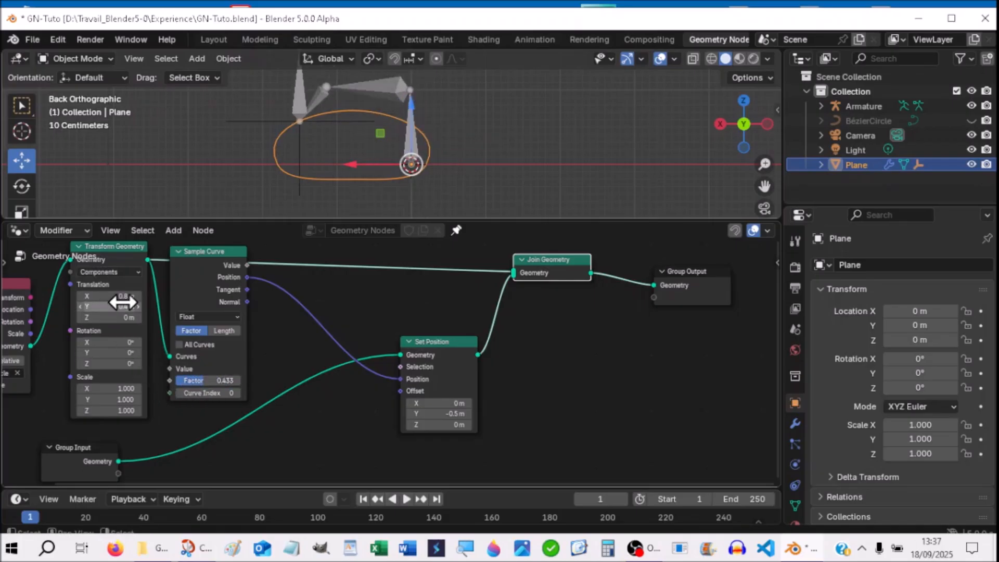
mouse_move(123, 296)
mouse_down()
mouse_move(150, 296)
mouse_move(130, 296)
mouse_up()
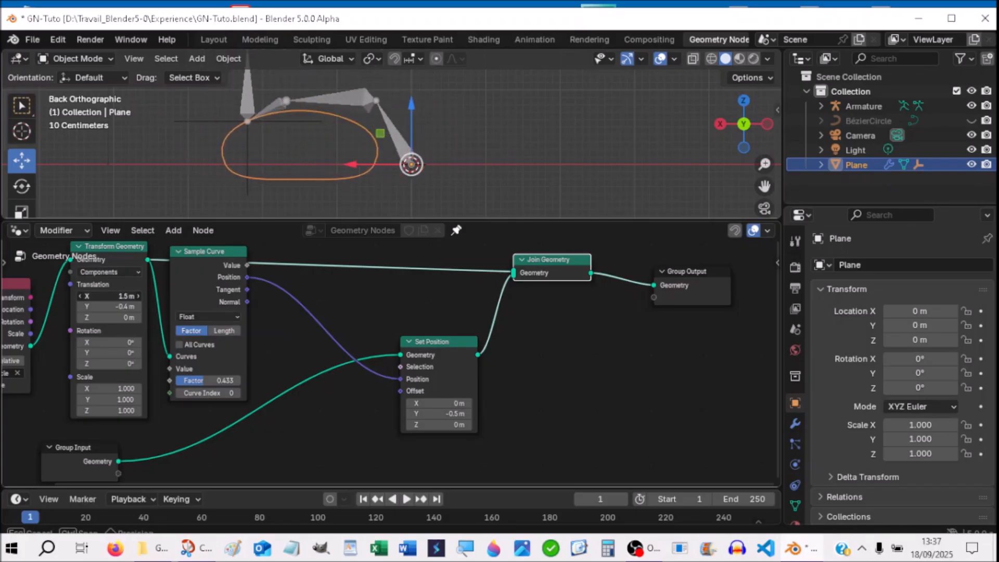
mouse_move(211, 380)
mouse_down()
mouse_move(291, 381)
mouse_move(176, 380)
mouse_move(197, 381)
mouse_up()
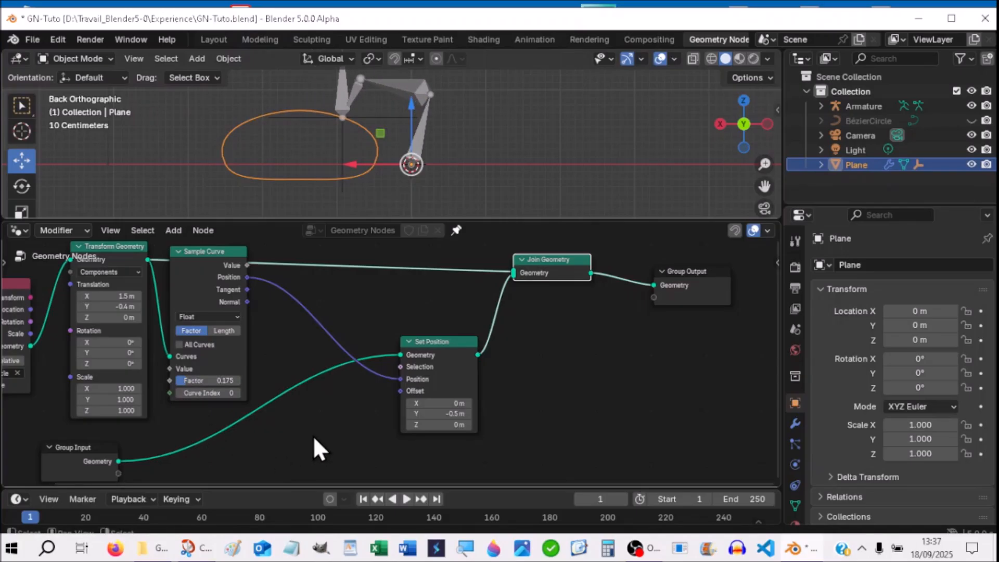
Step: Add a Value input node in the empty area below Transform Geometry and Sample Curve
middle_drag(314, 435, 356, 390)
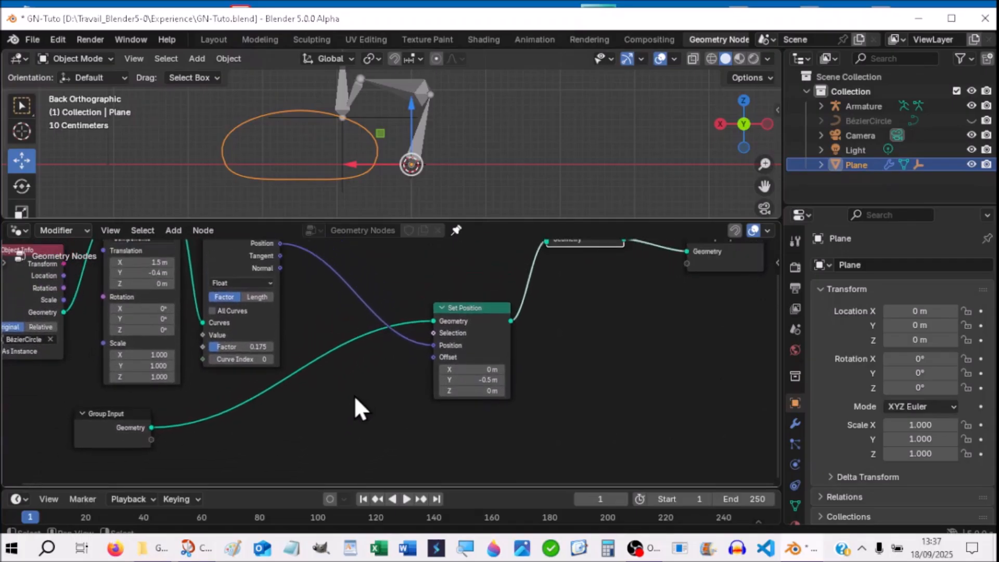
key(shift+a)
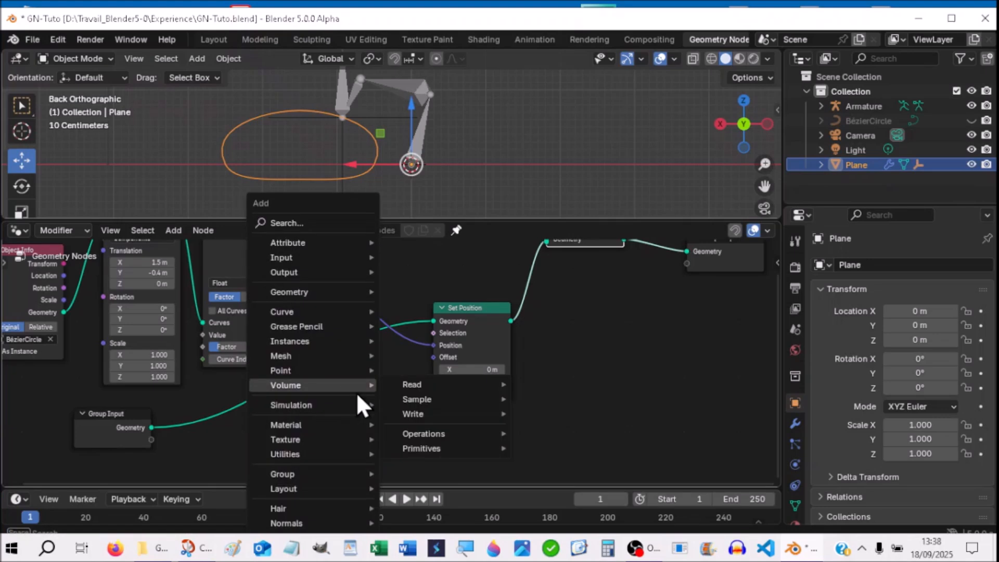
mouse_move(305, 257)
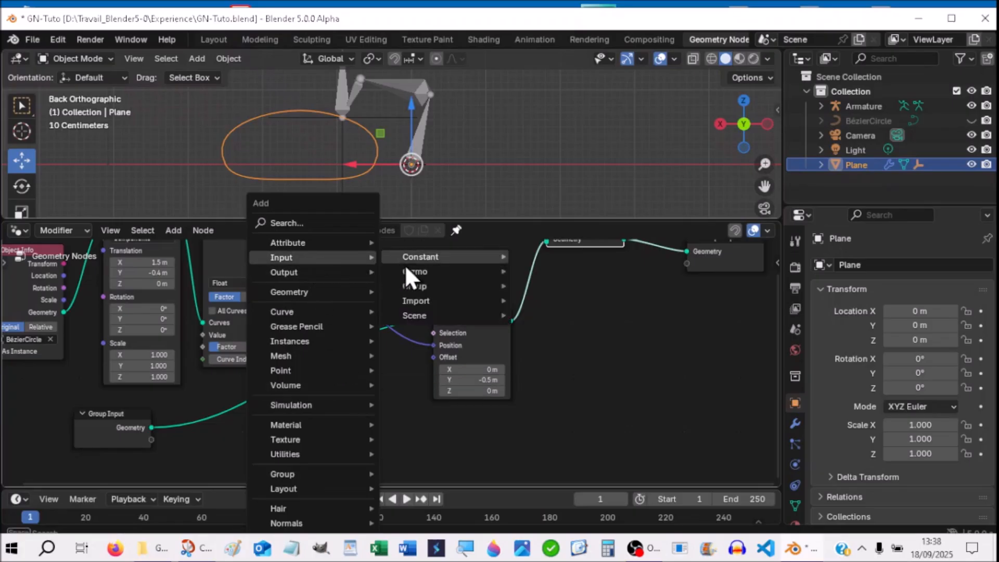
mouse_move(419, 317)
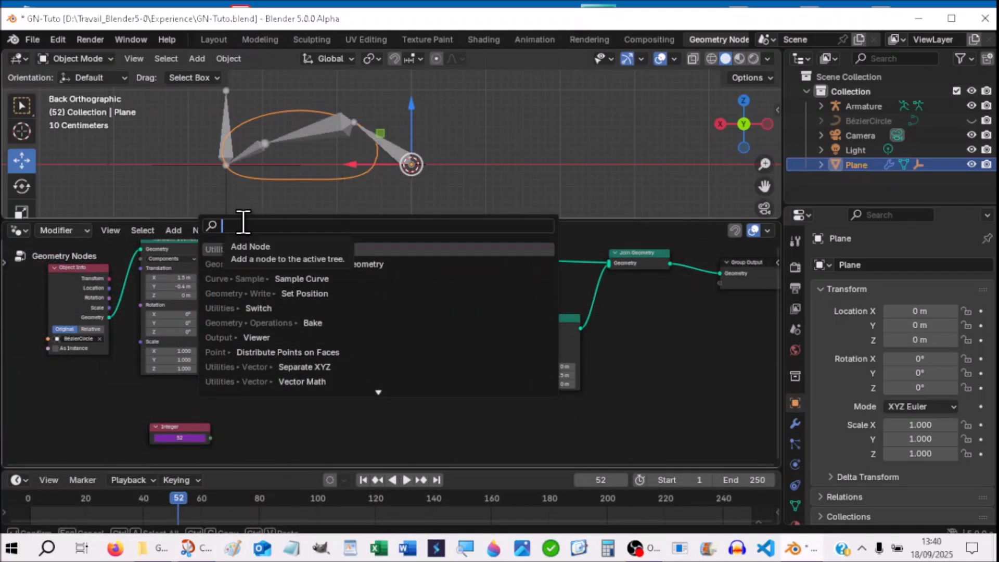
text(val)
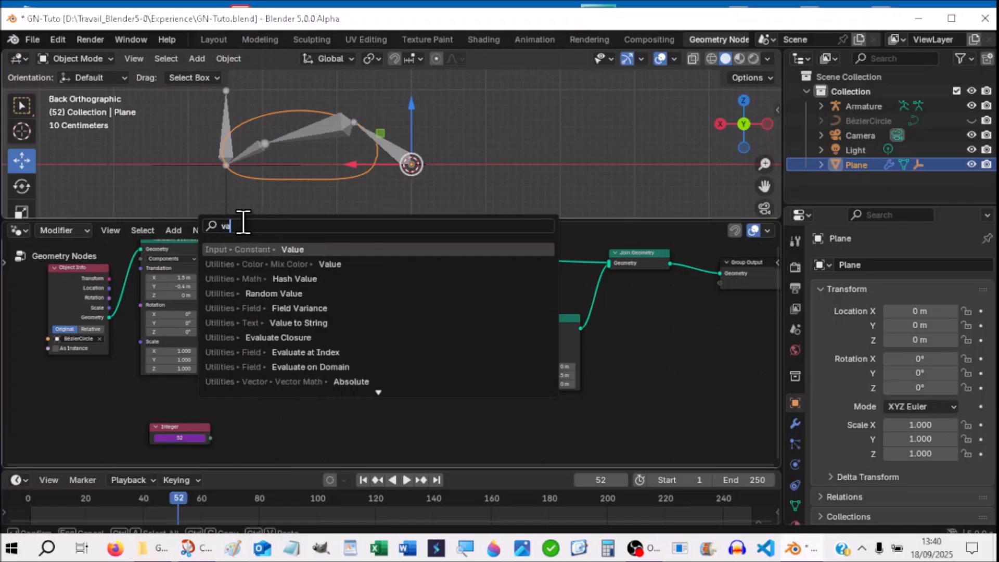
text(ue)
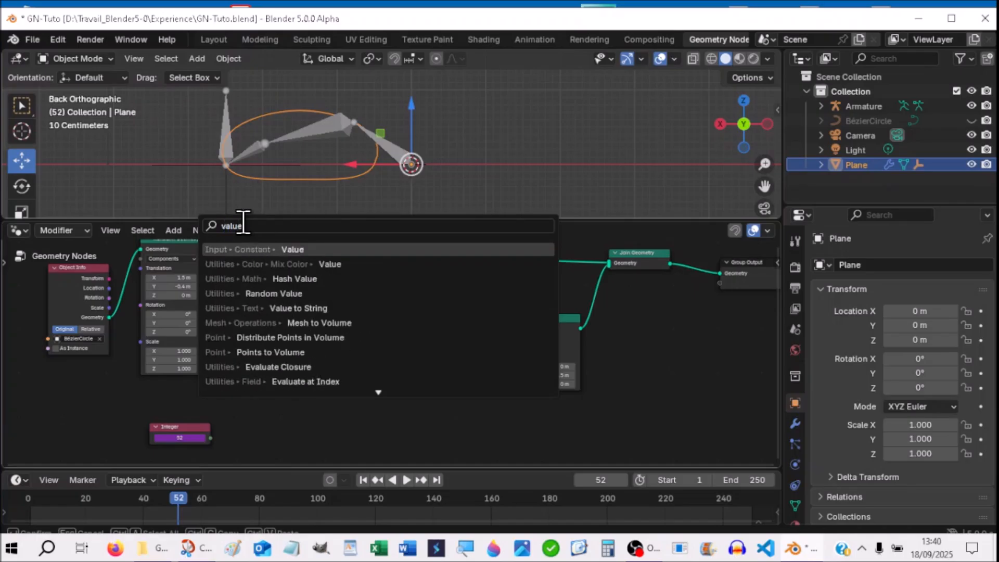
key(Return)
click(242, 378)
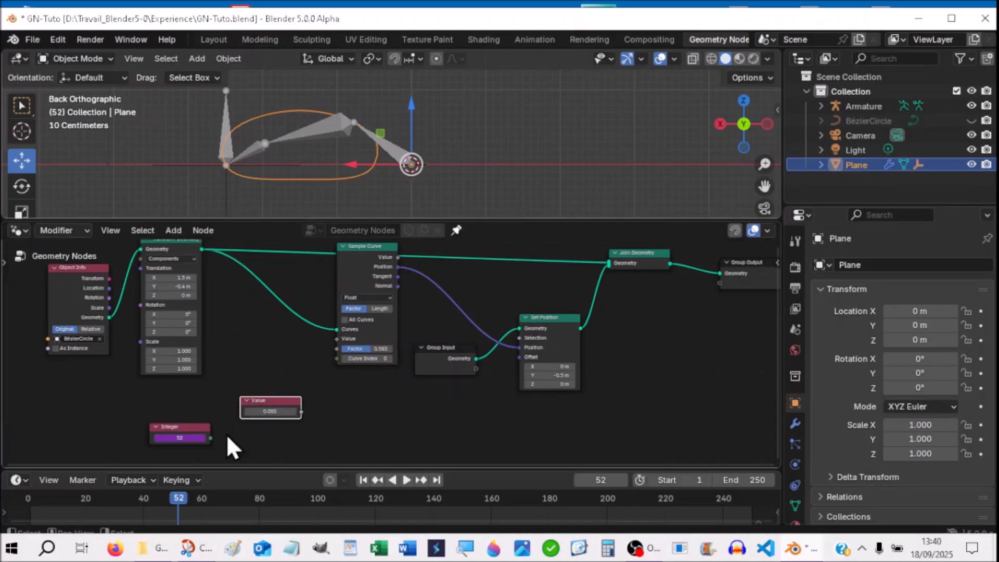
Step: Try to link the Integer node to the Value node, and delete the Integer node
drag(210, 439, 219, 436)
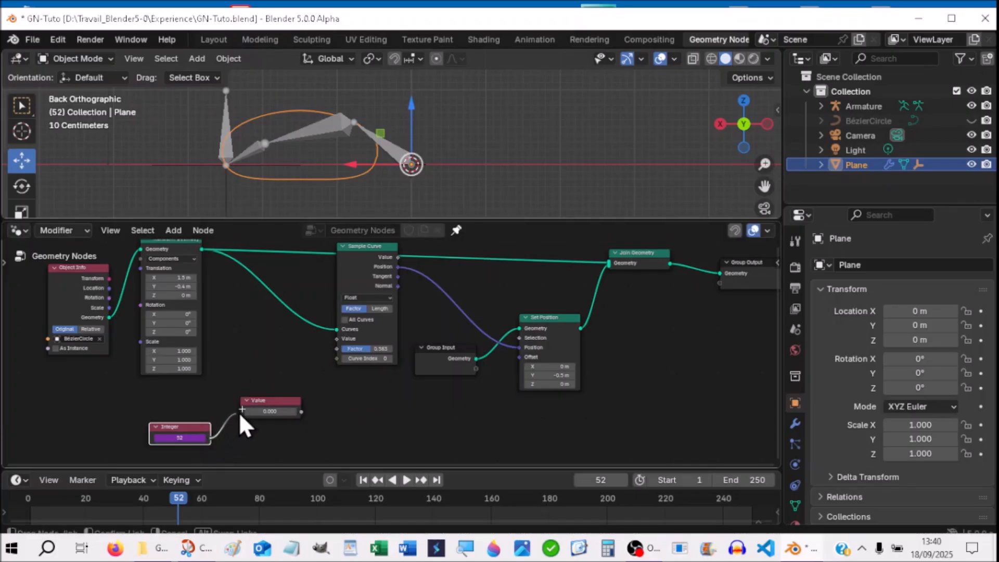
drag(231, 438, 262, 452)
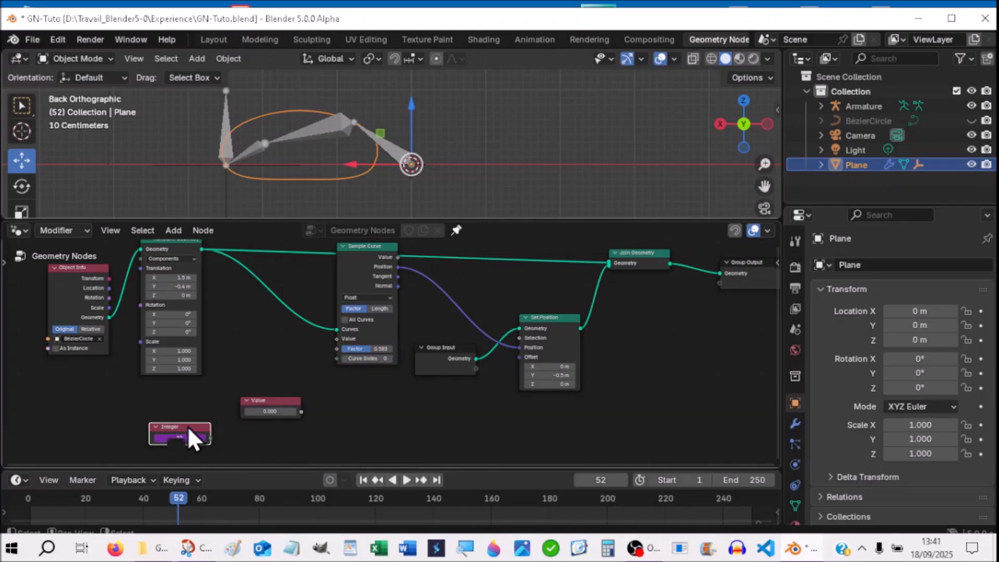
key(x)
Step: Drive the Value node with the expression #frame and place it below Transform Geometry
click(276, 412)
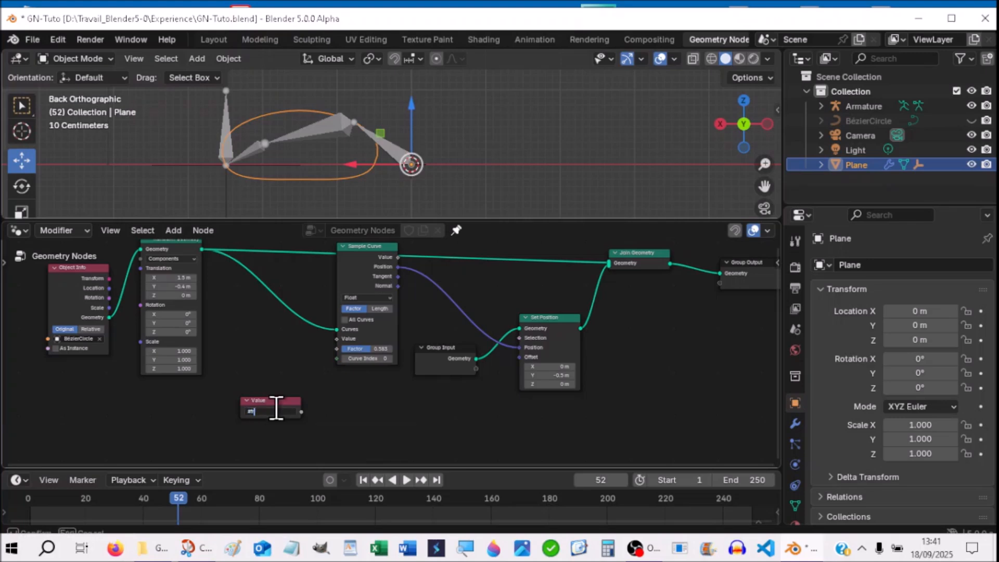
text(#frame)
key(Return)
key(g)
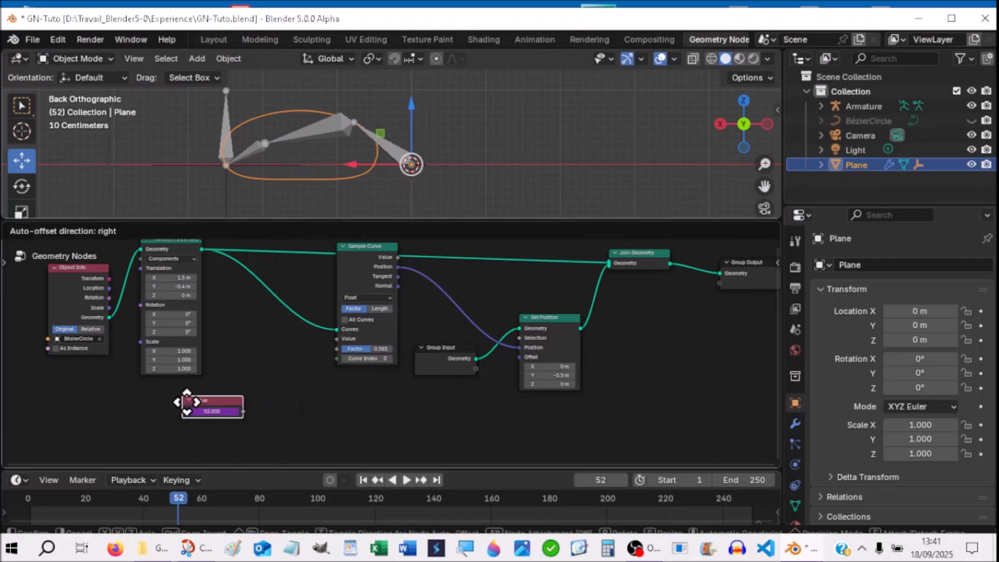
click(160, 417)
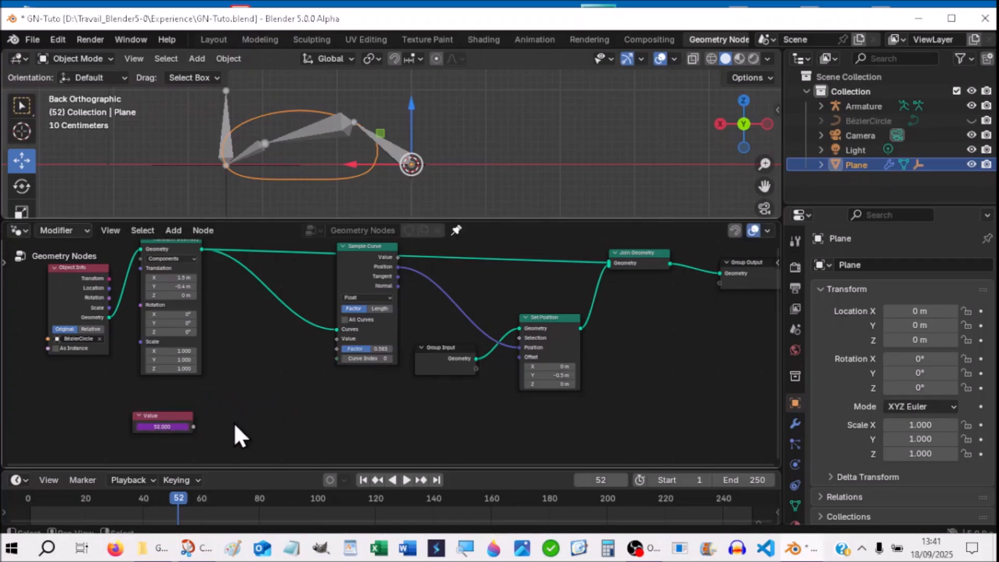
Step: Add a Math node beside the Value node and link the frame value to its first input
key(shift+a)
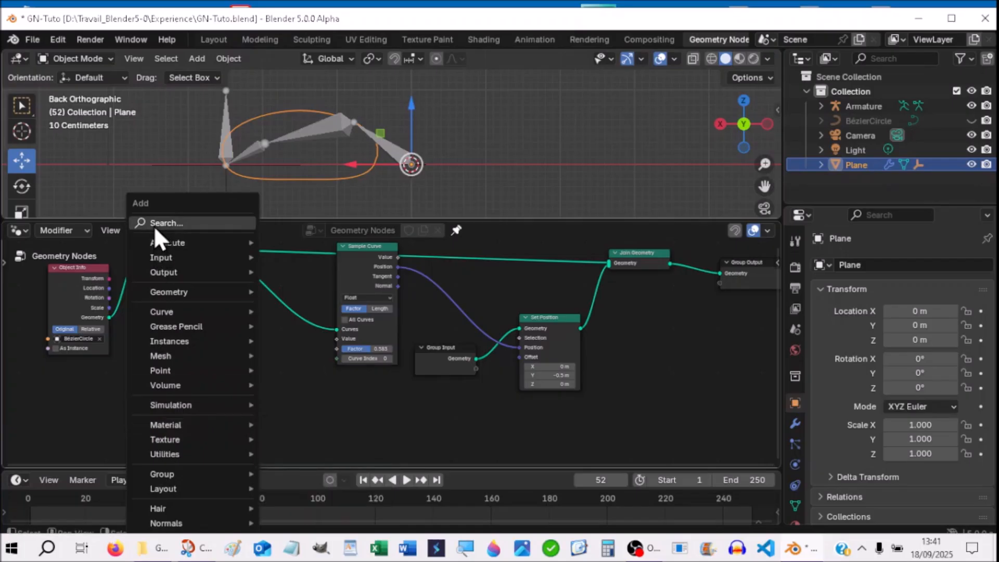
click(155, 226)
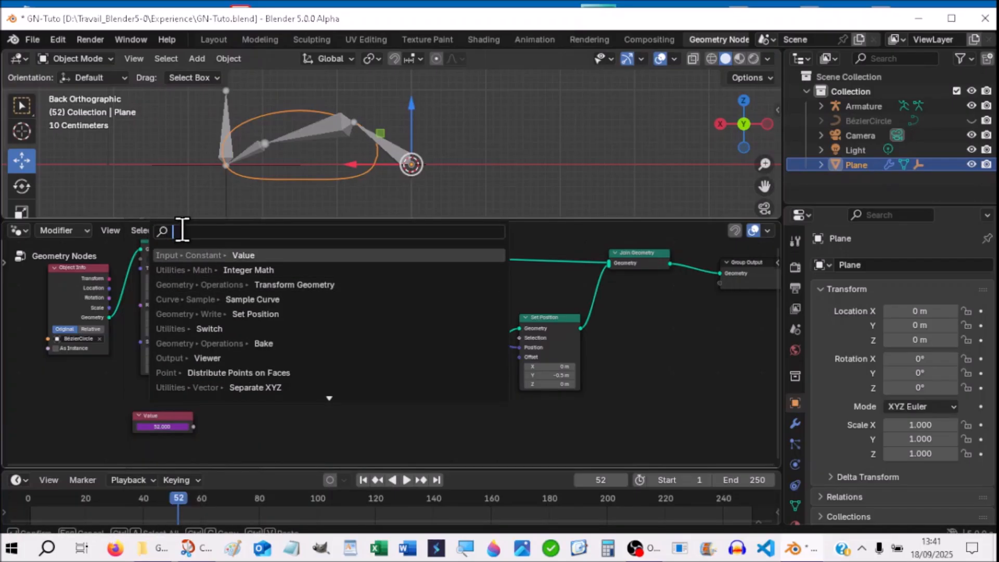
text(math)
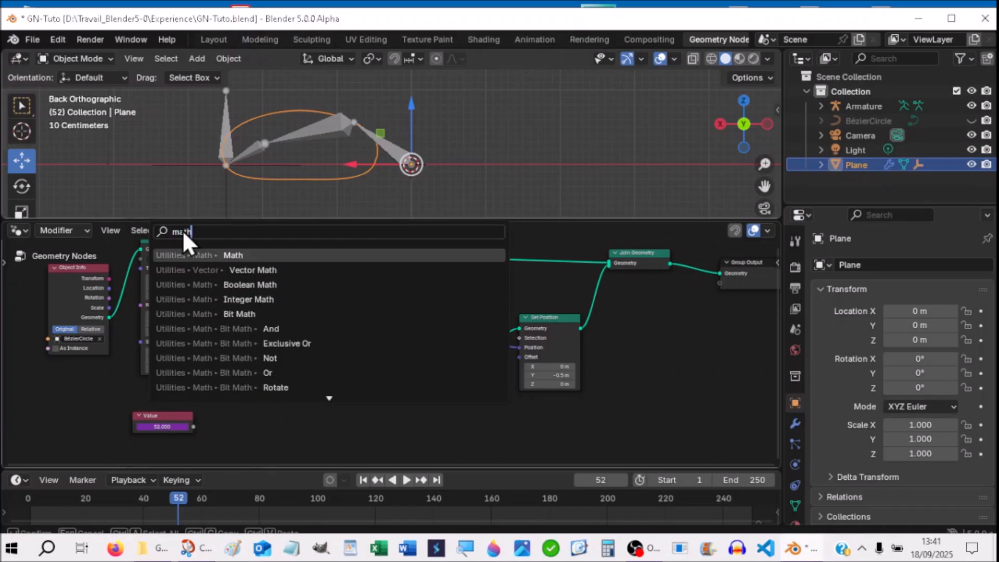
key(Return)
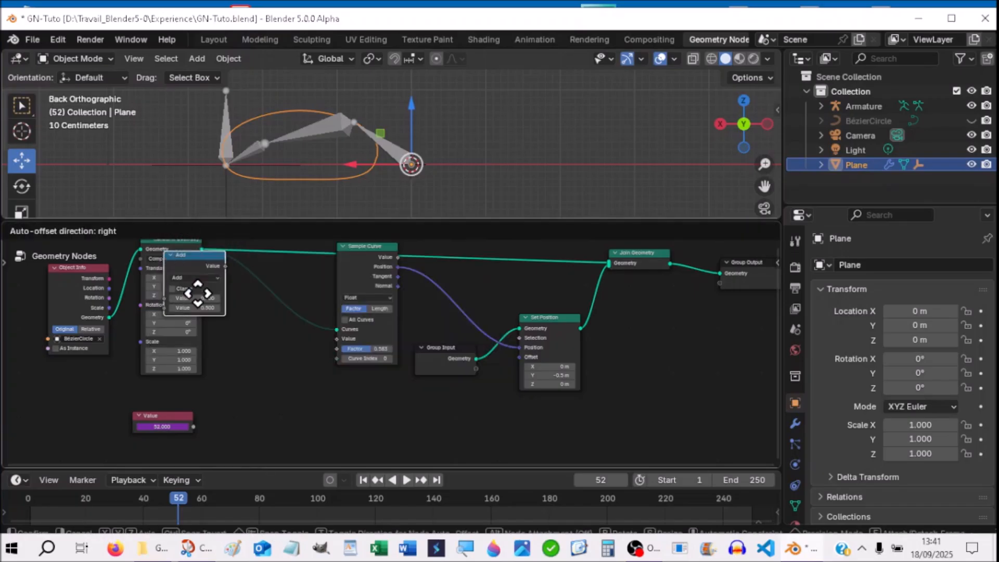
click(227, 365)
drag(194, 427, 227, 423)
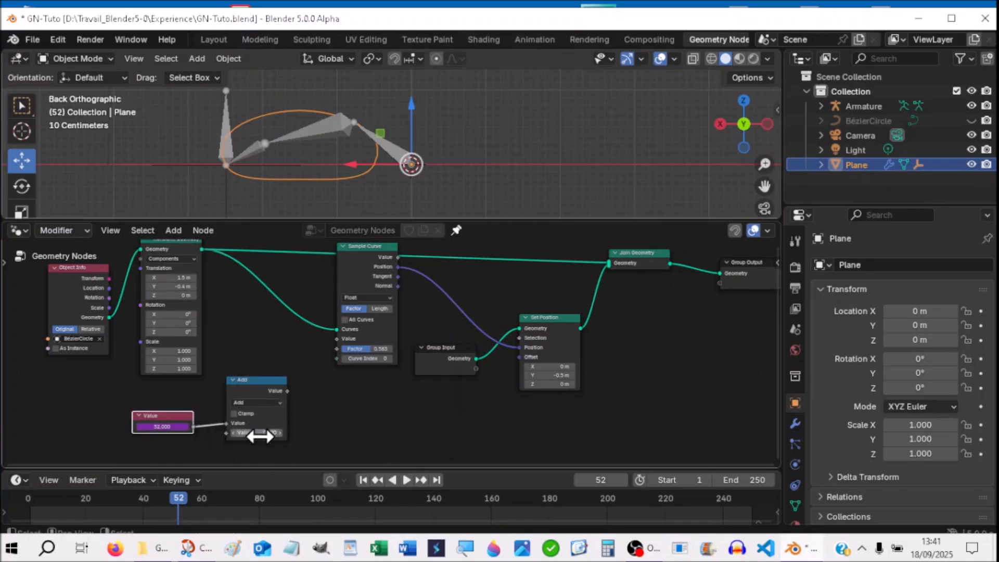
Step: Make the Math node divide the frame value by 125 and link its result to the Sample Curve Factor
click(260, 433)
key(Return)
click(255, 398)
click(255, 404)
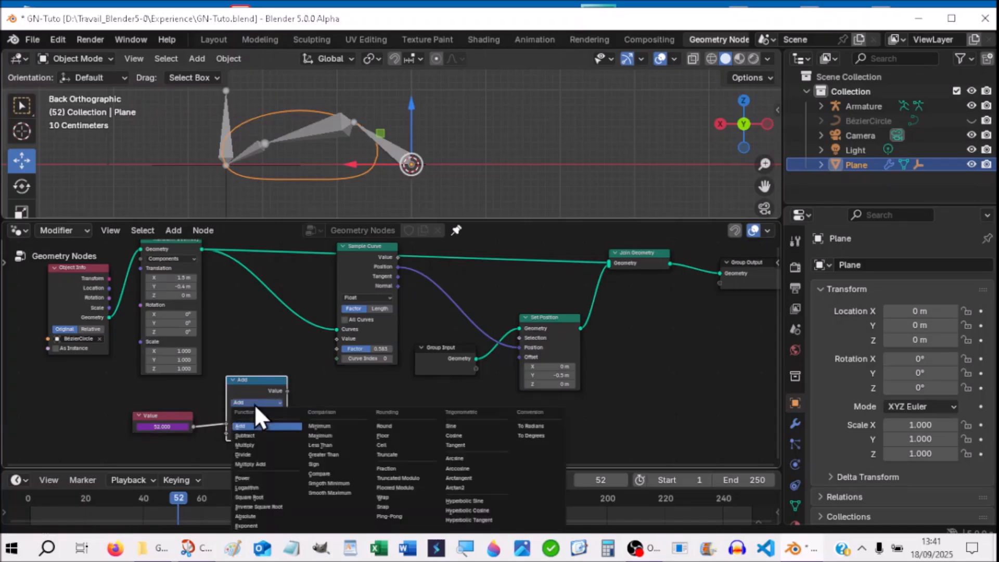
click(251, 454)
drag(287, 390, 334, 348)
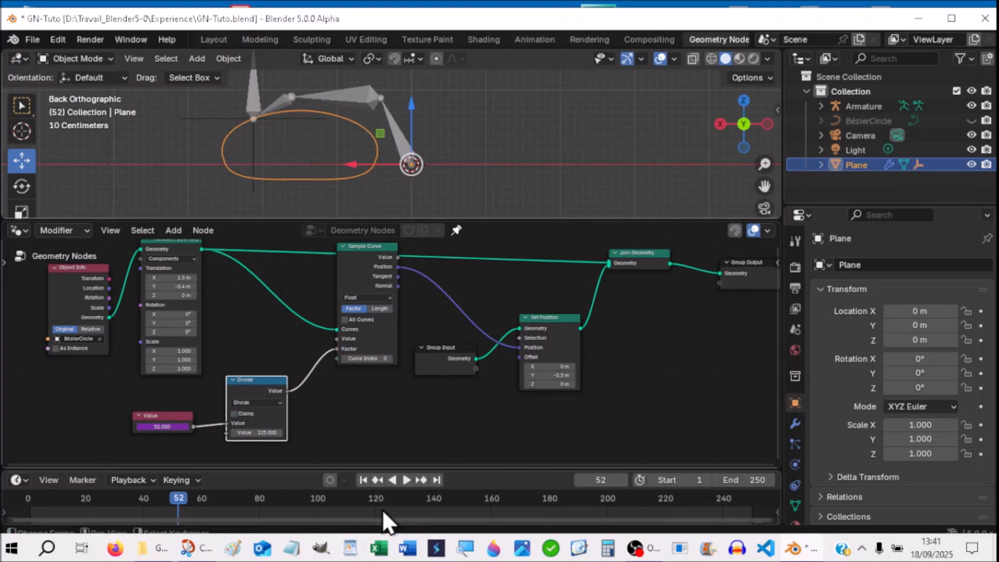
Step: Play the animation, restart it from the first frame, and watch the armature follow the curve before stopping
click(403, 479)
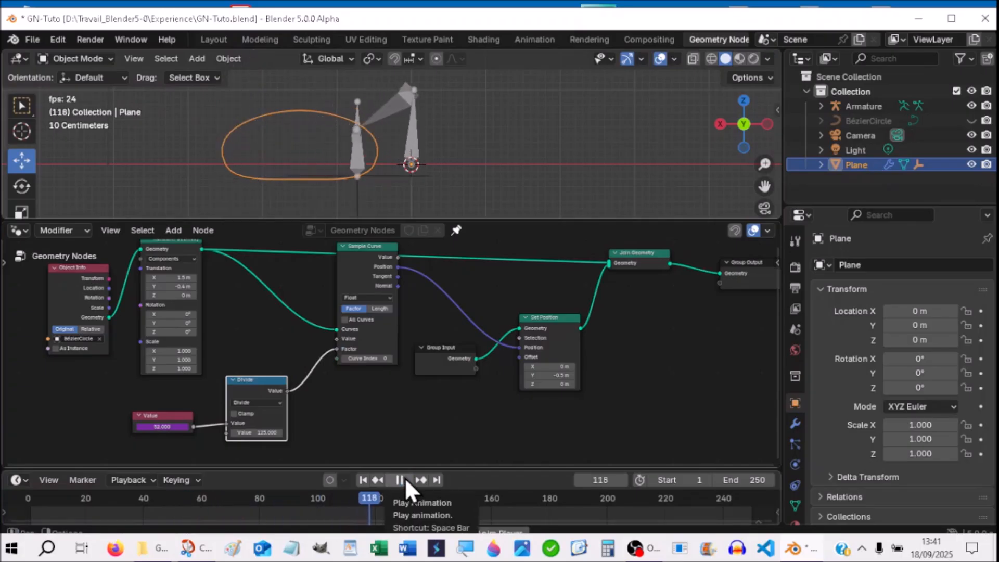
click(405, 480)
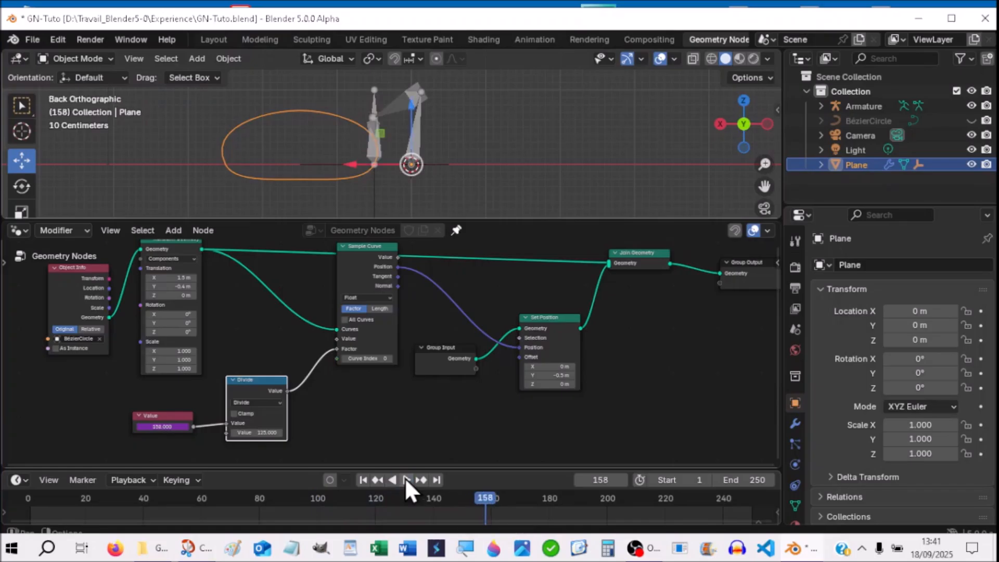
click(360, 480)
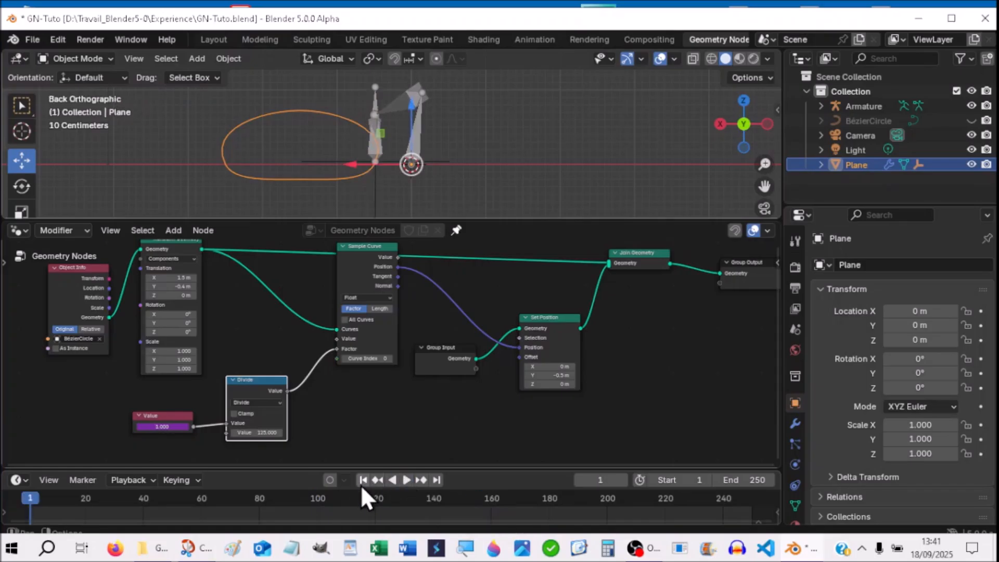
click(405, 480)
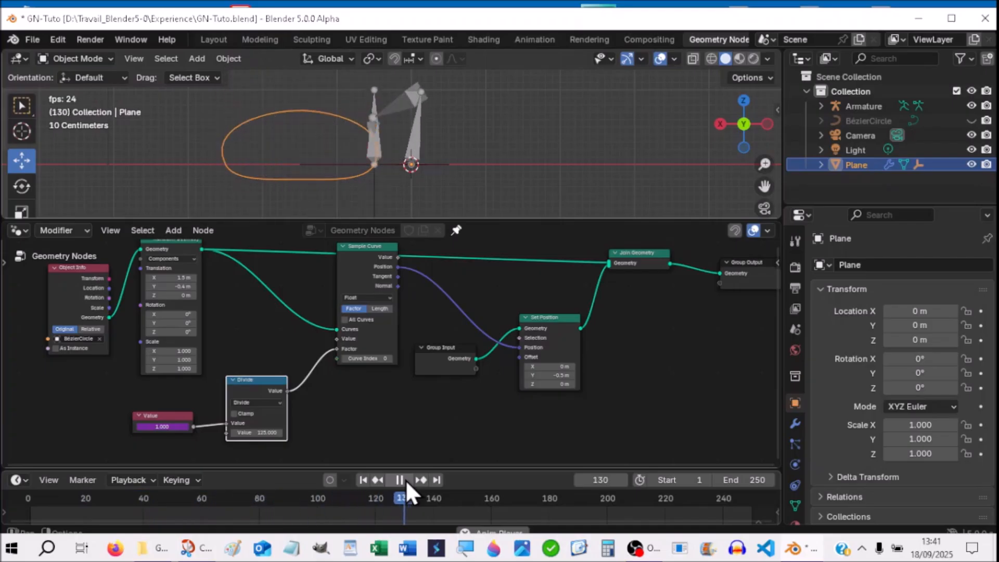
click(405, 479)
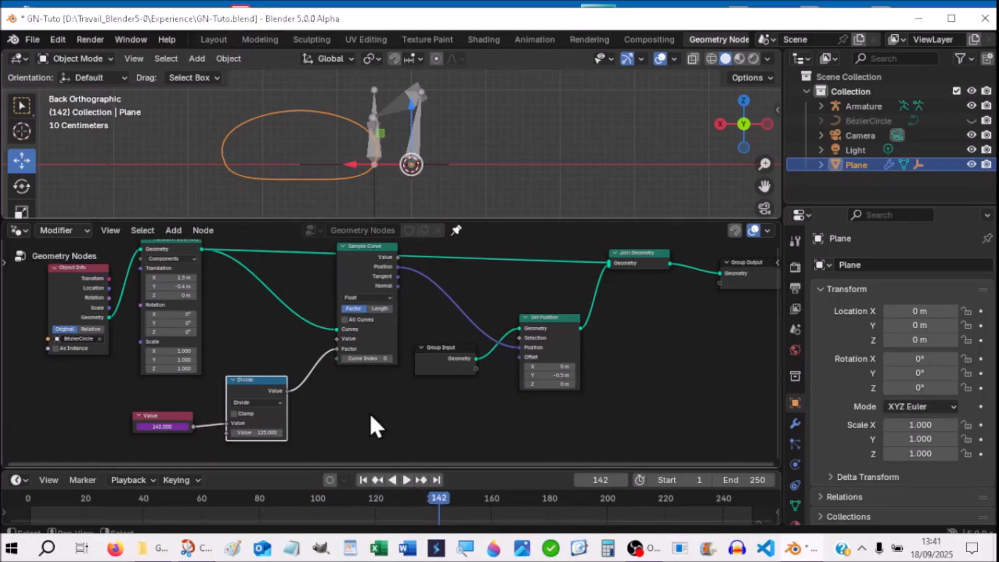
Step: Set the Divide node's divisor to 250, and play the animation to check the armature's motion along the curve
click(255, 434)
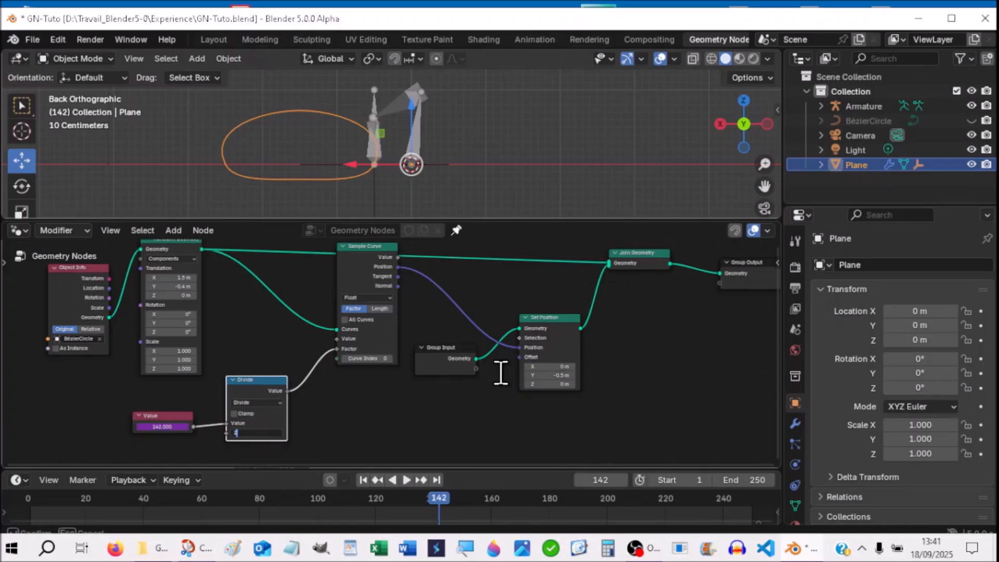
key(Return)
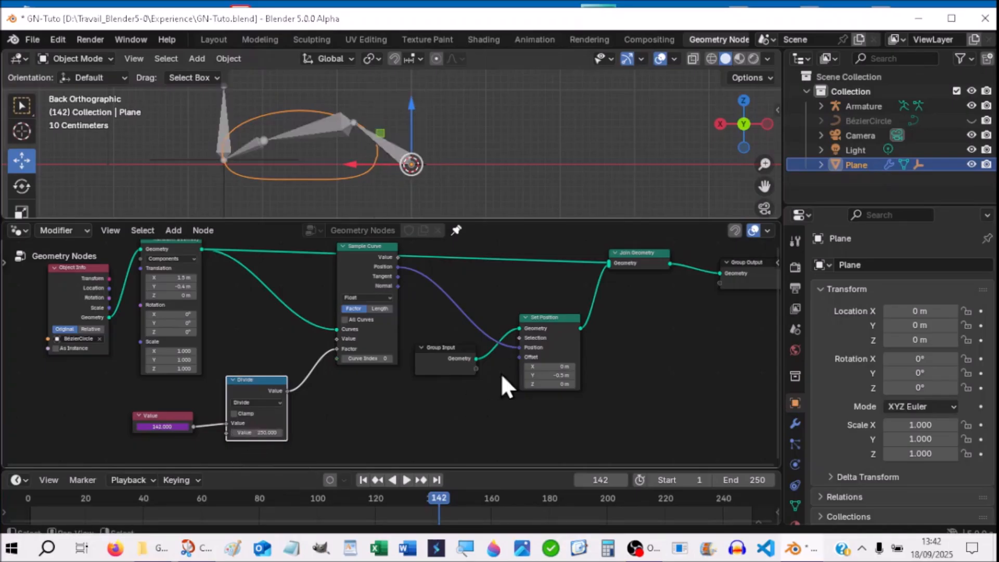
click(405, 479)
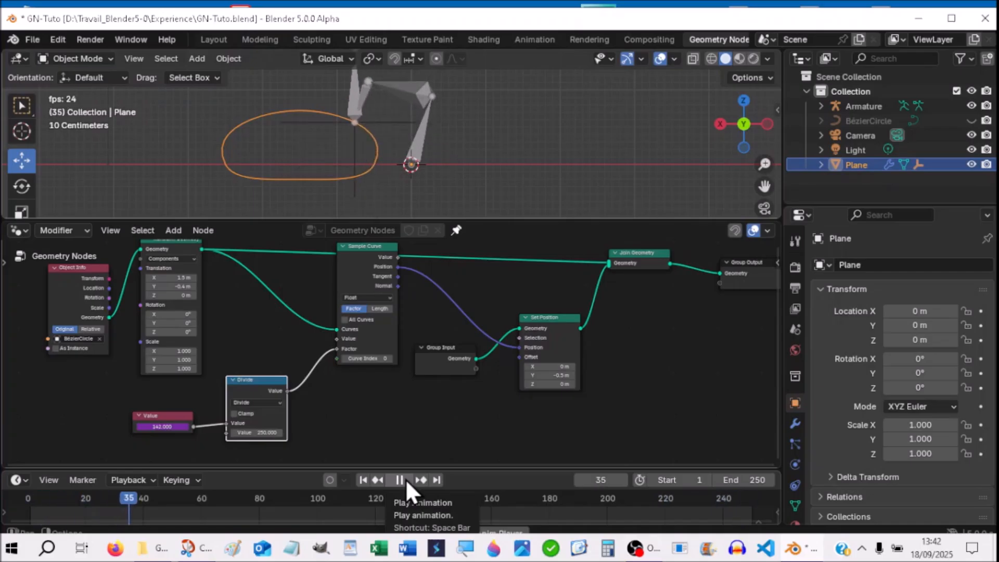
click(406, 482)
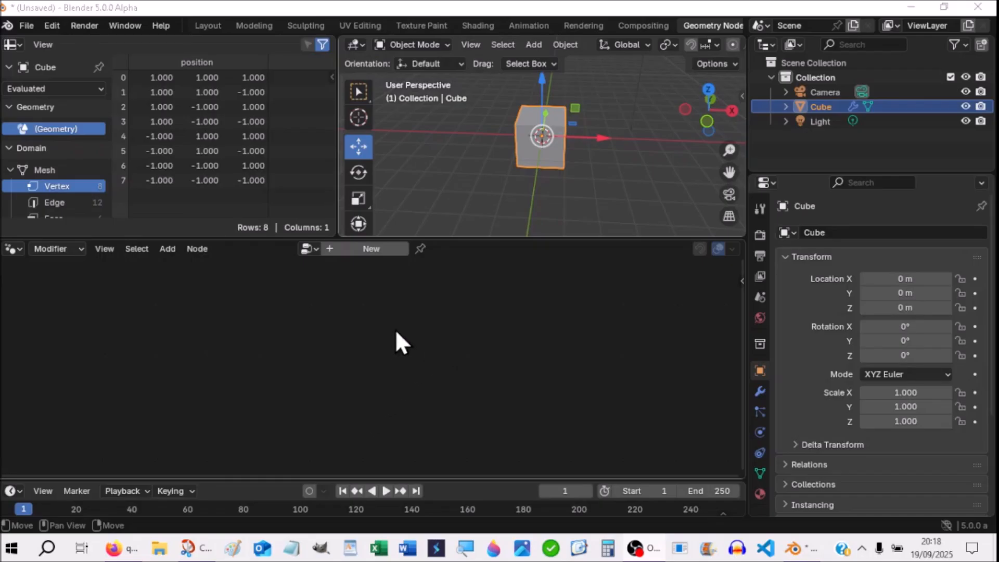
Step: Create a new geometry node tree on the cube and spread the Group Input and Group Output nodes apart
click(371, 251)
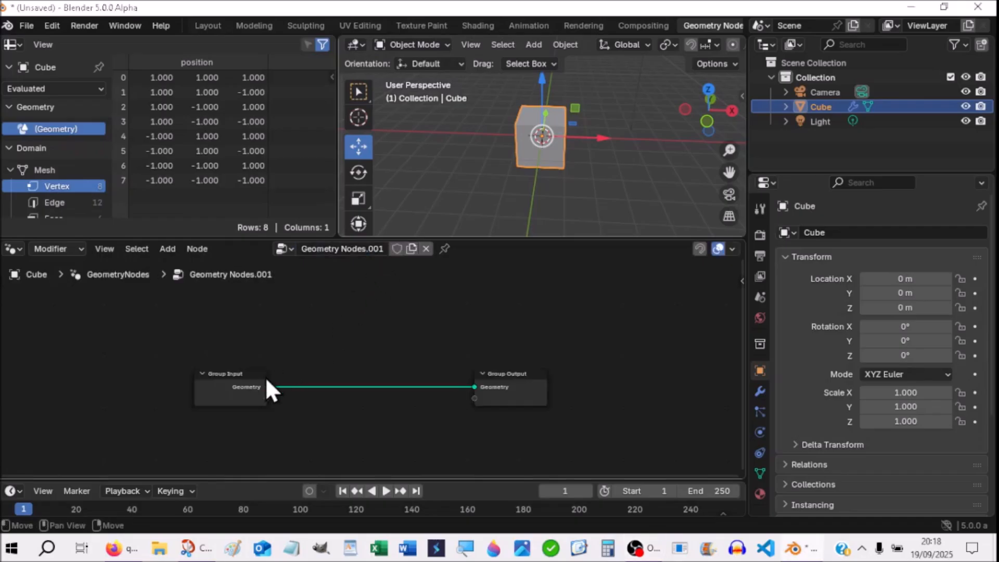
drag(231, 378, 149, 363)
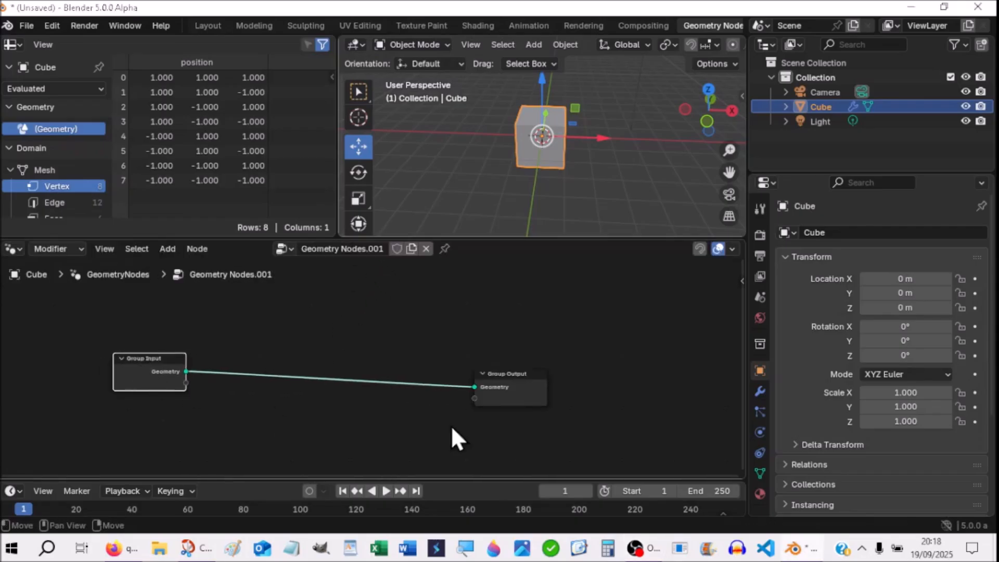
drag(513, 378, 550, 363)
Step: Add a Set Position node on the link between Group Input and Group Output, and move Group Input aside
click(189, 420)
key(shift+a)
mouse_move(190, 419)
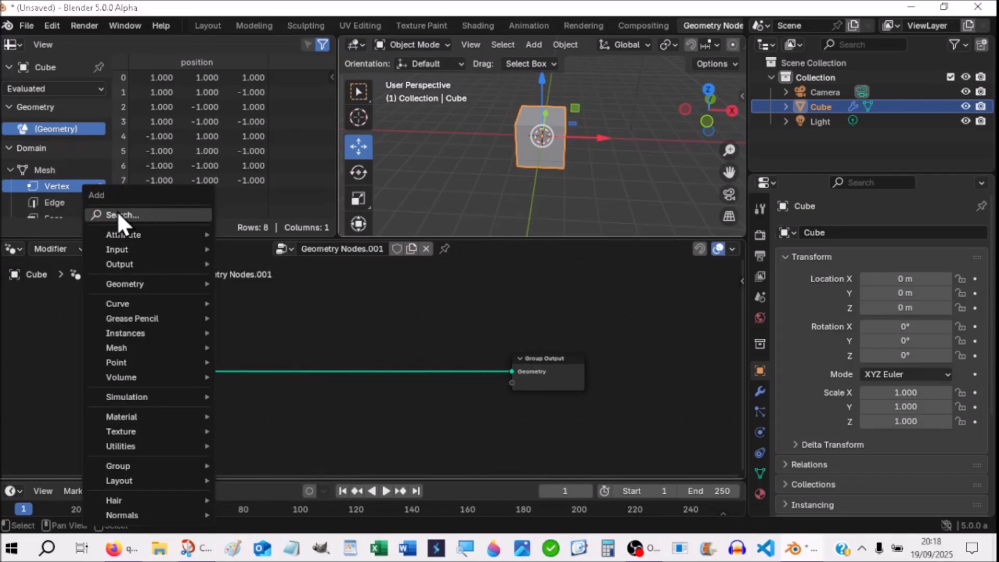
click(117, 214)
click(207, 268)
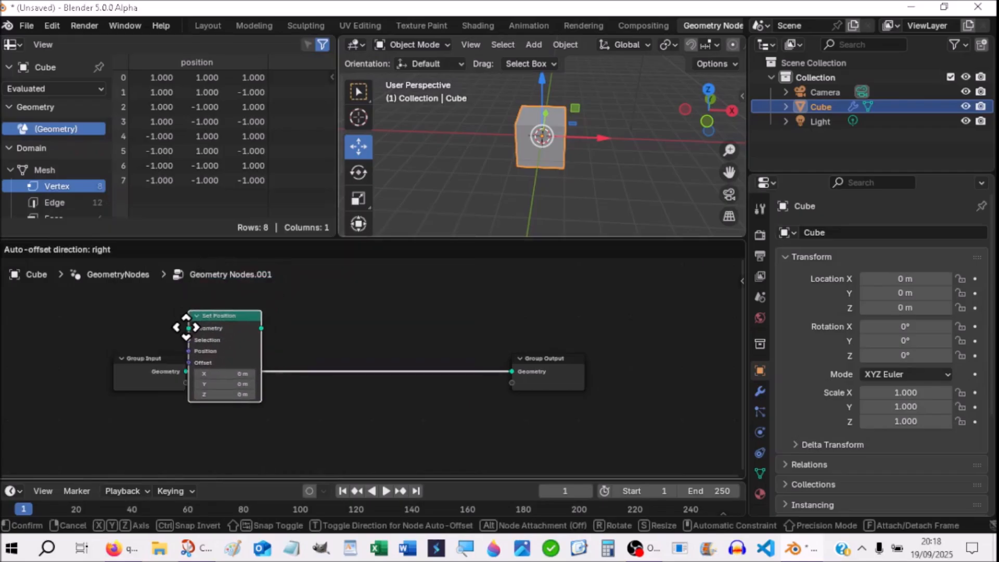
click(196, 331)
drag(161, 364, 120, 365)
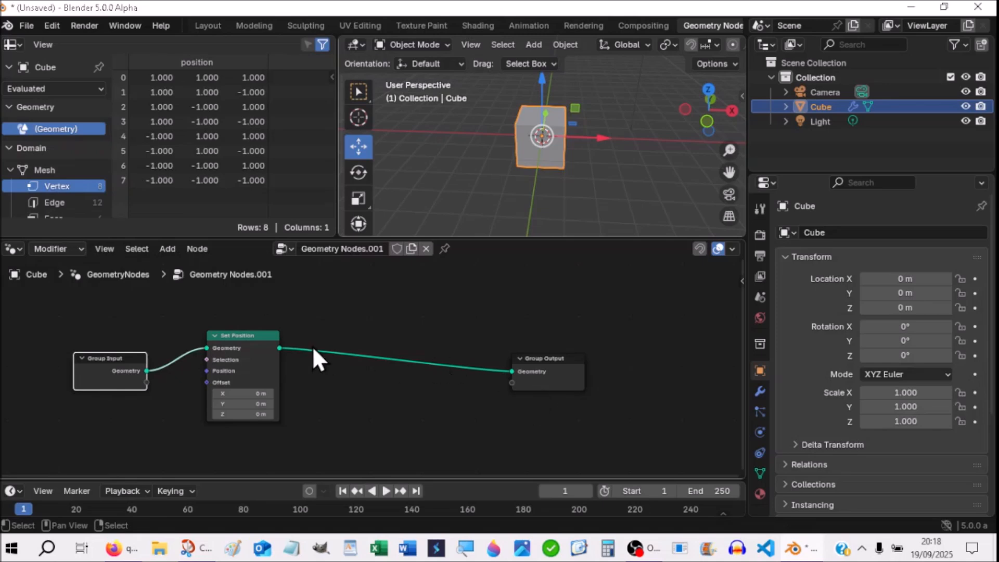
Step: Reposition Set Position, disconnect it from Group Output, and move Group Output farther away to make room
drag(258, 347, 239, 367)
drag(513, 371, 462, 416)
drag(556, 364, 610, 346)
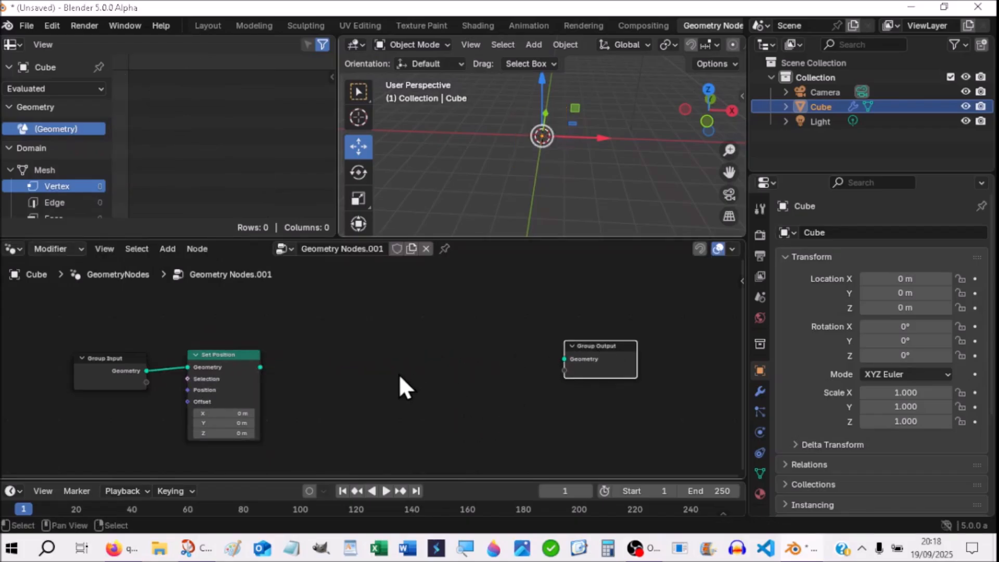
Step: Add an unlinked Bake node above the gap between Set Position and Group Output
click(399, 376)
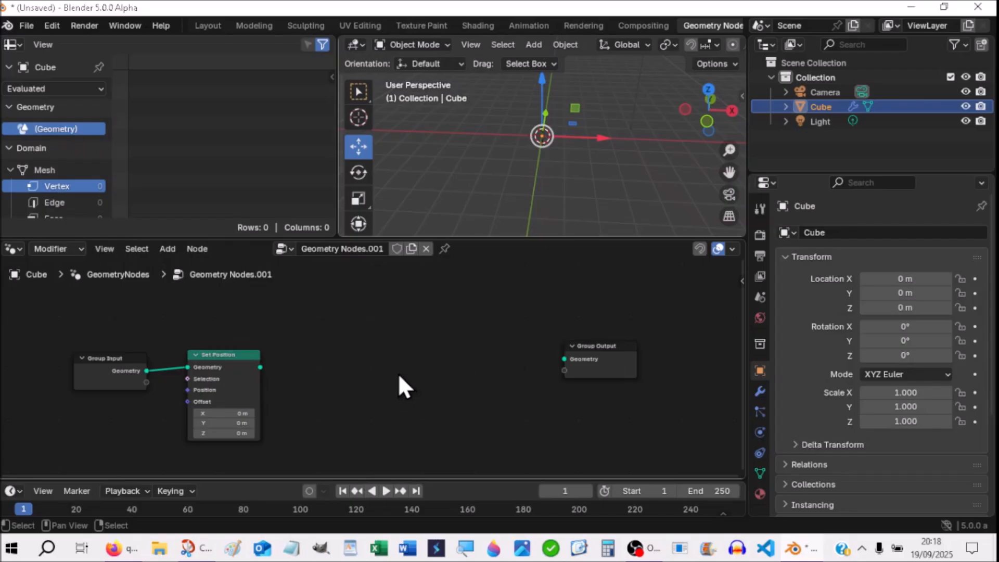
key(shift+a)
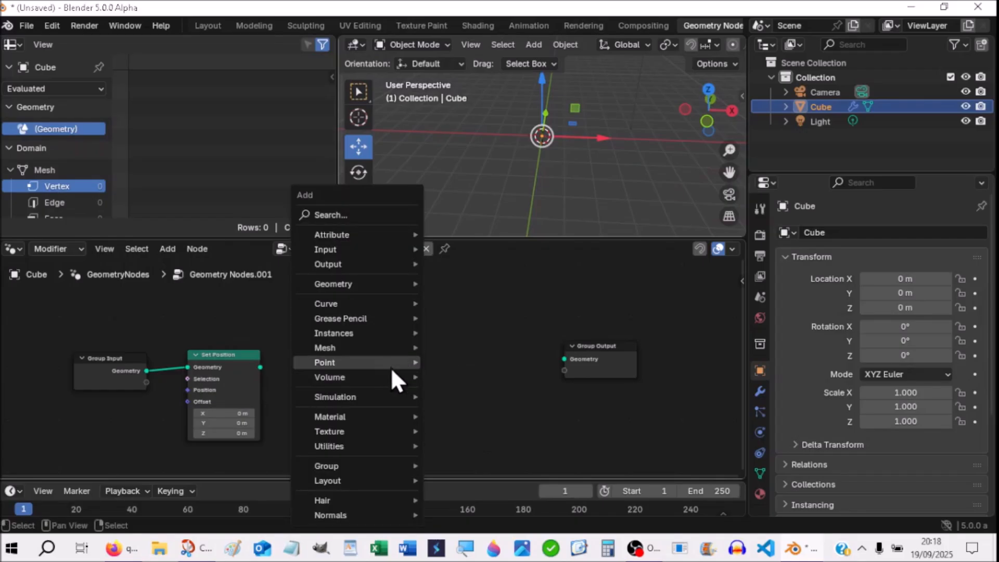
click(332, 215)
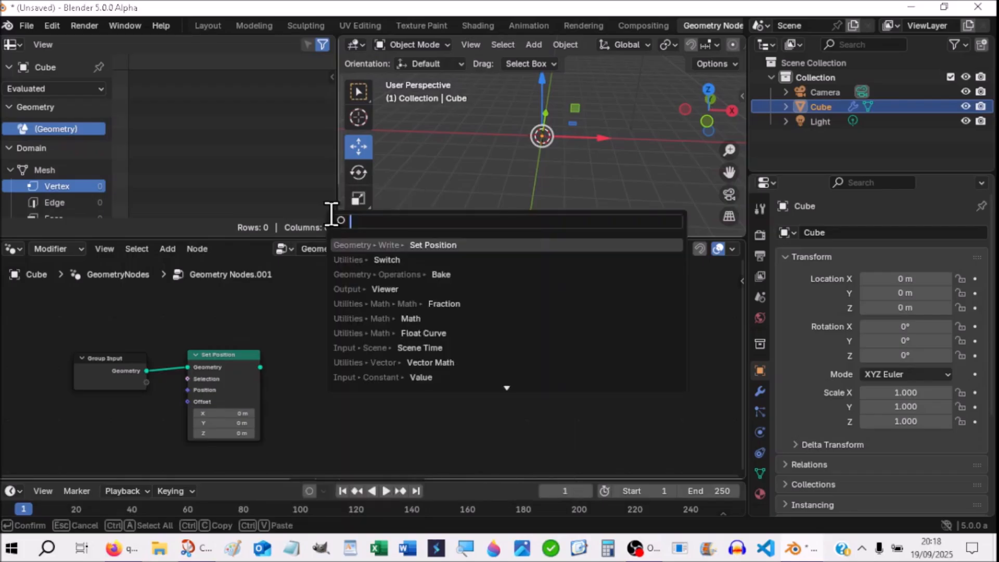
click(423, 275)
click(323, 283)
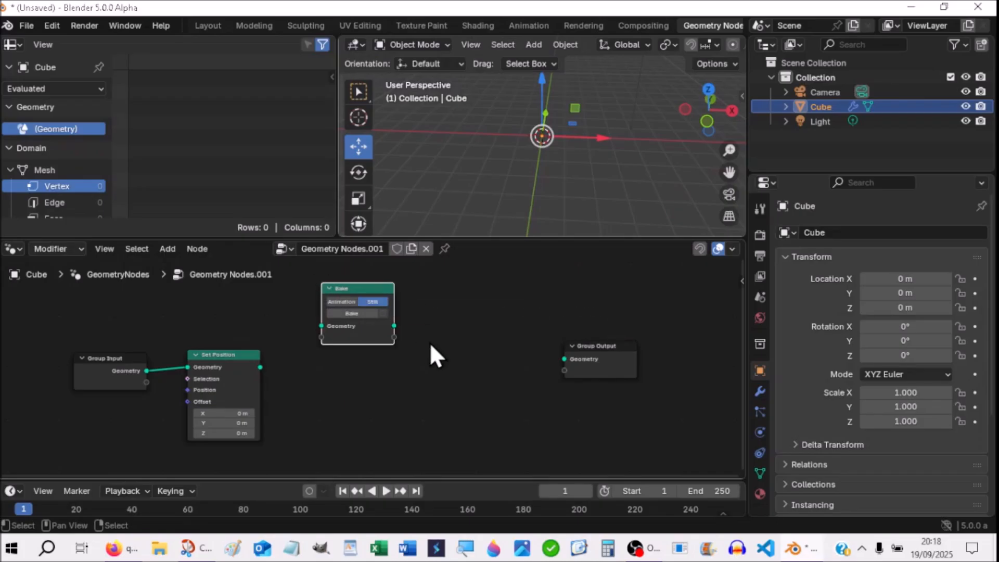
Step: Add a second Bake node and align it below the first one
key(shift+a)
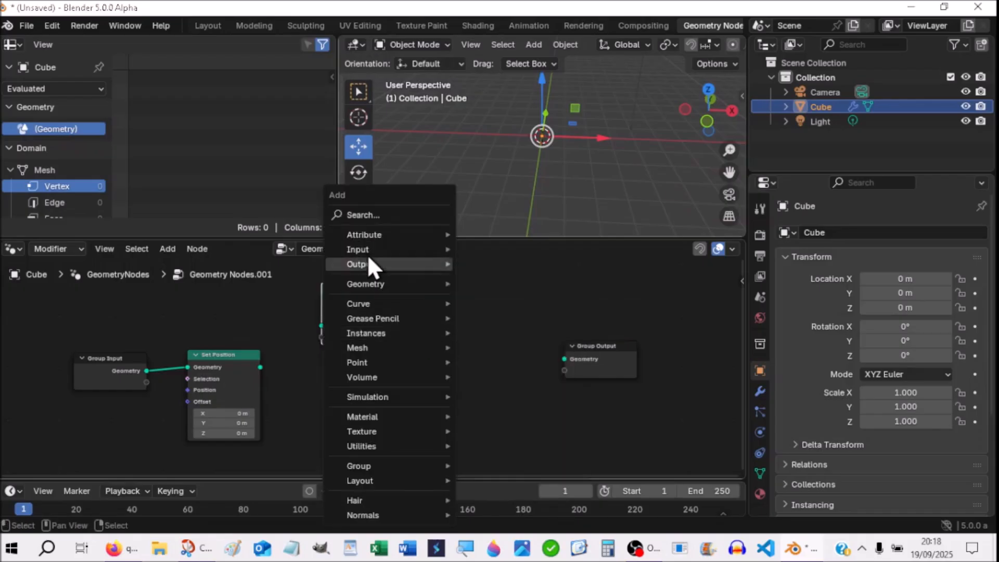
click(367, 216)
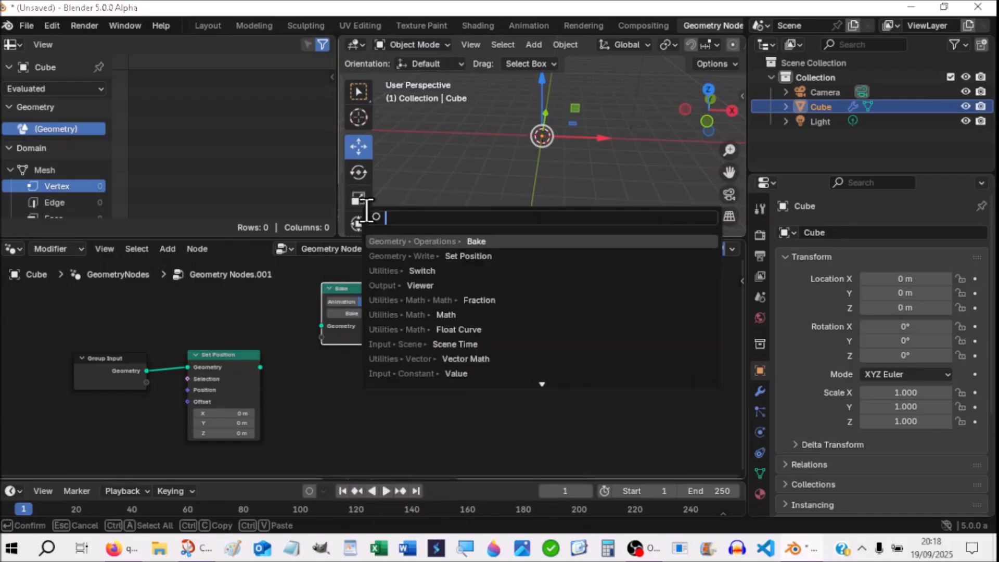
click(475, 241)
click(336, 377)
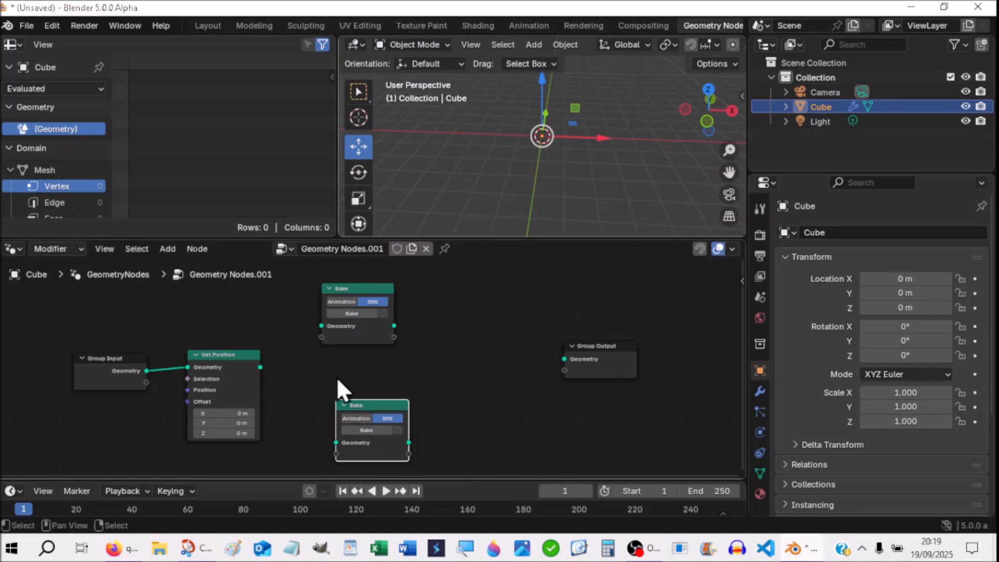
drag(370, 404, 348, 406)
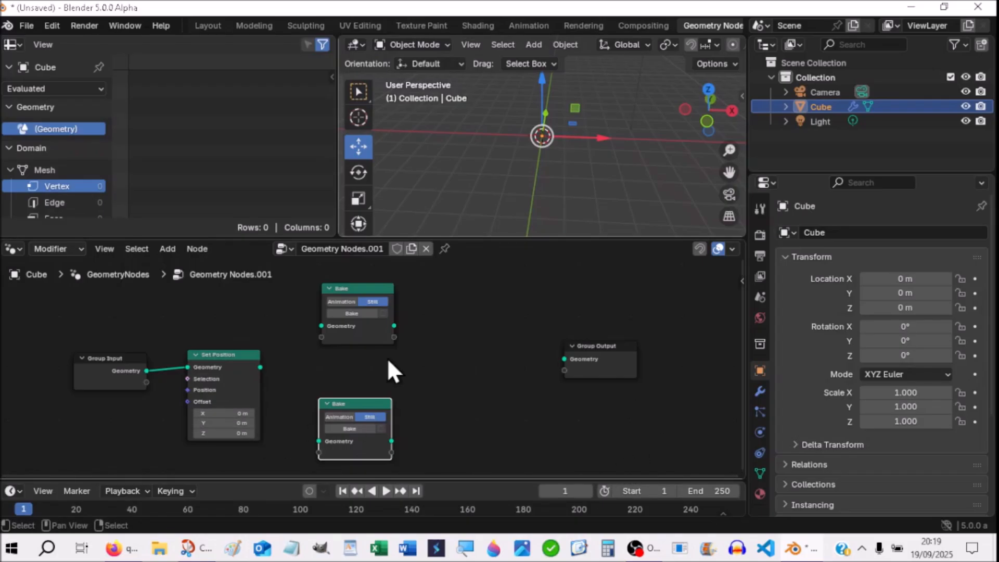
Step: Link Set Position's geometry output to Group Output and move Group Output closer
drag(265, 368, 551, 364)
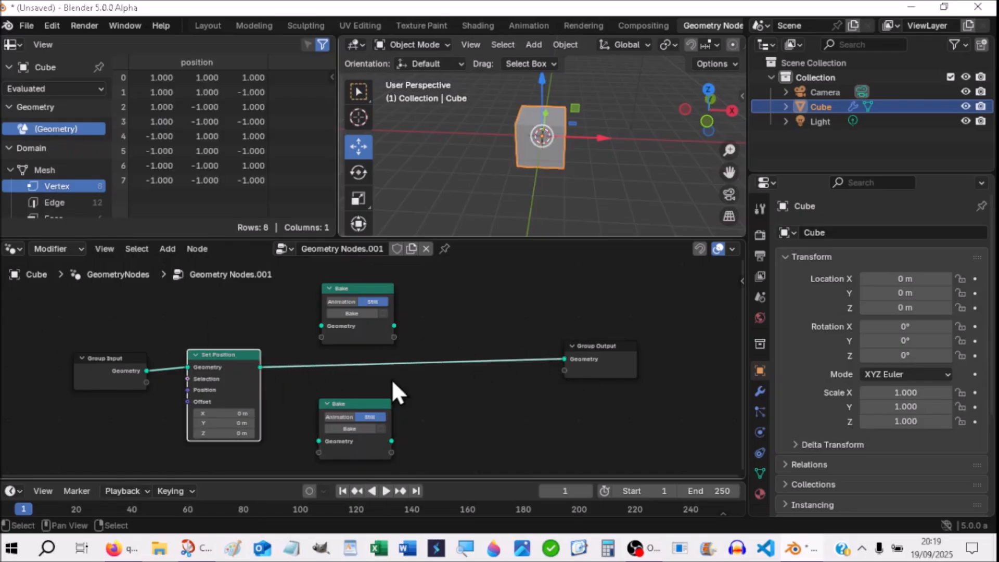
drag(609, 355, 536, 358)
Step: Show the node editor's sidebar and select the upper Bake node
click(622, 384)
key(n)
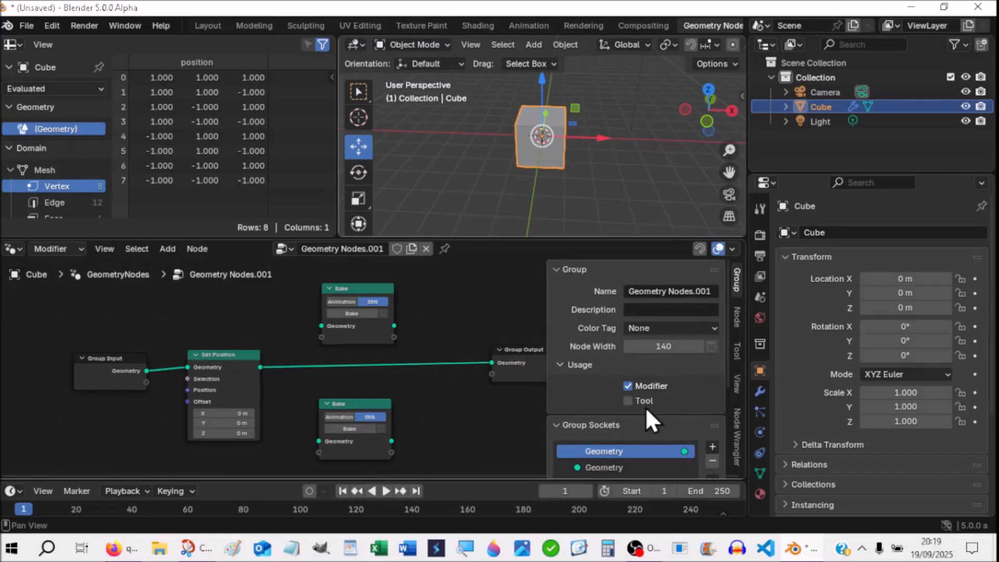
click(355, 287)
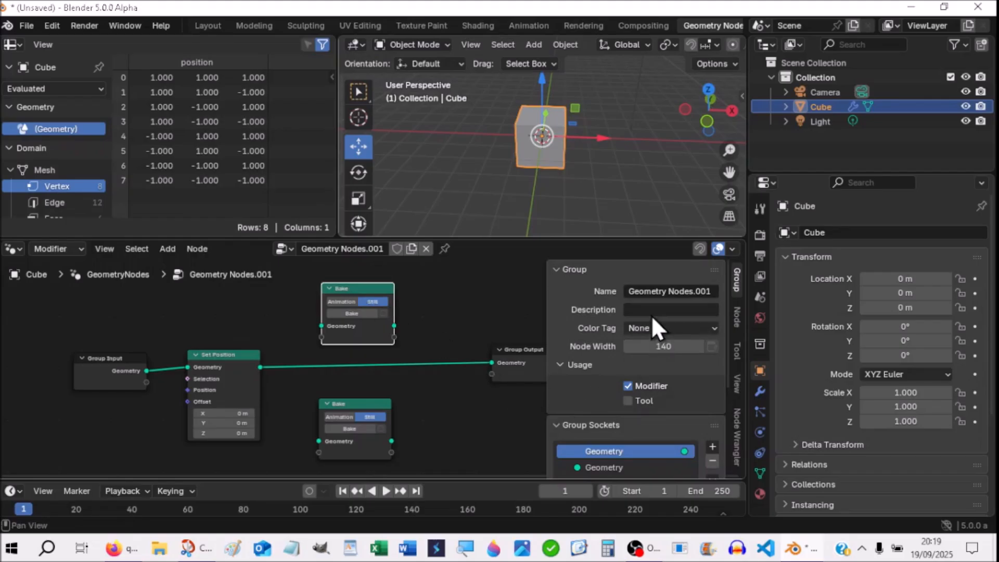
click(631, 309)
text(Av)
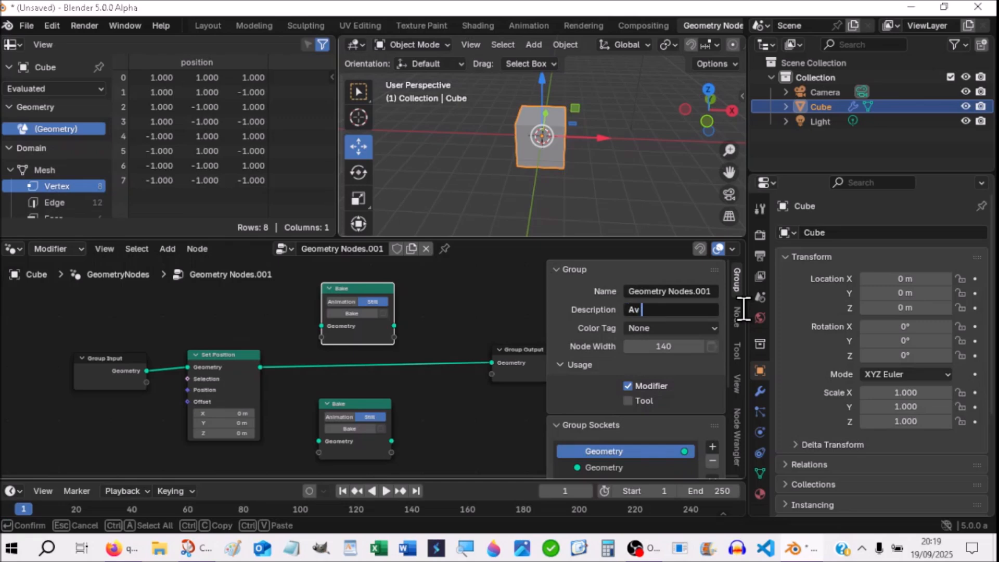
text( 2)
key(Return)
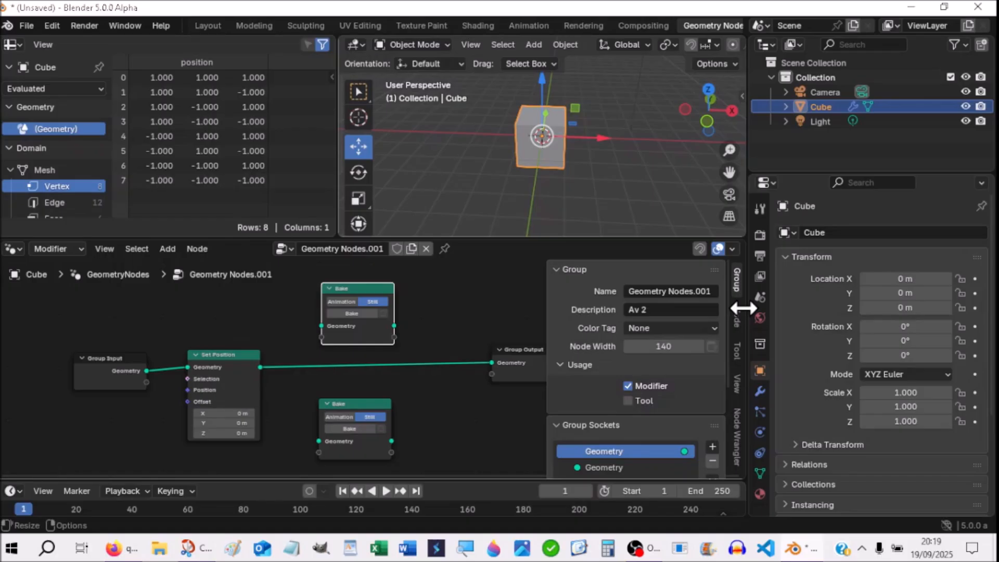
click(679, 309)
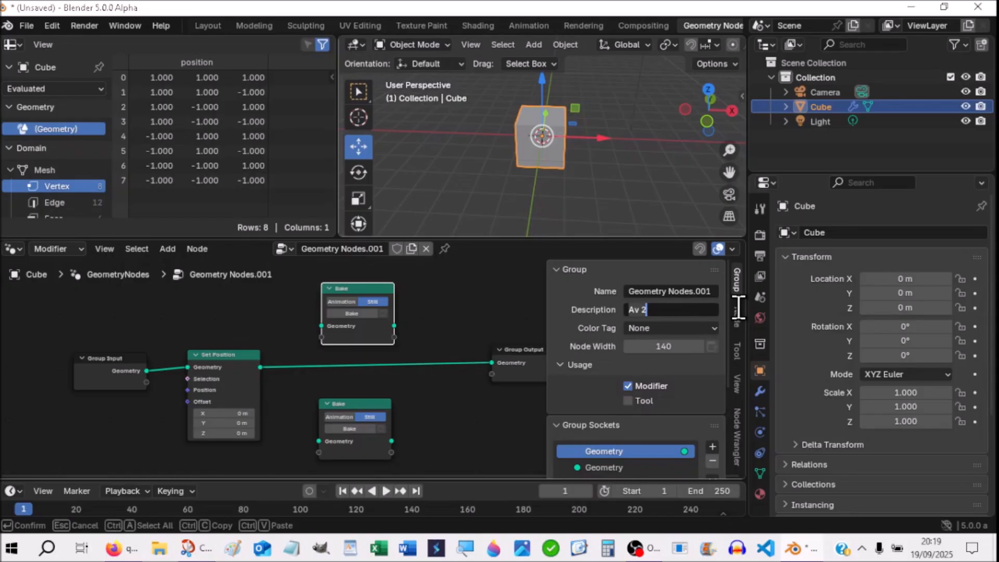
key(BackSpace)
Step: Show the upper Bake node's own properties and label the node Av2
click(737, 315)
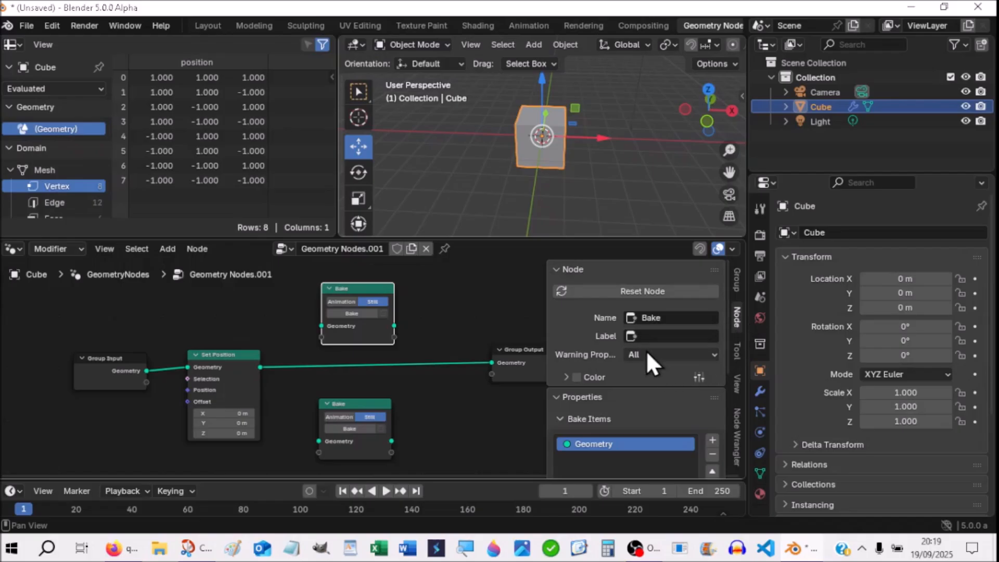
click(649, 336)
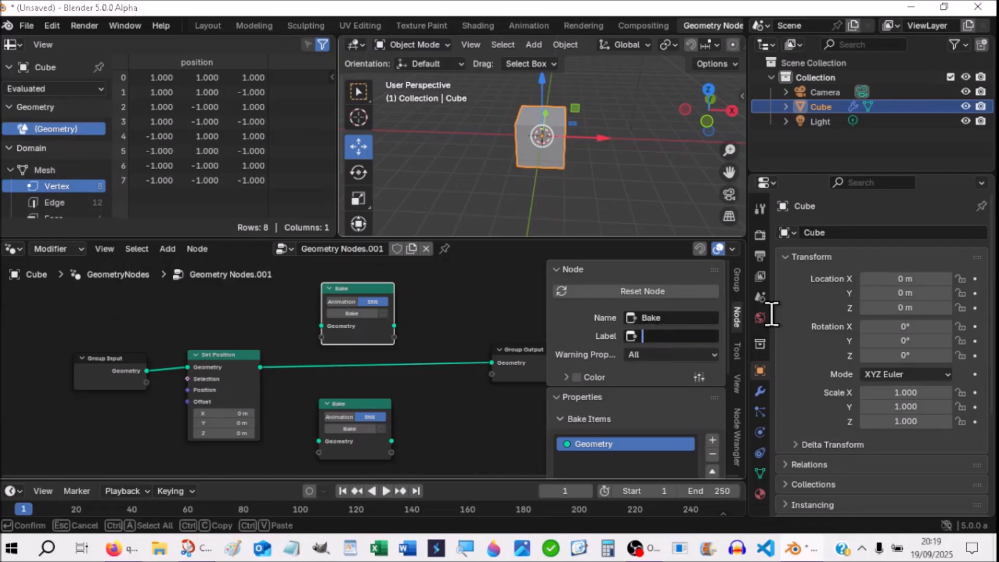
text(Av2)
key(Return)
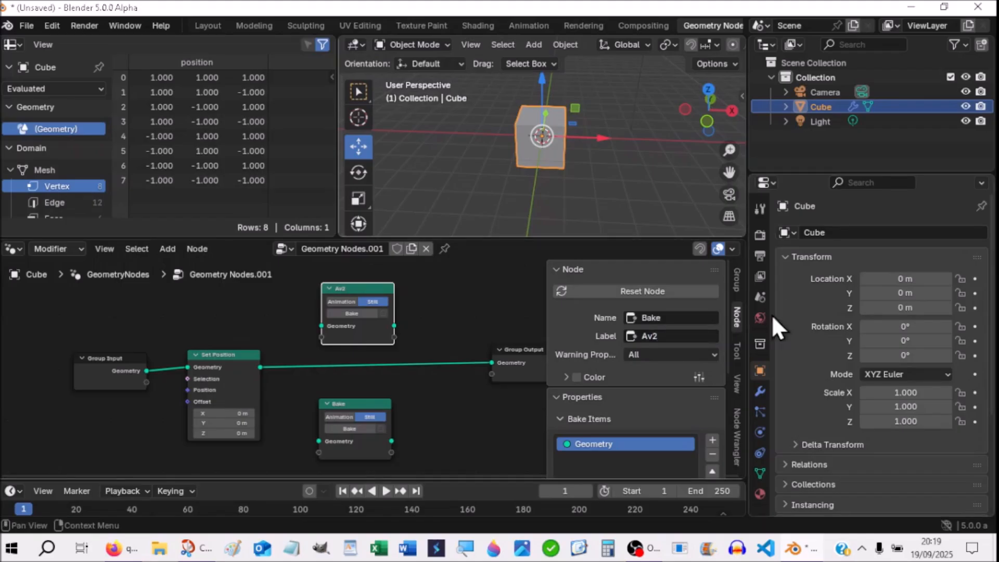
Step: Label the lower Bake node Rec-2 and hide the node editor's sidebar
click(346, 406)
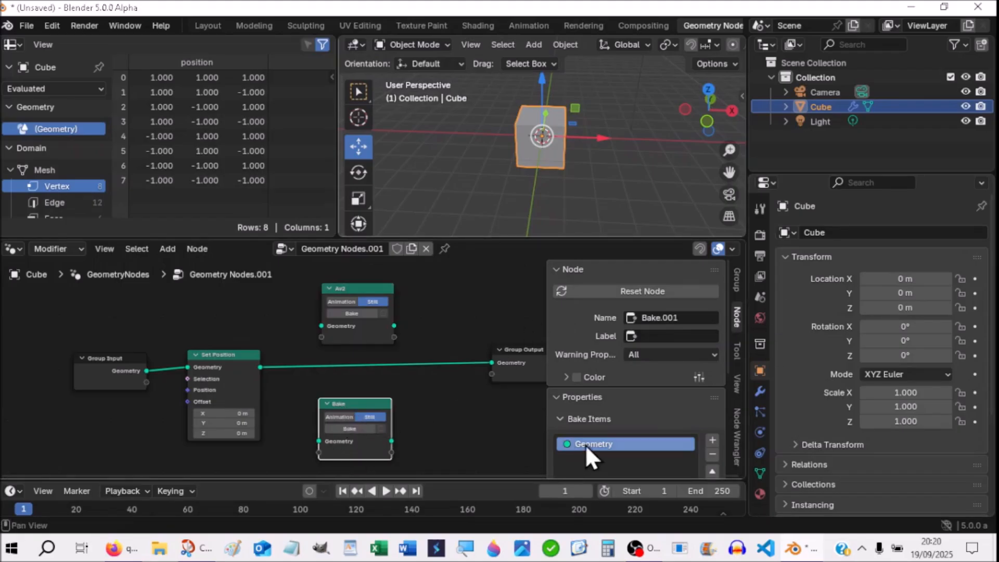
click(646, 335)
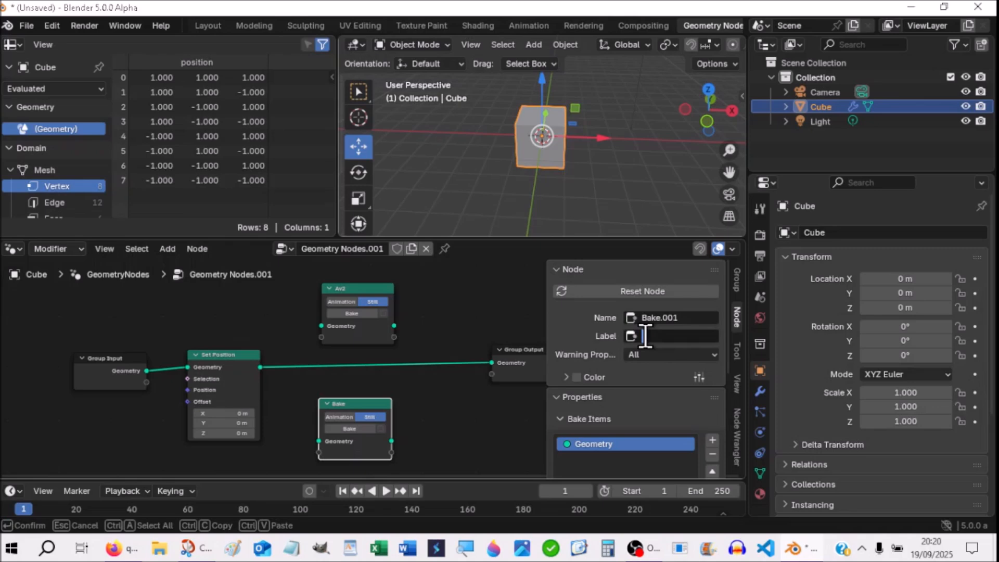
text(Rec-2)
key(Return)
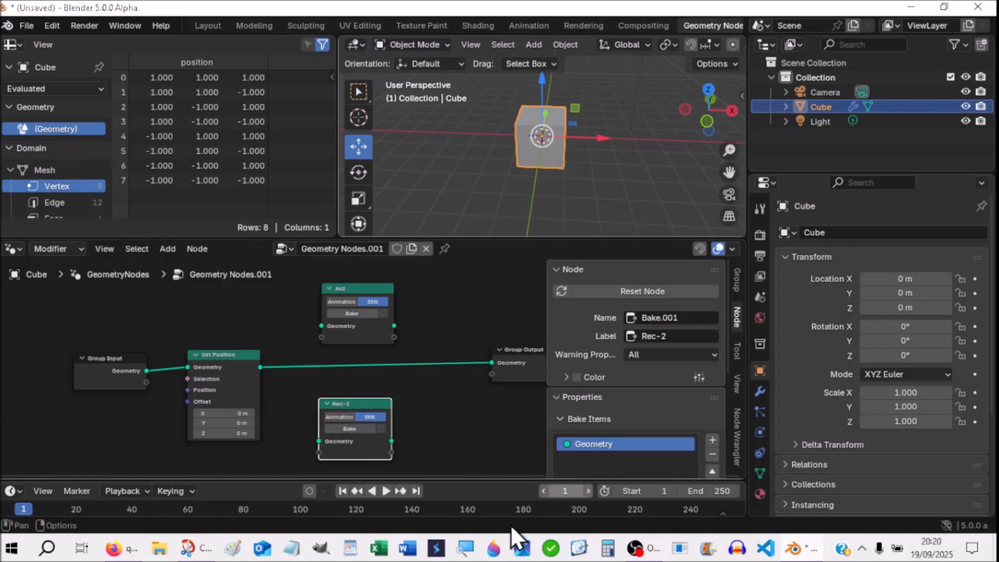
click(457, 445)
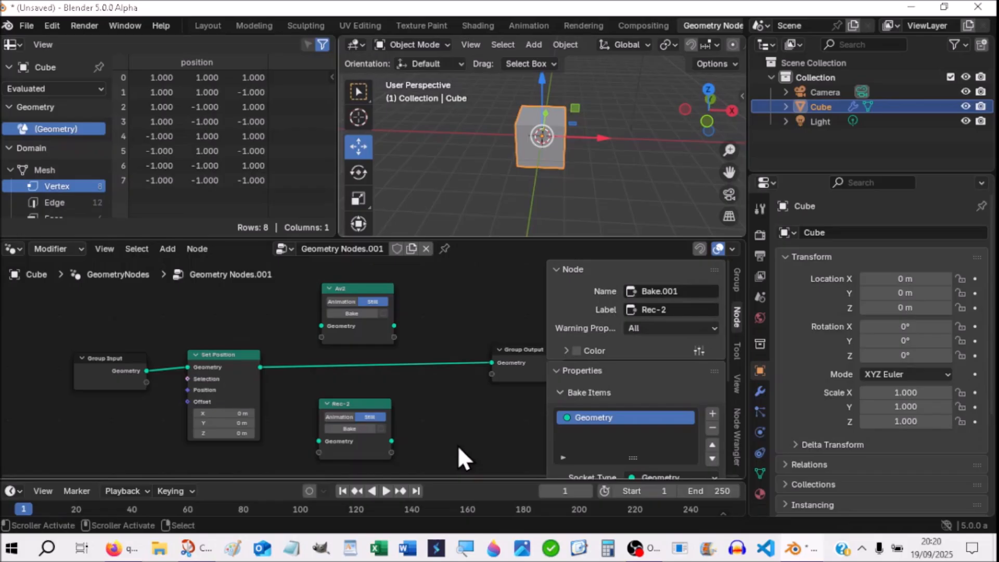
key(n)
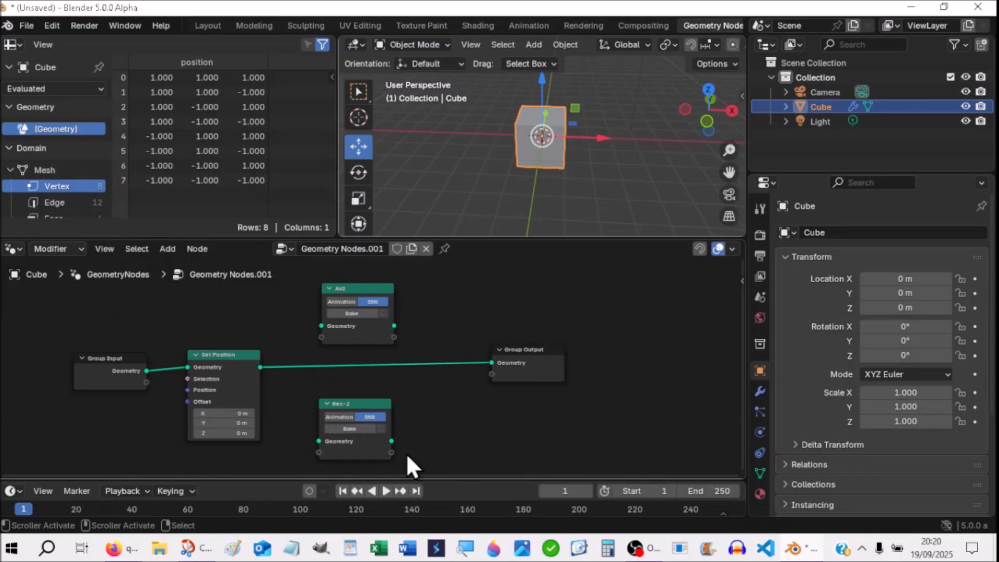
Step: Link Set Position's geometry output to both Bake nodes and set its X offset to 2 m
drag(259, 367, 321, 332)
drag(260, 367, 318, 441)
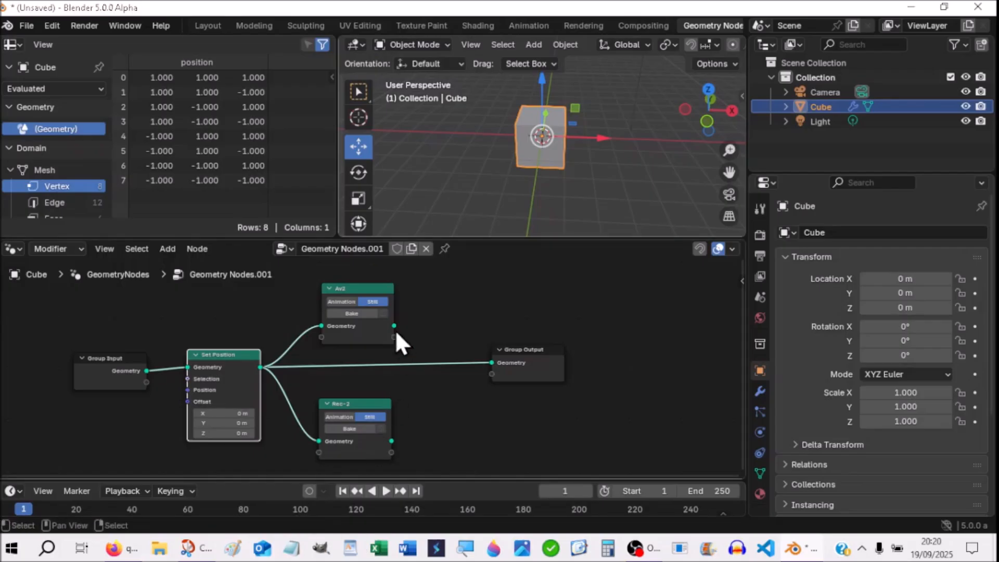
click(229, 413)
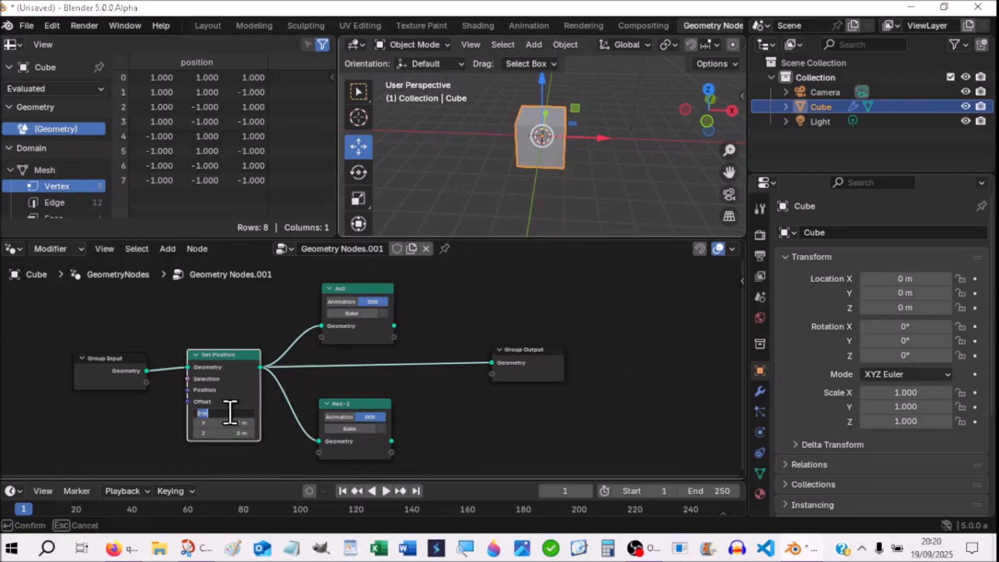
text(2)
key(Return)
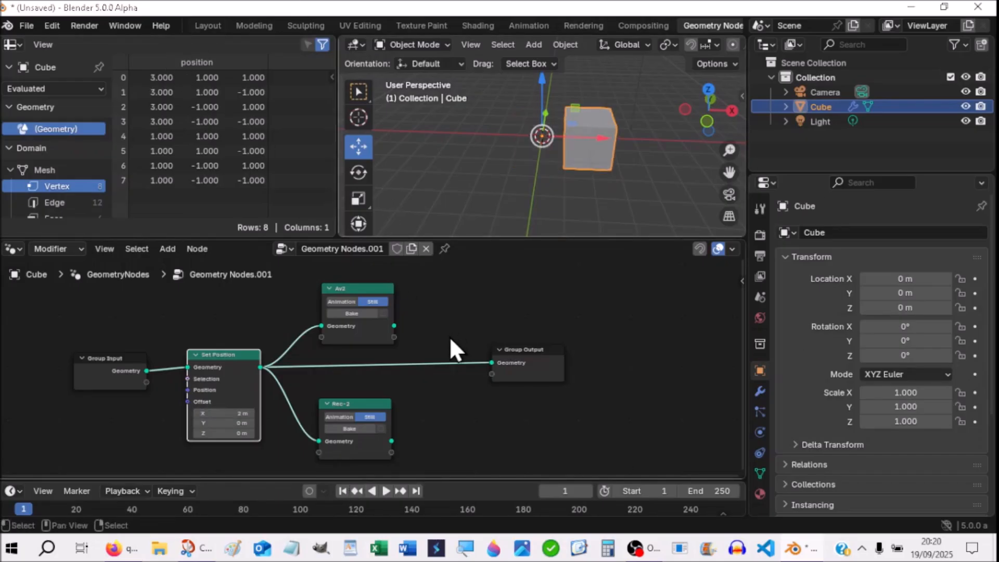
Step: Switch the Av2 Bake node to Animation mode and bake it
mouse_move(394, 328)
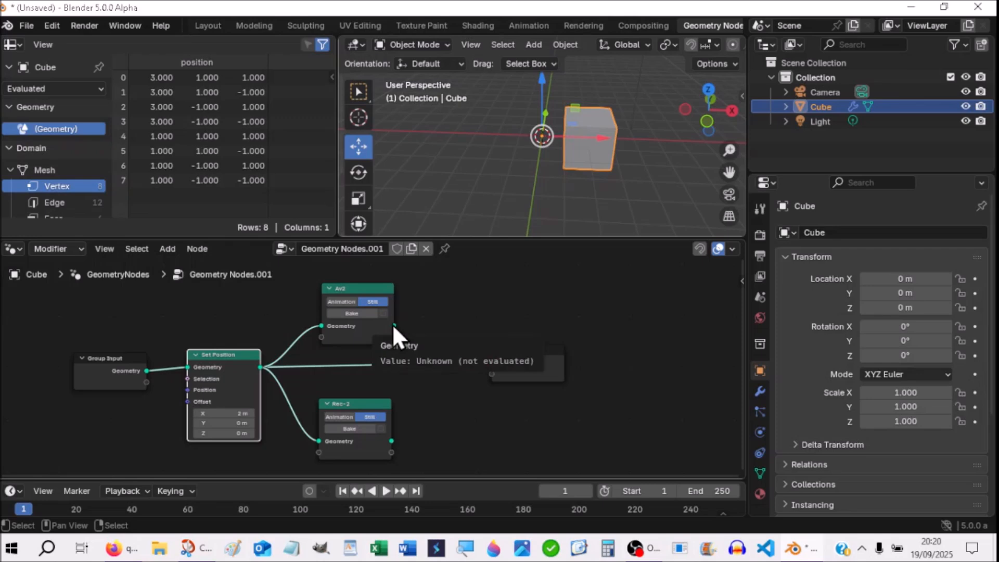
click(344, 302)
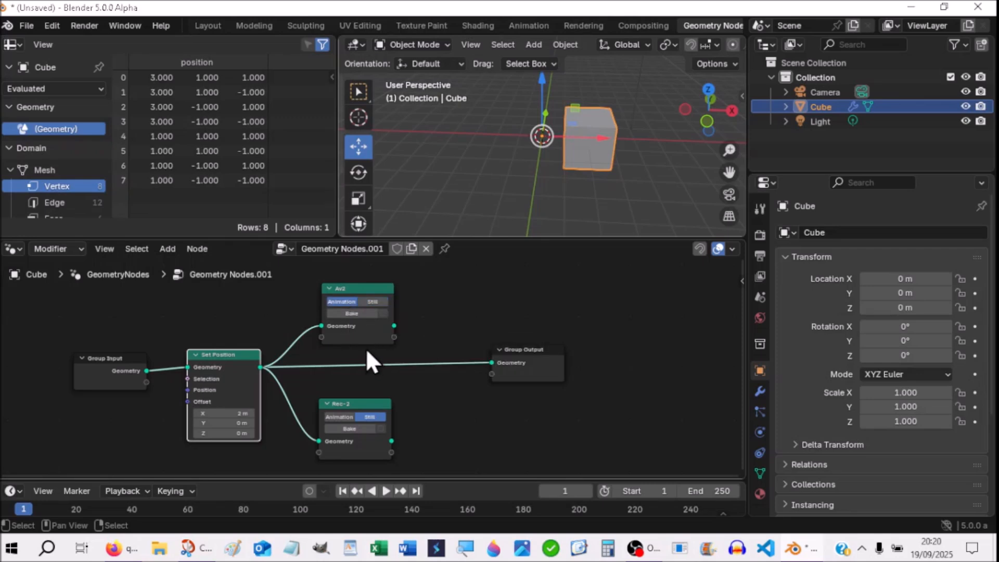
click(349, 313)
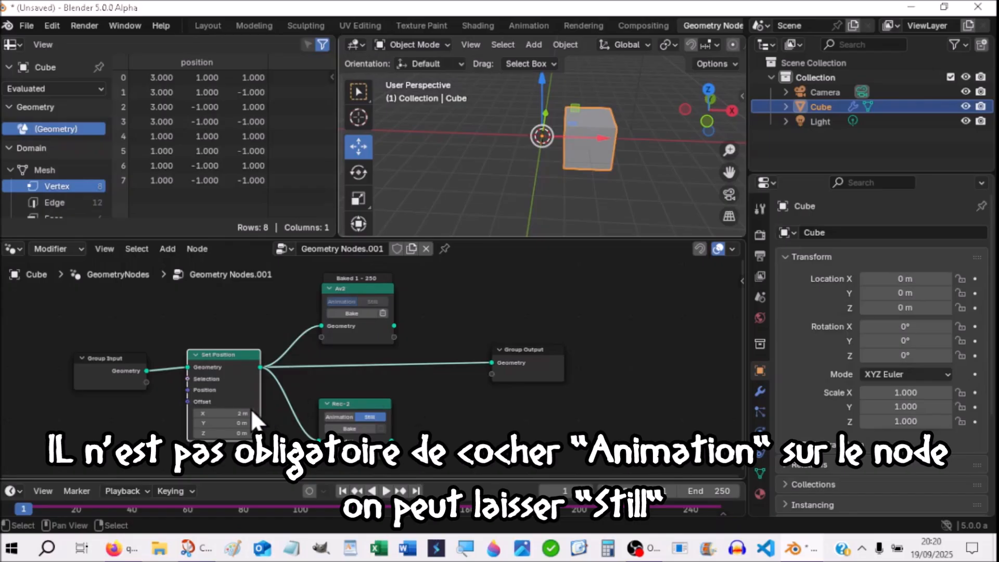
Step: Set the Set Position node's X offset to 0 m
click(230, 414)
text(0)
key(Return)
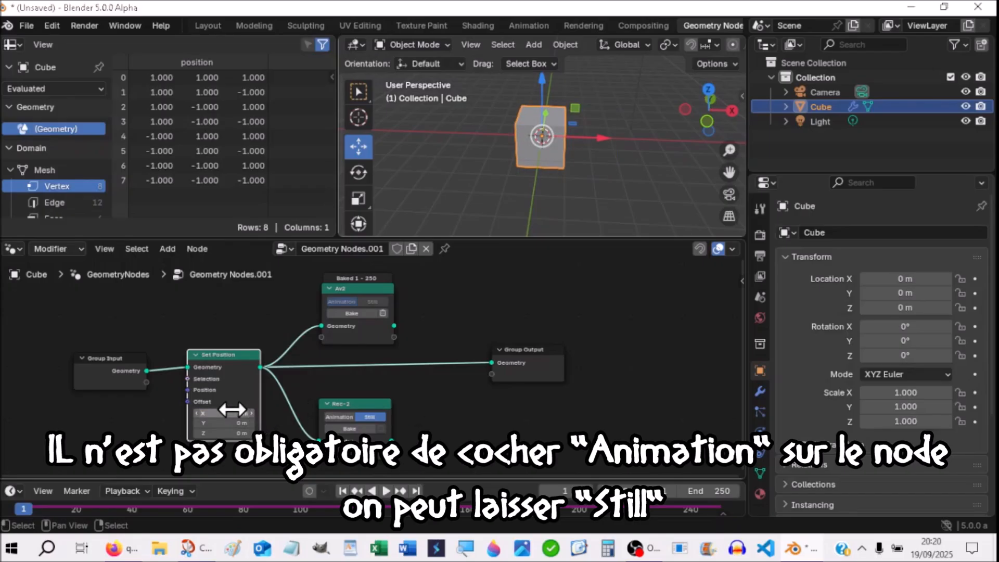
Step: Set the Set Position node's X offset to -2 m, then bake the Rec-2 node in Animation mode
click(232, 413)
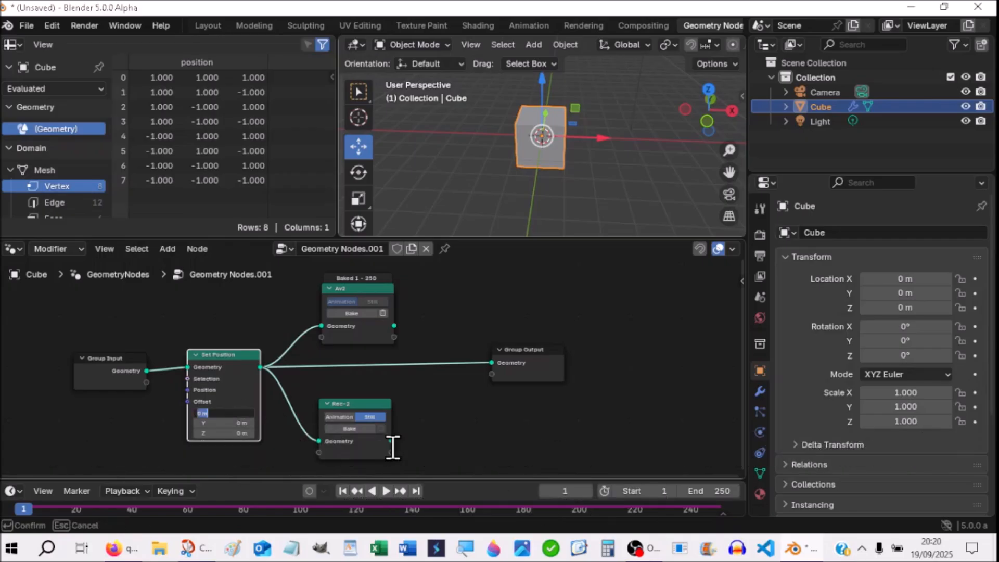
text(-2)
key(Return)
click(339, 417)
click(346, 429)
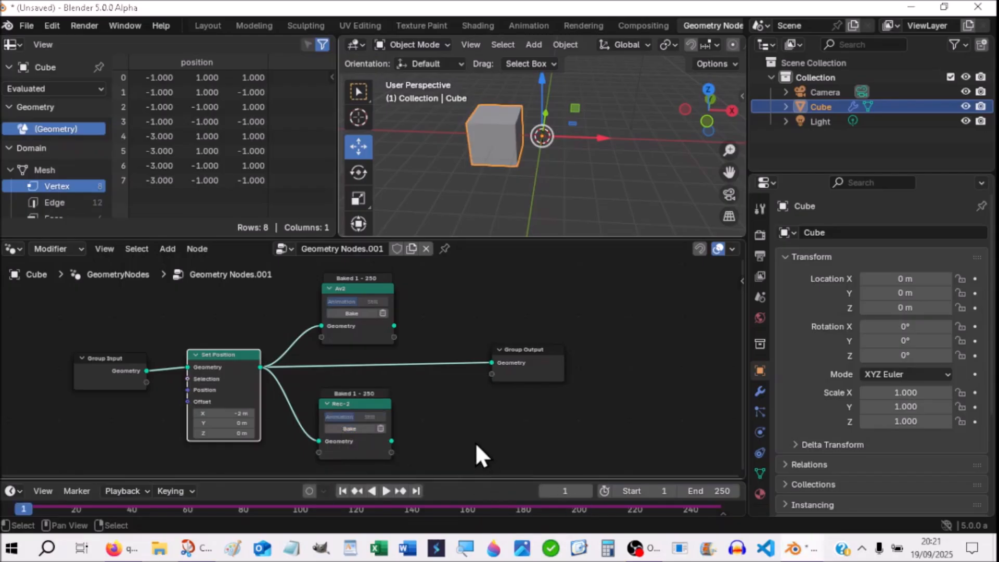
Step: Reset the Set Position node's X offset to 0 m
click(230, 414)
text(0)
key(Return)
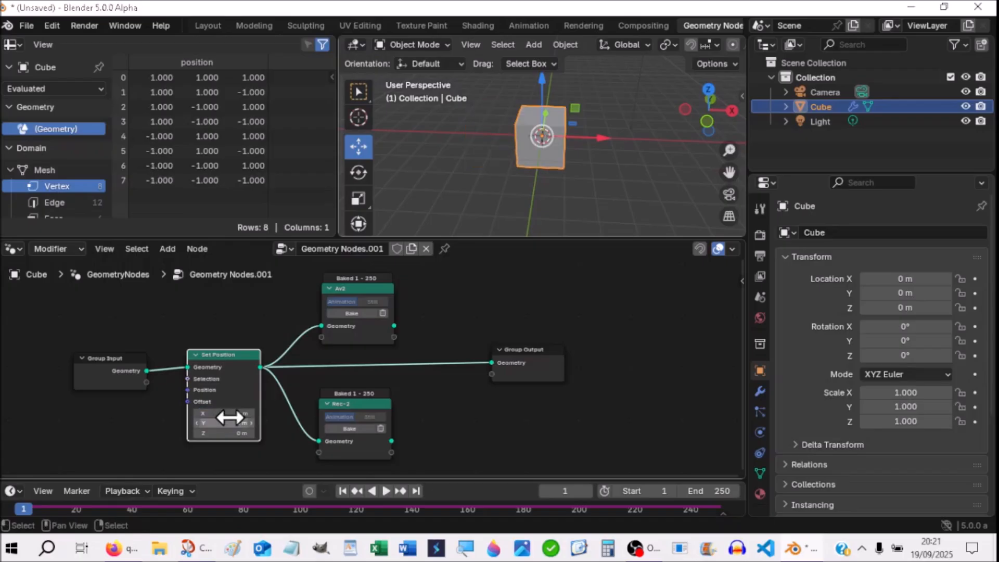
Step: Move Group Output farther from the Bake nodes and insert a Switch node on the link between Set Position and Group Output
drag(520, 350, 611, 346)
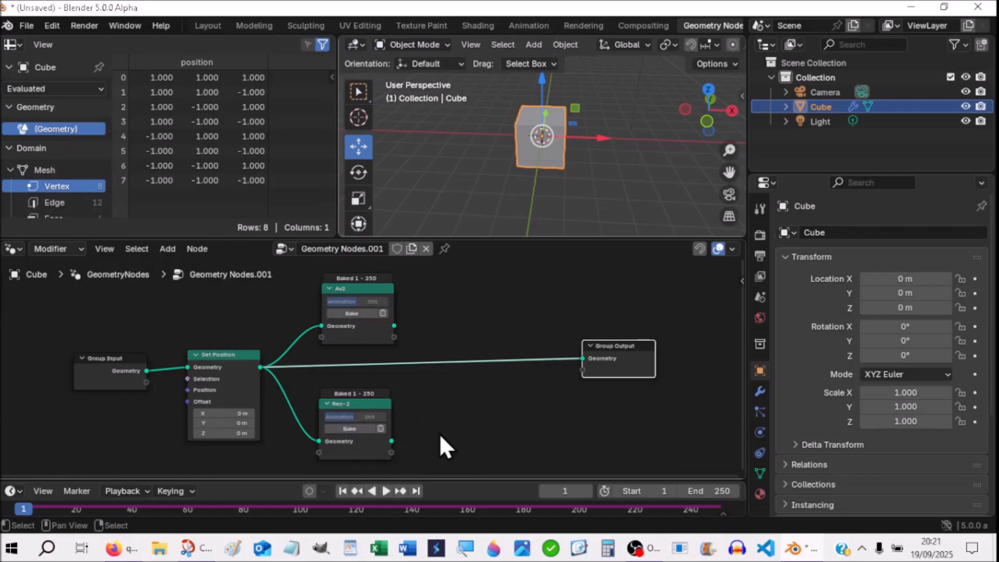
click(497, 420)
key(shift+a)
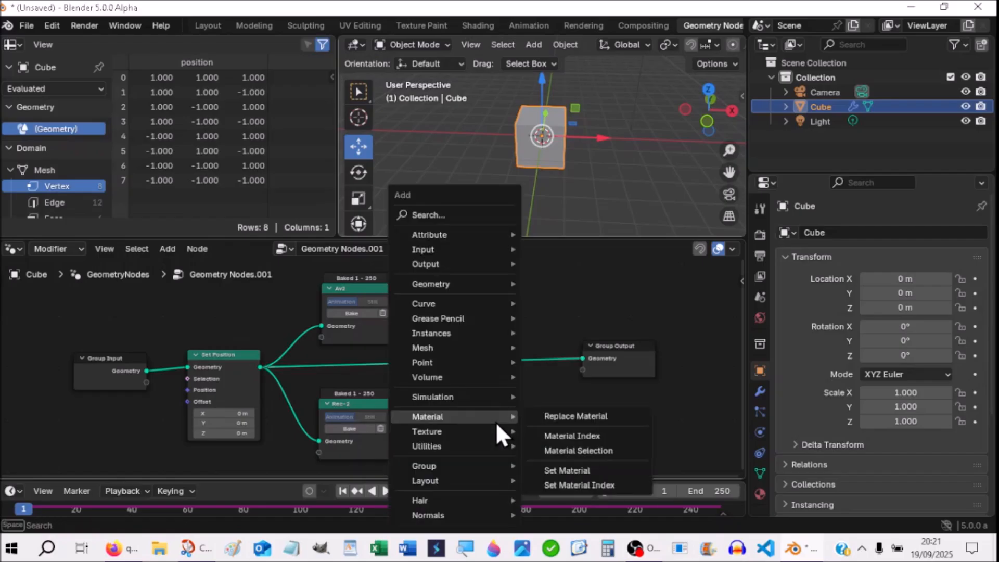
click(441, 214)
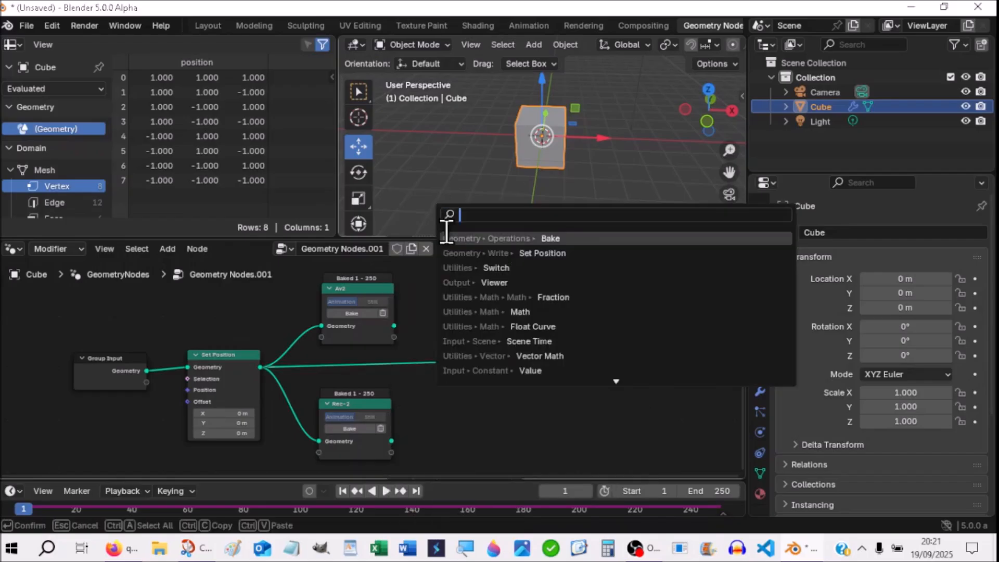
click(495, 268)
click(448, 336)
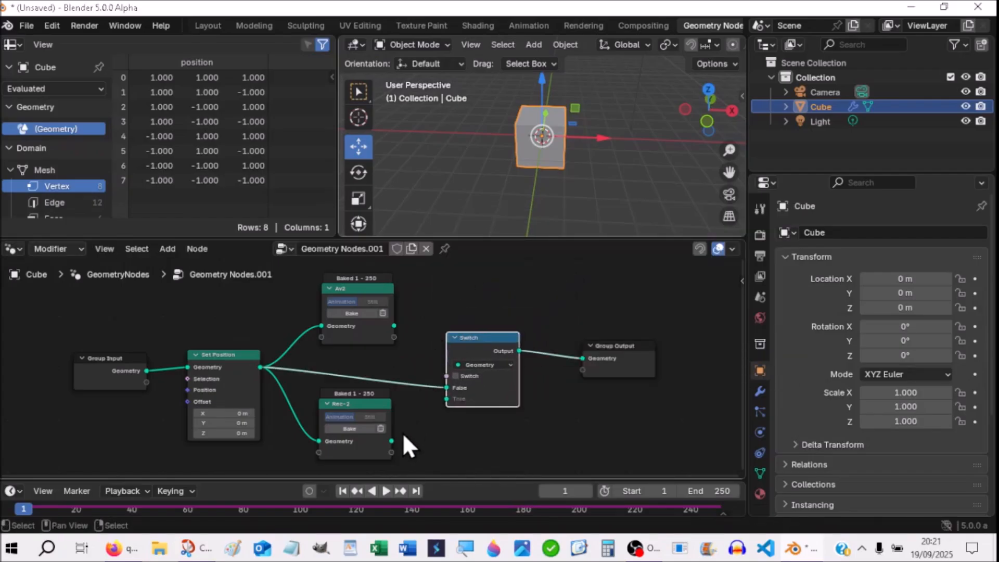
Step: Link the Av2 Bake output to the Switch node's False input and Rec-2 to True, and enable the Switch option
drag(445, 387, 414, 367)
drag(394, 326, 443, 392)
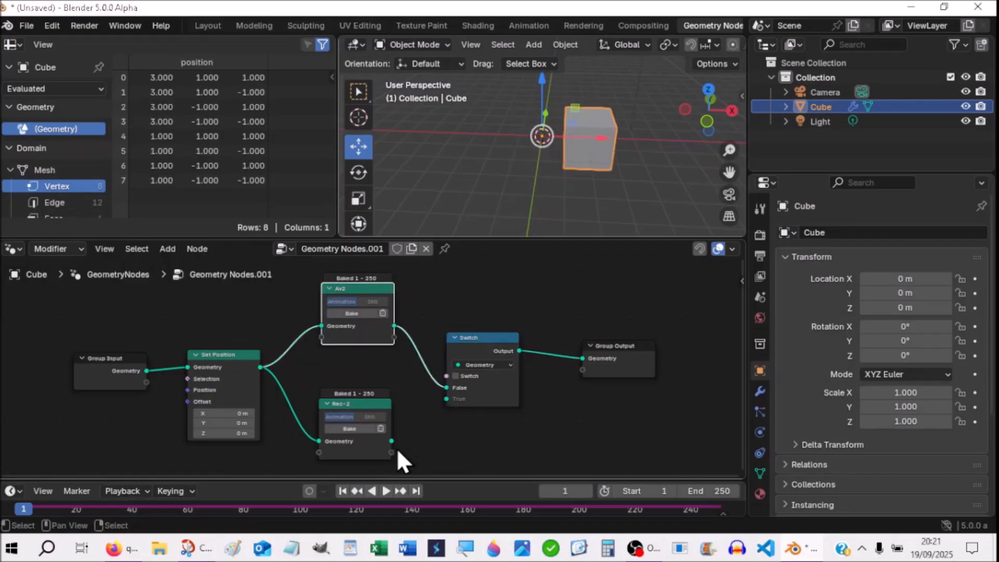
drag(392, 443, 441, 405)
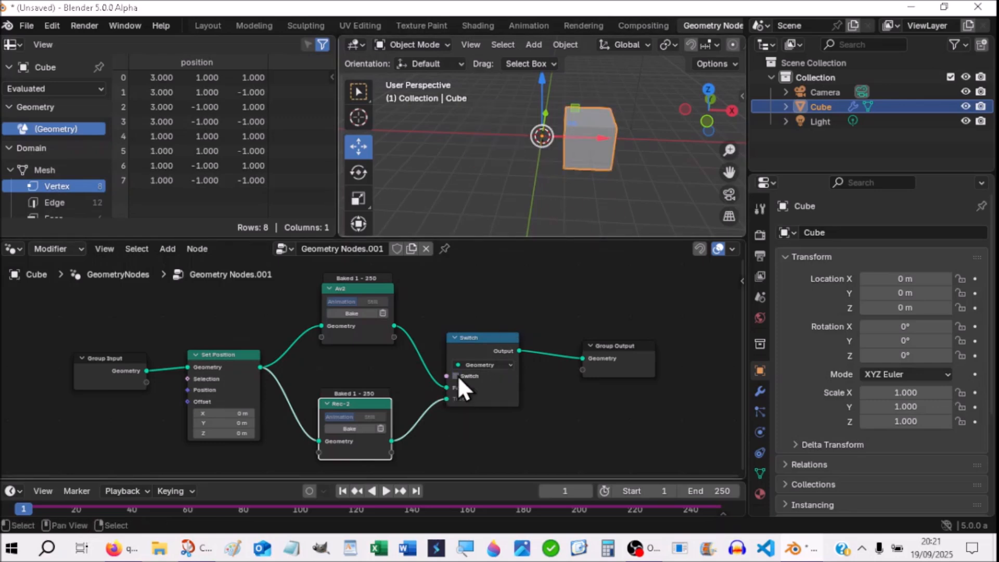
mouse_move(458, 379)
click(458, 378)
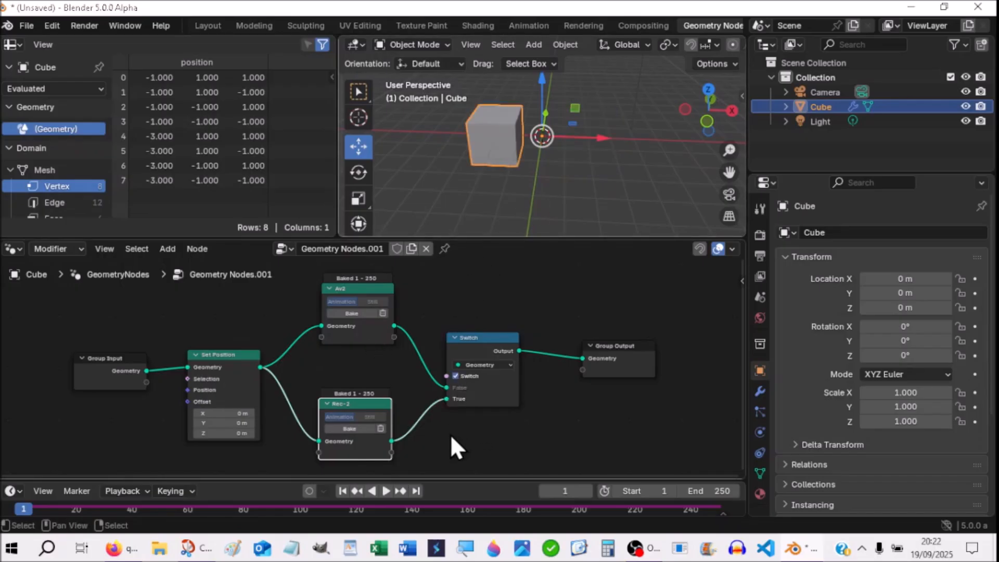